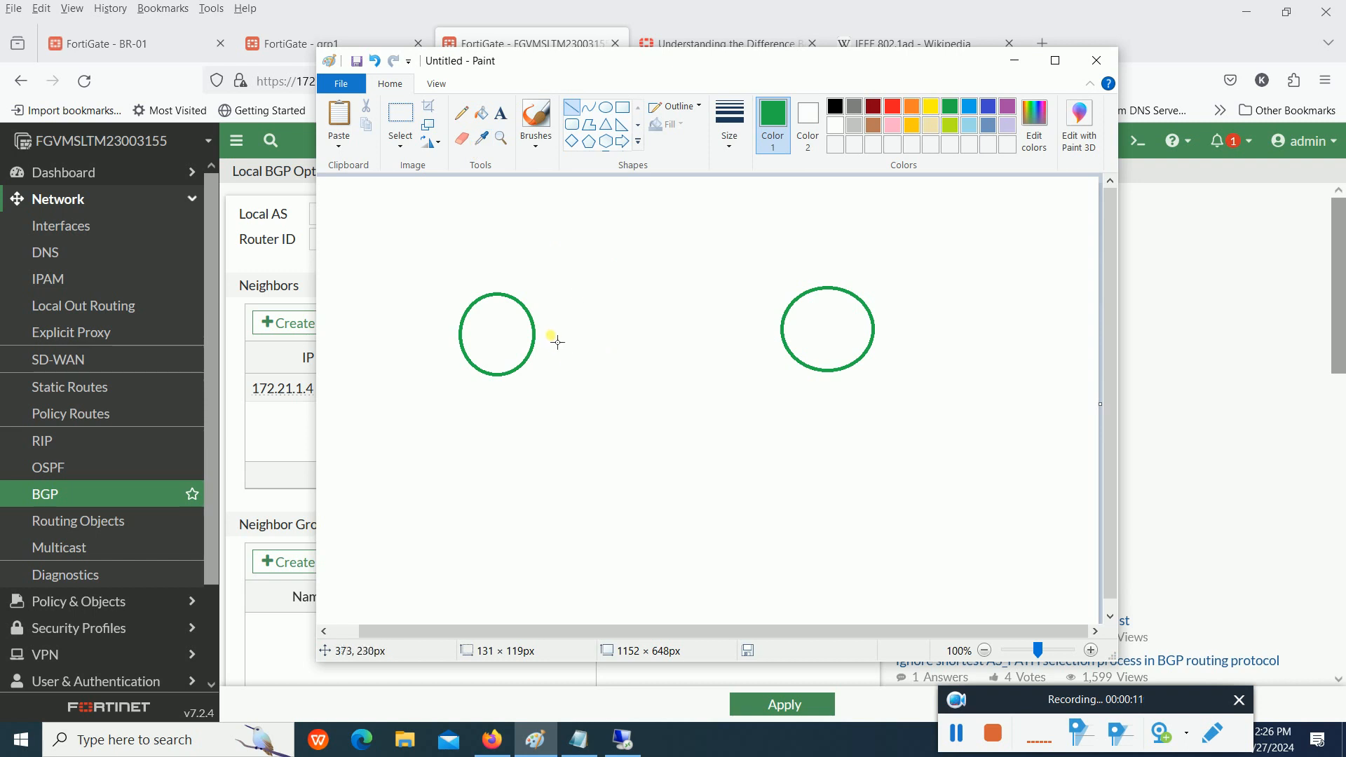
- Draw a straight green line joining the two circles, and handwrite the notes S, D and S Int beneath them with the Pencil
{"action": "mouse_move", "coordinate": [543, 339]}
{"action": "left_mouse_down"}
{"action": "mouse_move", "coordinate": [697, 348]}
{"action": "mouse_move", "coordinate": [781, 327]}
{"action": "left_mouse_up"}
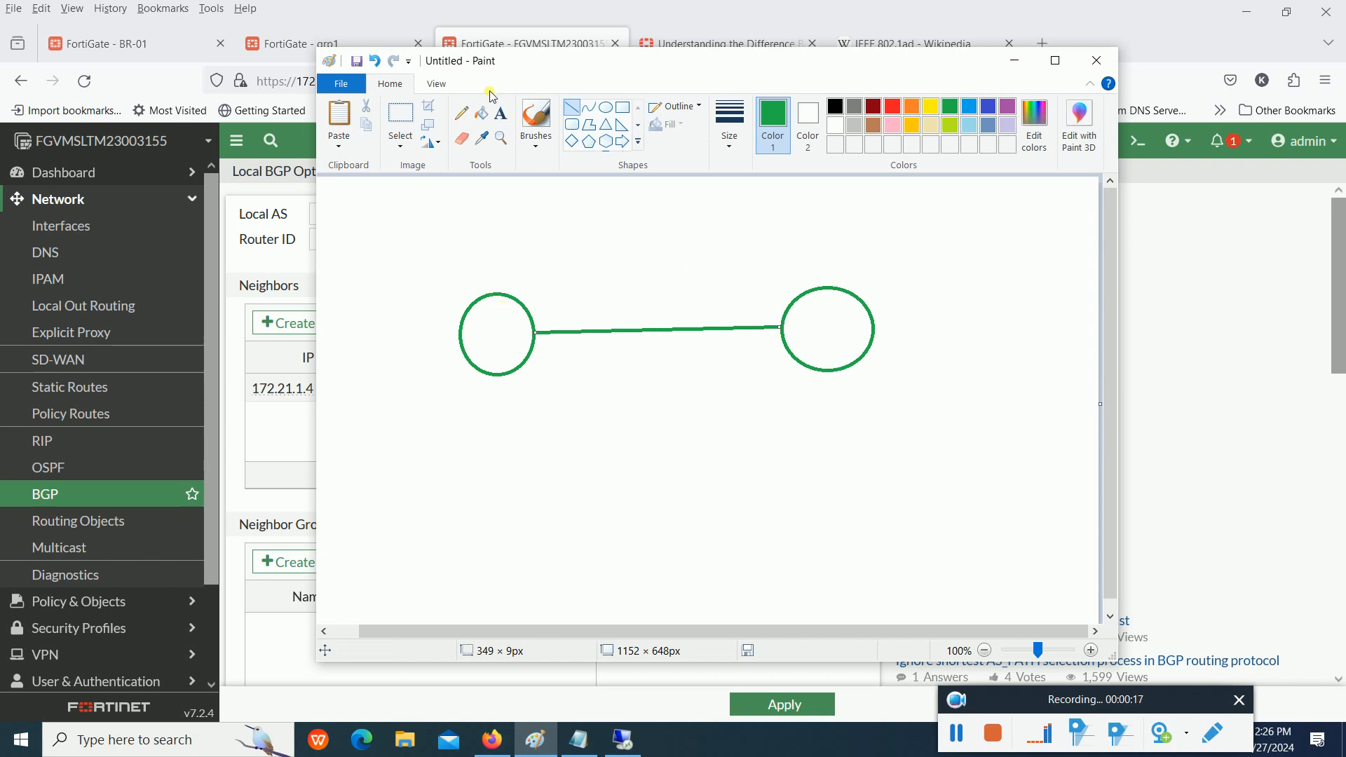
{"action": "left_click", "coordinate": [461, 113]}
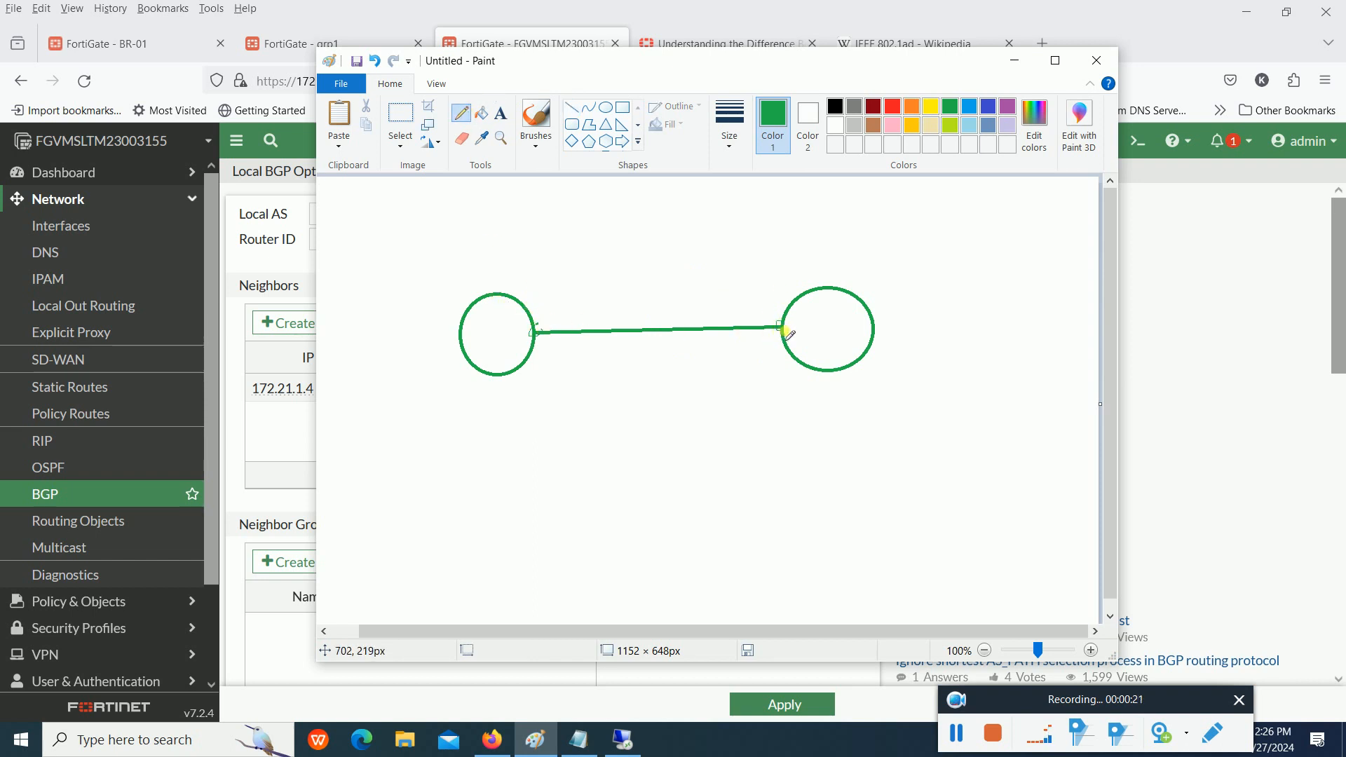
{"action": "left_click_drag", "start_coordinate": [468, 461], "coordinate": [535, 464]}
{"action": "mouse_move", "coordinate": [547, 470]}
{"action": "left_mouse_down"}
{"action": "mouse_move", "coordinate": [538, 502]}
{"action": "mouse_move", "coordinate": [603, 478]}
{"action": "mouse_move", "coordinate": [547, 520]}
{"action": "mouse_move", "coordinate": [546, 552]}
{"action": "mouse_move", "coordinate": [570, 531]}
{"action": "mouse_move", "coordinate": [550, 556]}
{"action": "mouse_move", "coordinate": [616, 525]}
{"action": "left_mouse_up"}
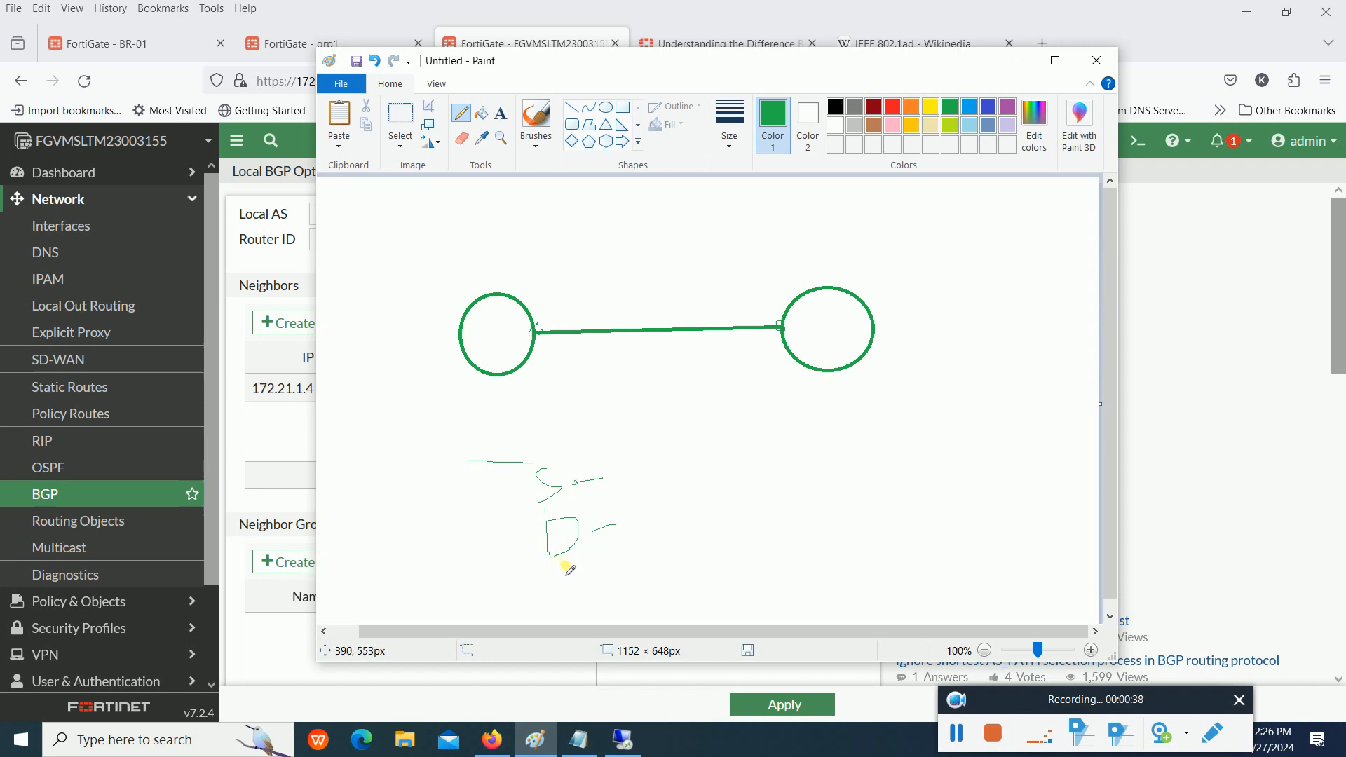
{"action": "left_click_drag", "start_coordinate": [572, 567], "coordinate": [553, 601]}
{"action": "mouse_move", "coordinate": [595, 558]}
{"action": "left_mouse_down"}
{"action": "mouse_move", "coordinate": [601, 601]}
{"action": "mouse_move", "coordinate": [640, 553]}
{"action": "left_mouse_up"}
{"action": "mouse_move", "coordinate": [685, 579]}
{"action": "left_mouse_down"}
{"action": "mouse_move", "coordinate": [688, 601]}
{"action": "mouse_move", "coordinate": [698, 571]}
{"action": "mouse_move", "coordinate": [726, 594]}
{"action": "left_mouse_up"}
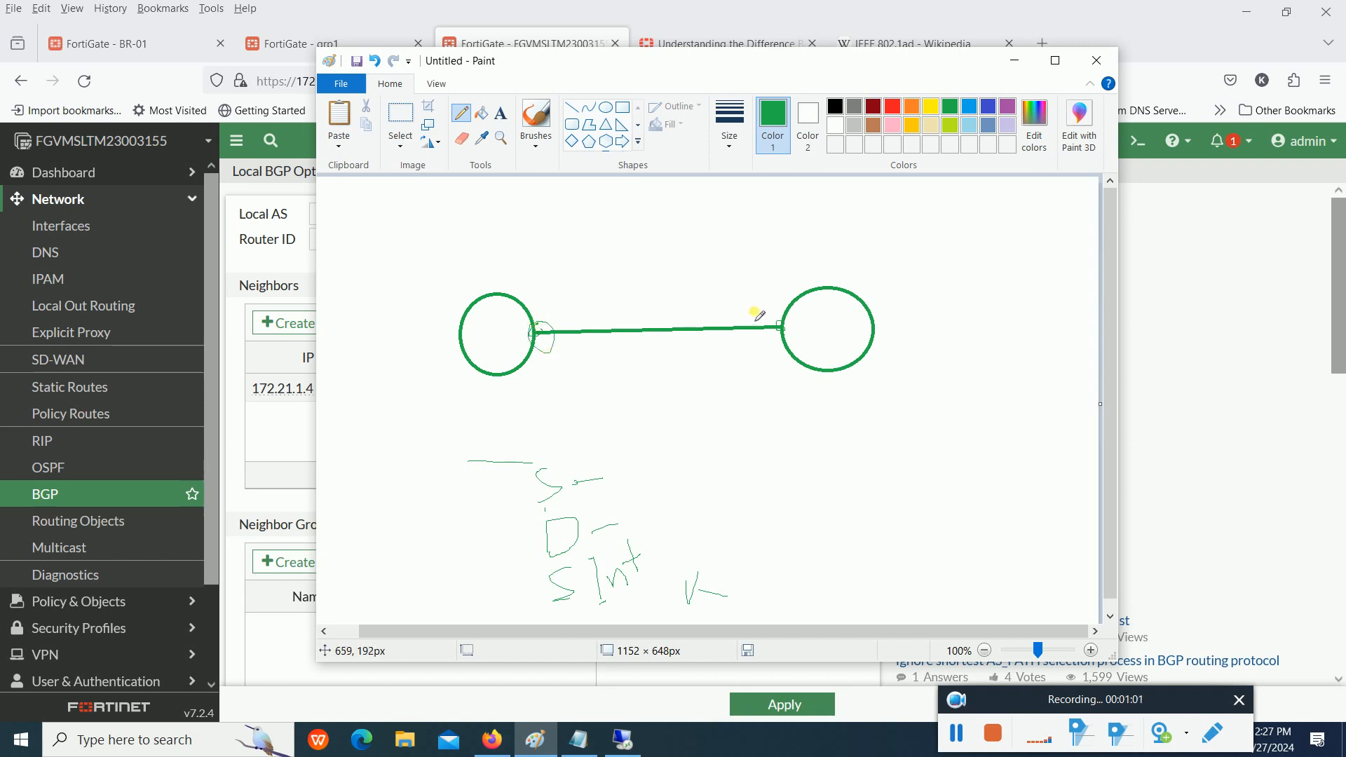
- Pencil marks around the line's ends with a two-way path beneath it, and frame the handwritten notes with a box
{"action": "mouse_move", "coordinate": [776, 314]}
{"action": "left_mouse_down"}
{"action": "mouse_move", "coordinate": [790, 309]}
{"action": "mouse_move", "coordinate": [759, 322]}
{"action": "left_mouse_up"}
{"action": "left_click_drag", "start_coordinate": [553, 345], "coordinate": [771, 344]}
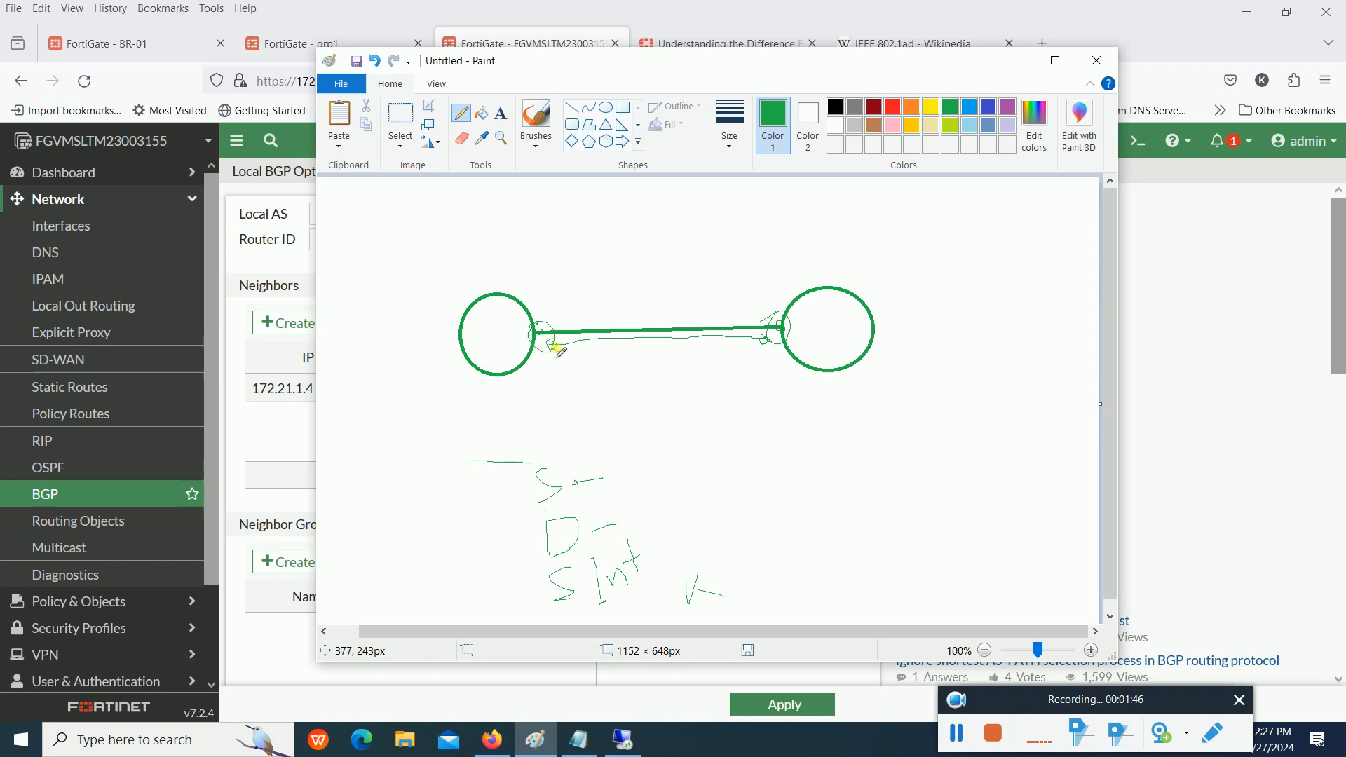
{"action": "left_click_drag", "start_coordinate": [550, 346], "coordinate": [766, 341]}
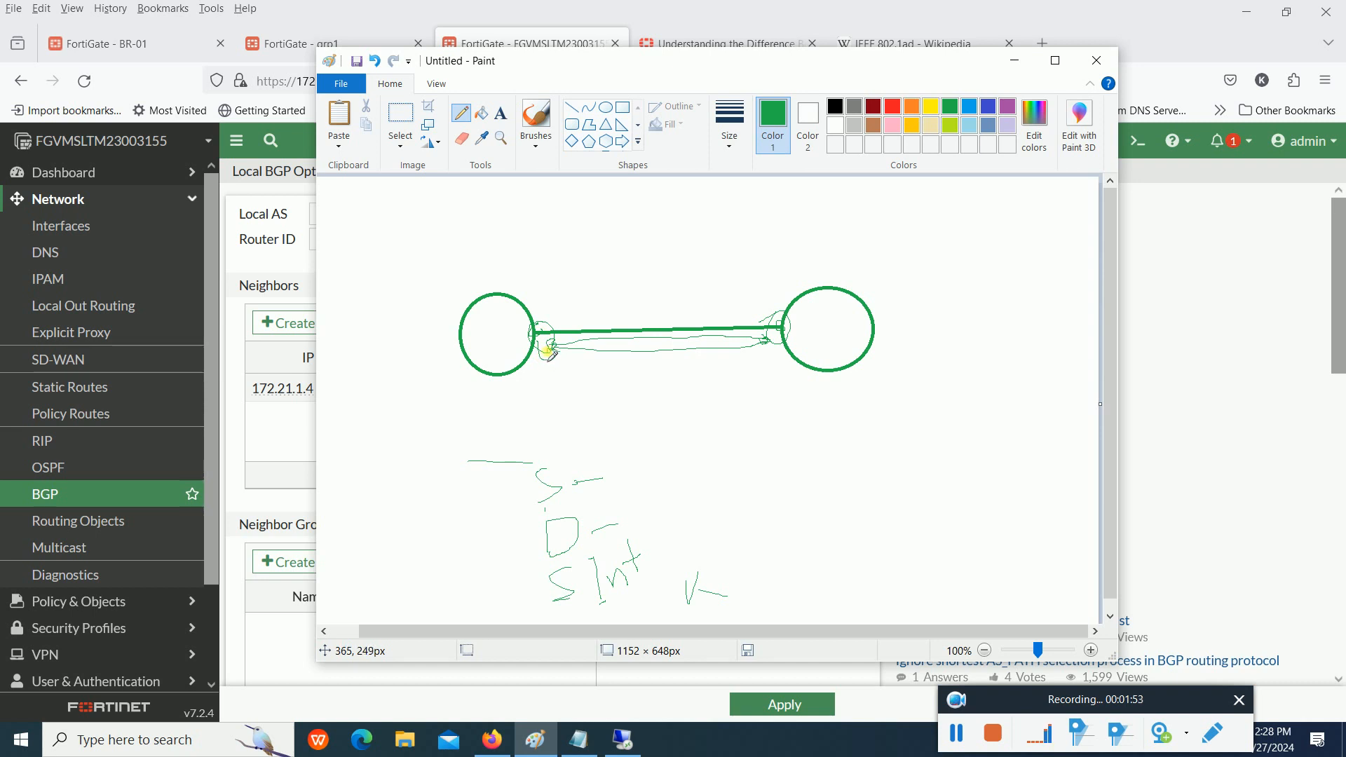
{"action": "mouse_move", "coordinate": [504, 442]}
{"action": "left_mouse_down"}
{"action": "mouse_move", "coordinate": [712, 435]}
{"action": "mouse_move", "coordinate": [724, 592]}
{"action": "mouse_move", "coordinate": [524, 609]}
{"action": "mouse_move", "coordinate": [502, 441]}
{"action": "left_mouse_up"}
- Switch to the FortiGate page in Firefox and open the network interfaces list
{"action": "key", "text": "alt+Tab"}
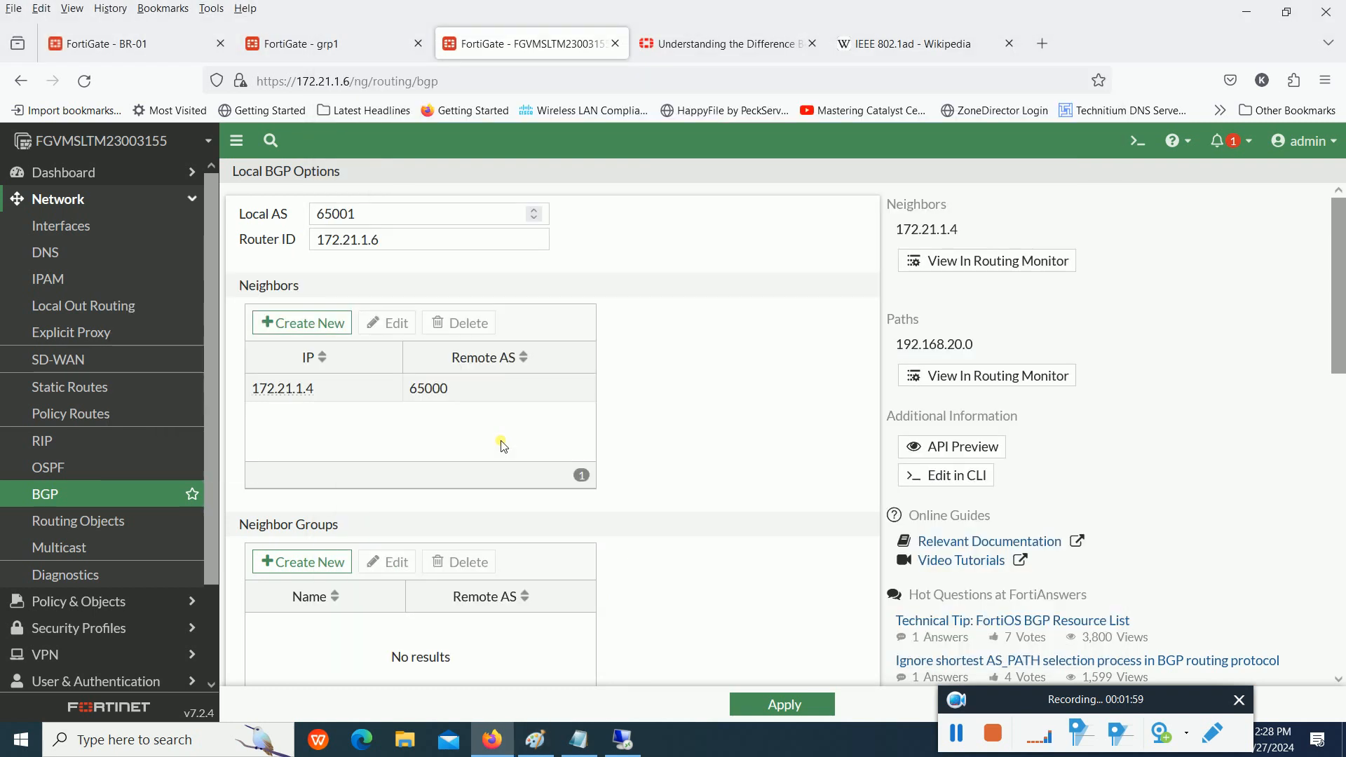
{"action": "left_click", "coordinate": [78, 225]}
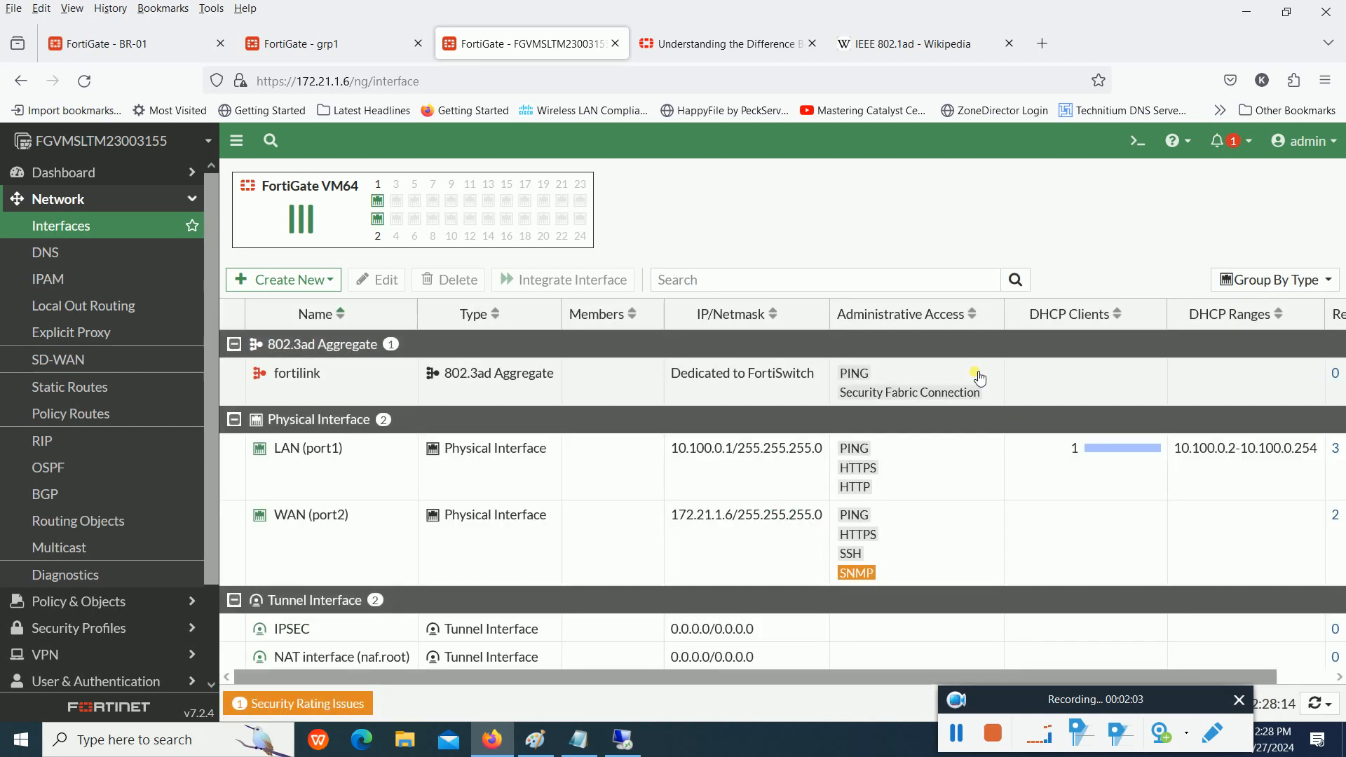
- Open the CLI console and enter the GRE tunnel configuration with config system gre-tunnel
{"action": "left_click", "coordinate": [1154, 143]}
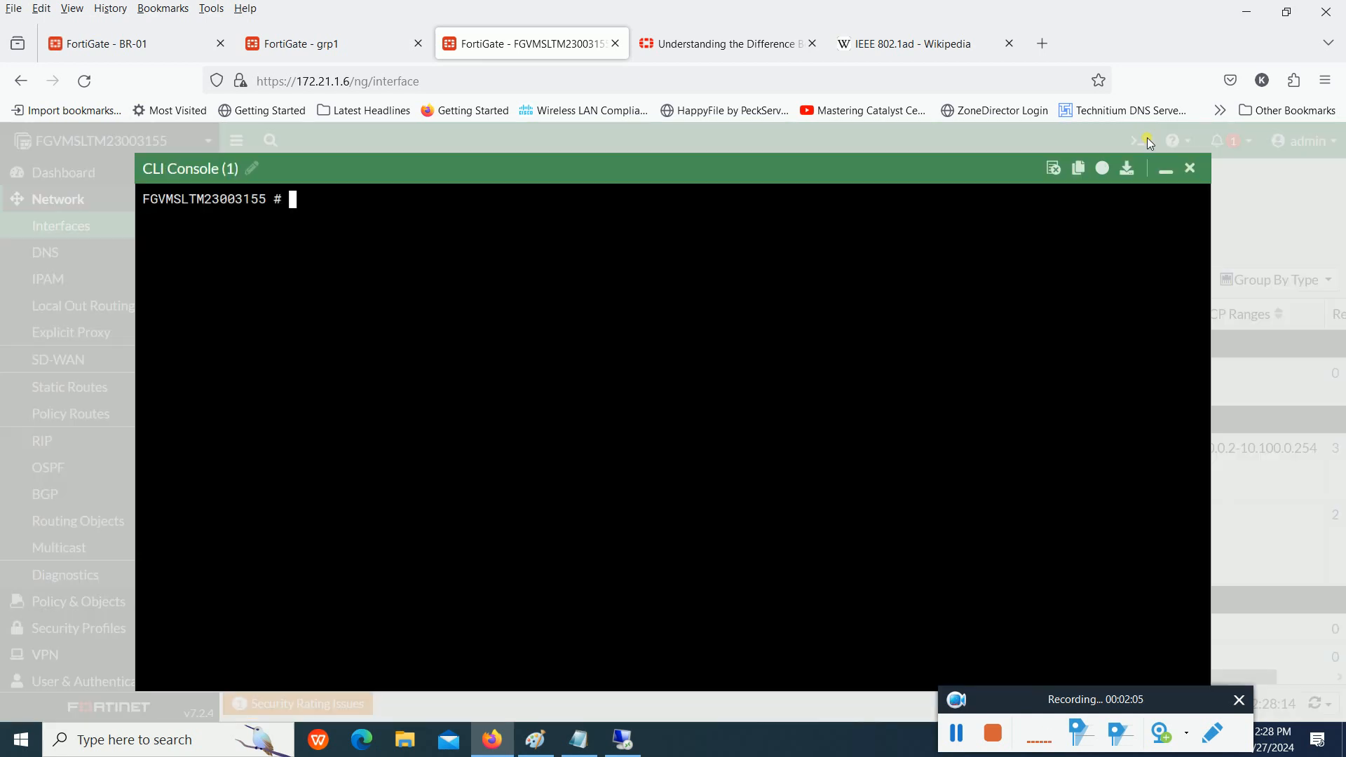
{"action": "type", "text": "config s"}
{"action": "key", "text": "Tab"}
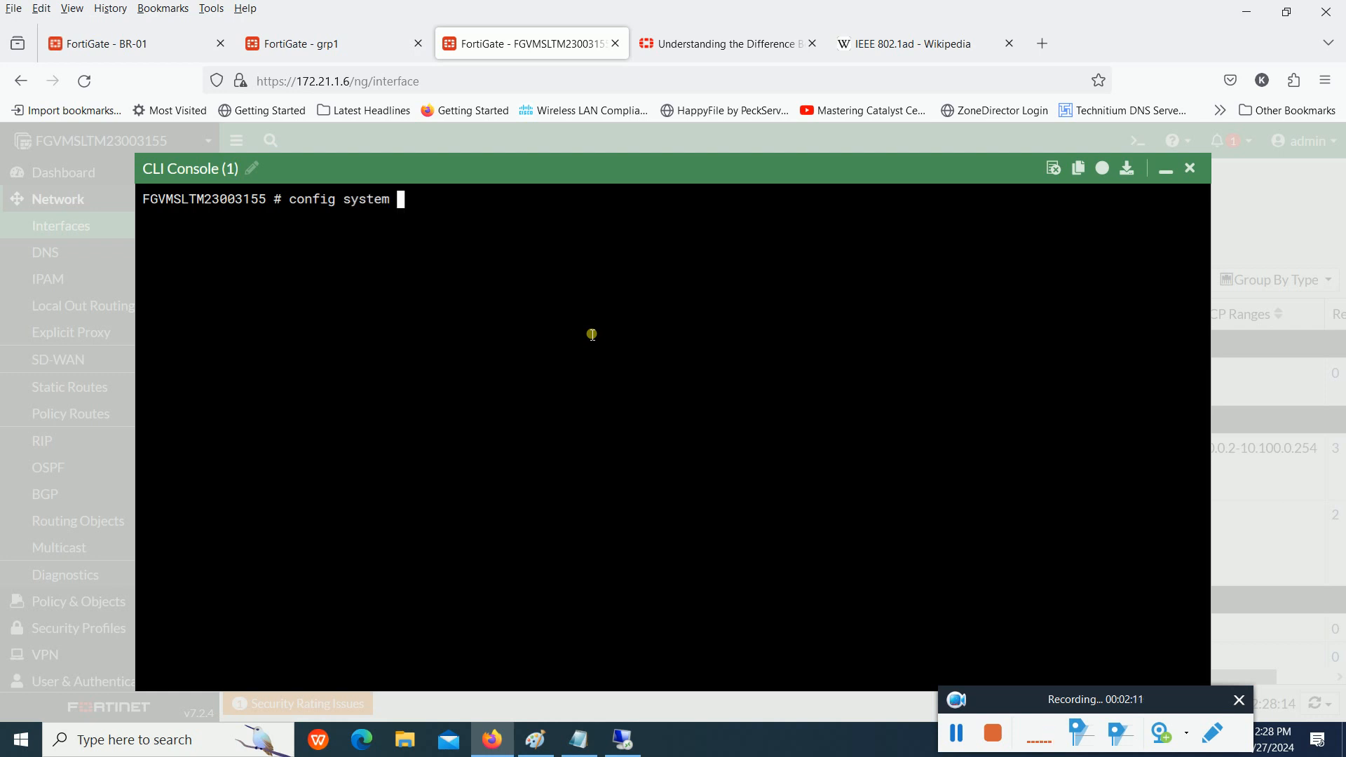
{"action": "type", "text": "gre"}
{"action": "key", "text": "Tab"}
{"action": "key", "text": "Return"}
- Run show to display the existing GRE tunnel configuration
{"action": "key", "text": "Return"}
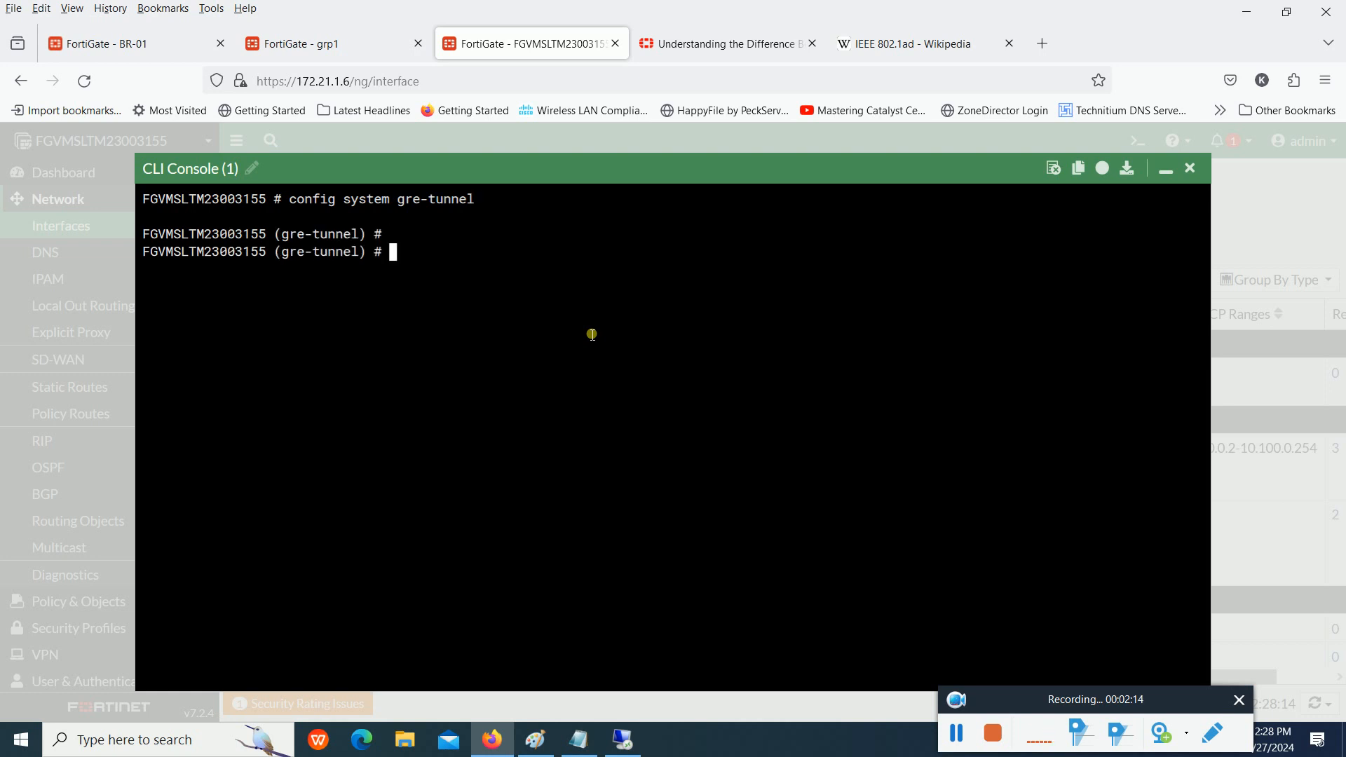
{"action": "type", "text": "show"}
{"action": "key", "text": "Return"}
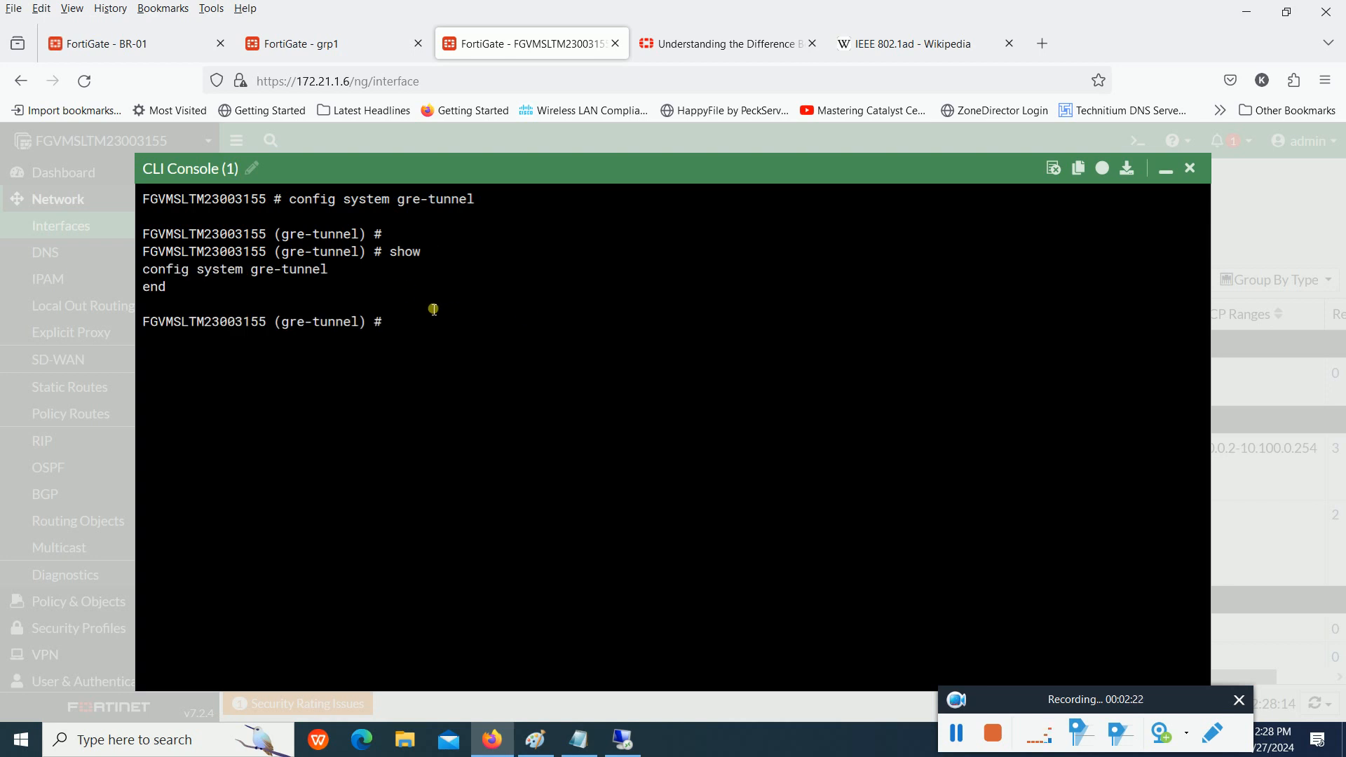
- Check what argument edit expects, and create a GRE tunnel entry named br1
{"action": "type", "text": "edit"}
{"action": "key", "text": "question"}
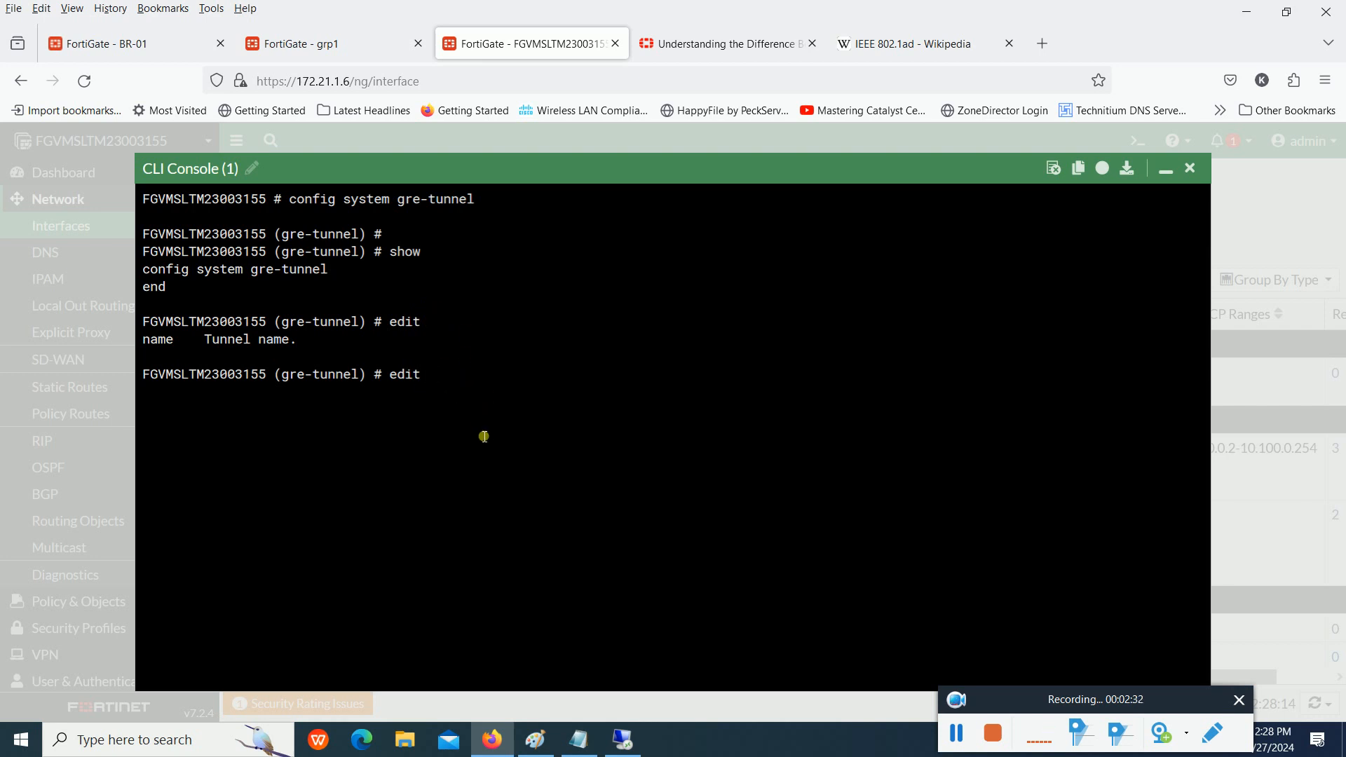
{"action": "type", "text": "br1"}
{"action": "key", "text": "Return"}
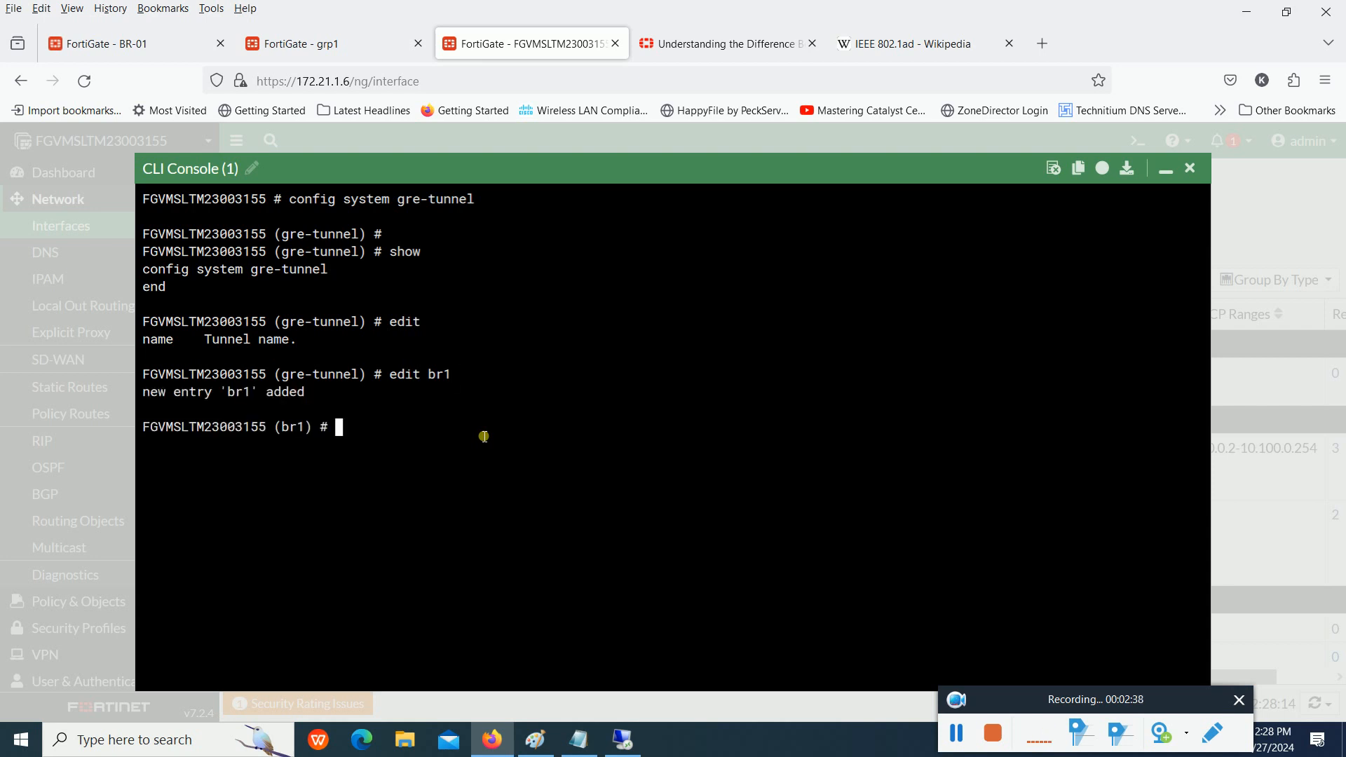
- Run show for the br1 tunnel and highlight its edit line in the output
{"action": "type", "text": "show"}
{"action": "key", "text": "Return"}
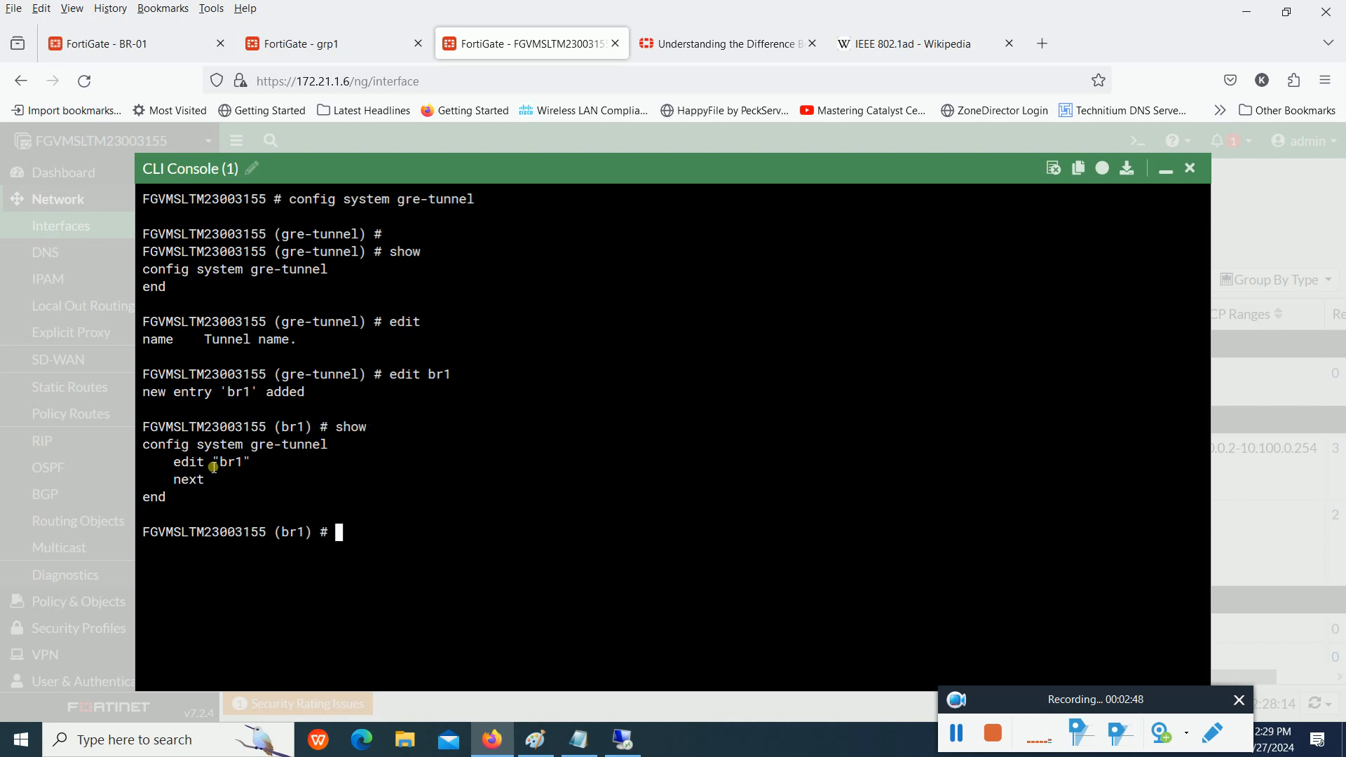
{"action": "left_click_drag", "start_coordinate": [175, 468], "coordinate": [237, 470]}
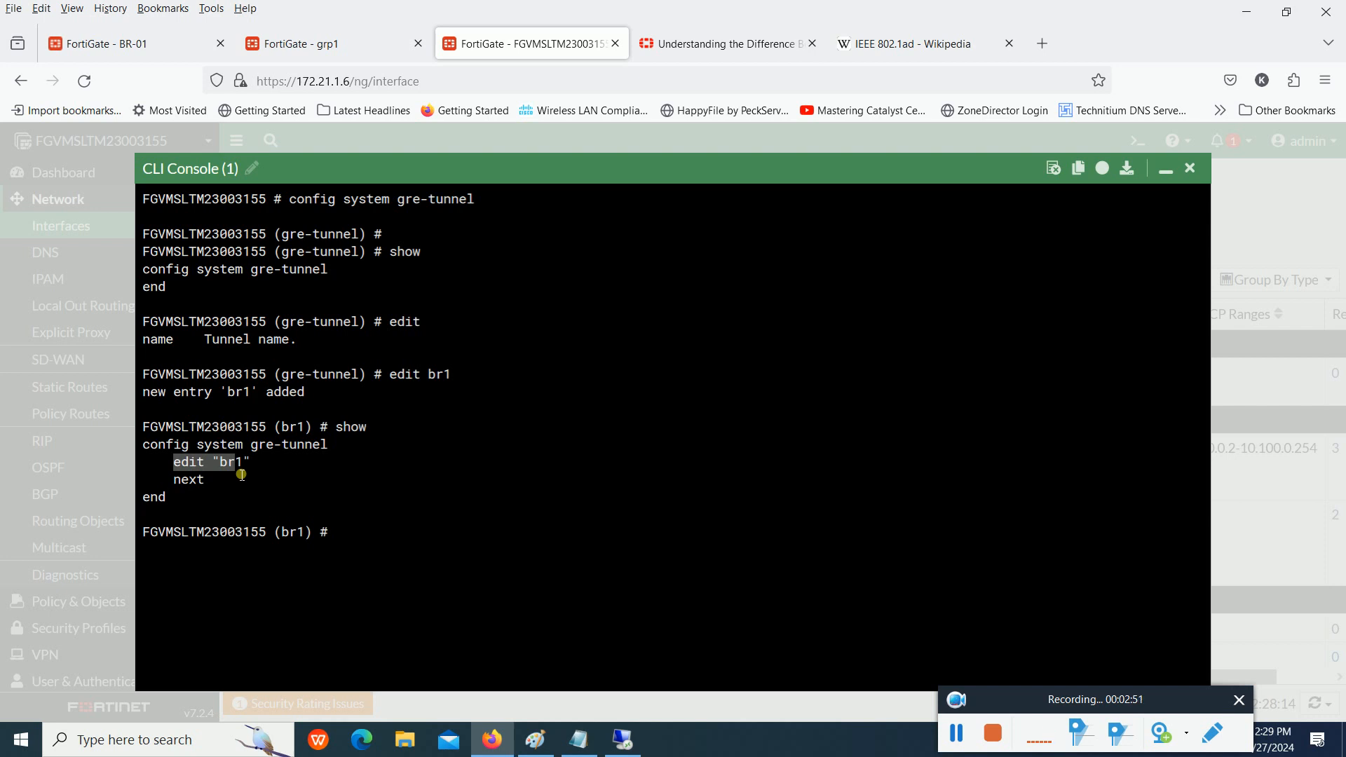
{"action": "left_click", "coordinate": [213, 486]}
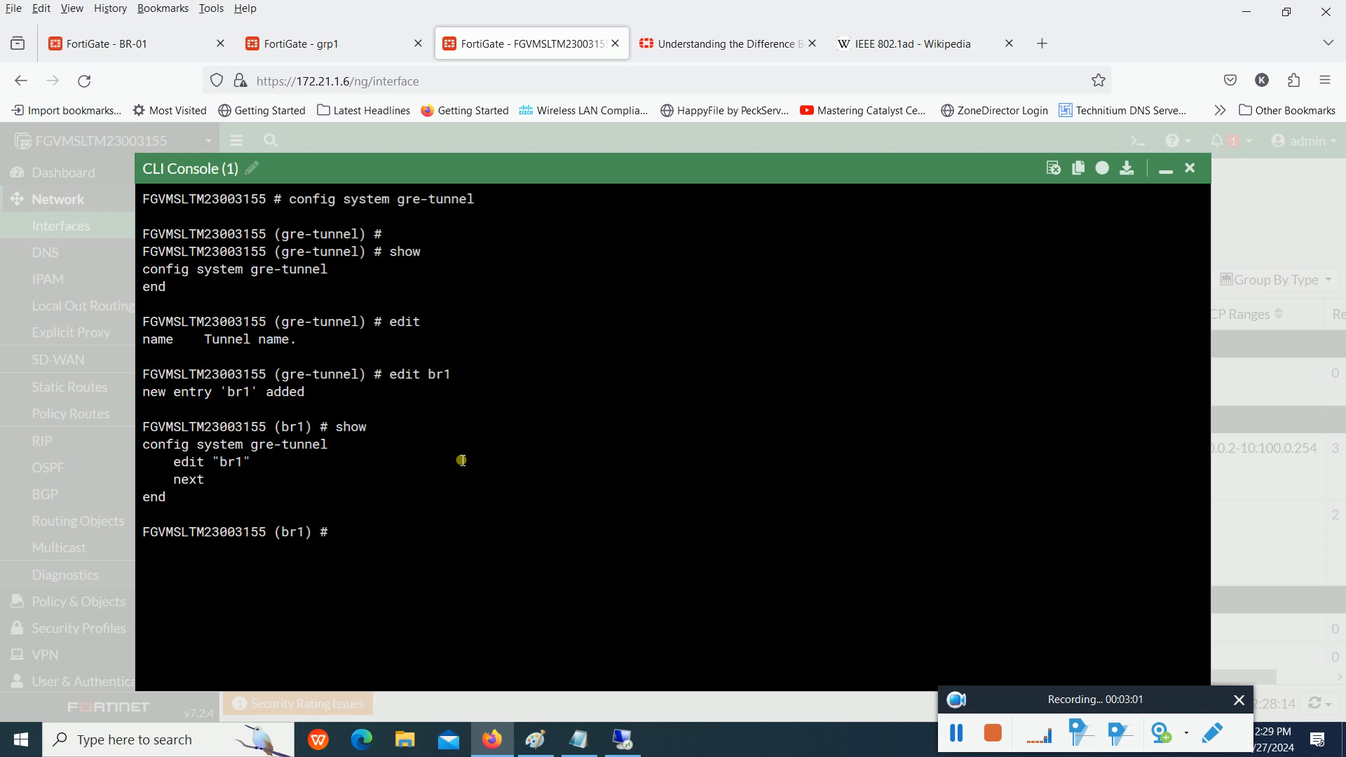
- Run get to list all available settings of the br1 tunnel
{"action": "type", "text": "end"}
{"action": "key", "text": "BackSpace"}
{"action": "key", "text": "BackSpace"}
{"action": "key", "text": "BackSpace"}
{"action": "key", "text": "BackSpace"}
{"action": "type", "text": "get"}
{"action": "key", "text": "Return"}
{"action": "key", "text": "Return"}
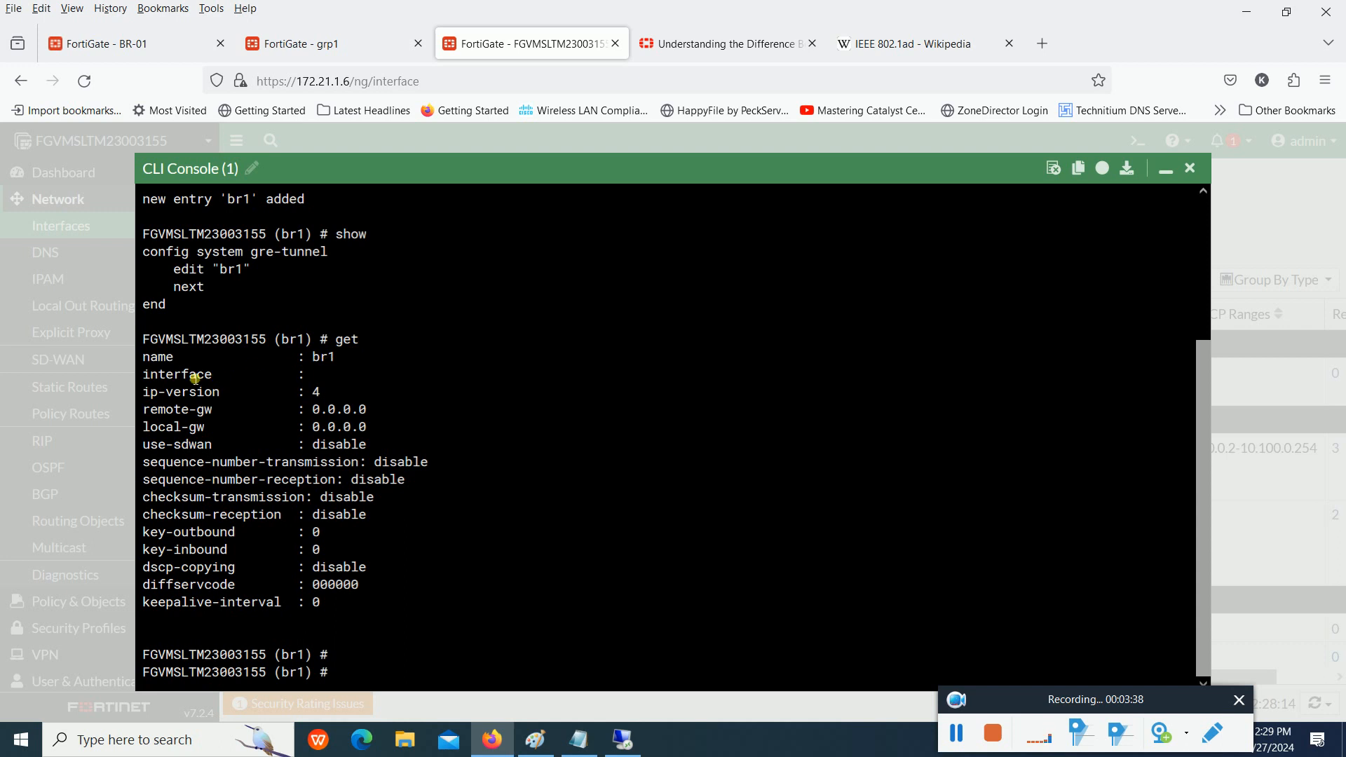
- Review the br1 interface, remote-gw, local-gw and keepalive-interval settings, plus the rows from use-sdwan to checksum-reception
{"action": "left_click_drag", "start_coordinate": [307, 376], "coordinate": [348, 379]}
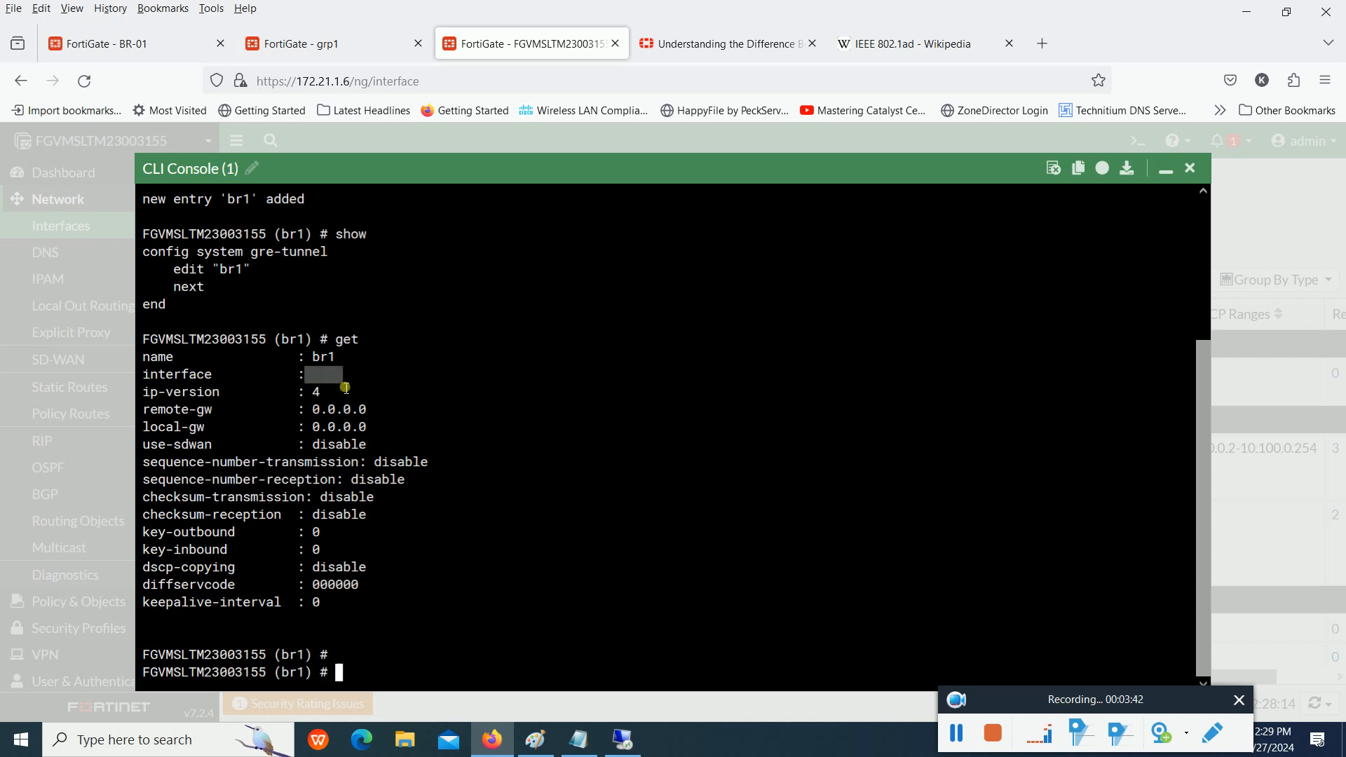
{"action": "left_click_drag", "start_coordinate": [292, 376], "coordinate": [366, 382]}
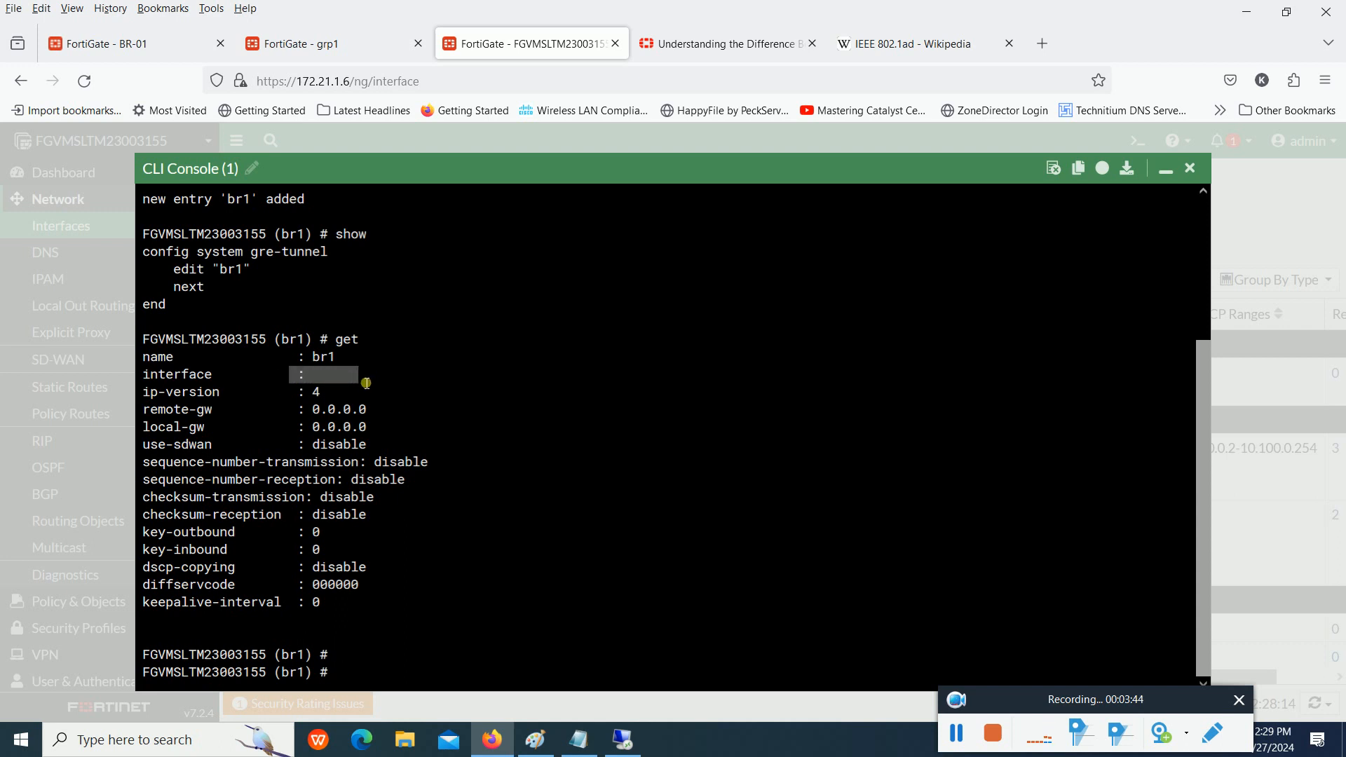
{"action": "left_click_drag", "start_coordinate": [143, 410], "coordinate": [397, 426]}
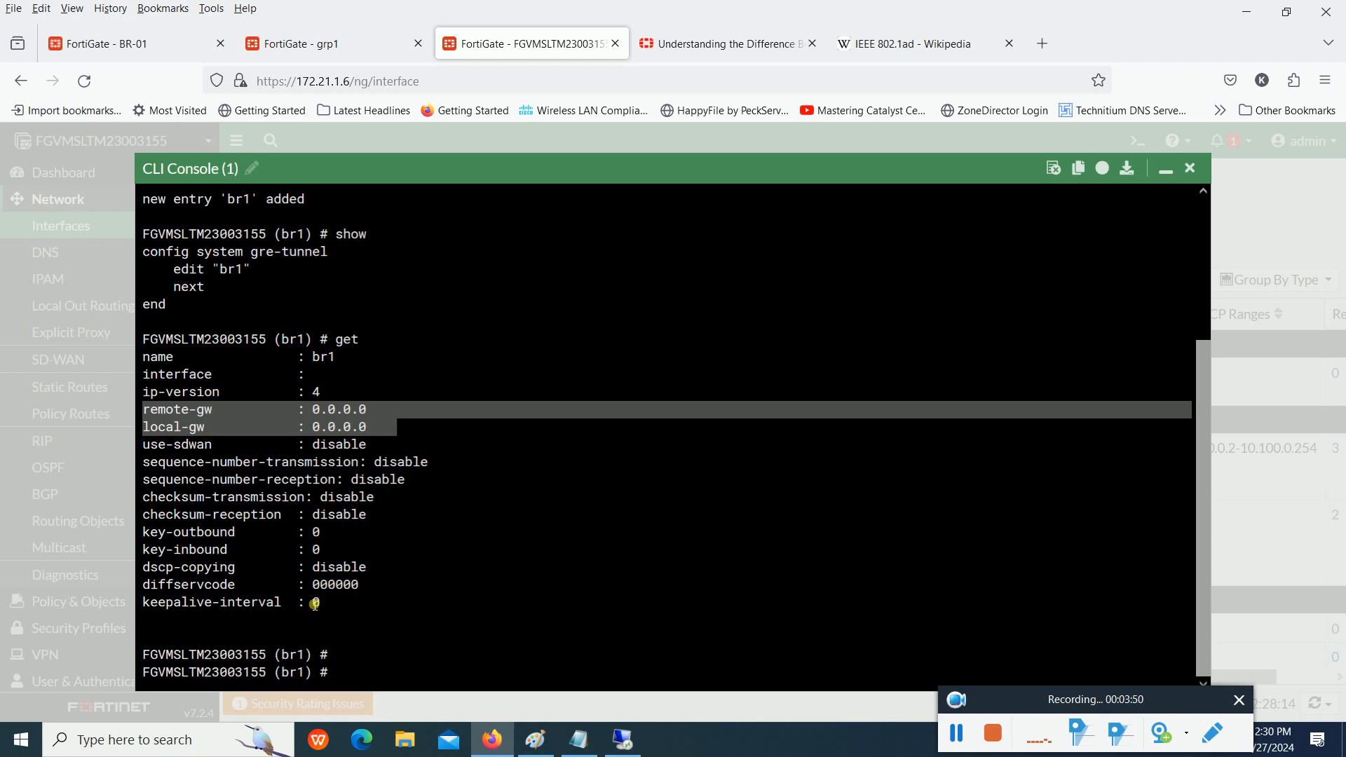
{"action": "mouse_move", "coordinate": [336, 603]}
{"action": "left_mouse_down"}
{"action": "mouse_move", "coordinate": [188, 593]}
{"action": "mouse_move", "coordinate": [181, 604]}
{"action": "left_mouse_up"}
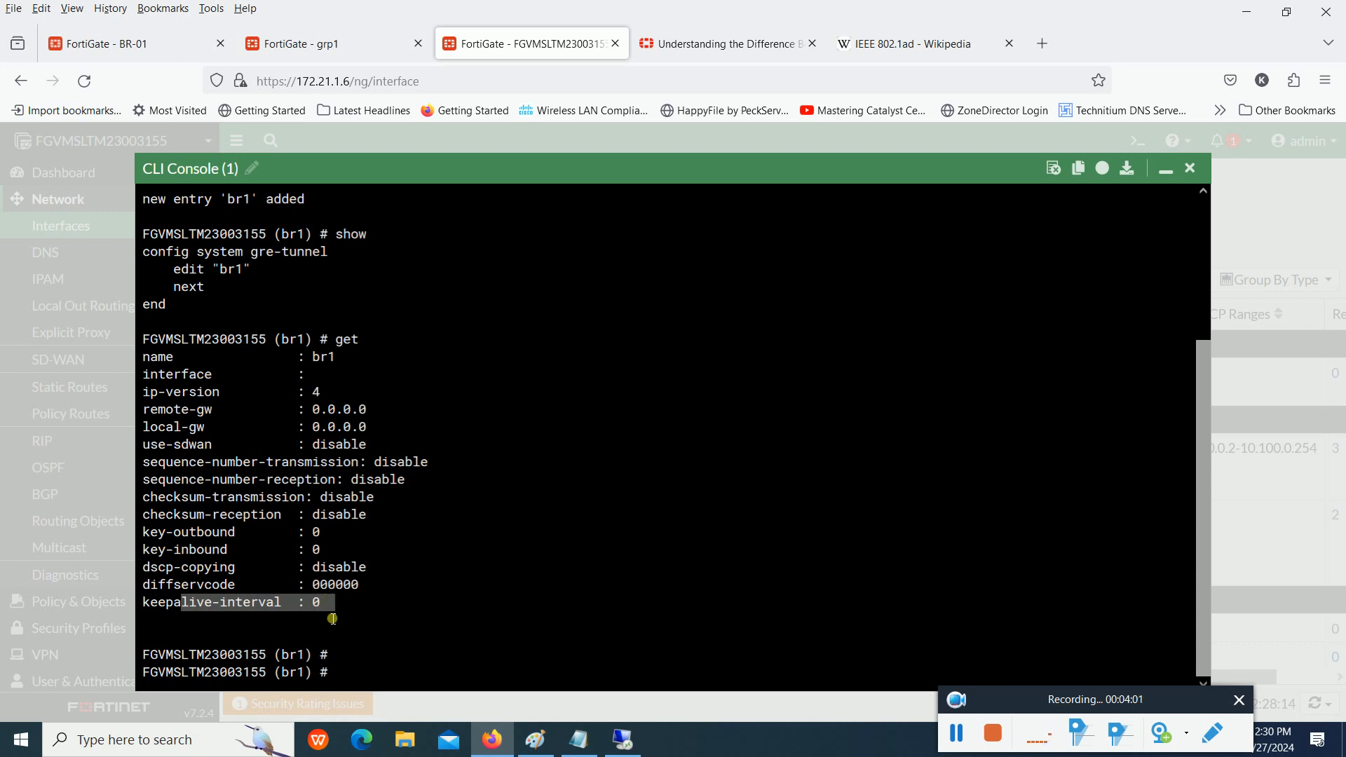
{"action": "left_click_drag", "start_coordinate": [381, 515], "coordinate": [90, 448]}
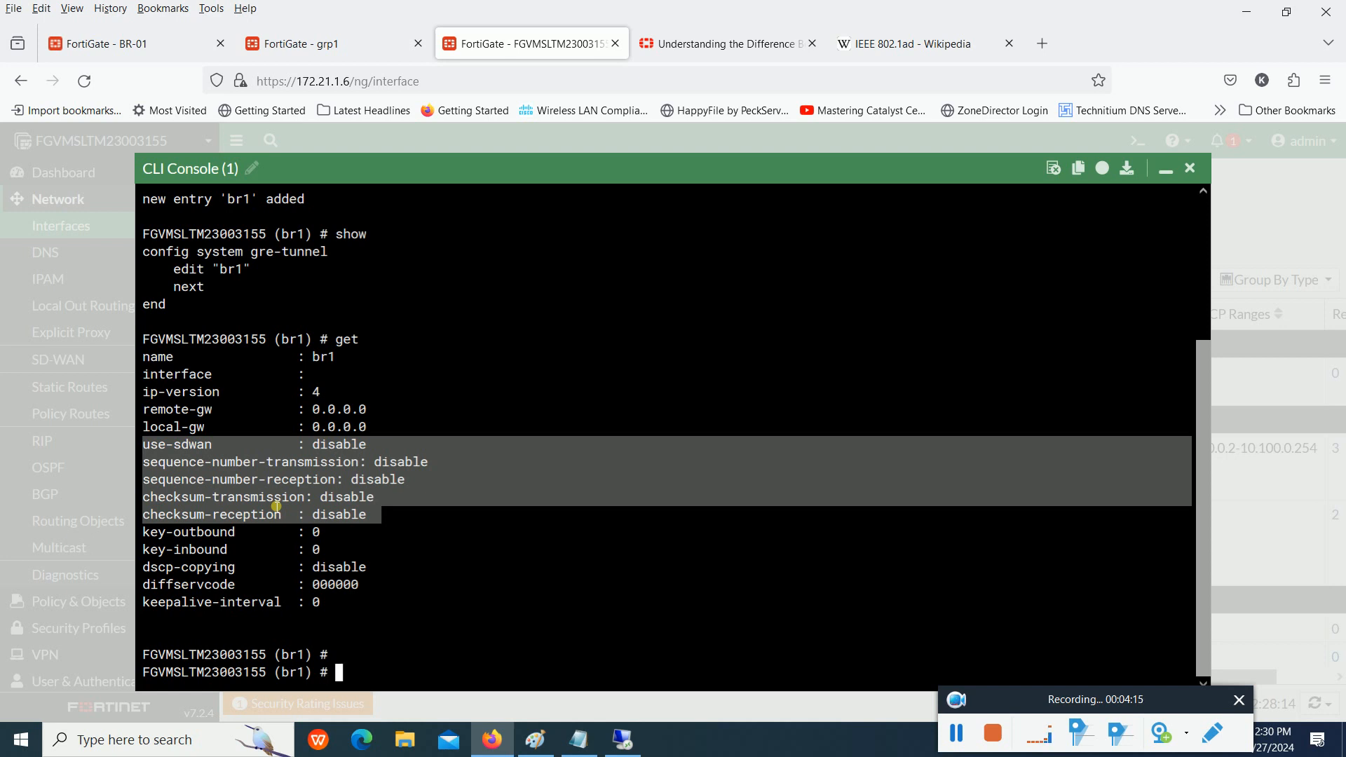
{"action": "left_click", "coordinate": [413, 569]}
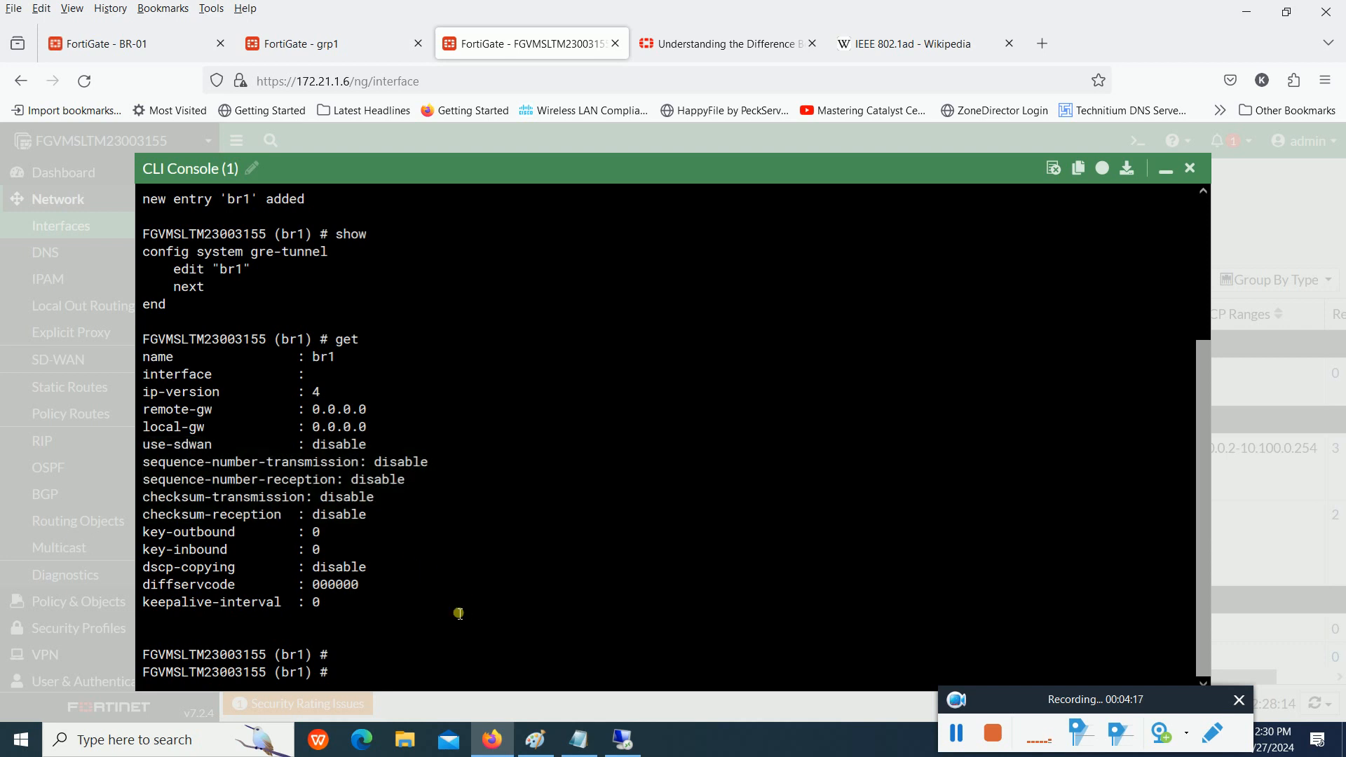
- Set the br1 tunnel's interface to port2, checking the unit's IP address and the Paint diagram before running the command
{"action": "type", "text": "in"}
{"action": "key", "text": "BackSpace"}
{"action": "key", "text": "BackSpace"}
{"action": "type", "text": "set interface"}
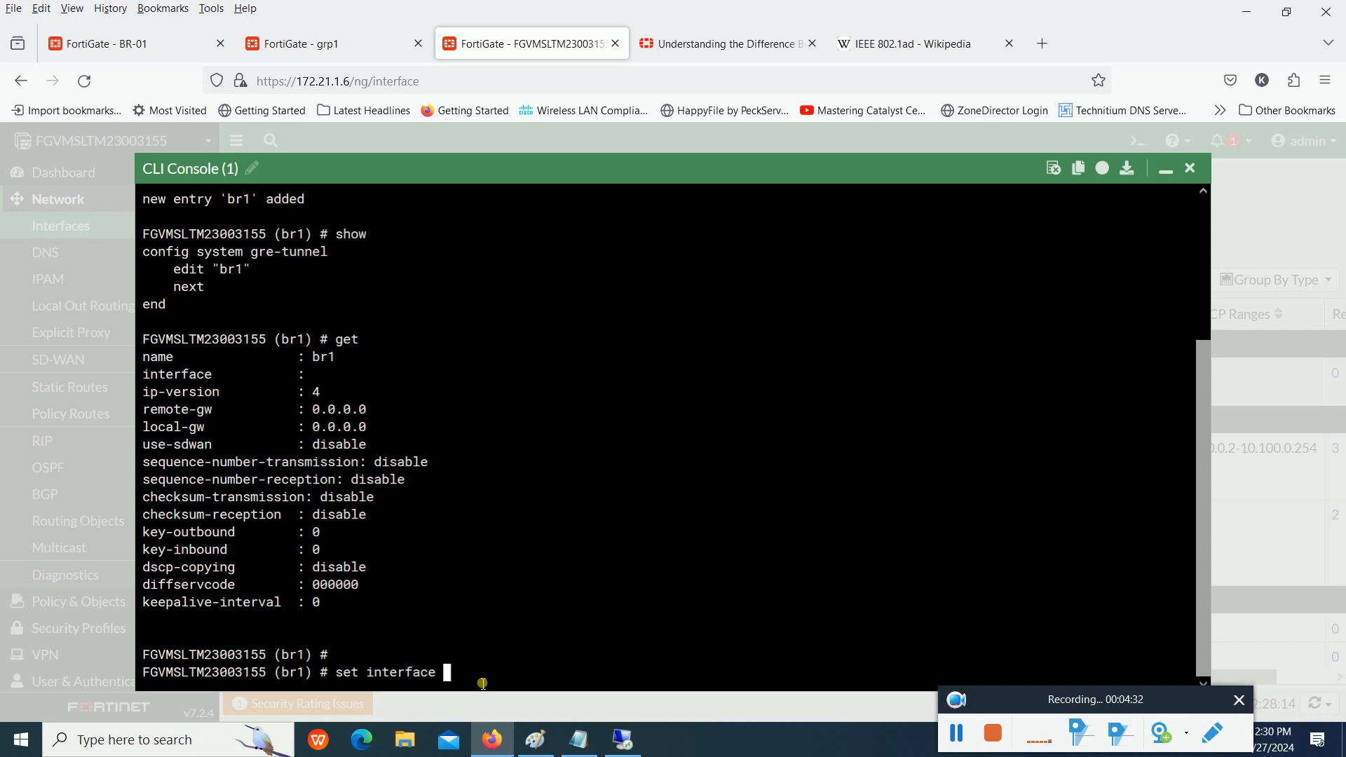
{"action": "left_click_drag", "start_coordinate": [349, 81], "coordinate": [299, 83]}
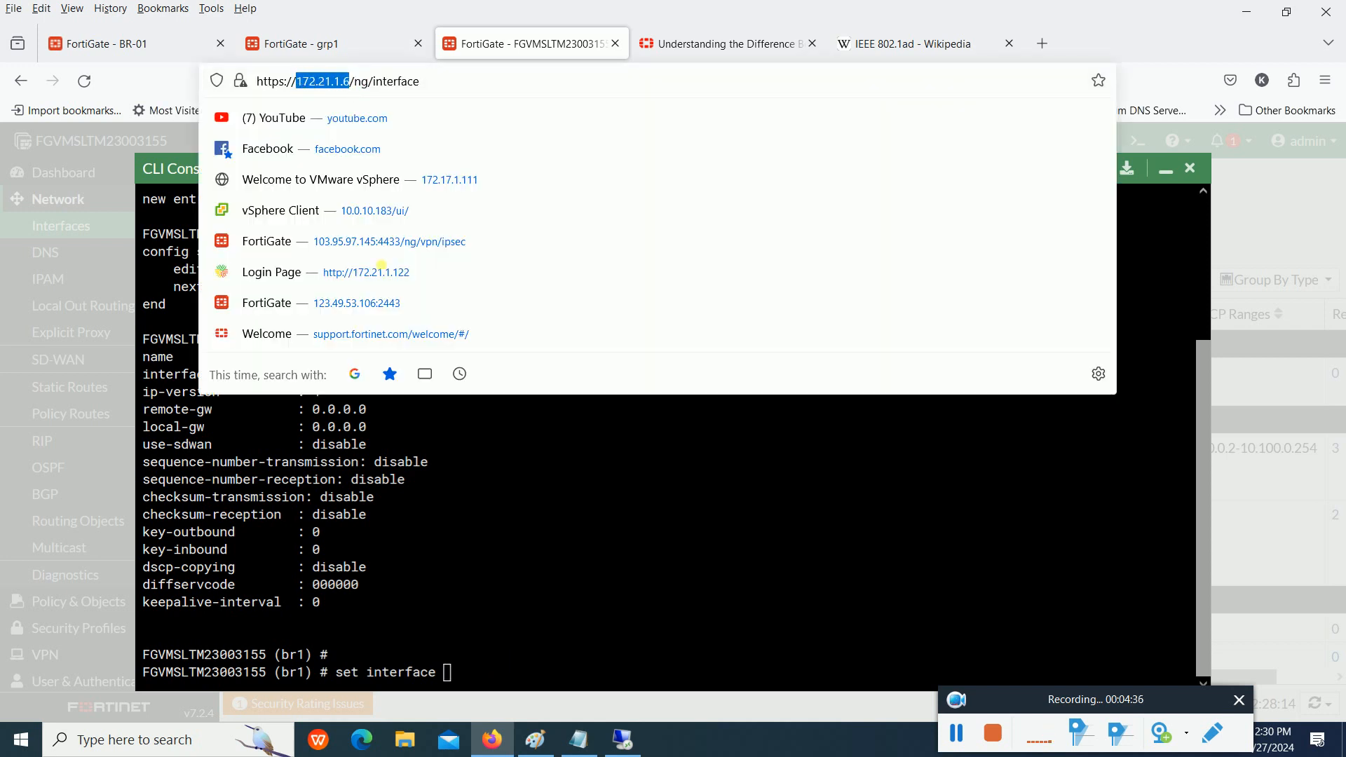
{"action": "left_click", "coordinate": [515, 481]}
{"action": "type", "text": "port1"}
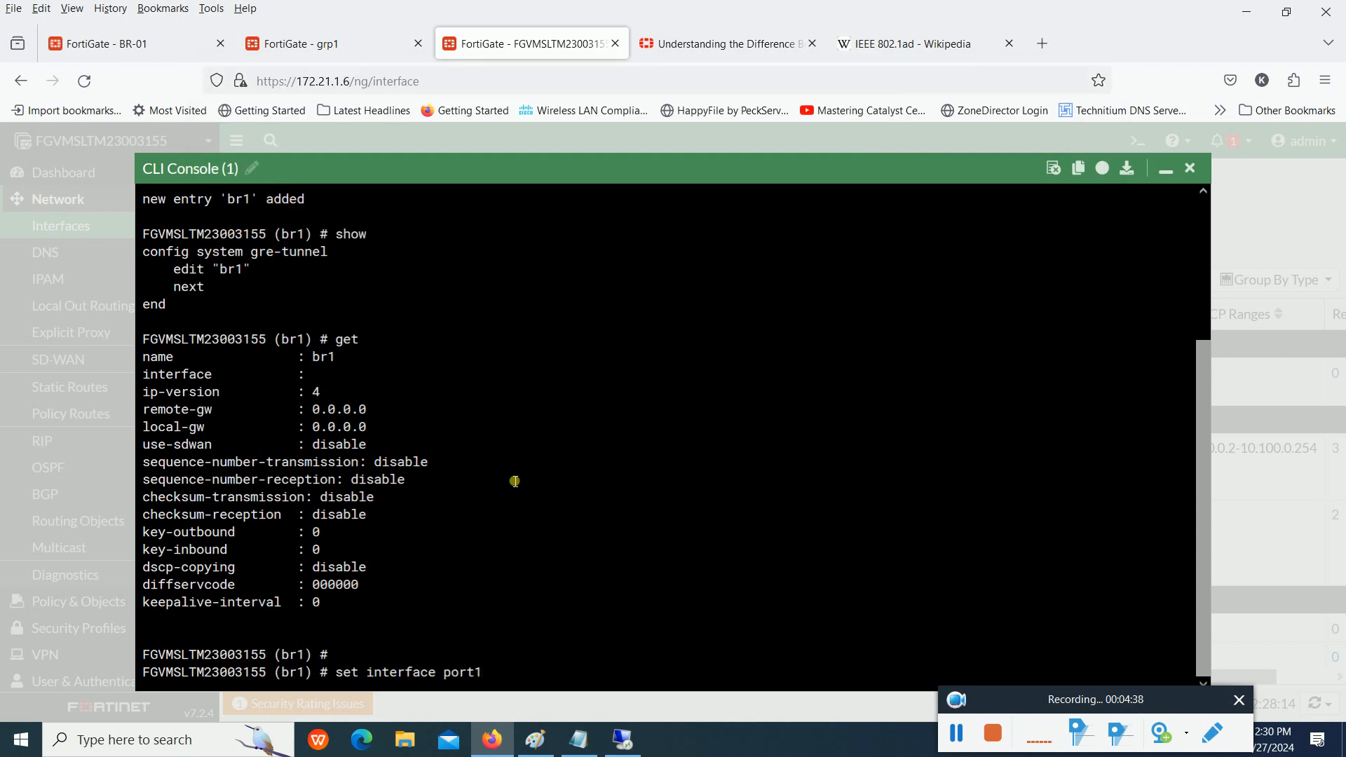
{"action": "key", "text": "BackSpace"}
{"action": "type", "text": "2"}
{"action": "left_click", "coordinate": [555, 744]}
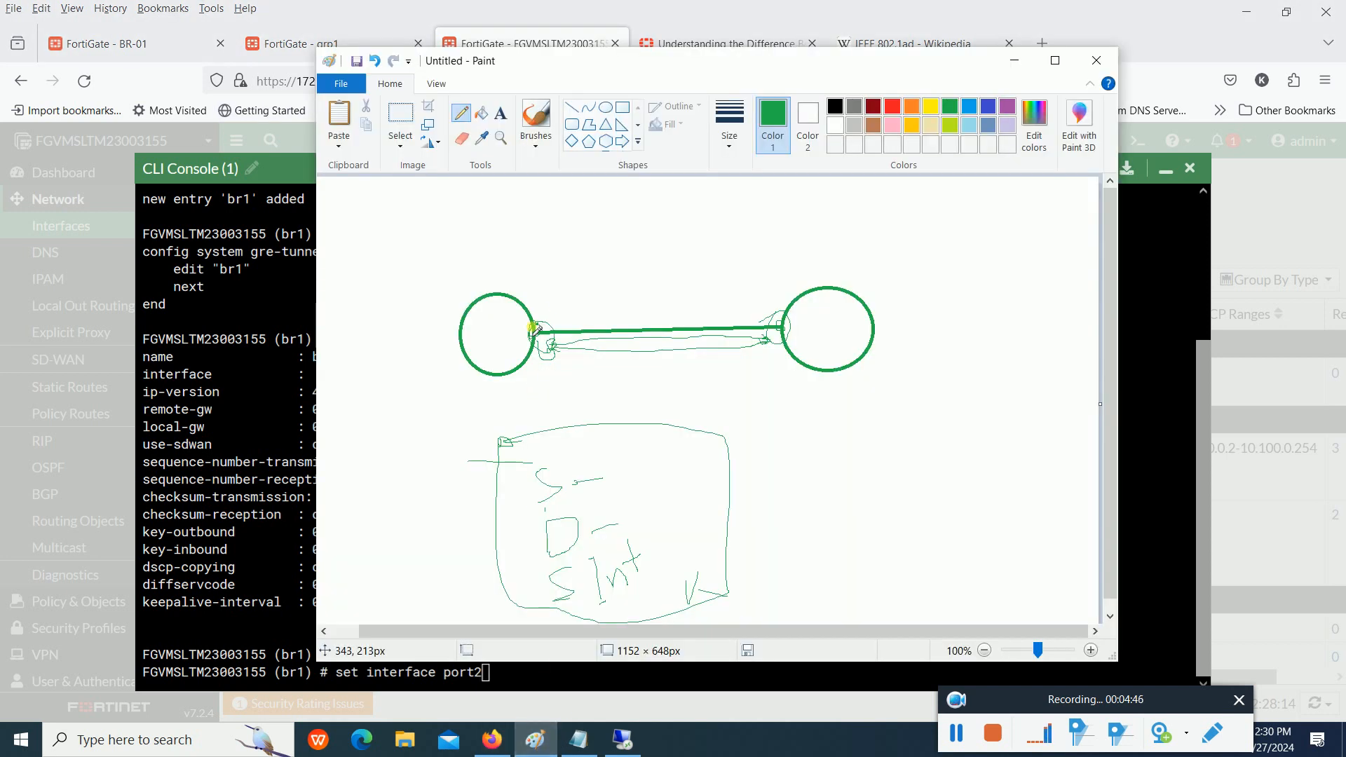
{"action": "key", "text": "alt+Tab"}
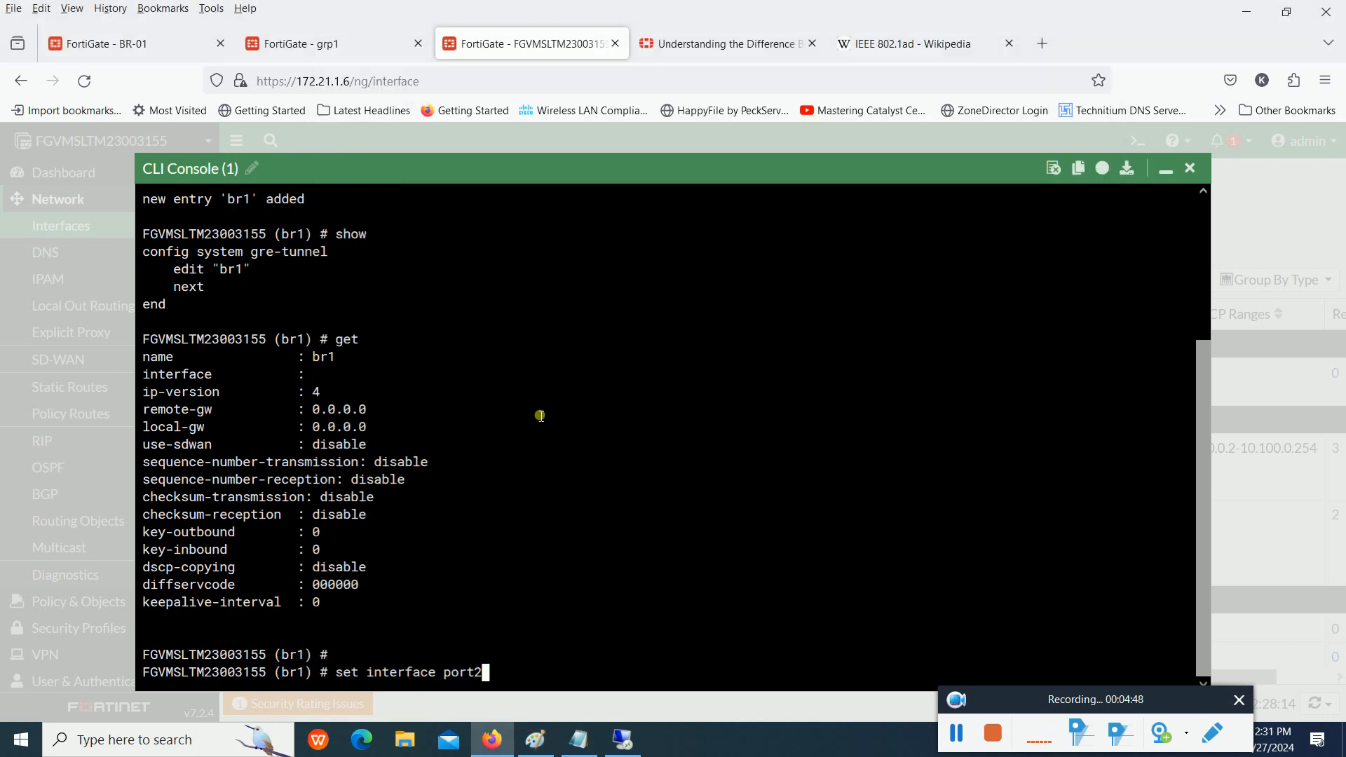
{"action": "key", "text": "Return"}
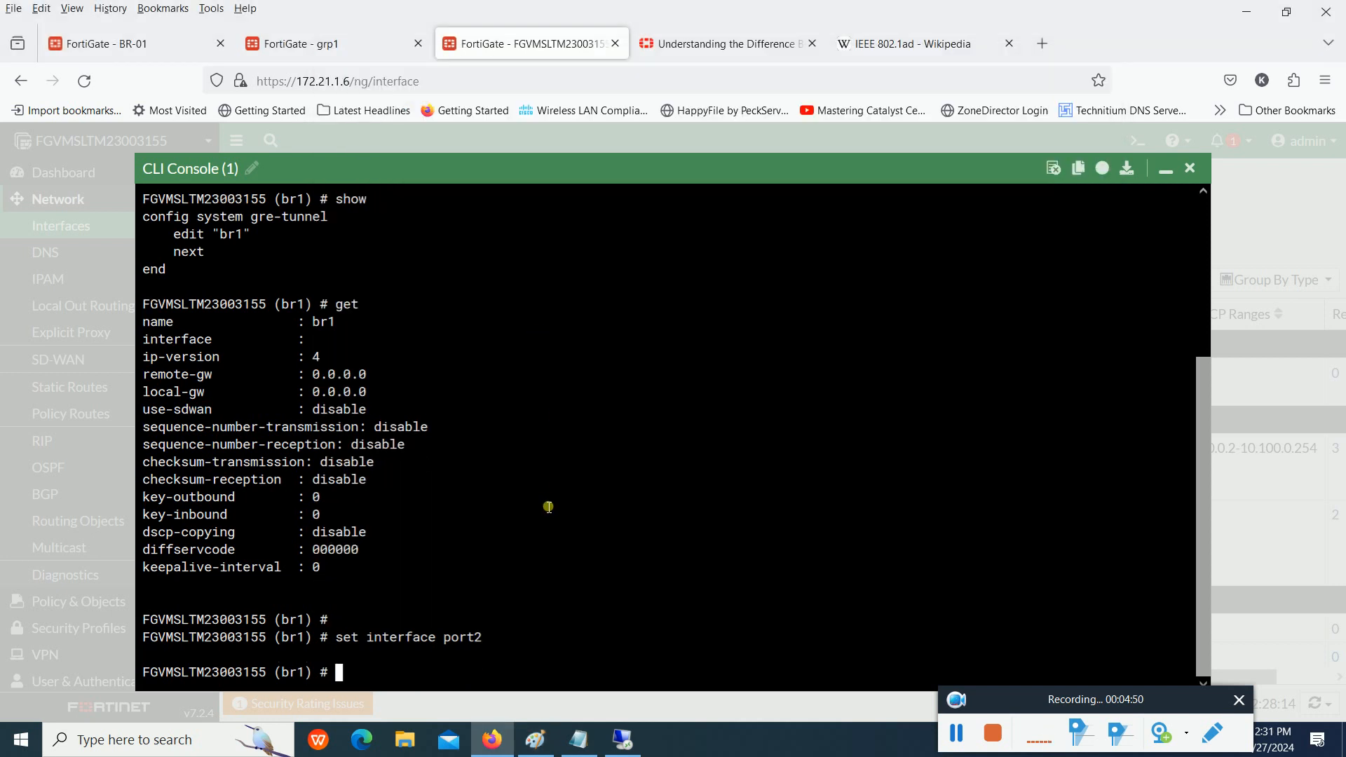
- Begin a set command for br1 and highlight the remote-gw, local-gw and interface rows and the earlier interface command
{"action": "type", "text": "set"}
{"action": "left_click_drag", "start_coordinate": [369, 390], "coordinate": [142, 380]}
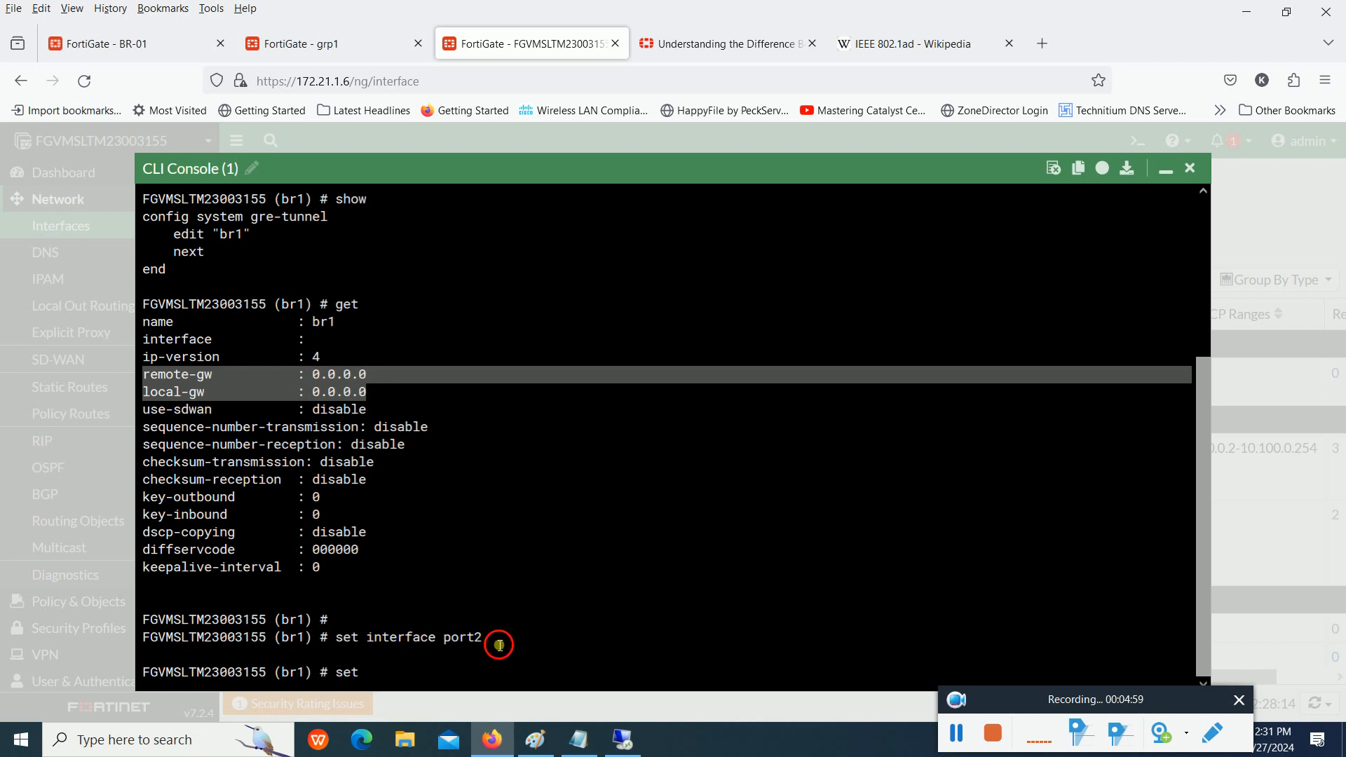
{"action": "left_click_drag", "start_coordinate": [496, 639], "coordinate": [344, 642]}
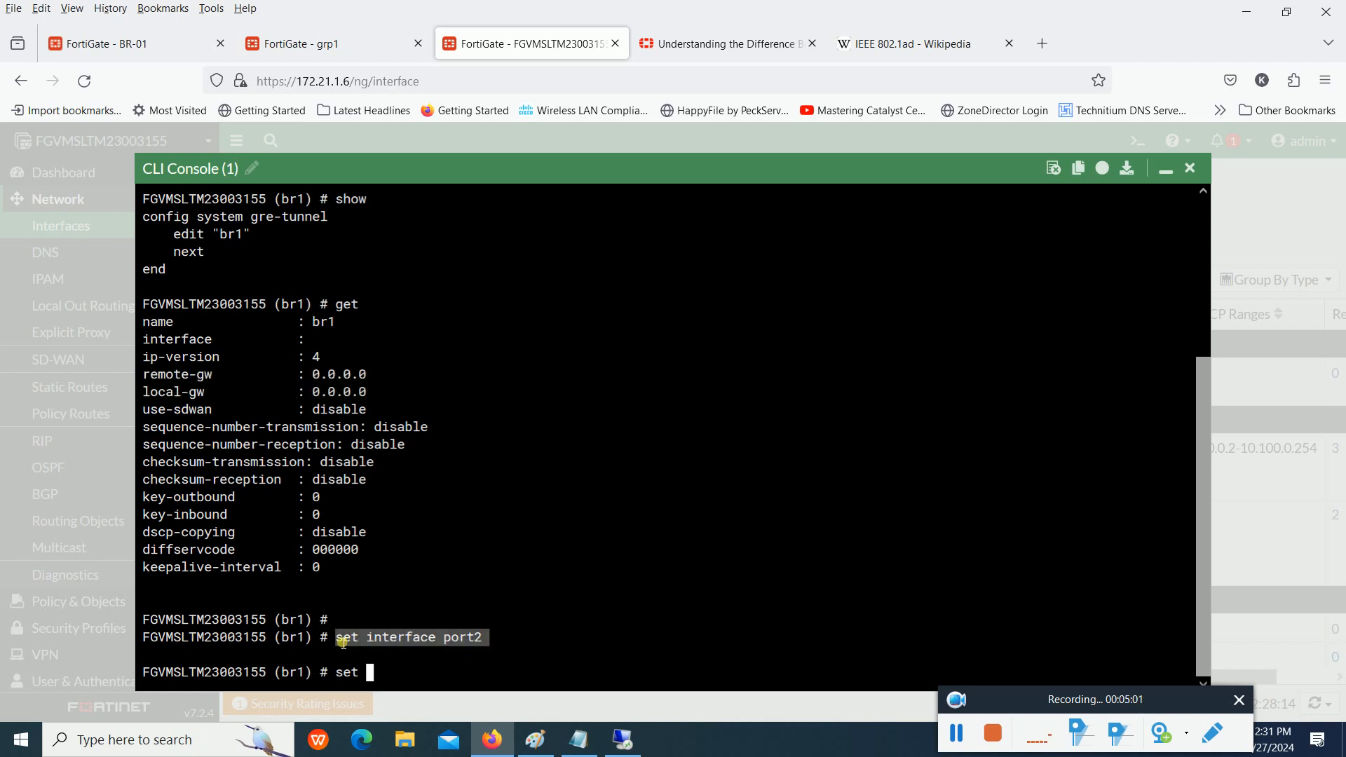
{"action": "left_click_drag", "start_coordinate": [380, 393], "coordinate": [227, 389]}
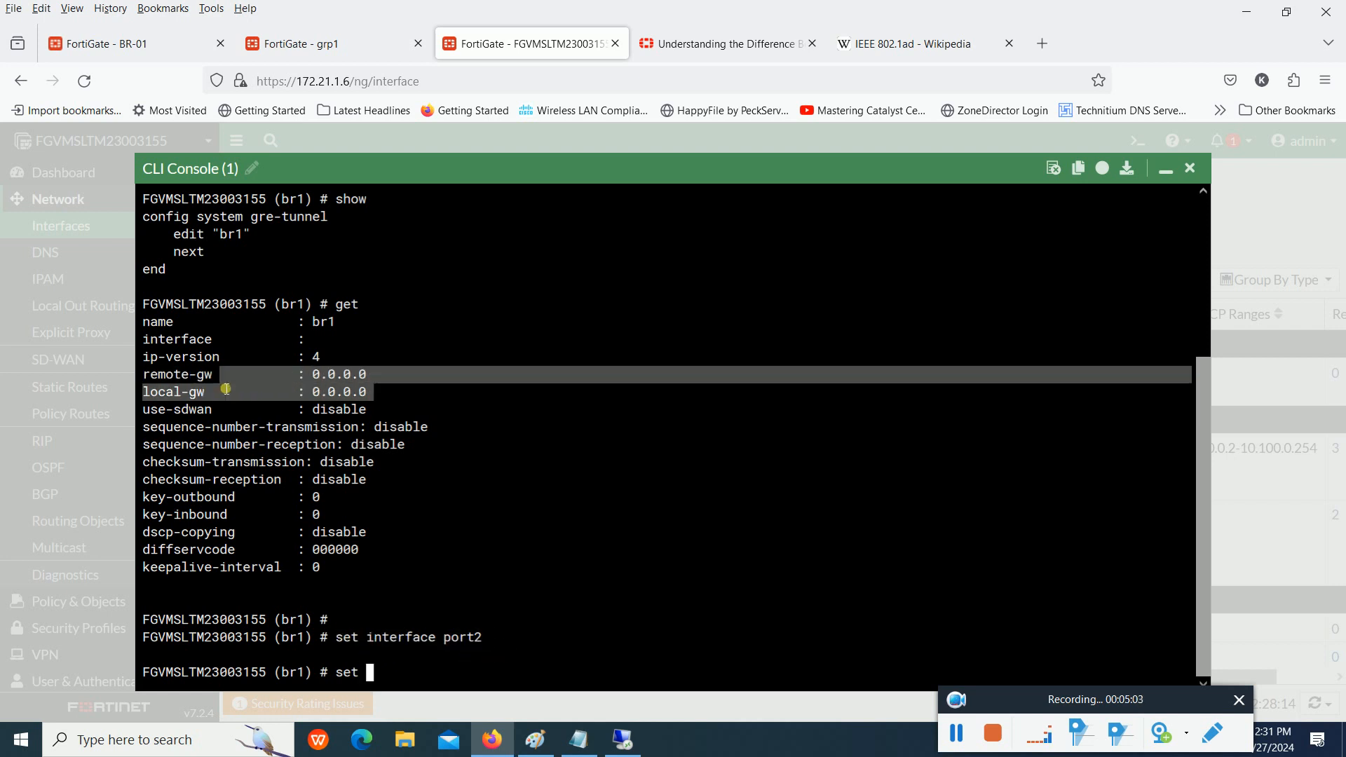
{"action": "left_click_drag", "start_coordinate": [388, 394], "coordinate": [309, 392]}
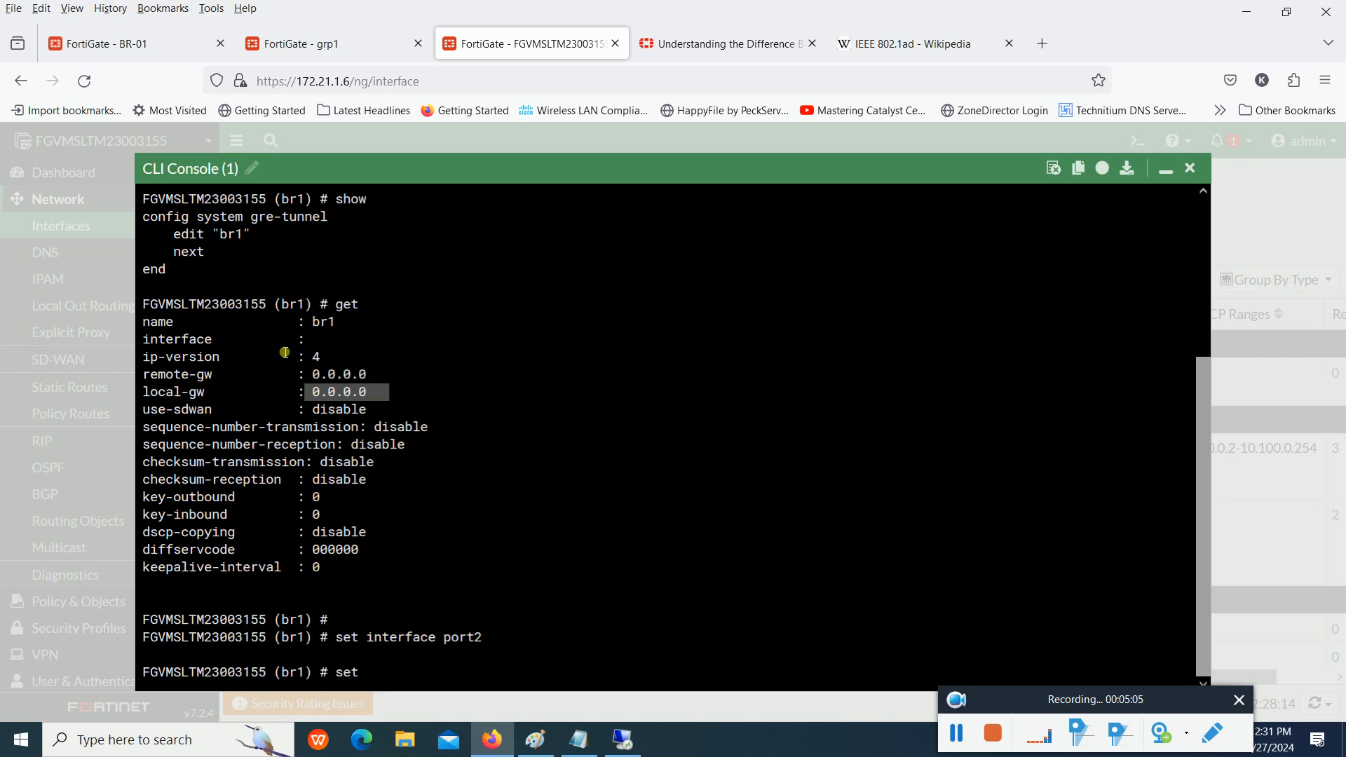
{"action": "left_click_drag", "start_coordinate": [251, 340], "coordinate": [159, 342]}
{"action": "left_click_drag", "start_coordinate": [313, 341], "coordinate": [364, 344]}
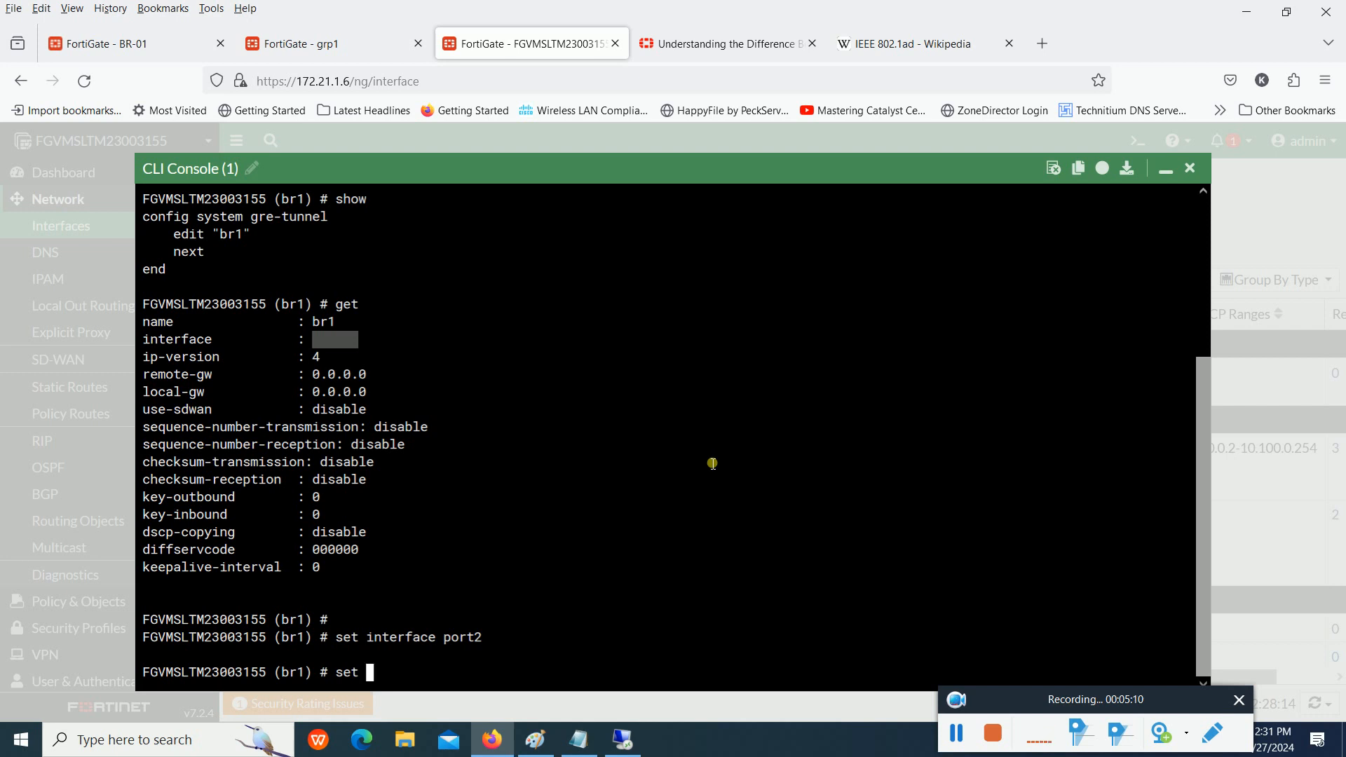
- Set the br1 tunnel's remote-gw to 172.21.1.4
{"action": "left_click", "coordinate": [542, 521]}
{"action": "type", "text": "set remote-gw "}
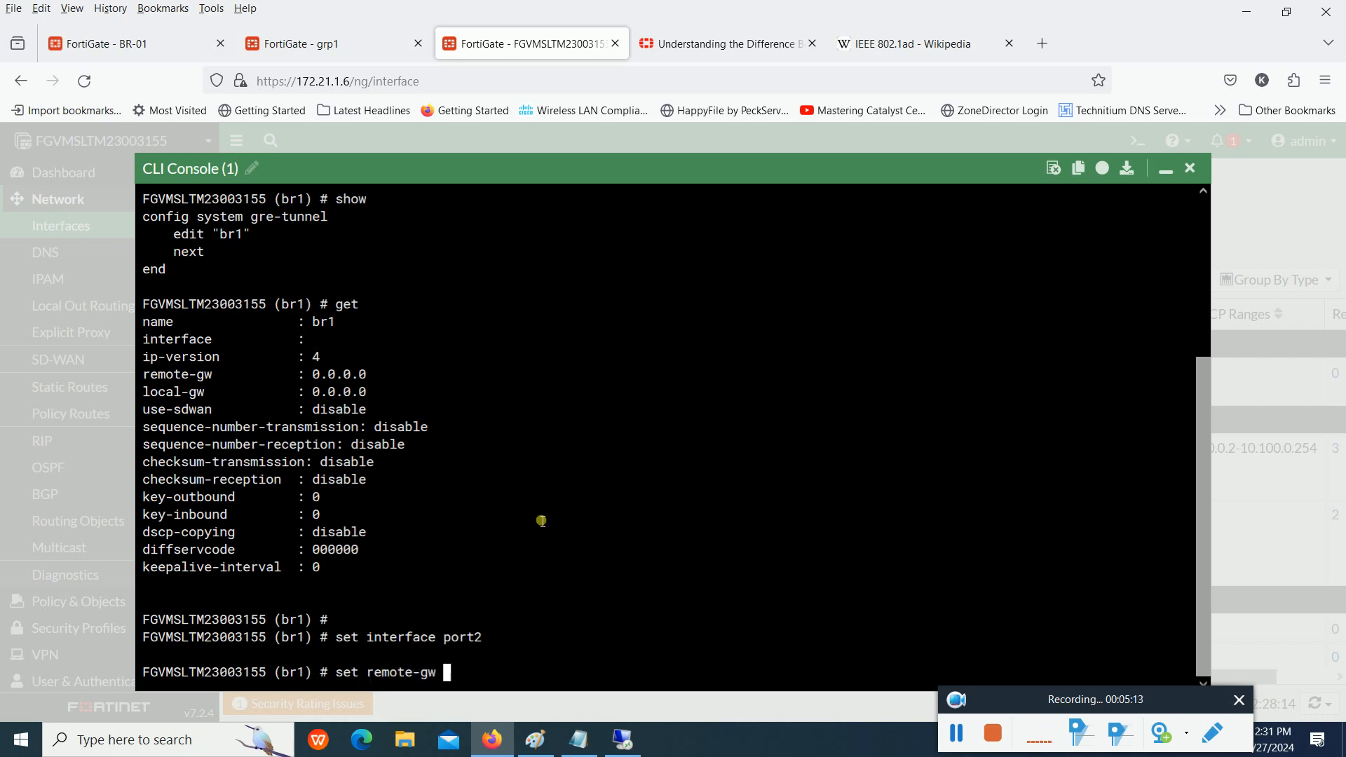
{"action": "type", "text": "172.21.1.4"}
{"action": "key", "text": "Return"}
- Set the br1 tunnel's local-gw to 172.21.1.6
{"action": "type", "text": "se"}
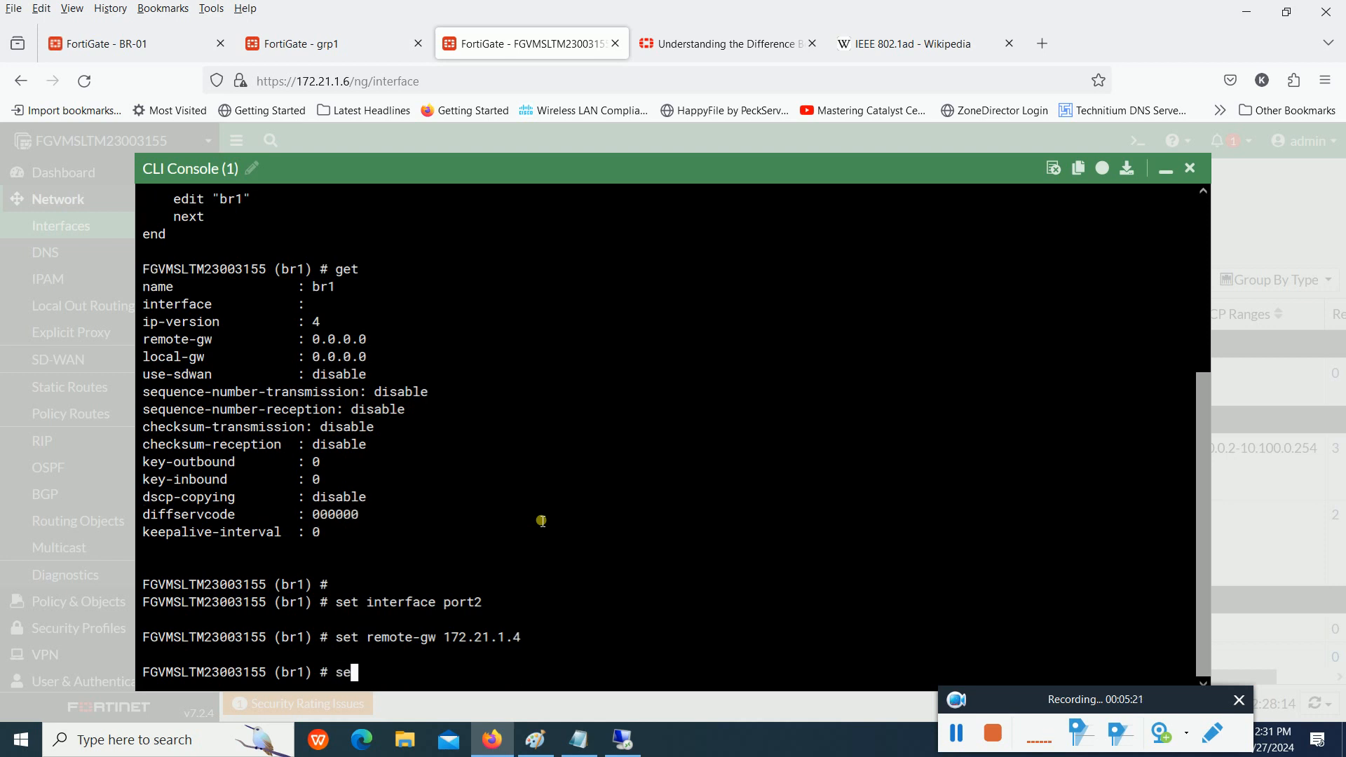
{"action": "type", "text": "t  local-gw 172.21.1."}
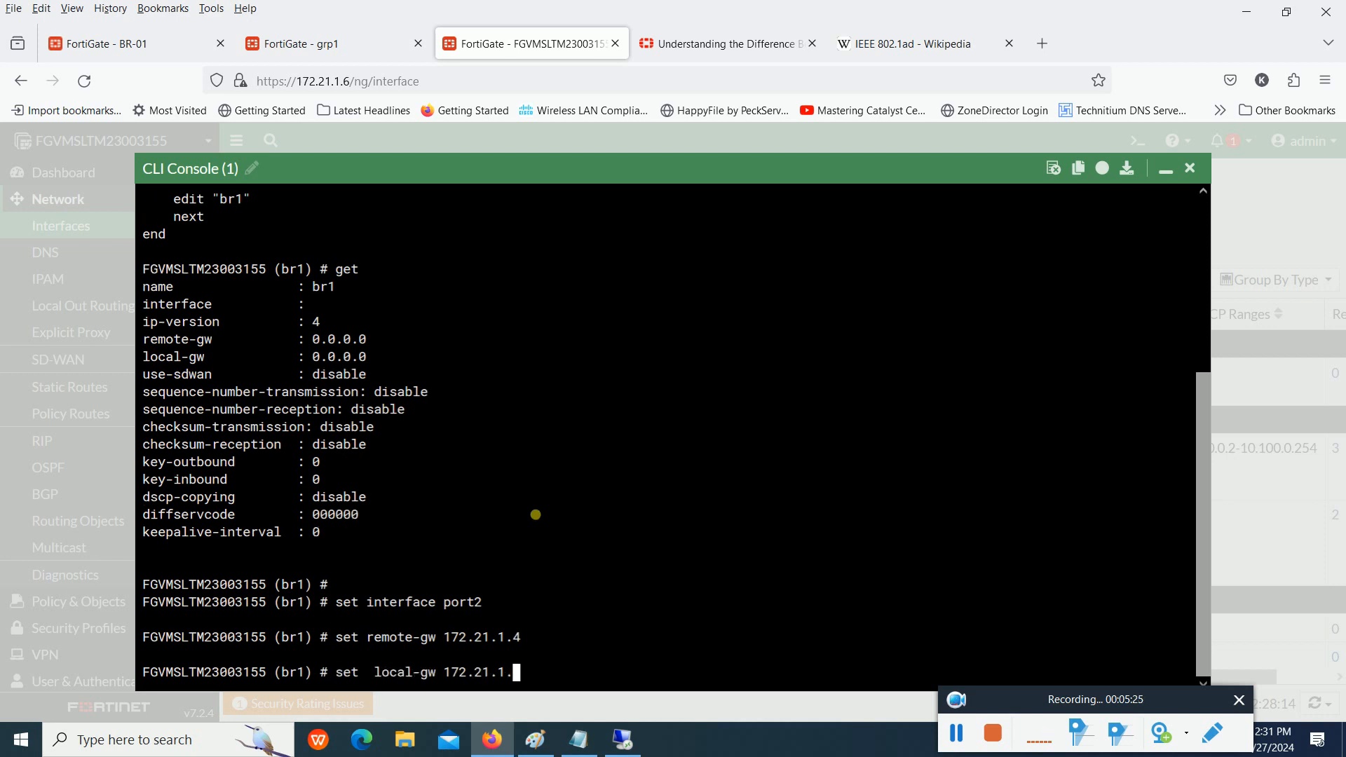
{"action": "type", "text": "6"}
{"action": "key", "text": "Return"}
- Set the br1 tunnel's keepalive-interval to 10
{"action": "type", "text": "set key-outbound"}
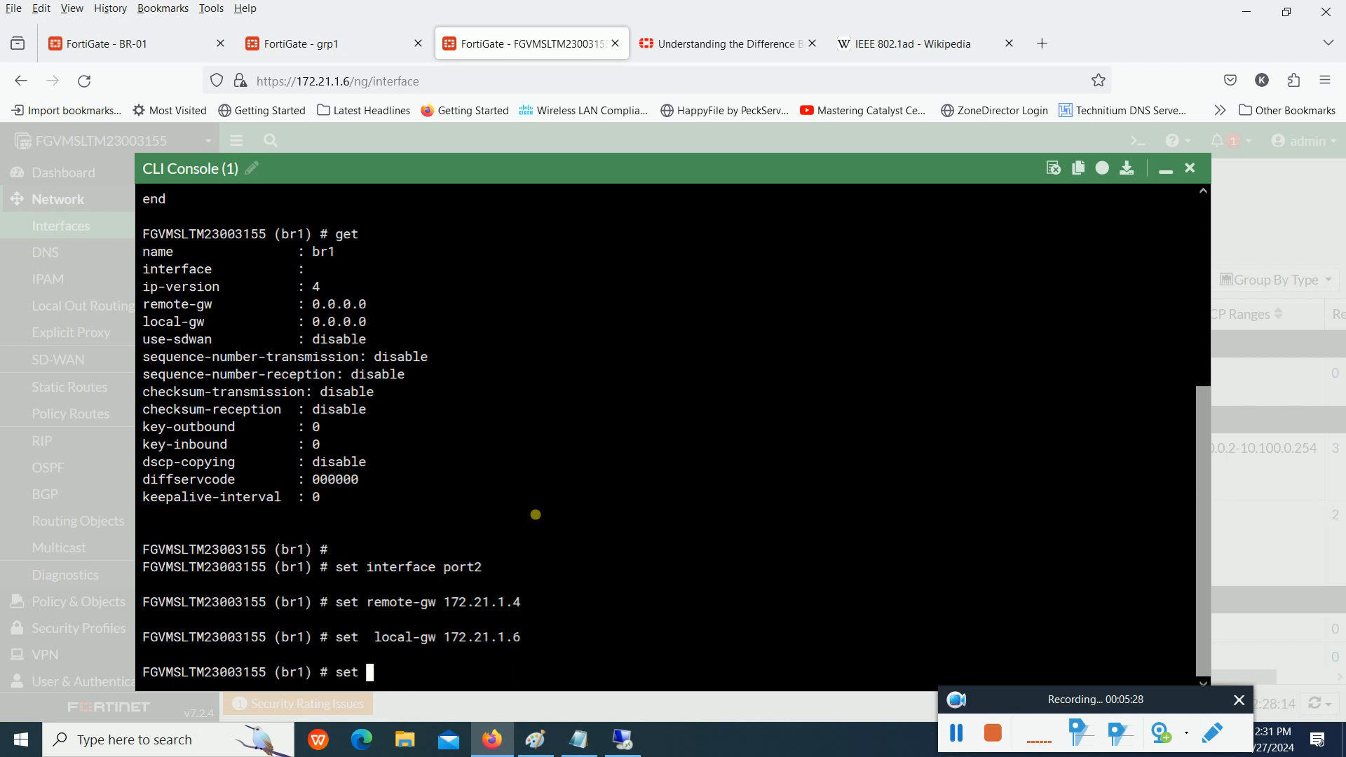
{"action": "key", "text": "Tab"}
{"action": "key", "text": "Tab"}
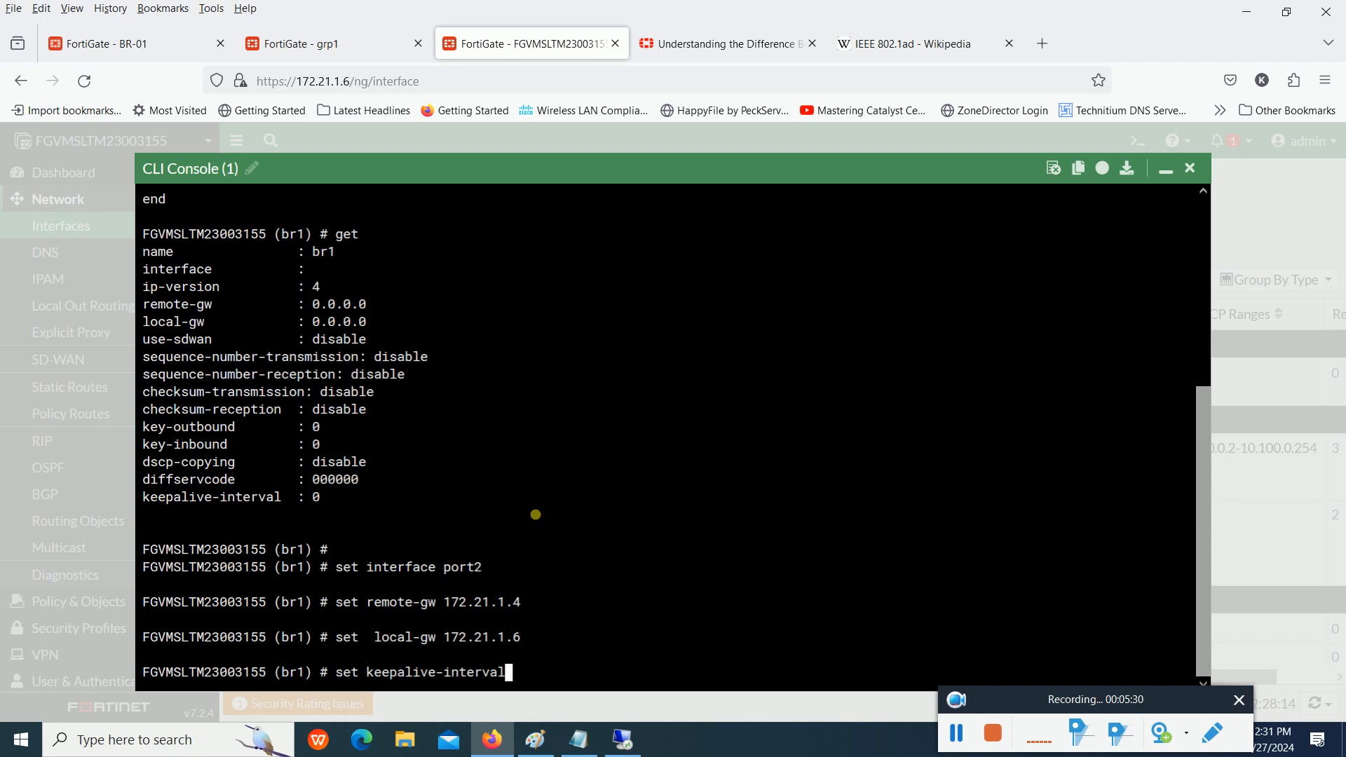
{"action": "type", "text": "10"}
{"action": "key", "text": "Return"}
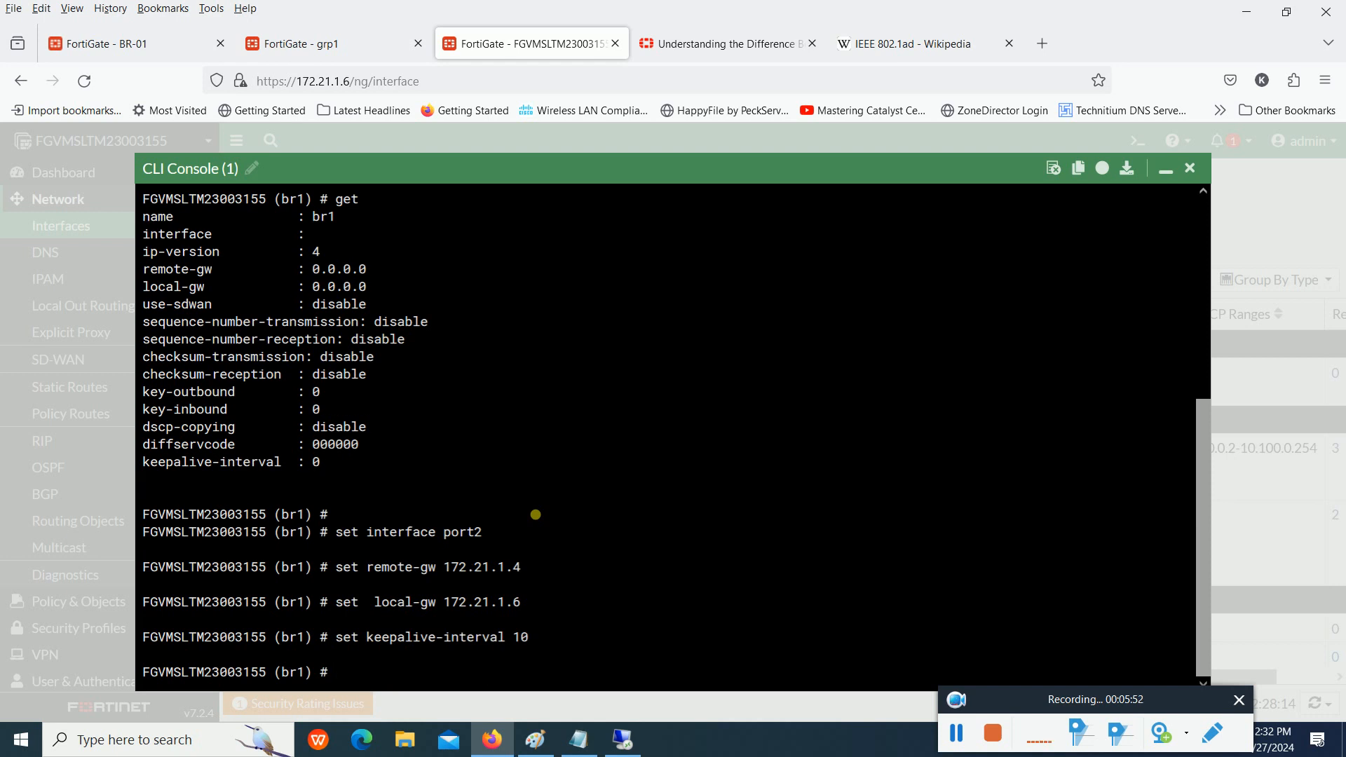
- Run show for br1 and copy the whole gre-tunnel configuration block from the output
{"action": "type", "text": "show"}
{"action": "key", "text": "Return"}
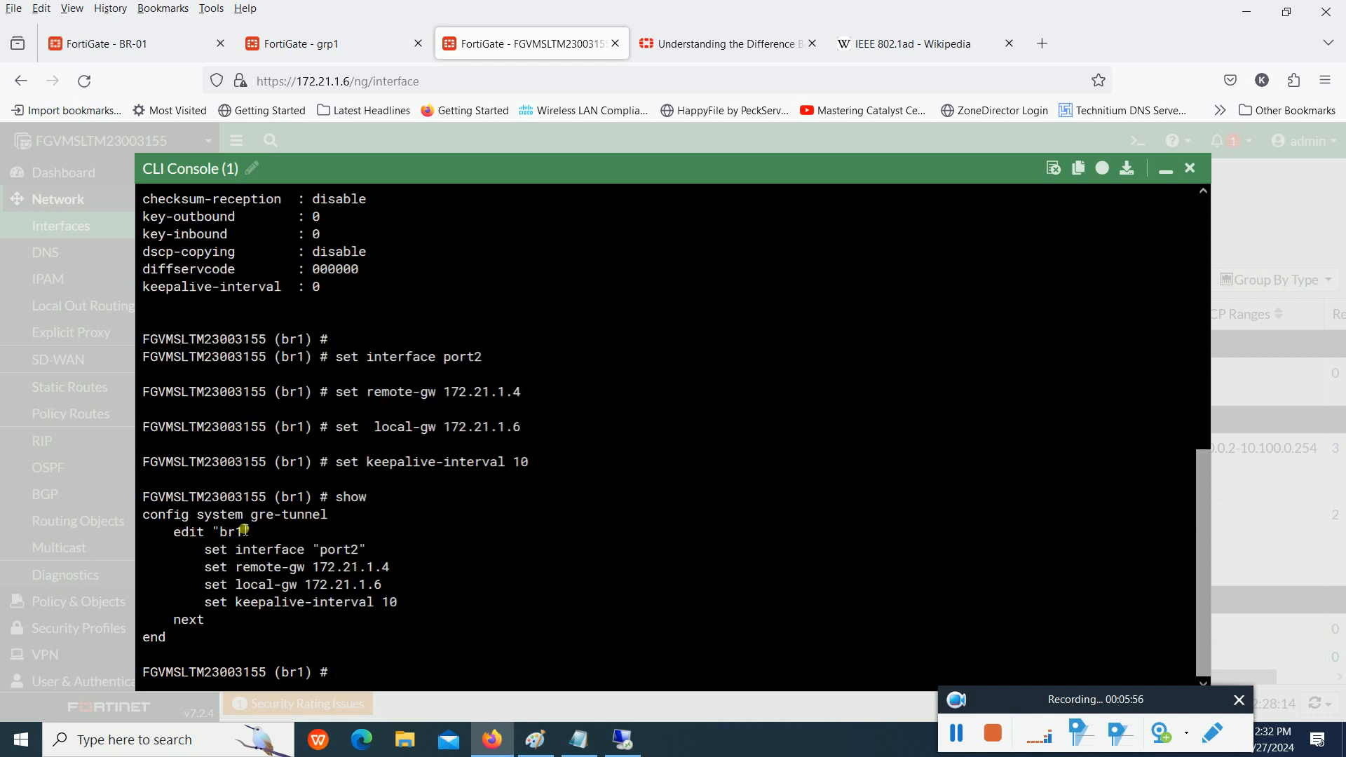
{"action": "left_click_drag", "start_coordinate": [142, 514], "coordinate": [209, 642]}
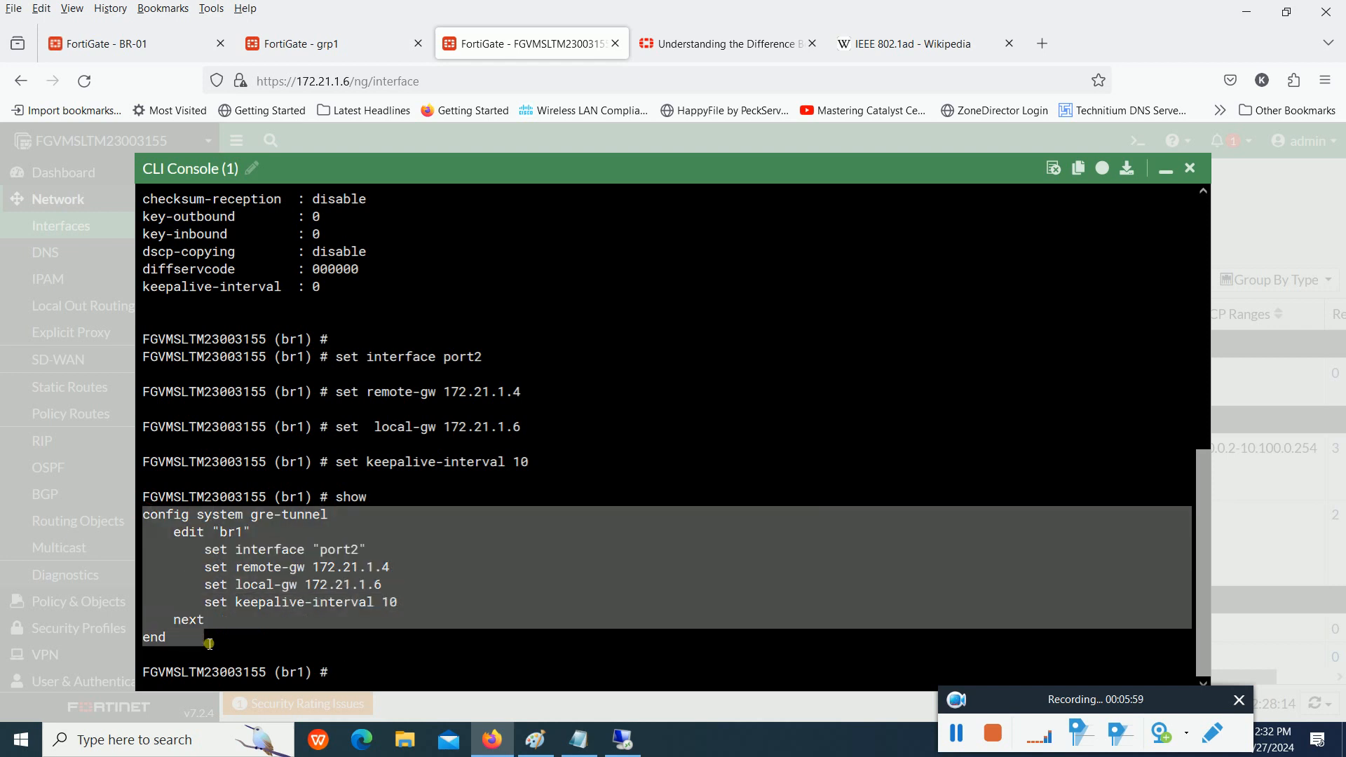
{"action": "right_click", "coordinate": [199, 631]}
{"action": "left_click", "coordinate": [249, 404]}
- Open a new Notepad document and paste the copied gre-tunnel configuration into it
{"action": "left_click", "coordinate": [155, 741]}
{"action": "type", "text": "notepad"}
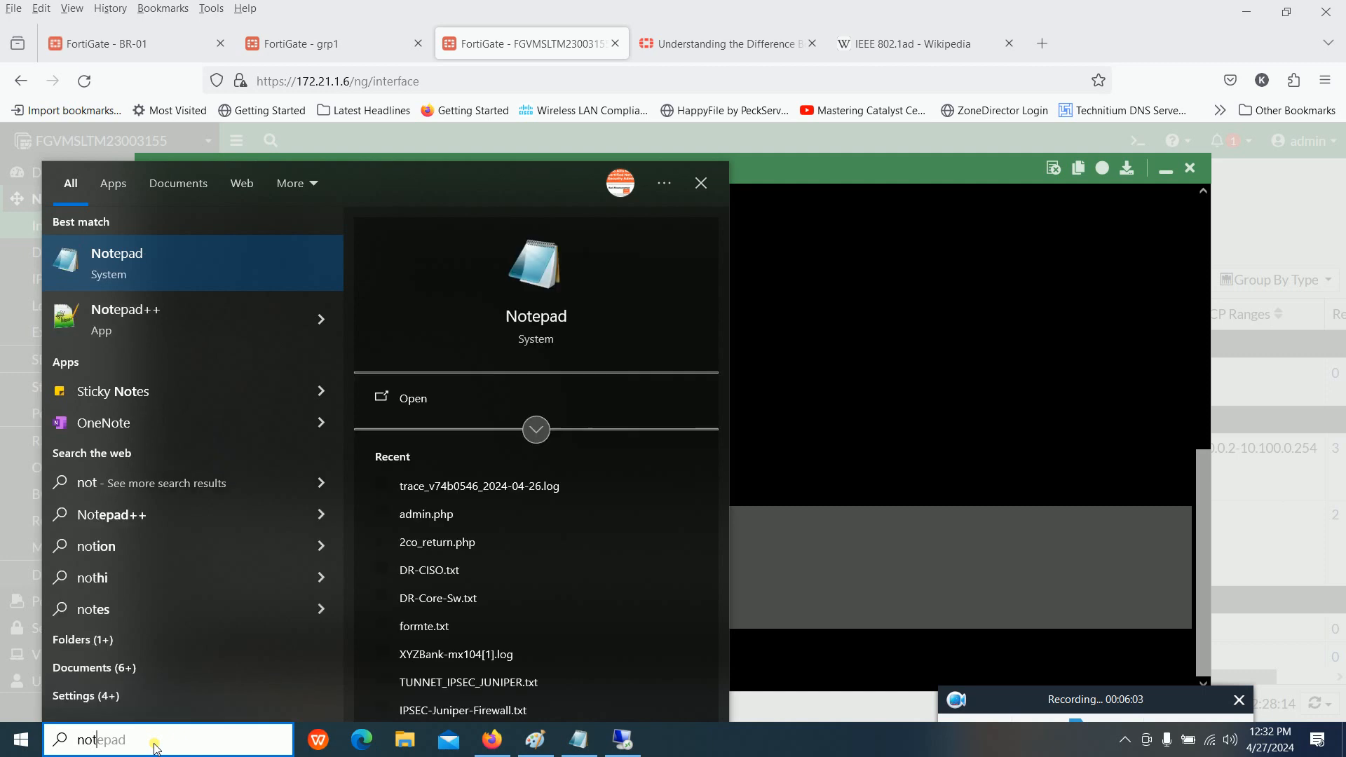
{"action": "key", "text": "Return"}
{"action": "key", "text": "ctrl+v"}
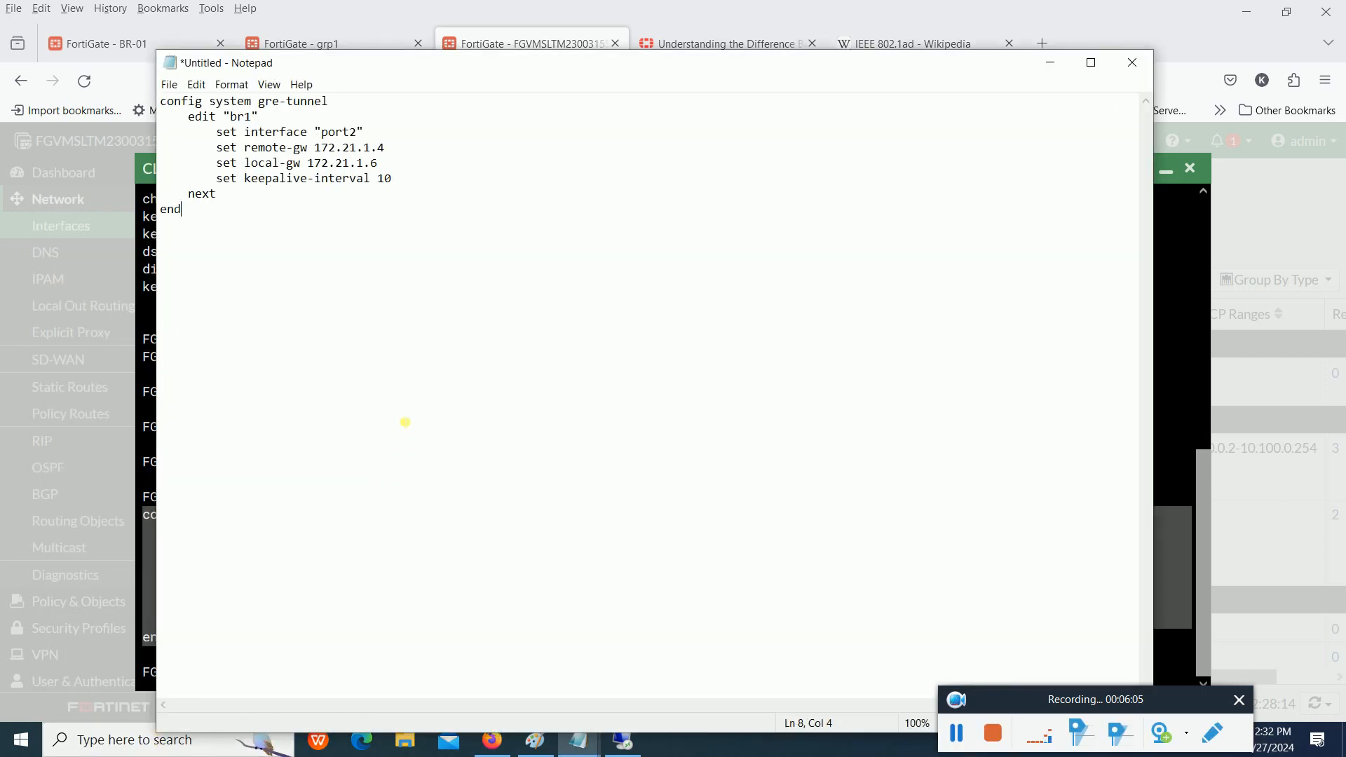
- Paste a second copy of the configuration below, removing its config system gre-tunnel line and the first copy's end line
{"action": "key", "text": "Return"}
{"action": "key", "text": "Return"}
{"action": "key", "text": "ctrl+v"}
{"action": "left_click_drag", "start_coordinate": [366, 246], "coordinate": [165, 247]}
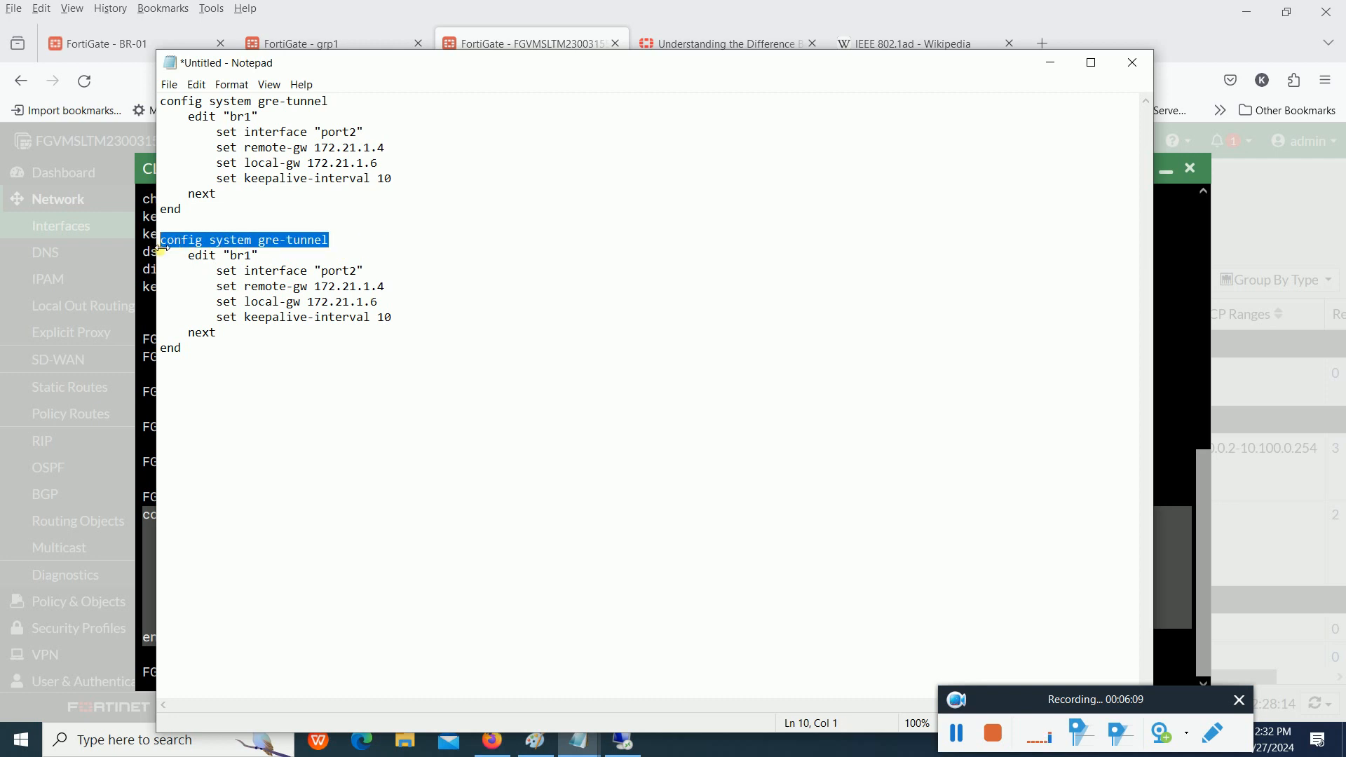
{"action": "key", "text": "Delete"}
{"action": "left_click_drag", "start_coordinate": [229, 372], "coordinate": [160, 287]}
{"action": "left_click_drag", "start_coordinate": [184, 210], "coordinate": [163, 211]}
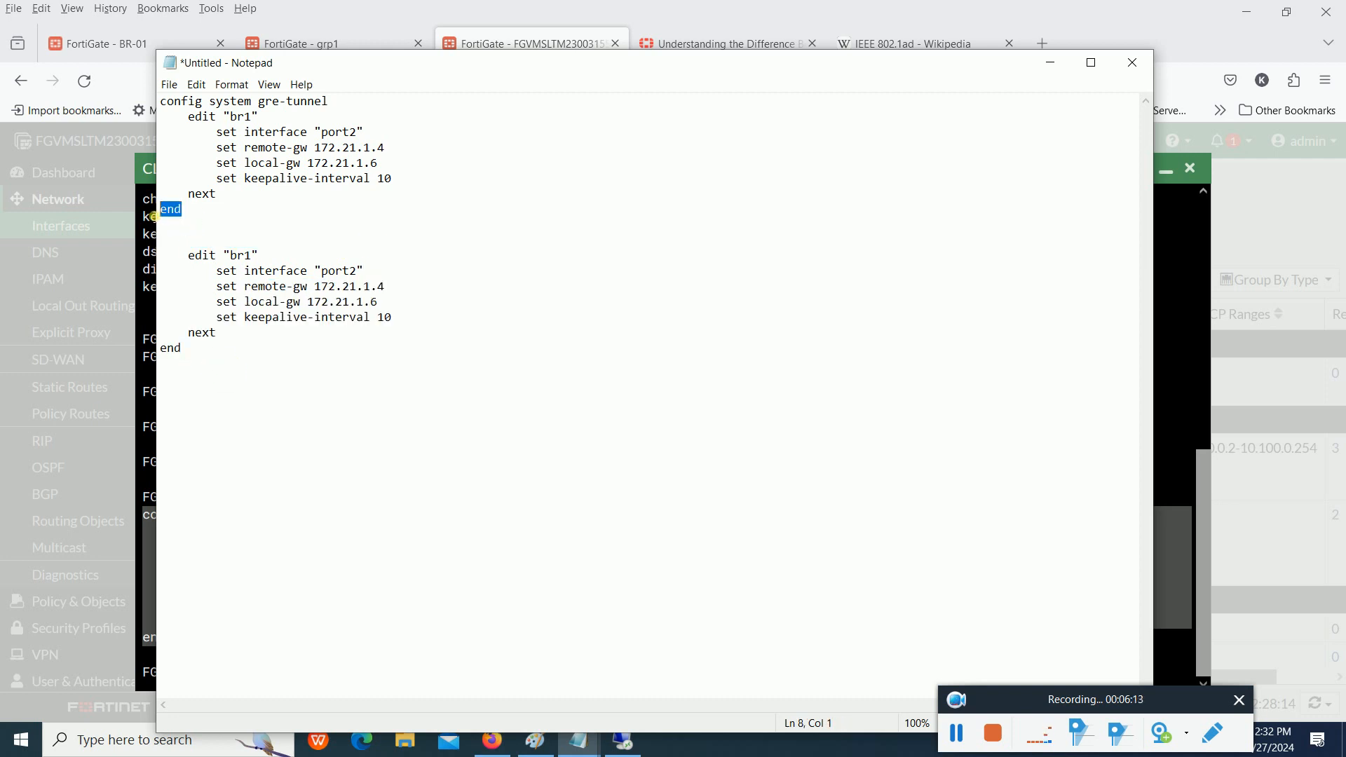
{"action": "key", "text": "Delete"}
- Add three line breaks before the final end and move the second edit block directly beneath the first next line, indented by a tab
{"action": "left_click", "coordinate": [220, 335]}
{"action": "key", "text": "Return"}
{"action": "key", "text": "Return"}
{"action": "key", "text": "Return"}
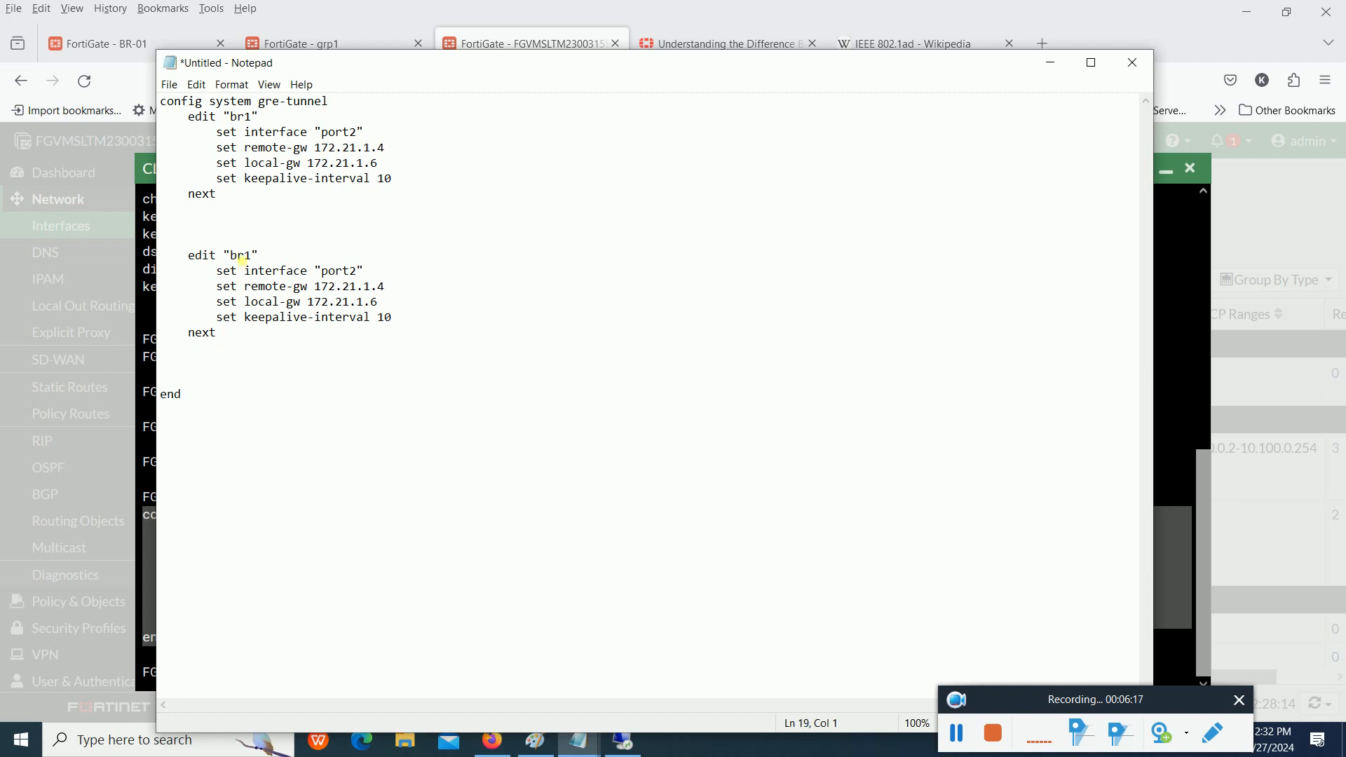
{"action": "left_click", "coordinate": [190, 257]}
{"action": "key", "text": "BackSpace"}
{"action": "key", "text": "BackSpace"}
{"action": "key", "text": "BackSpace"}
{"action": "key", "text": "BackSpace"}
{"action": "key", "text": "BackSpace"}
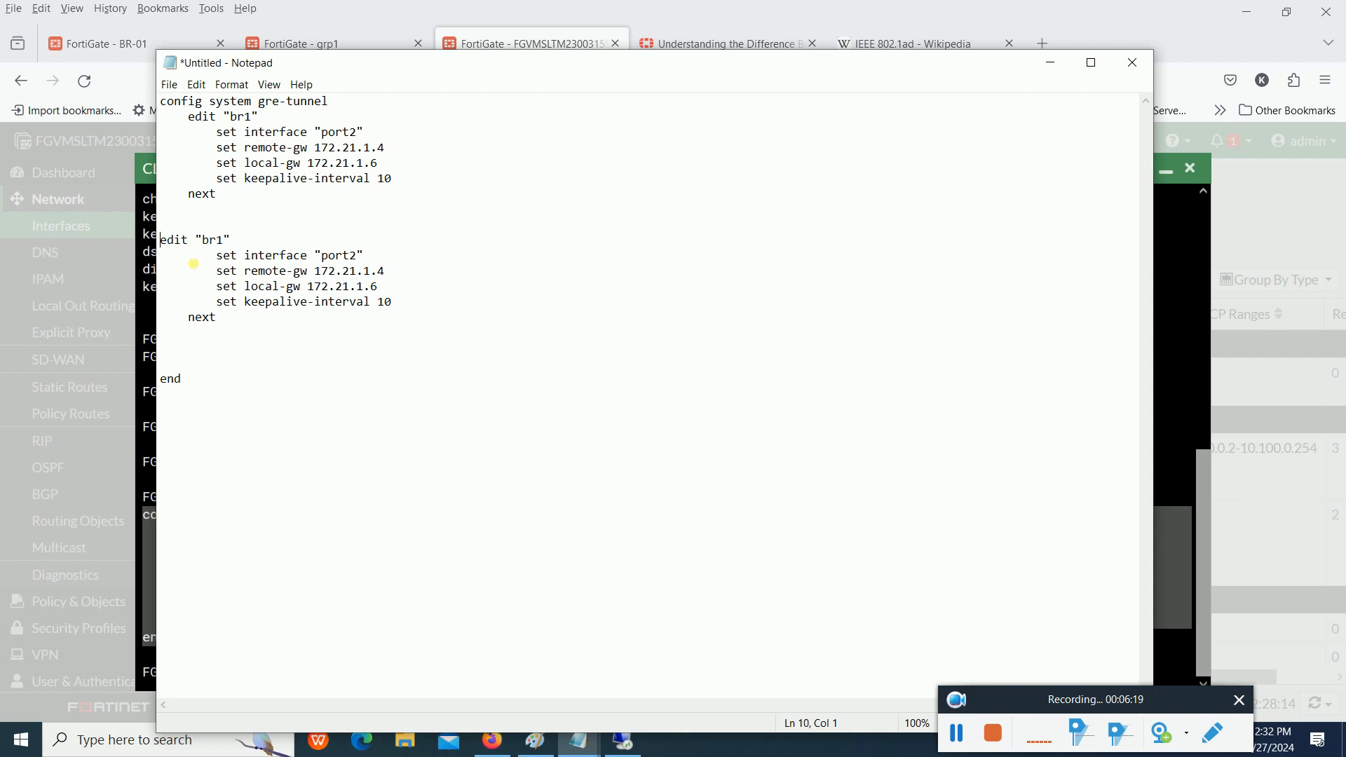
{"action": "key", "text": "BackSpace"}
{"action": "key", "text": "BackSpace"}
{"action": "key", "text": "Tab"}
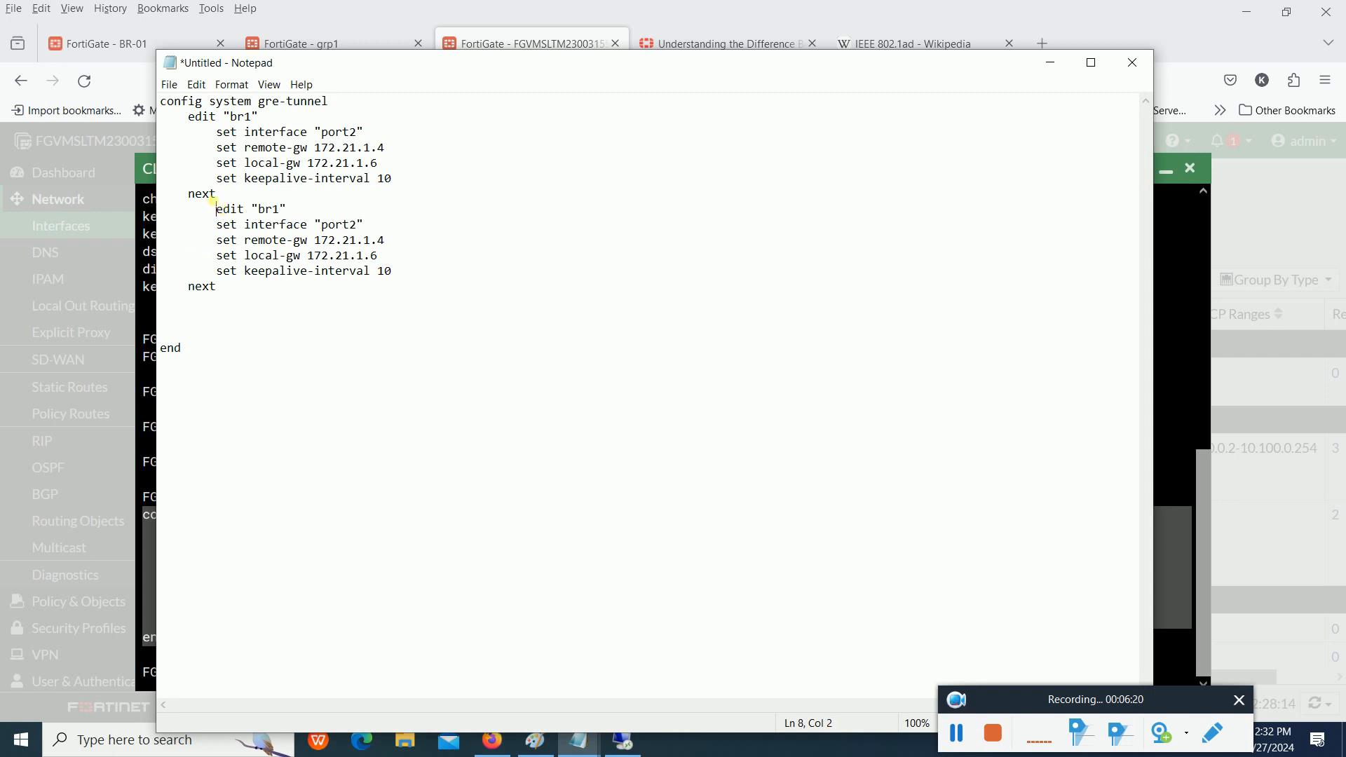
- Highlight the first next line, the first edit "br1" line, the config system gre-tunnel line and the second edit block
{"action": "double_click", "coordinate": [209, 197]}
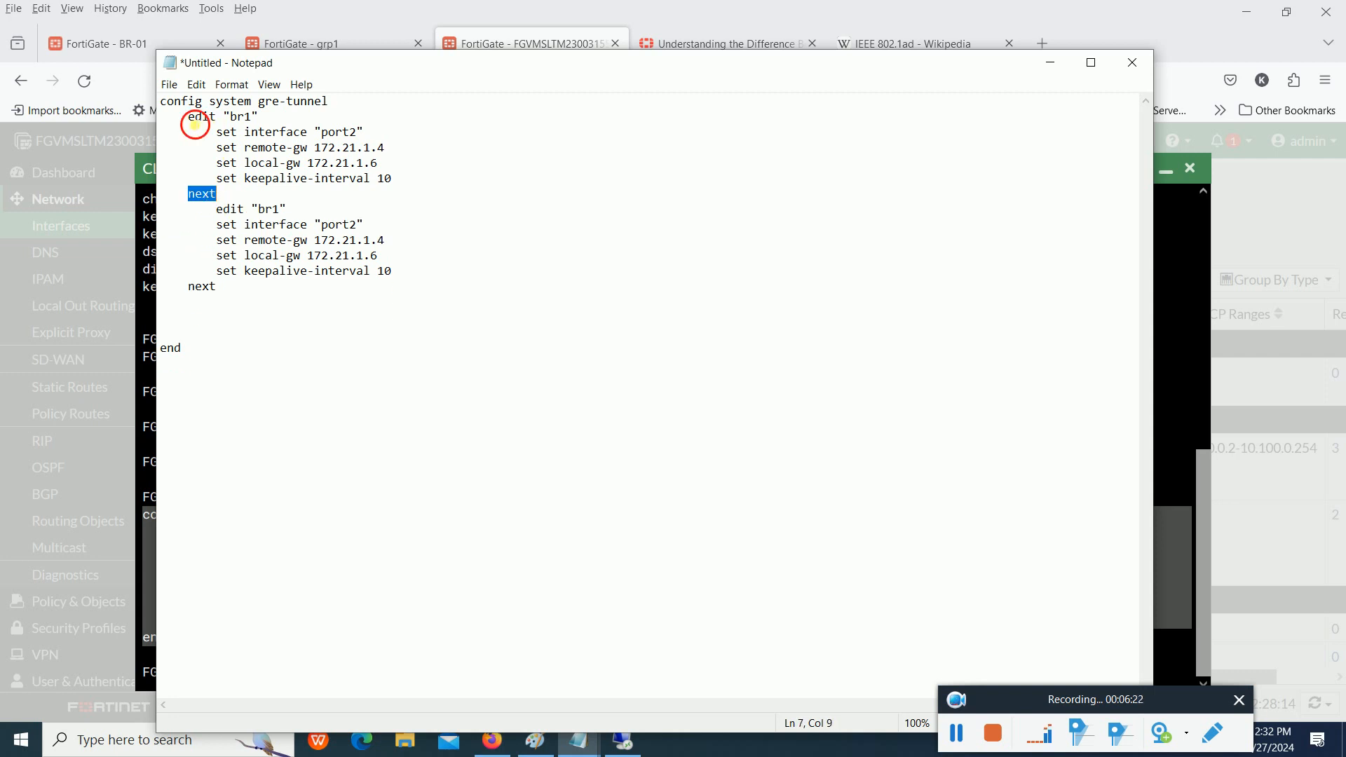
{"action": "left_click_drag", "start_coordinate": [191, 120], "coordinate": [254, 119]}
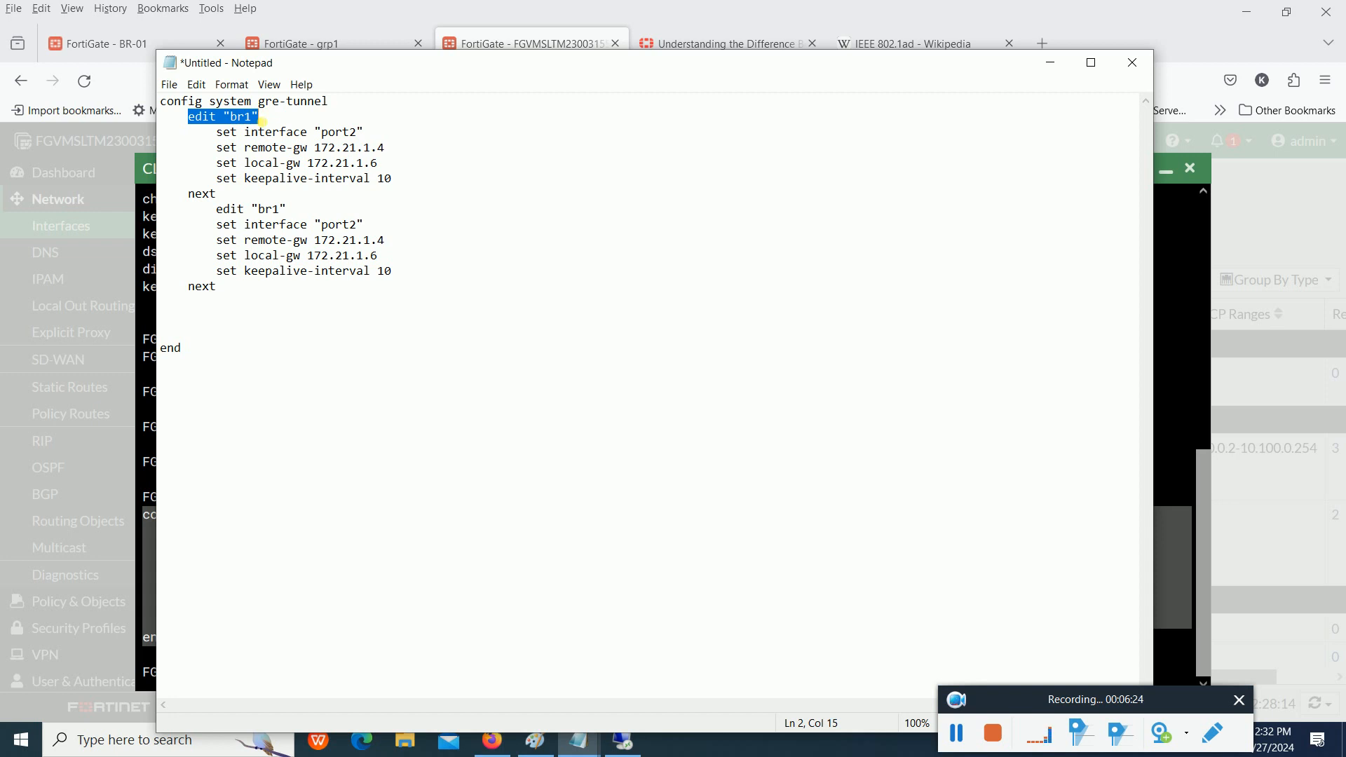
{"action": "left_click", "coordinate": [206, 196]}
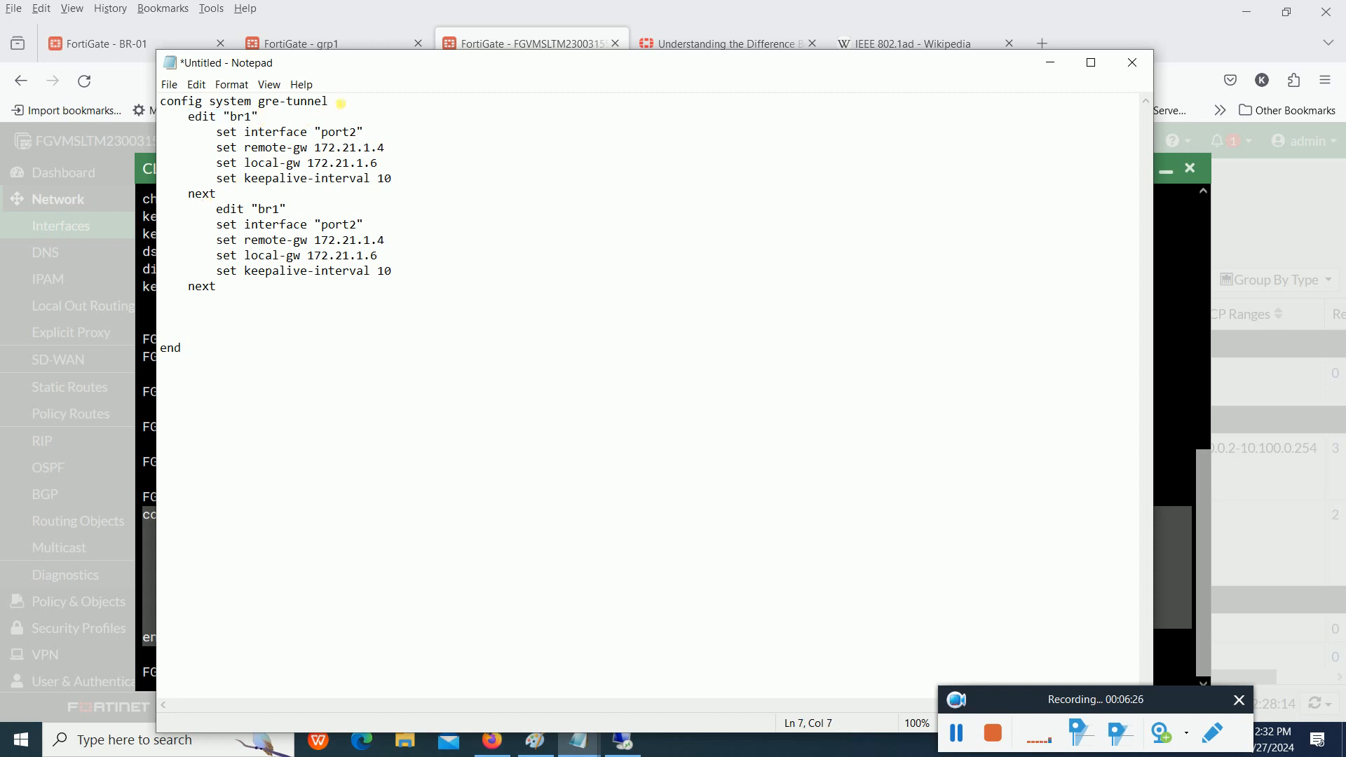
{"action": "left_click_drag", "start_coordinate": [340, 103], "coordinate": [158, 102]}
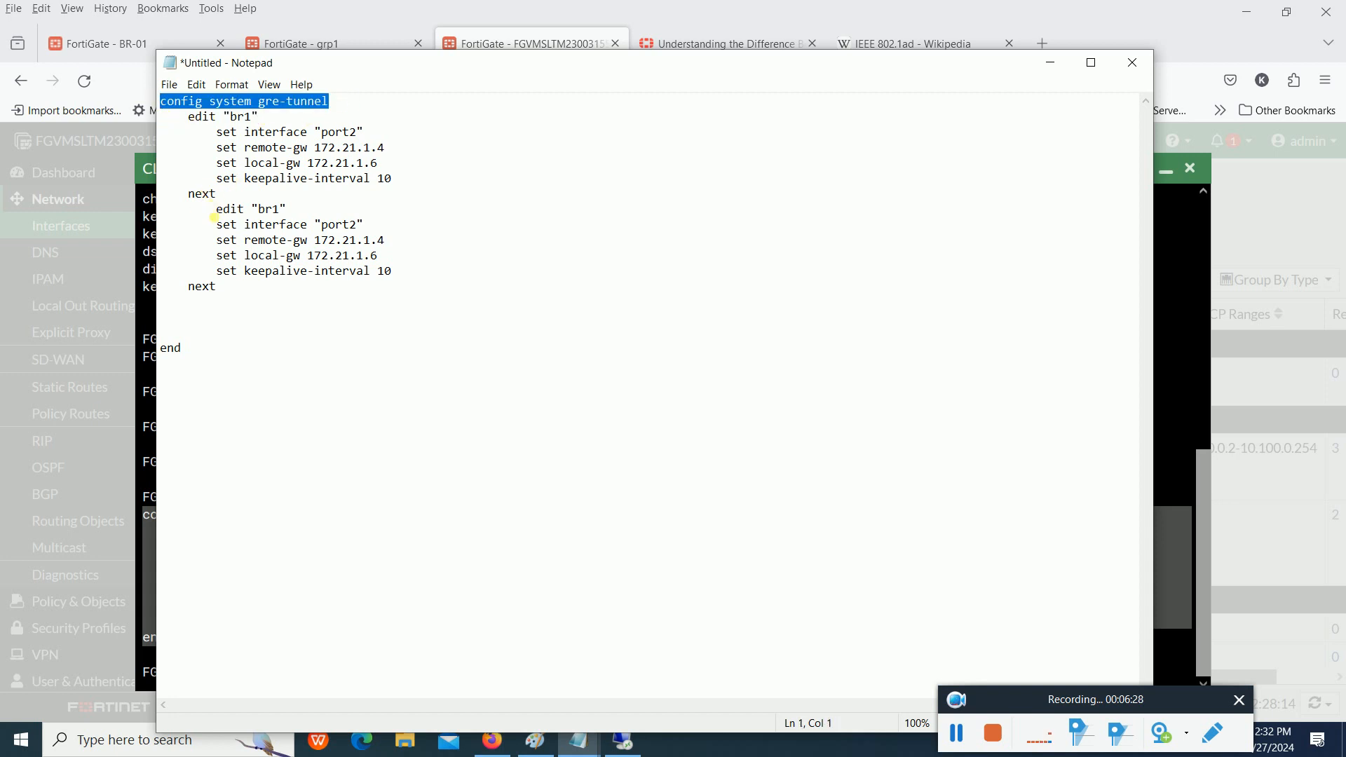
{"action": "left_click_drag", "start_coordinate": [213, 217], "coordinate": [301, 275]}
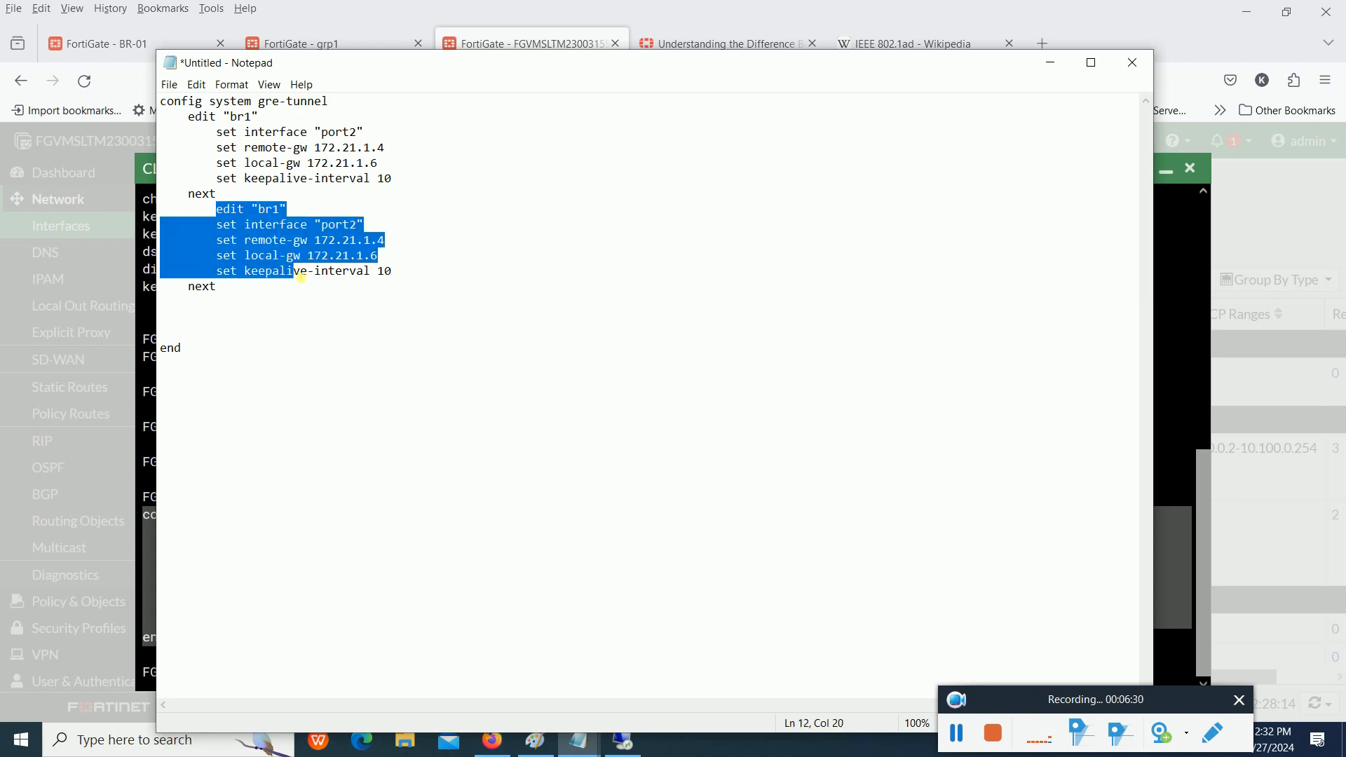
{"action": "left_click", "coordinate": [234, 297]}
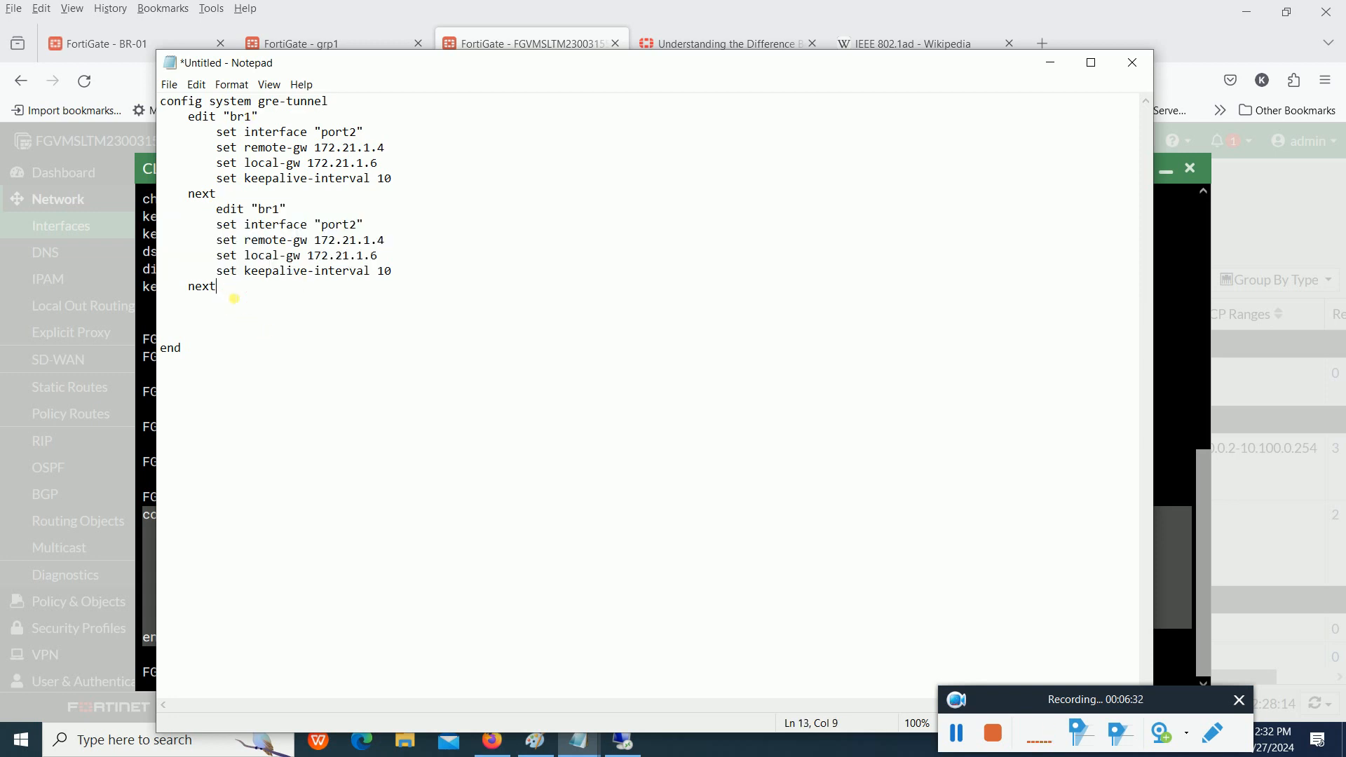
- Copy the second edit block through its next line and paste it as a third block beneath
{"action": "left_click_drag", "start_coordinate": [234, 297], "coordinate": [192, 219]}
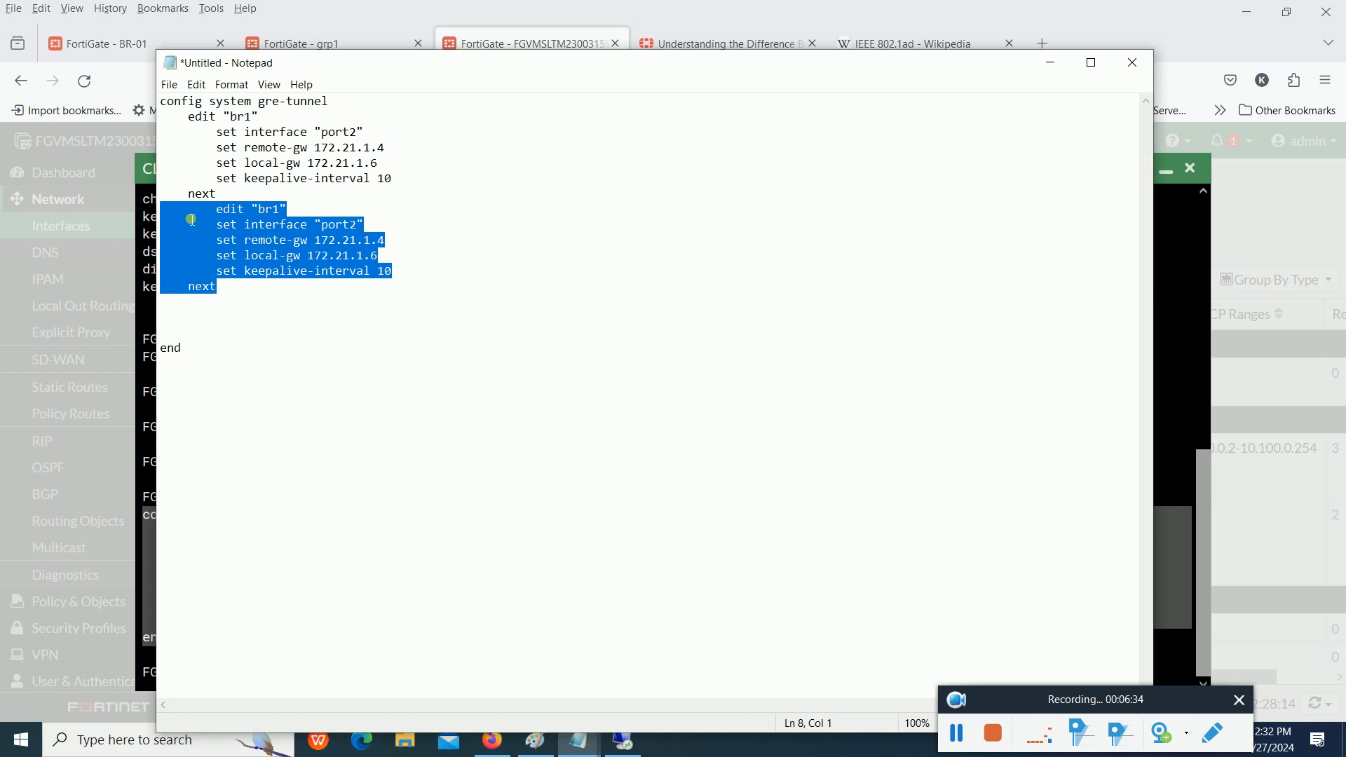
{"action": "key", "text": "Down"}
{"action": "left_click", "coordinate": [236, 293]}
{"action": "key", "text": "Return"}
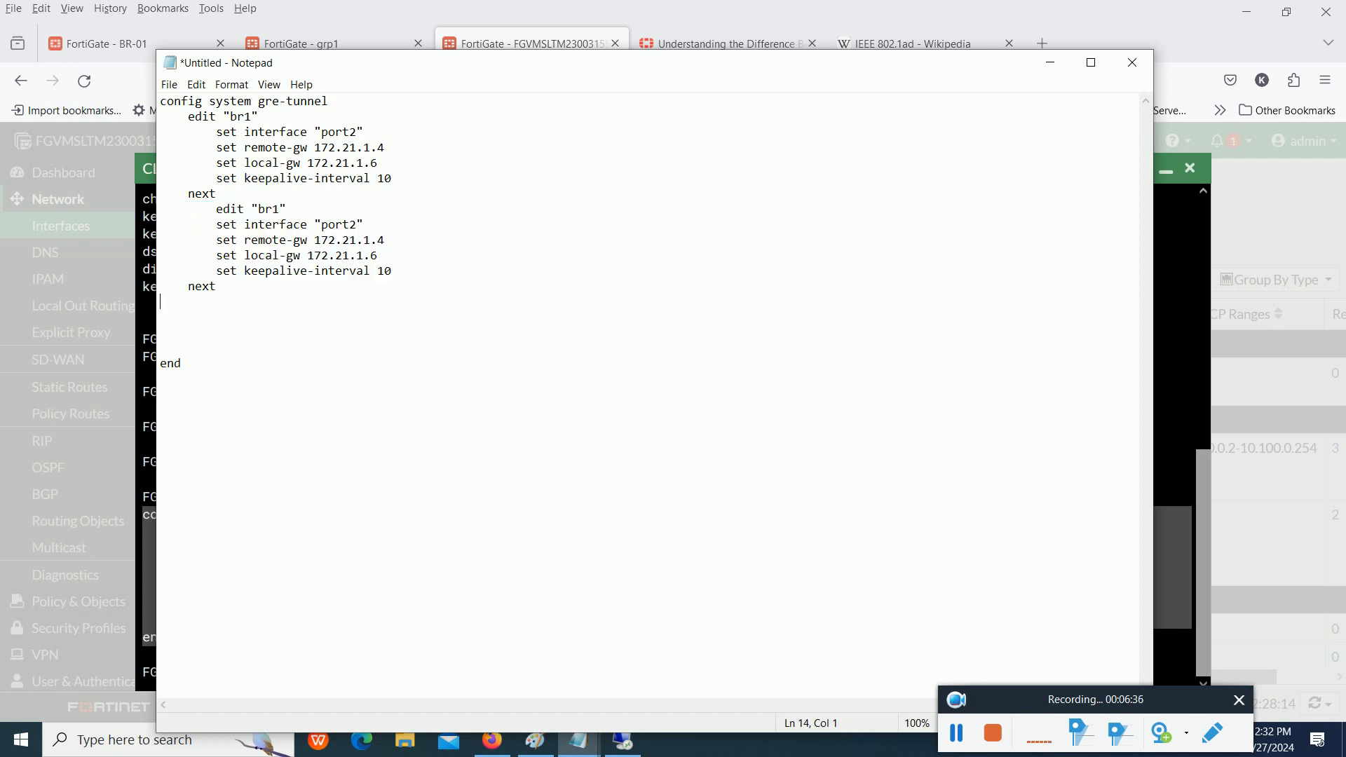
{"action": "key", "text": "ctrl+v"}
{"action": "key", "text": "Return"}
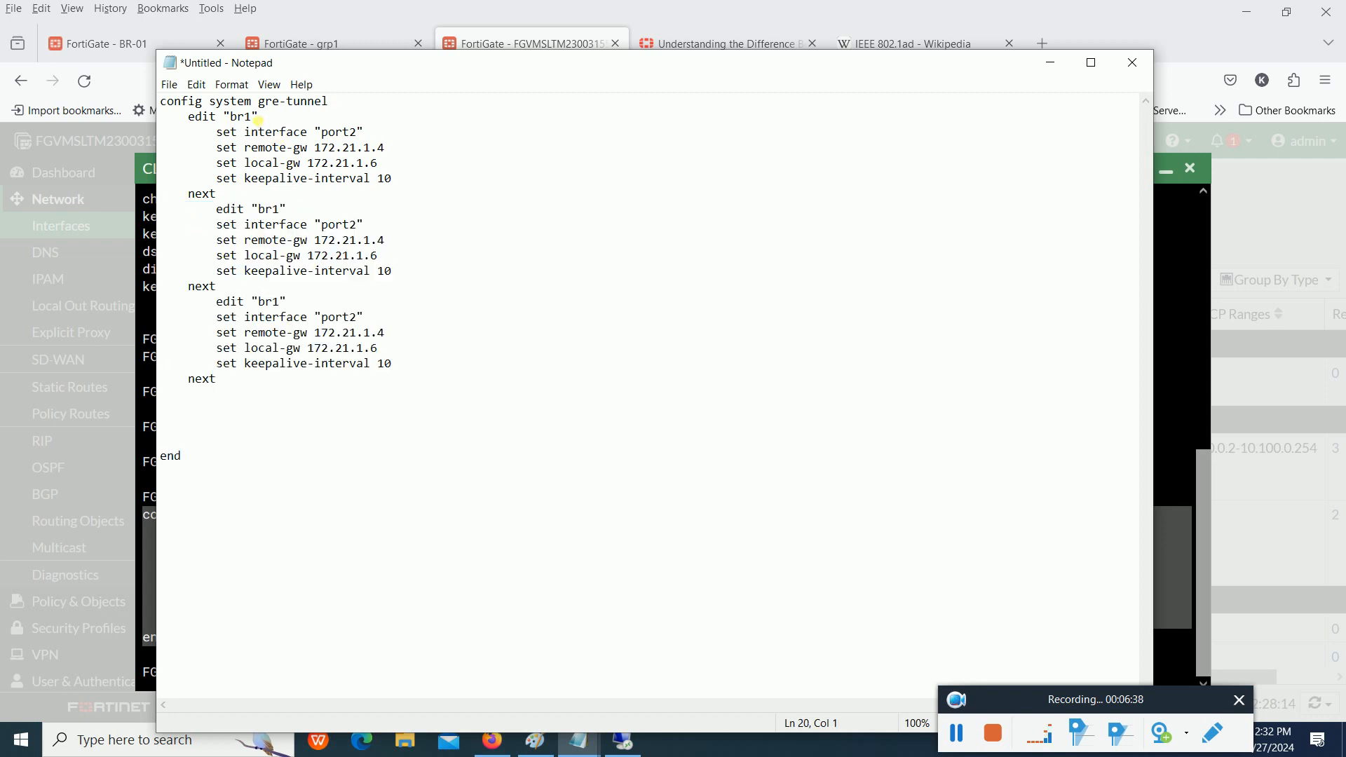
- Edit the tunnel name in the copied edit lines, entering the number 2
{"action": "left_click", "coordinate": [281, 208]}
{"action": "left_click", "coordinate": [284, 306]}
{"action": "type", "text": "2"}
- Switch back to the FortiGate CLI console in Firefox and finish the br1 entry with the next command
{"action": "key", "text": "alt+Tab"}
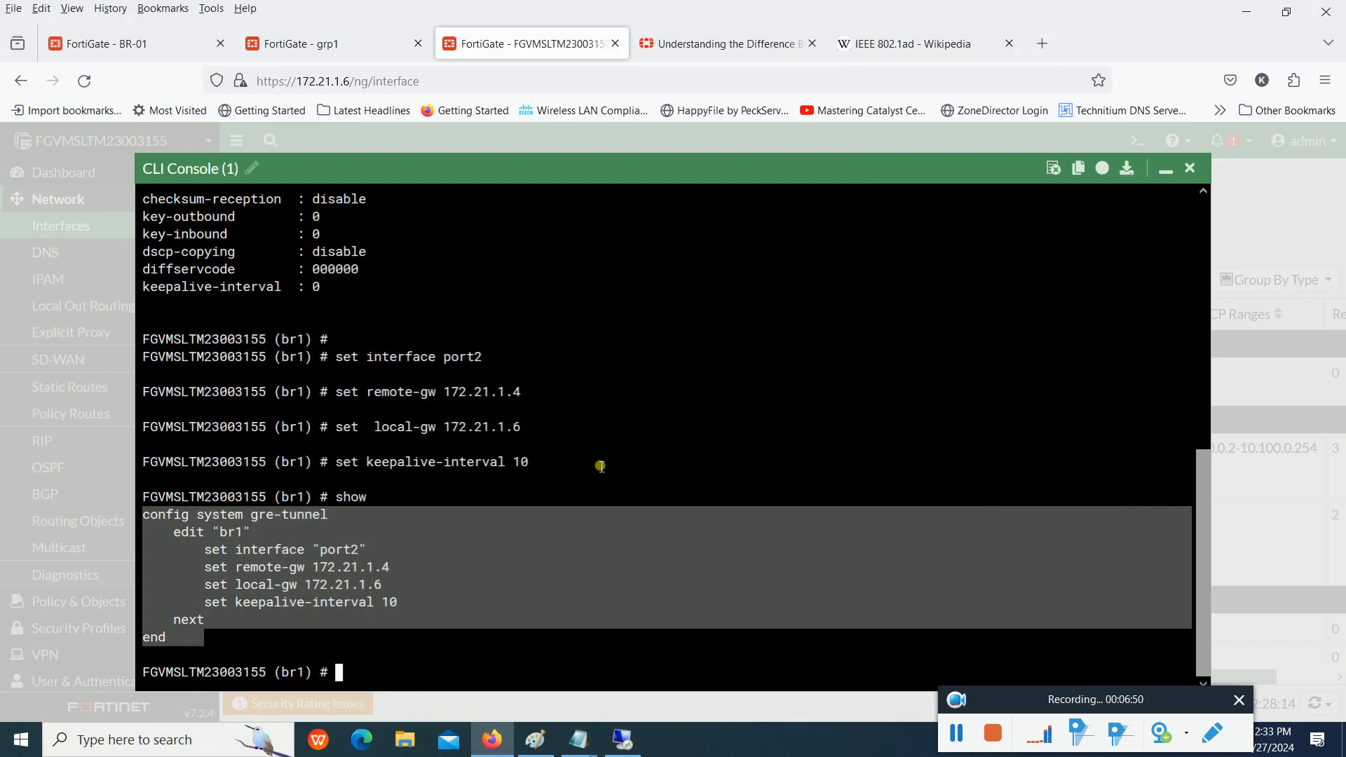
{"action": "left_click", "coordinate": [529, 571]}
{"action": "type", "text": "next"}
{"action": "key", "text": "Return"}
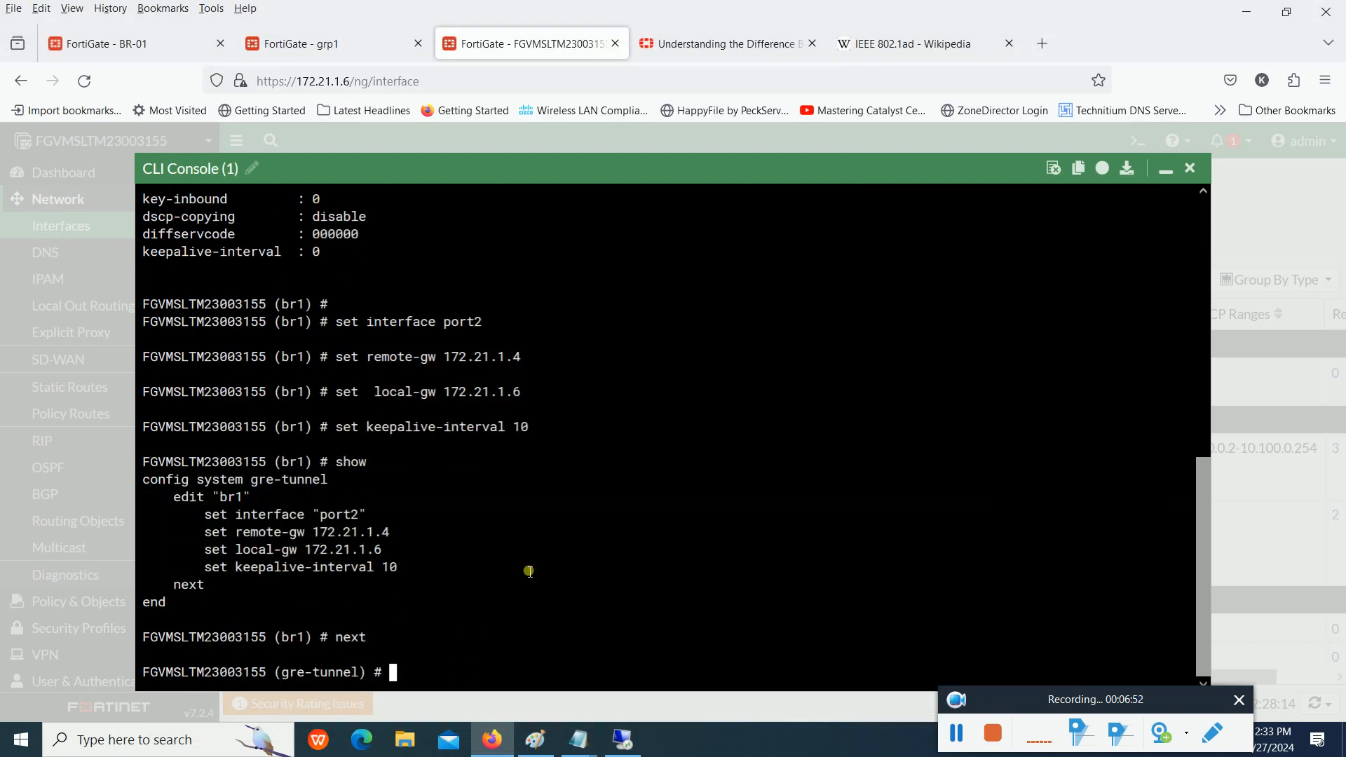
- Use the edit command to create another GRE tunnel entry named B
{"action": "type", "text": "edit"}
{"action": "key", "text": "Tab"}
{"action": "key", "text": "Tab"}
{"action": "type", "text": "B"}
{"action": "key", "text": "Return"}
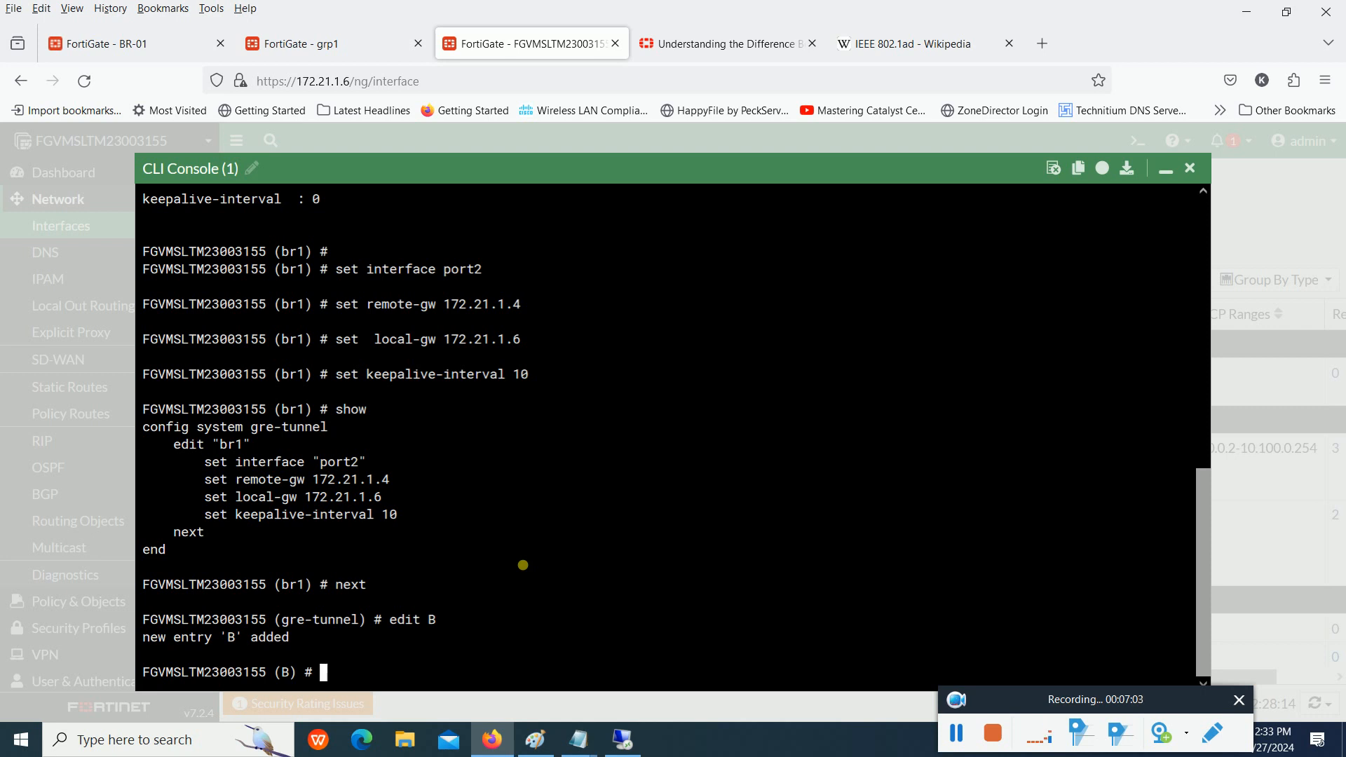
- Try to save entry B with next instead of end, highlighting the new-entry message and the lines returned by the command
{"action": "type", "text": "end"}
{"action": "key", "text": "BackSpace"}
{"action": "key", "text": "BackSpace"}
{"action": "key", "text": "BackSpace"}
{"action": "type", "text": "next"}
{"action": "left_click_drag", "start_coordinate": [295, 640], "coordinate": [138, 640]}
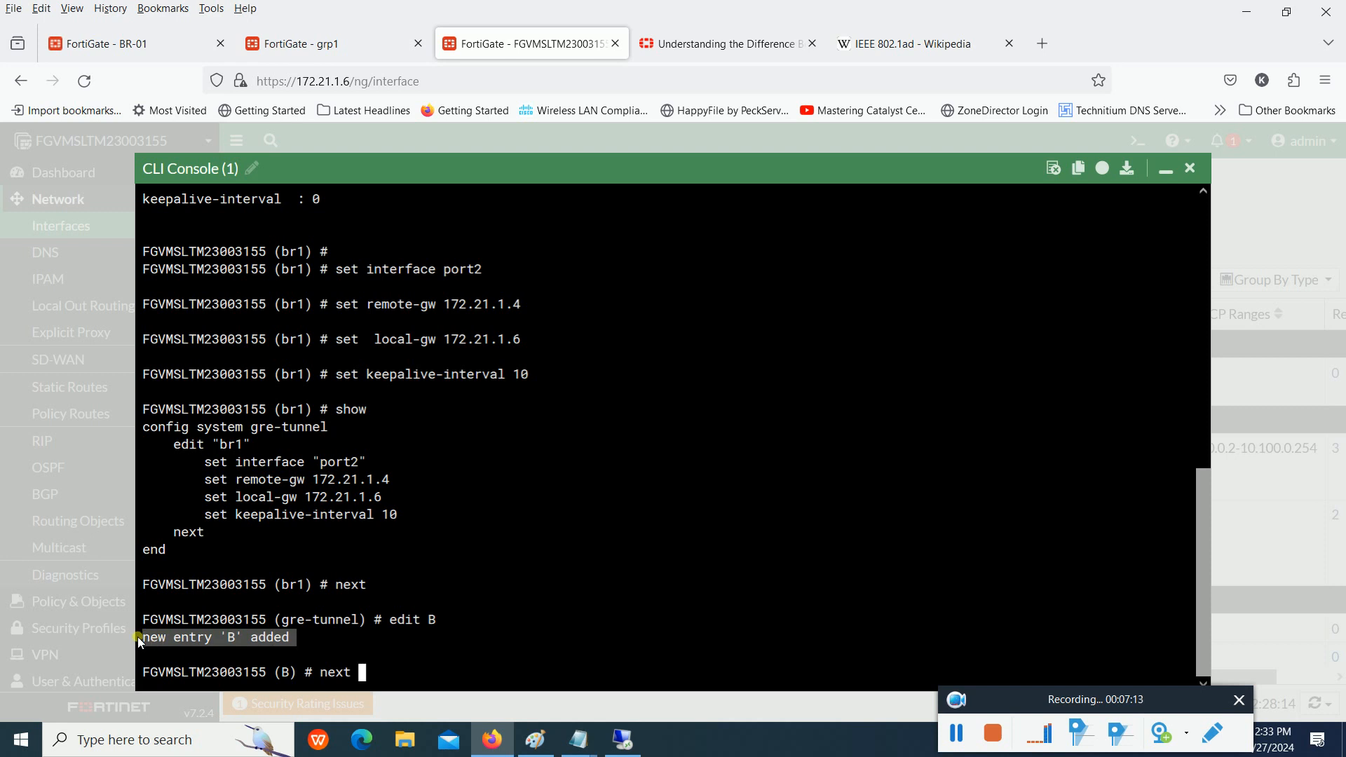
{"action": "key", "text": "Return"}
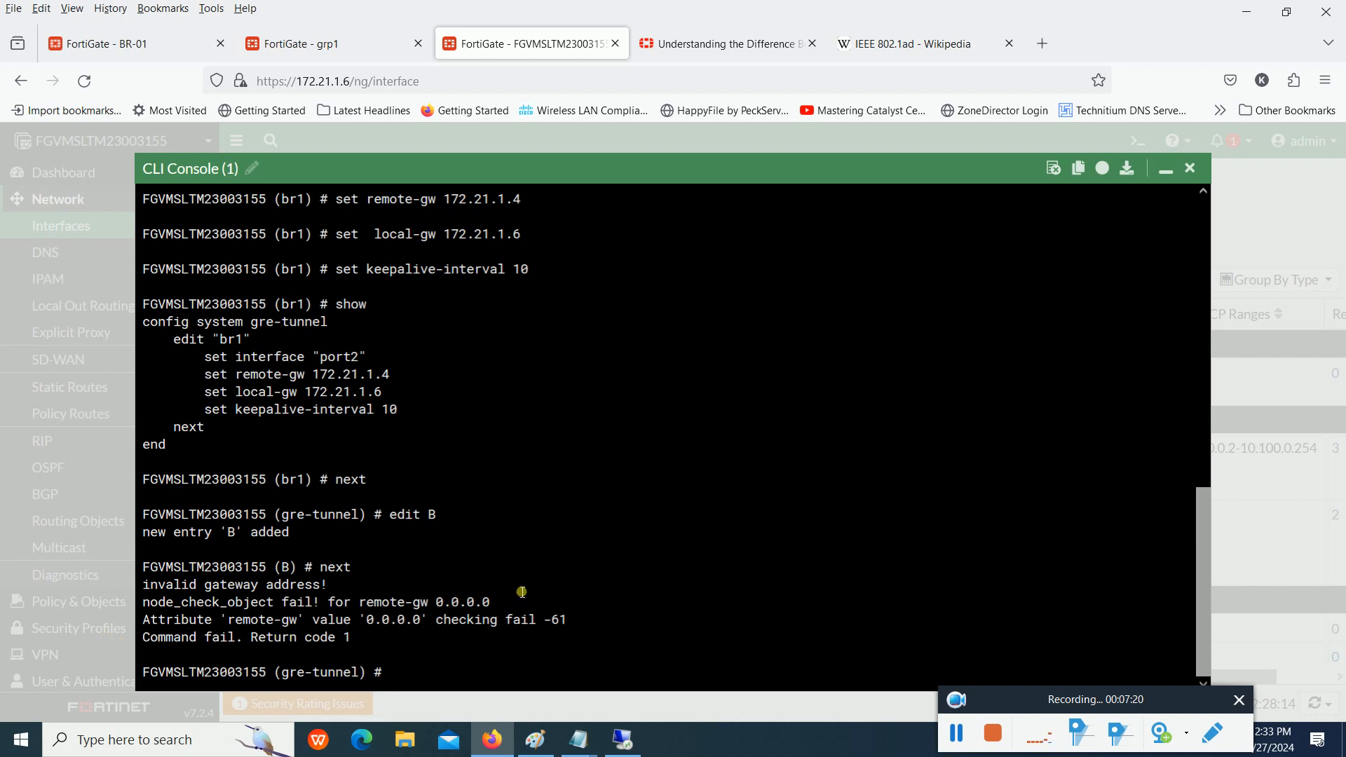
{"action": "left_click_drag", "start_coordinate": [522, 590], "coordinate": [210, 608]}
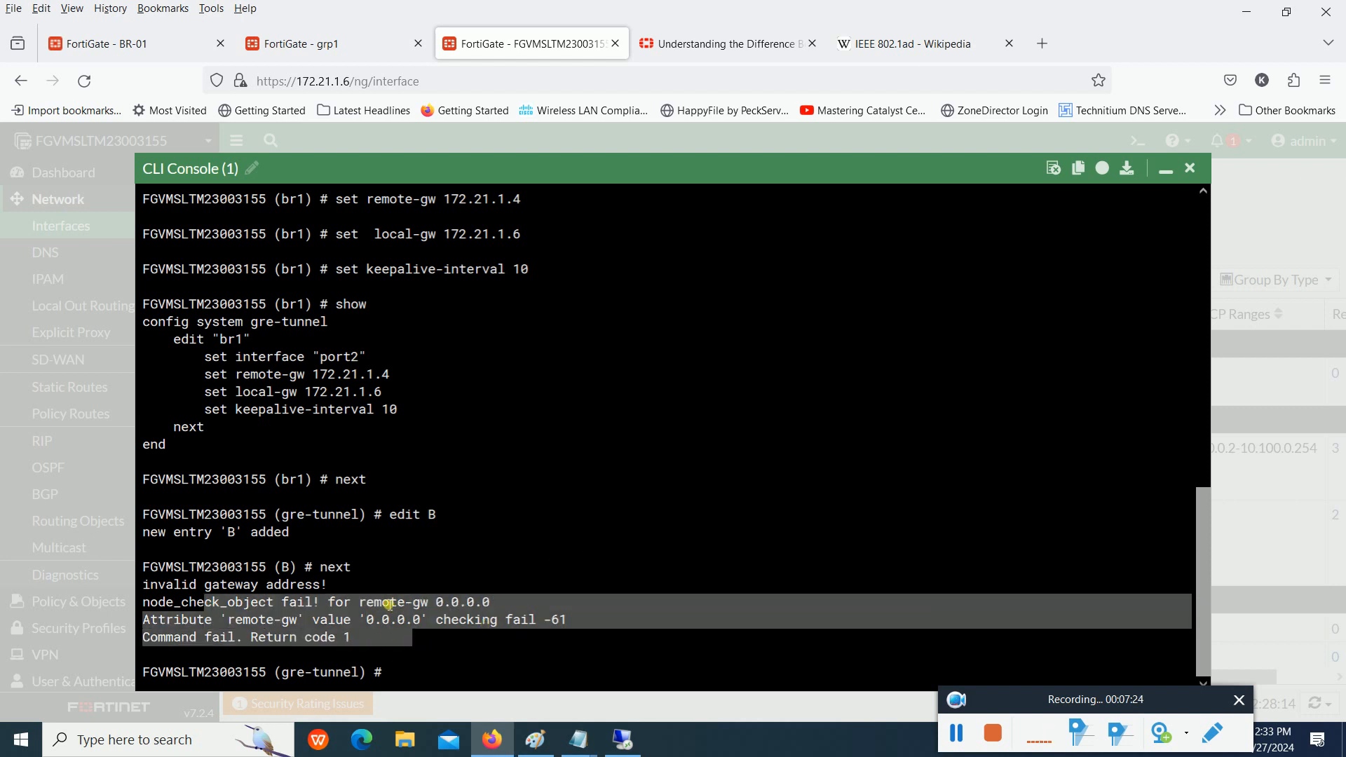
- Highlight the B in the edit command, the new-entry message, and the lines returned by next
{"action": "left_click_drag", "start_coordinate": [451, 517], "coordinate": [390, 516]}
{"action": "left_click_drag", "start_coordinate": [295, 534], "coordinate": [205, 535]}
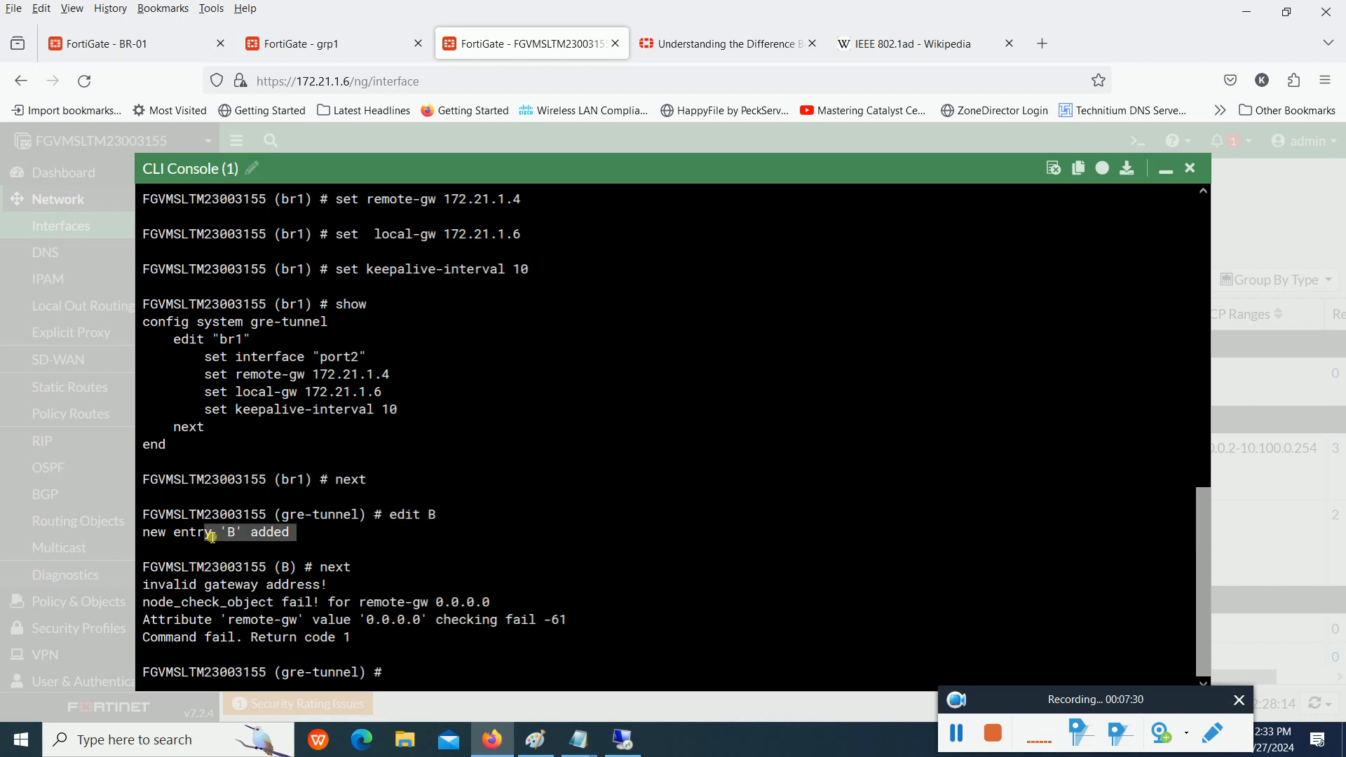
{"action": "left_click_drag", "start_coordinate": [387, 638], "coordinate": [315, 604]}
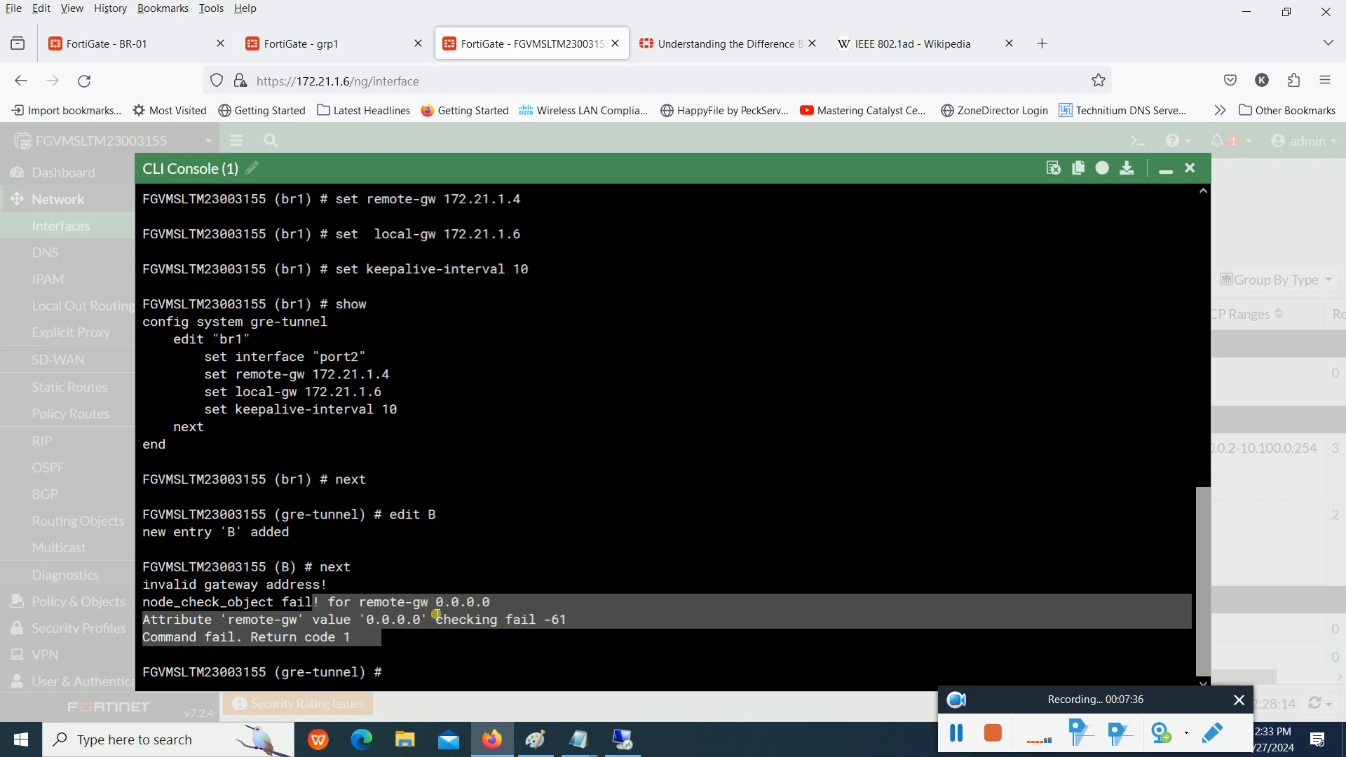
- Replace the started edit command with show to list the configured GRE tunnel entries
{"action": "type", "text": "edit"}
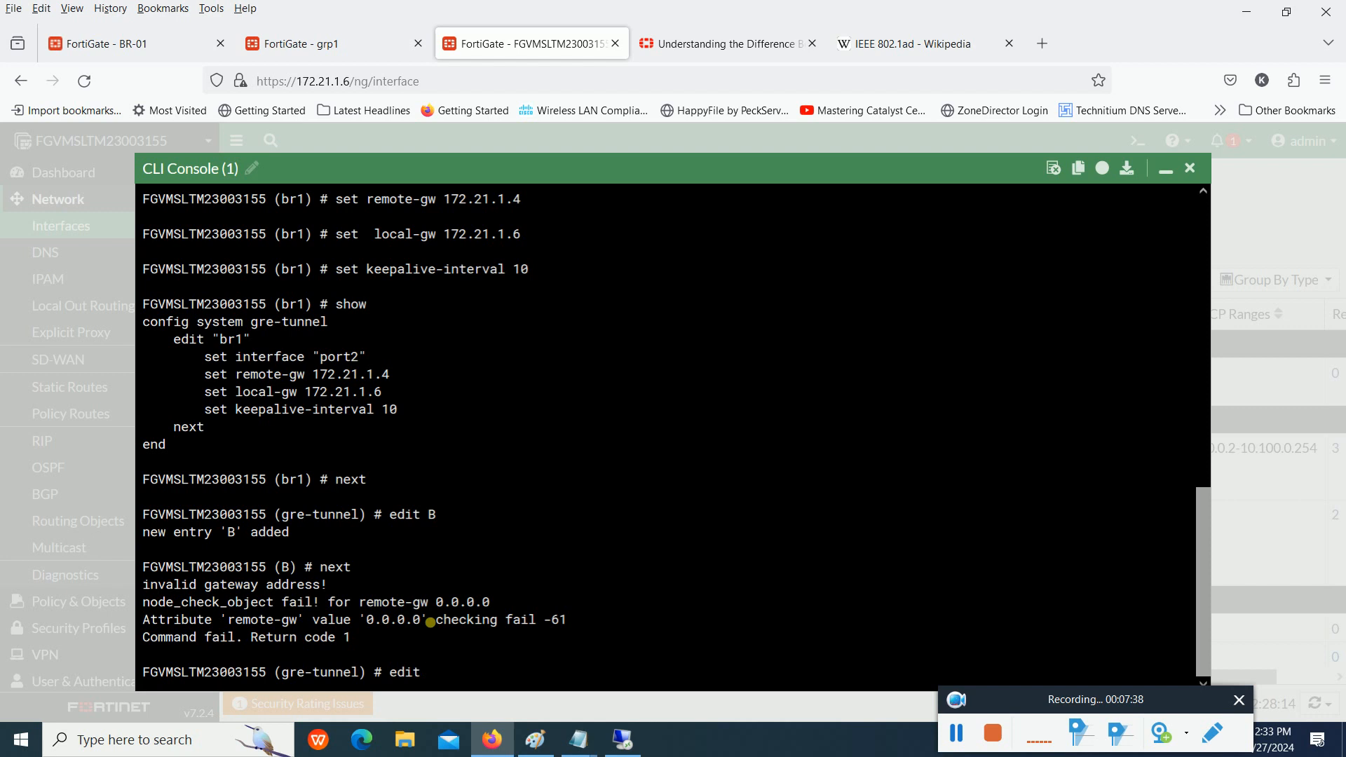
{"action": "key", "text": "BackSpace"}
{"action": "key", "text": "BackSpace"}
{"action": "key", "text": "BackSpace"}
{"action": "key", "text": "BackSpace"}
{"action": "key", "text": "BackSpace"}
{"action": "type", "text": "show"}
{"action": "key", "text": "Return"}
- Illustrate the delete br1 command without running it, highlight the br1 block it targets, and clear the command line
{"action": "type", "text": "delete "}
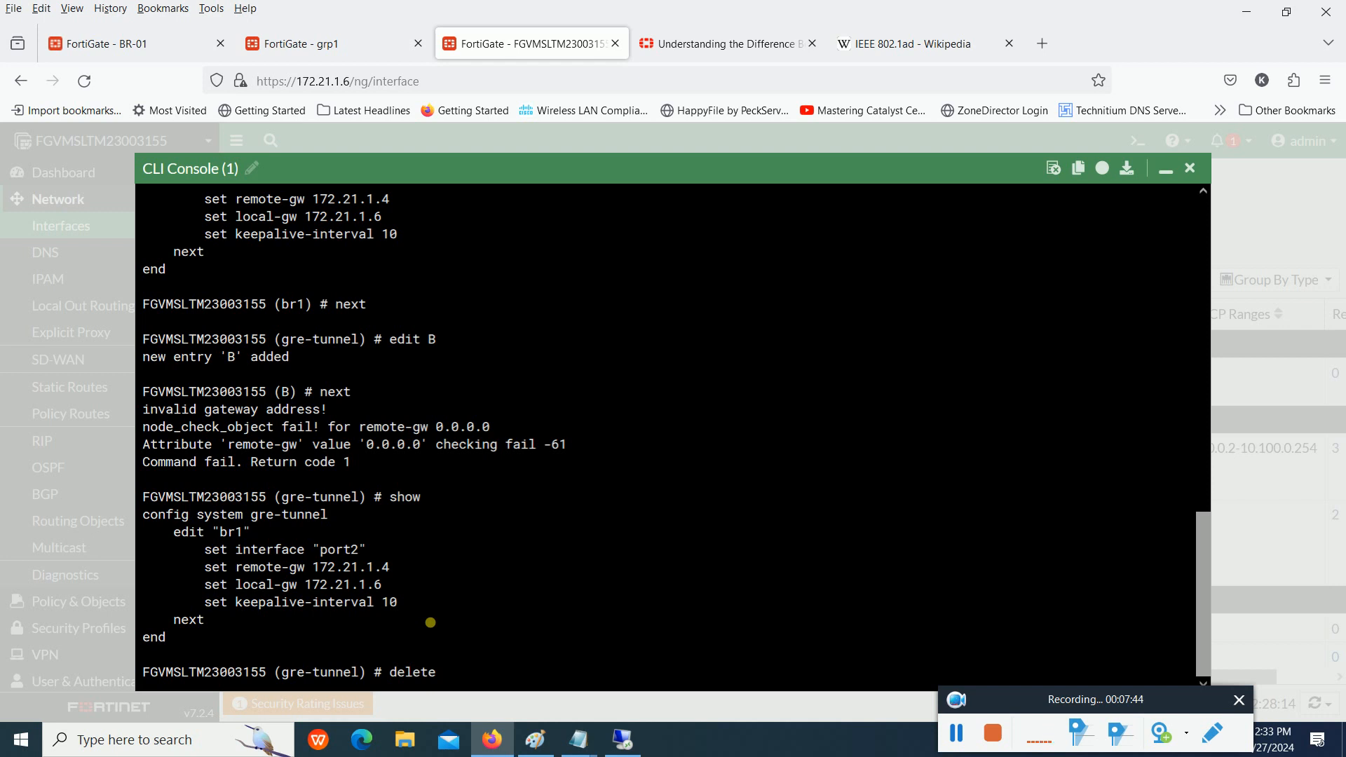
{"action": "type", "text": "br1"}
{"action": "left_click_drag", "start_coordinate": [237, 625], "coordinate": [175, 534]}
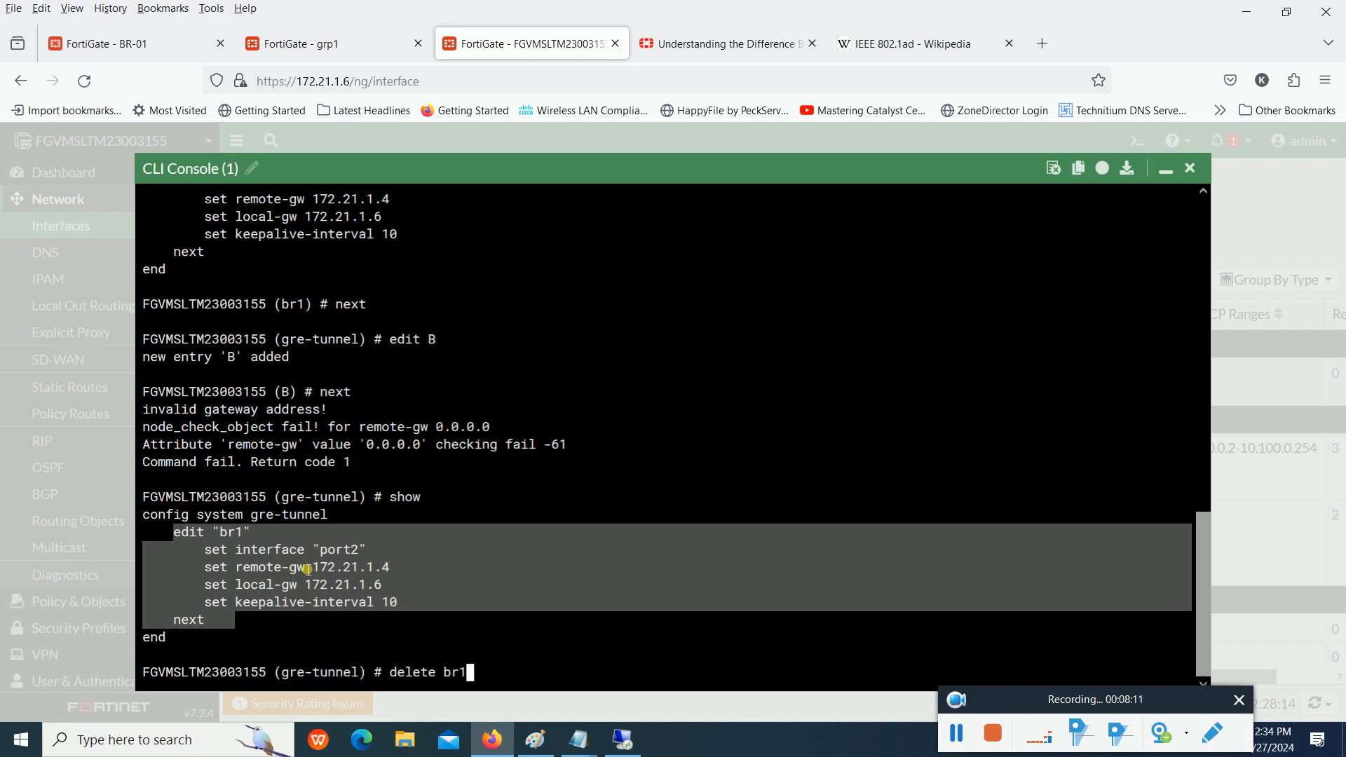
{"action": "left_click", "coordinate": [497, 579]}
{"action": "key", "text": "BackSpace"}
{"action": "key", "text": "BackSpace"}
{"action": "key", "text": "BackSpace"}
{"action": "key", "text": "BackSpace"}
{"action": "key", "text": "BackSpace"}
{"action": "key", "text": "BackSpace"}
{"action": "key", "text": "BackSpace"}
{"action": "key", "text": "BackSpace"}
{"action": "key", "text": "BackSpace"}
{"action": "key", "text": "BackSpace"}
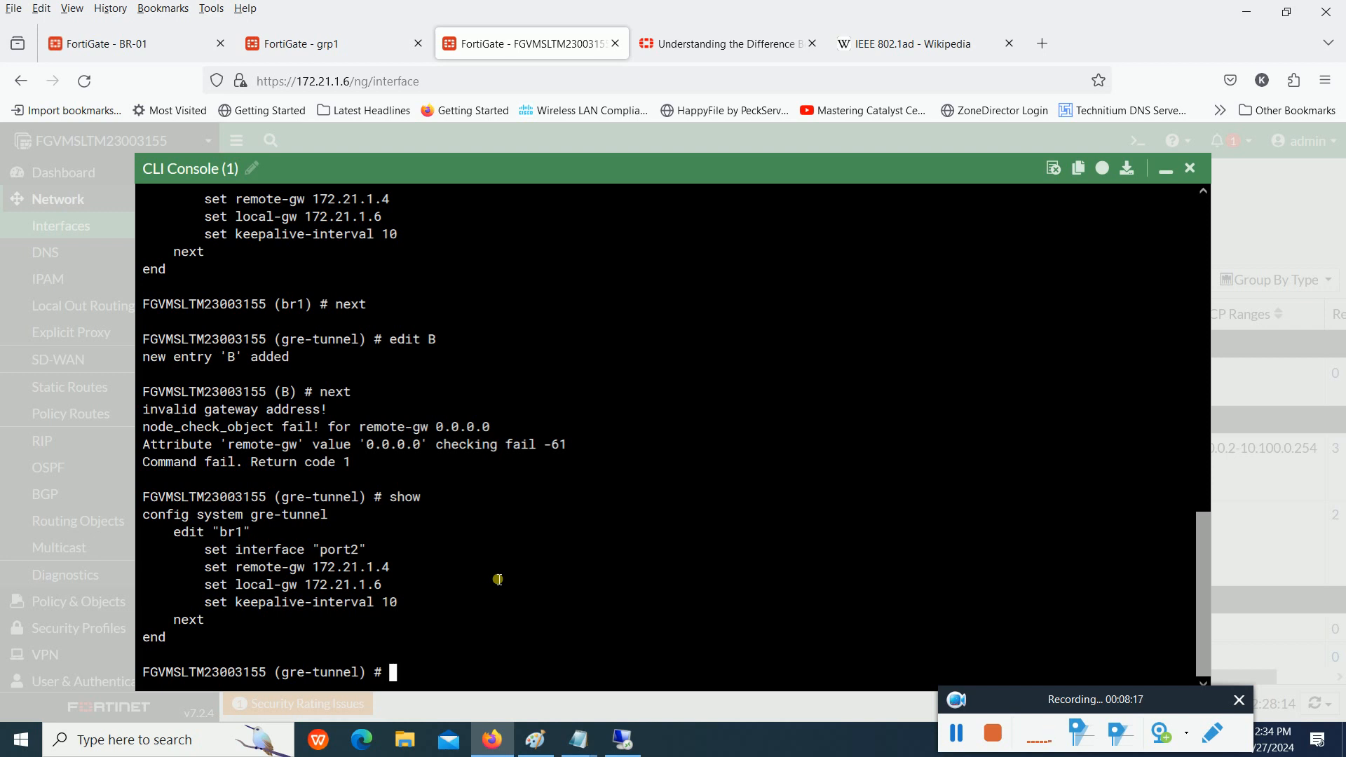
- Illustrate the purge command at the gre-tunnel prompt without running it, and clear the command line
{"action": "type", "text": "purge"}
{"action": "left_click_drag", "start_coordinate": [221, 533], "coordinate": [235, 535]}
{"action": "key", "text": "BackSpace"}
{"action": "key", "text": "BackSpace"}
{"action": "key", "text": "BackSpace"}
{"action": "key", "text": "BackSpace"}
{"action": "key", "text": "BackSpace"}
{"action": "key", "text": "BackSpace"}
- Exit the gre-tunnel configuration with the end command to return to the root prompt
{"action": "type", "text": "n"}
{"action": "key", "text": "BackSpace"}
{"action": "type", "text": "end"}
{"action": "key", "text": "BackSpace"}
{"action": "key", "text": "Return"}
{"action": "key", "text": "Return"}
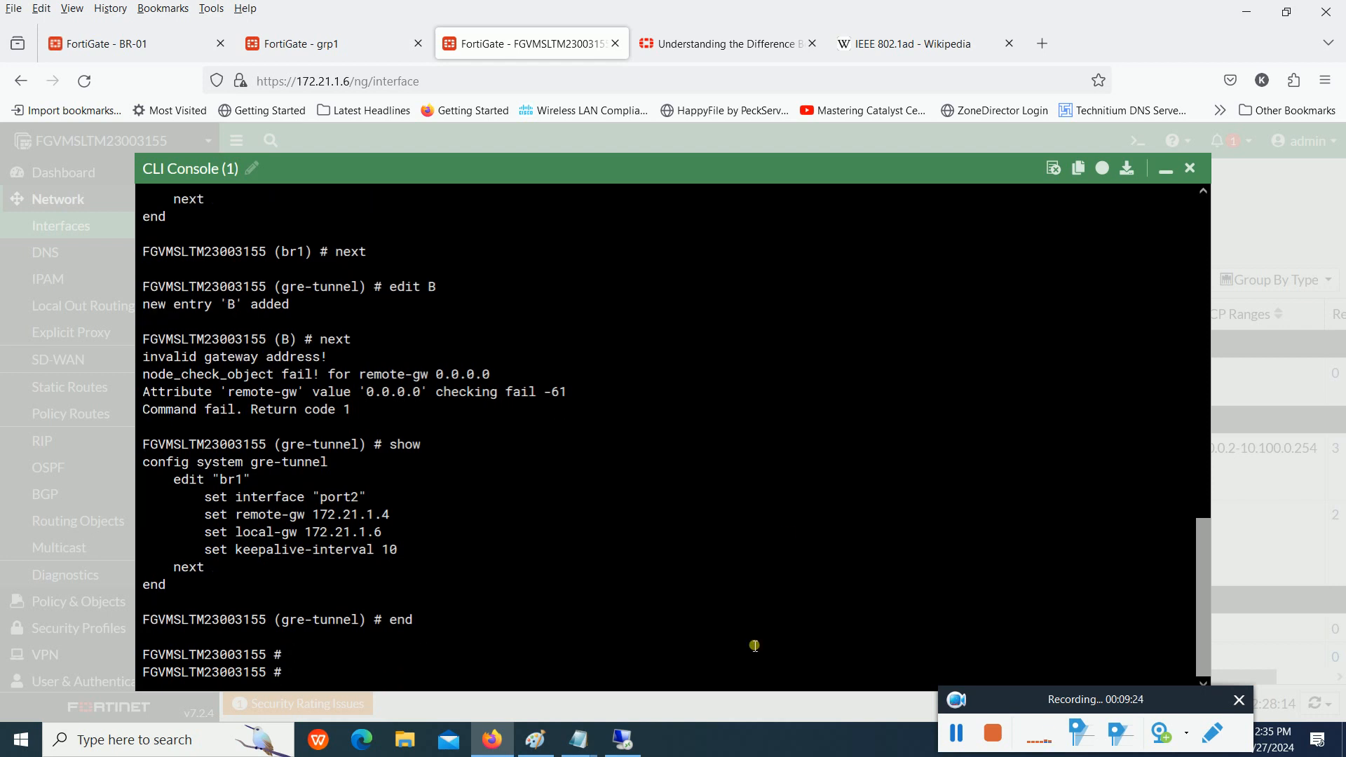
- Switch to Notepad, highlight the script for br1, br2 and br3, and remove the blank lines above the final end
{"action": "mouse_move", "coordinate": [578, 740]}
{"action": "left_click", "coordinate": [624, 631]}
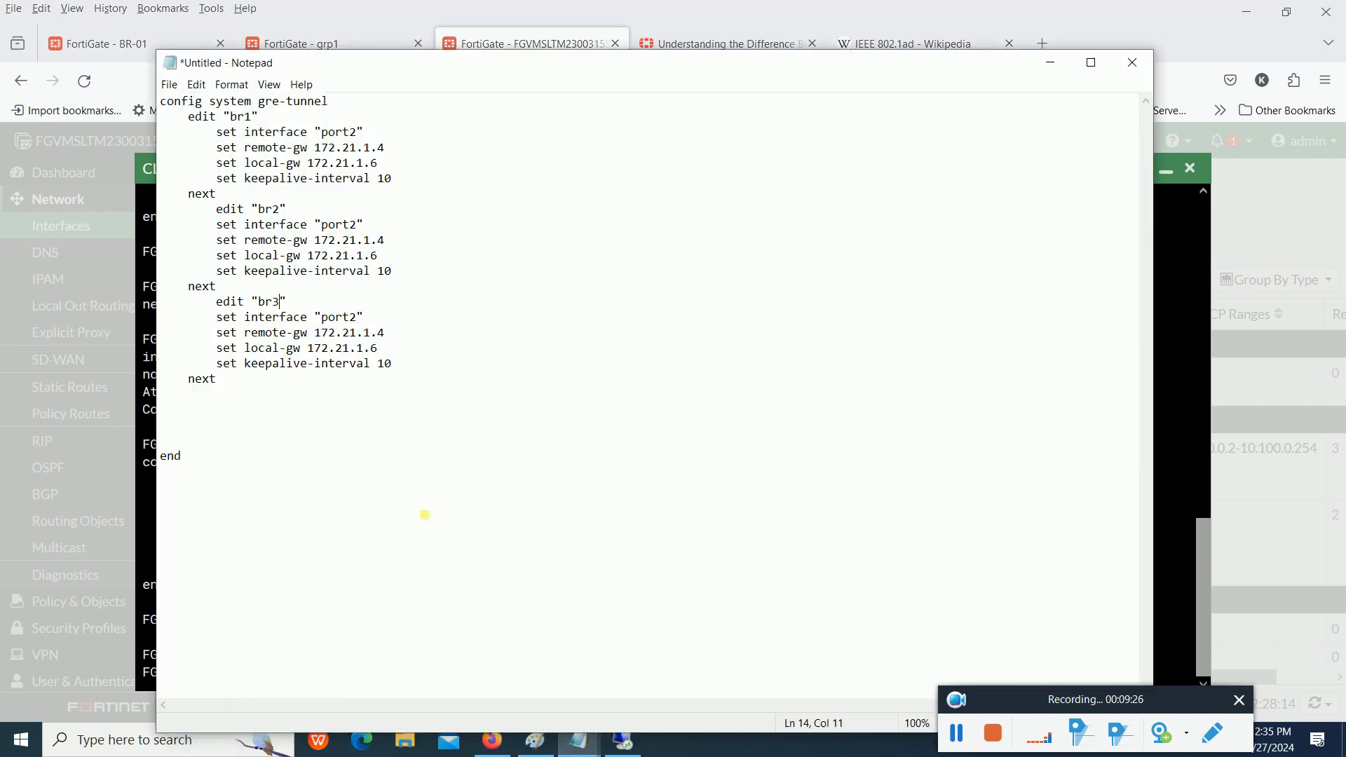
{"action": "left_click_drag", "start_coordinate": [274, 472], "coordinate": [161, 102]}
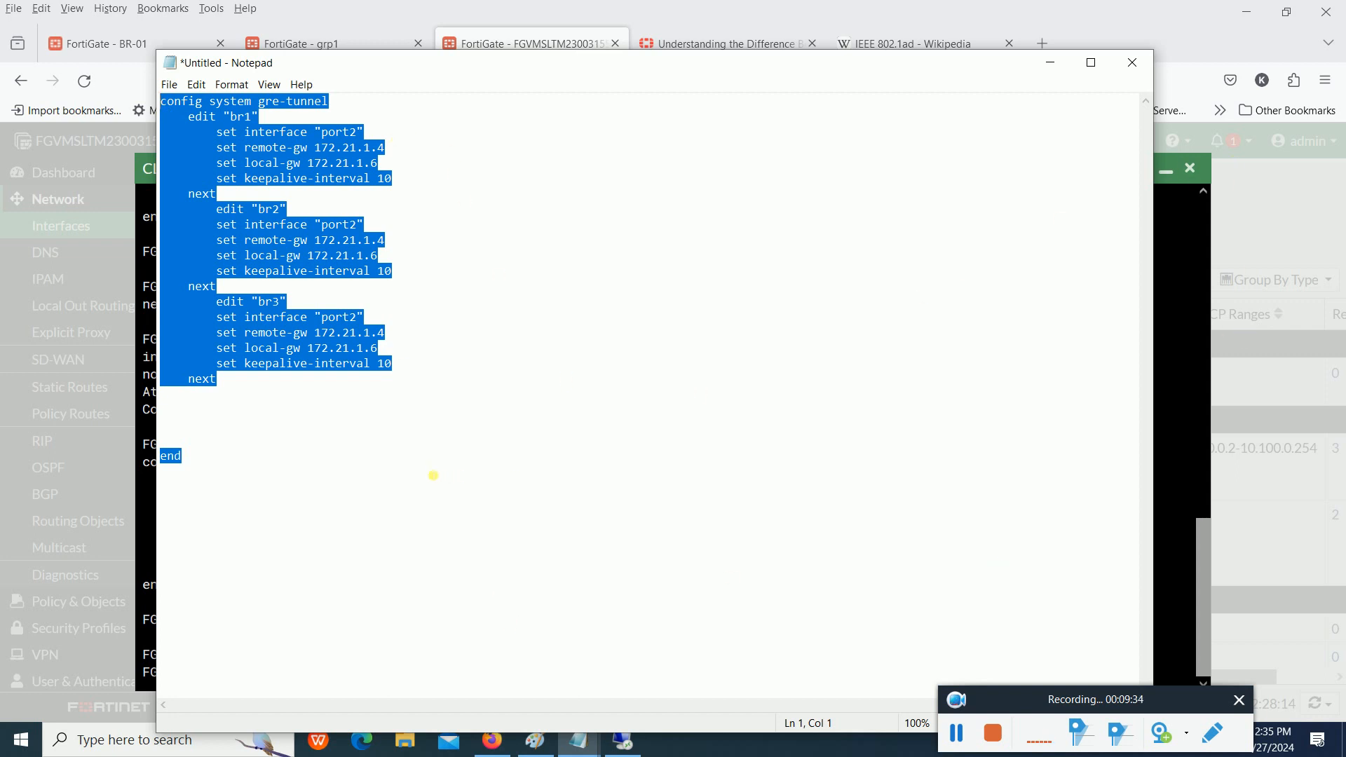
{"action": "left_click", "coordinate": [330, 405]}
{"action": "left_click_drag", "start_coordinate": [335, 99], "coordinate": [144, 120]}
{"action": "left_click", "coordinate": [217, 404]}
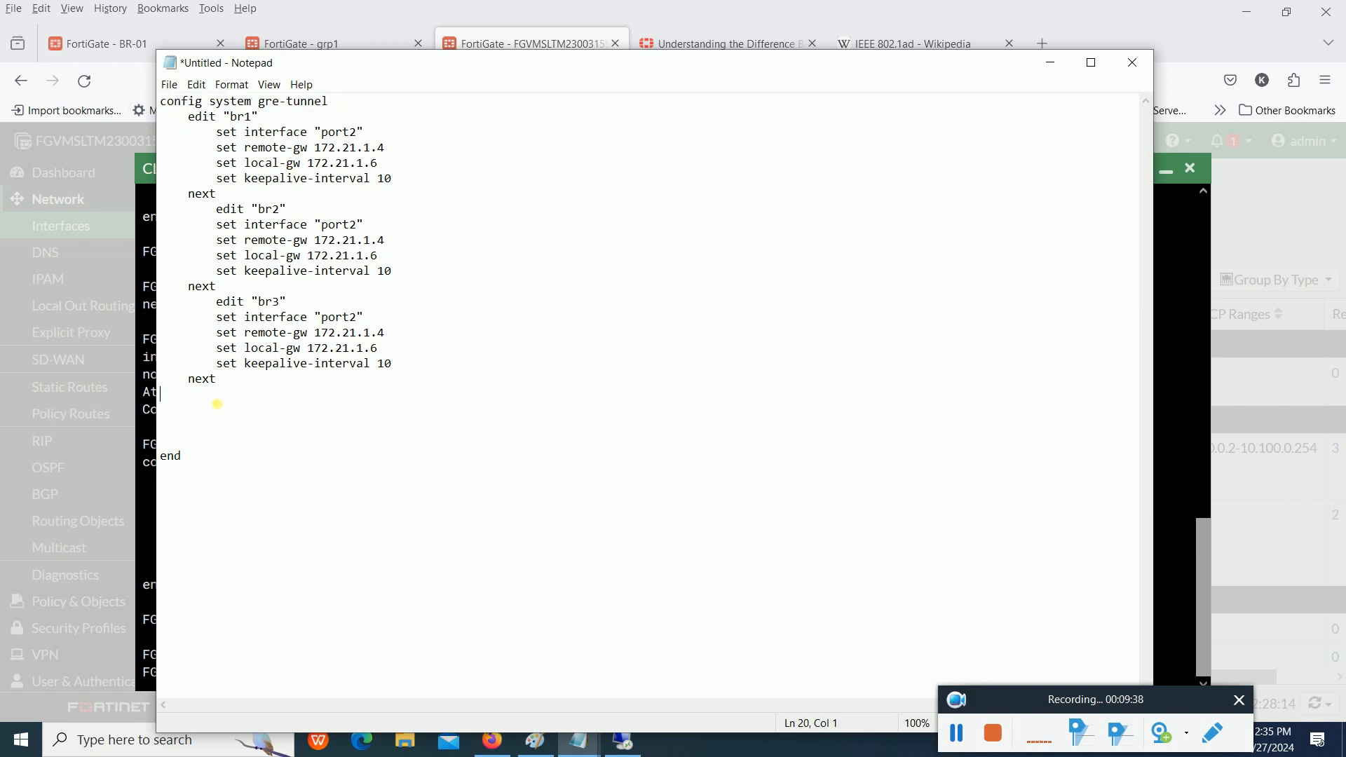
{"action": "key", "text": "Delete"}
{"action": "key", "text": "Delete"}
{"action": "key", "text": "Delete"}
{"action": "key", "text": "Delete"}
- Close the Notepad script without saving, minimize the CLI console and reload the Interfaces page in Firefox
{"action": "left_click", "coordinate": [1132, 62]}
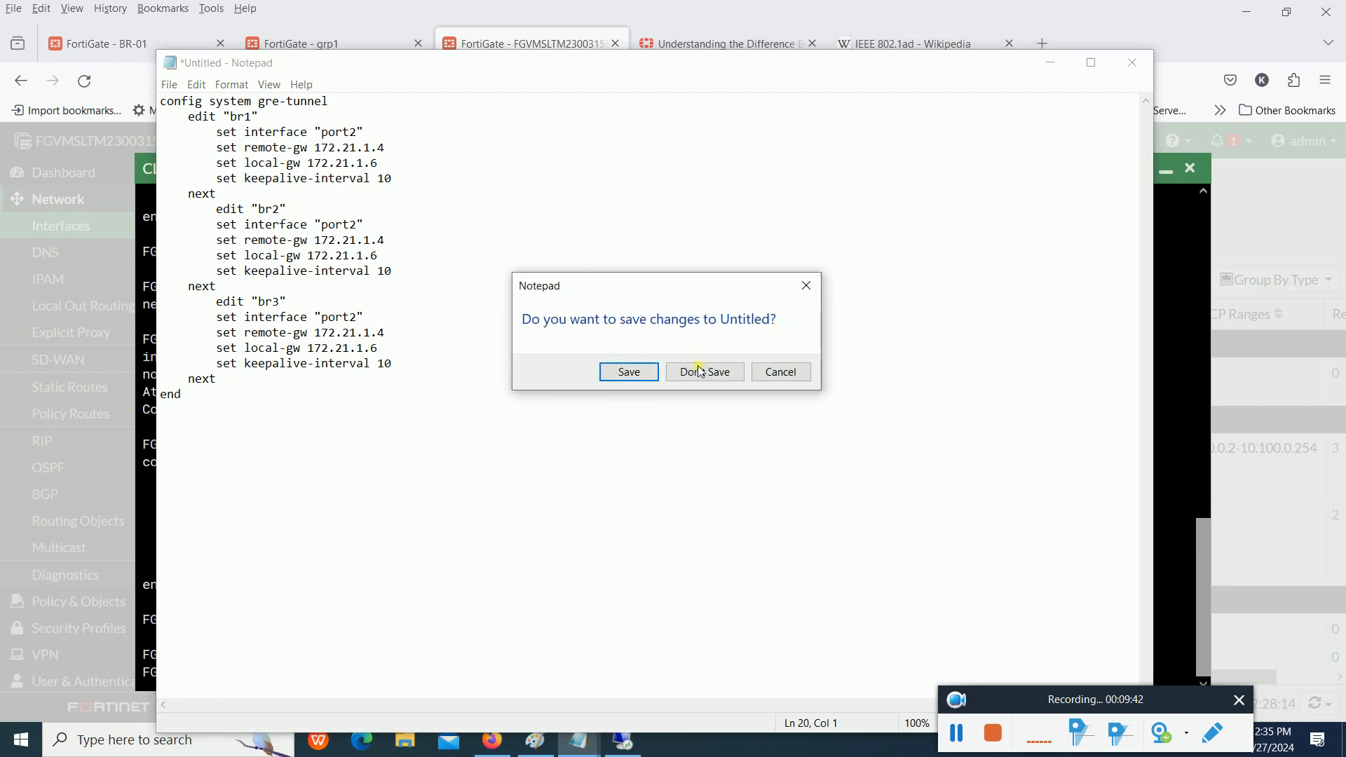
{"action": "left_click", "coordinate": [701, 373]}
{"action": "left_click", "coordinate": [1167, 174]}
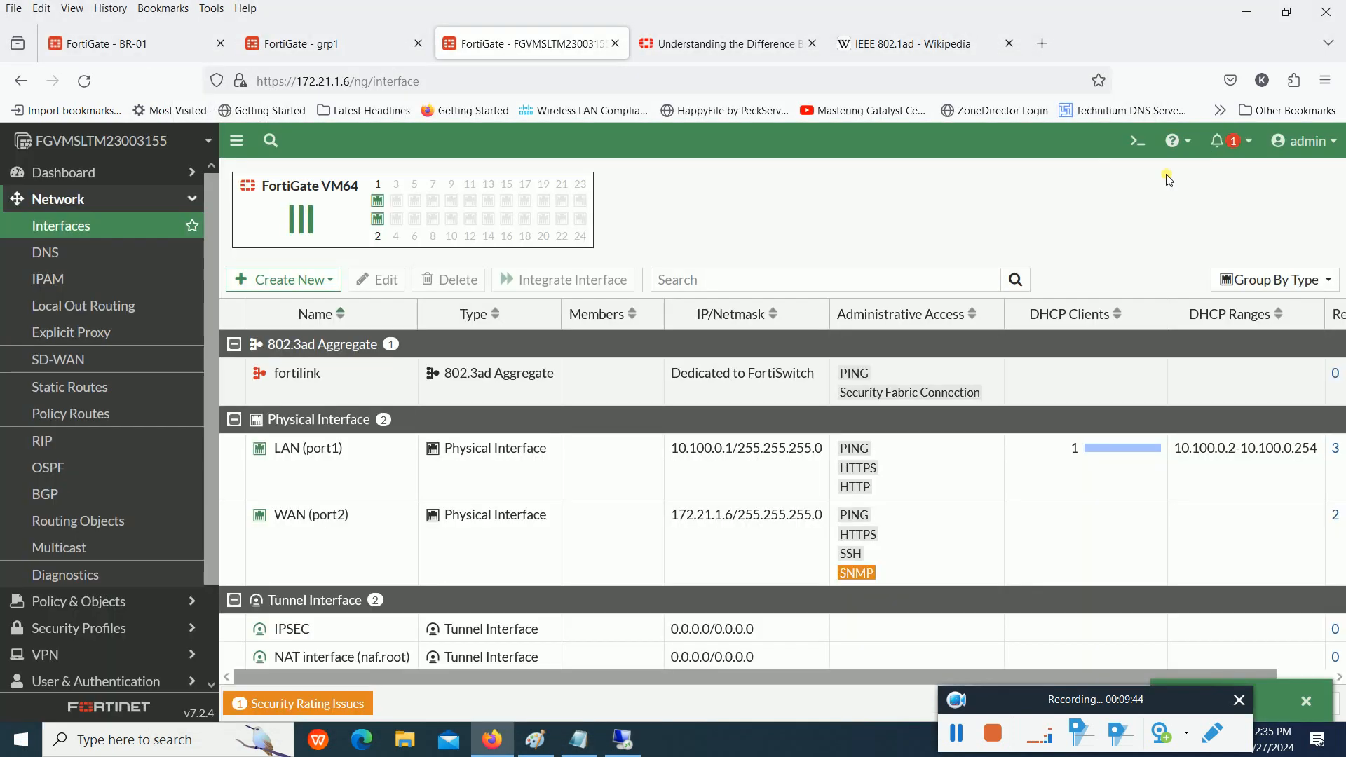
{"action": "left_click", "coordinate": [81, 230]}
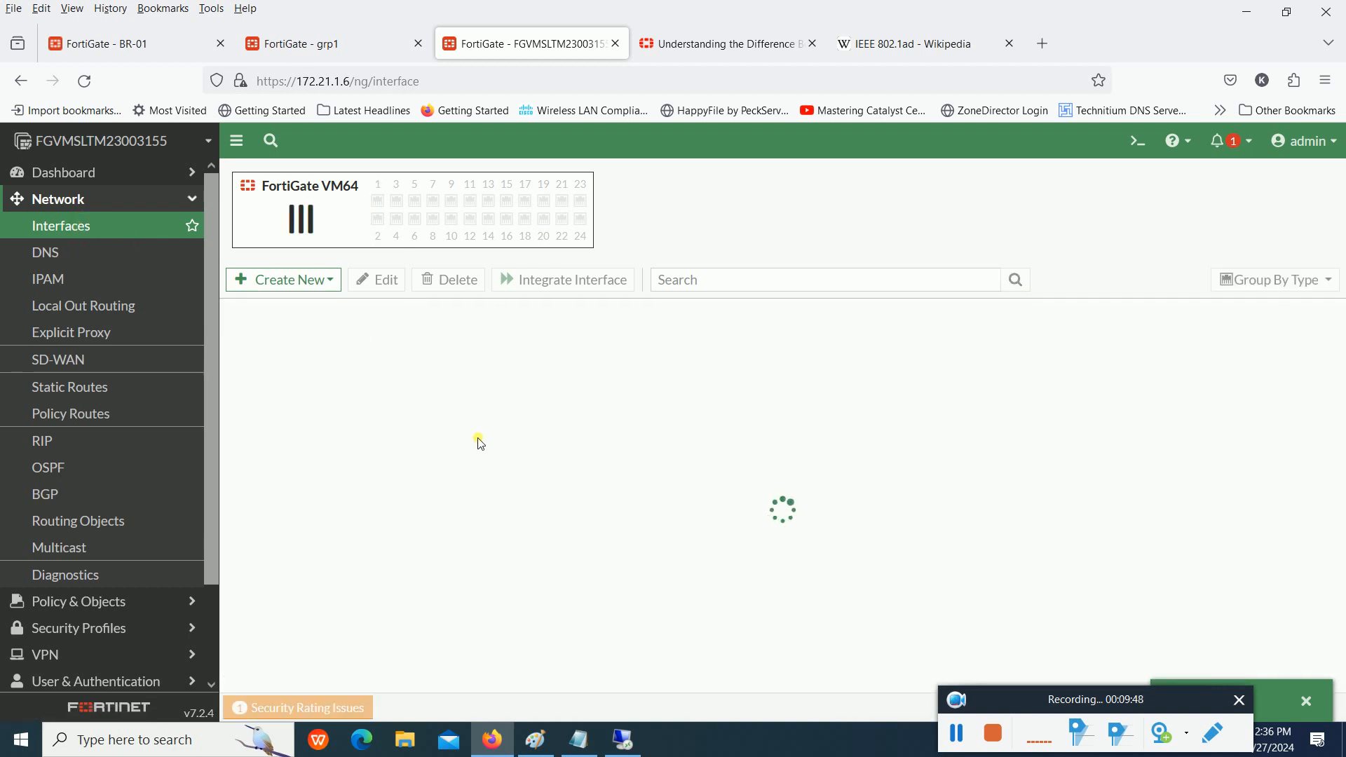
- Open a new Notepad document and paste the copied br1 tunnel block with a blank line above it
{"action": "left_click", "coordinate": [579, 740]}
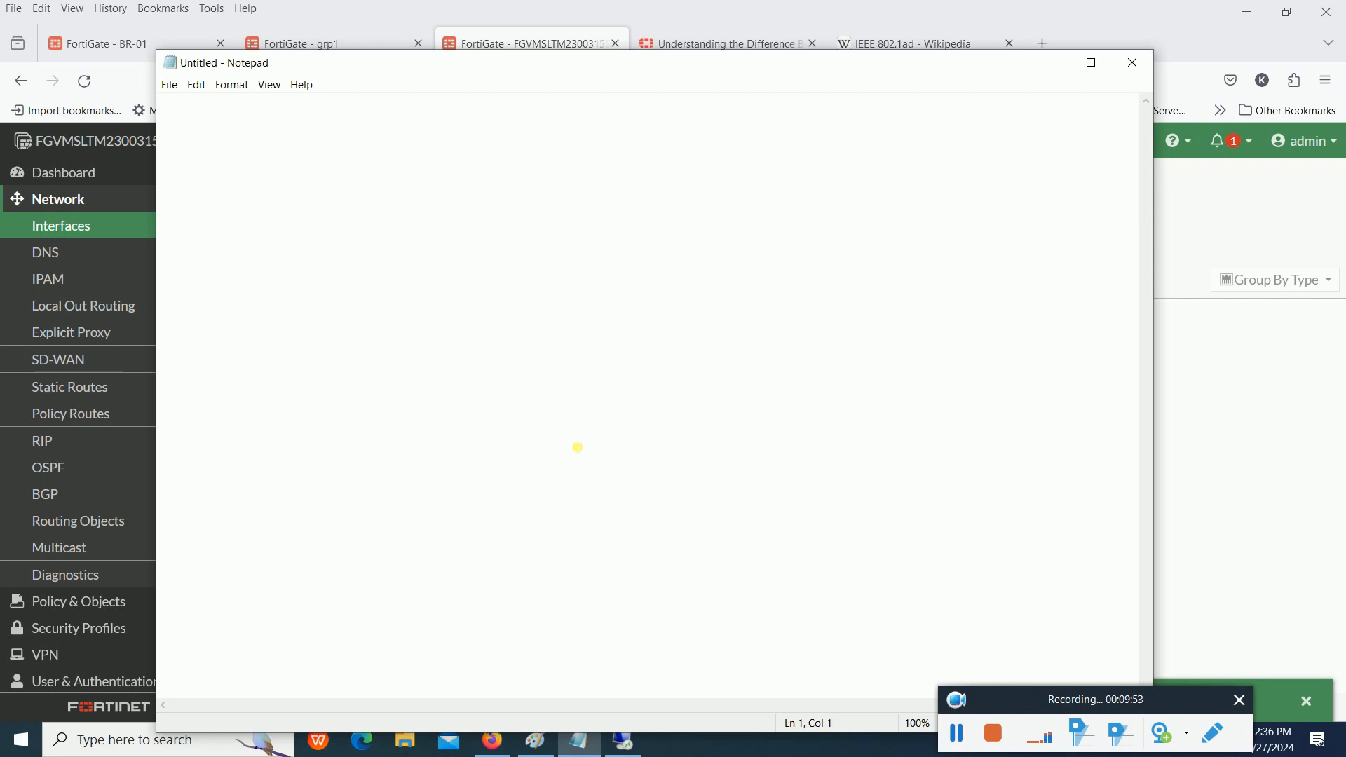
{"action": "type", "text": "edit \"br1\"         set interface \"port2\"         set remote-gw 172.21.1.4         set local-gw 172.21.1.6         set keepalive-interval 10     next"}
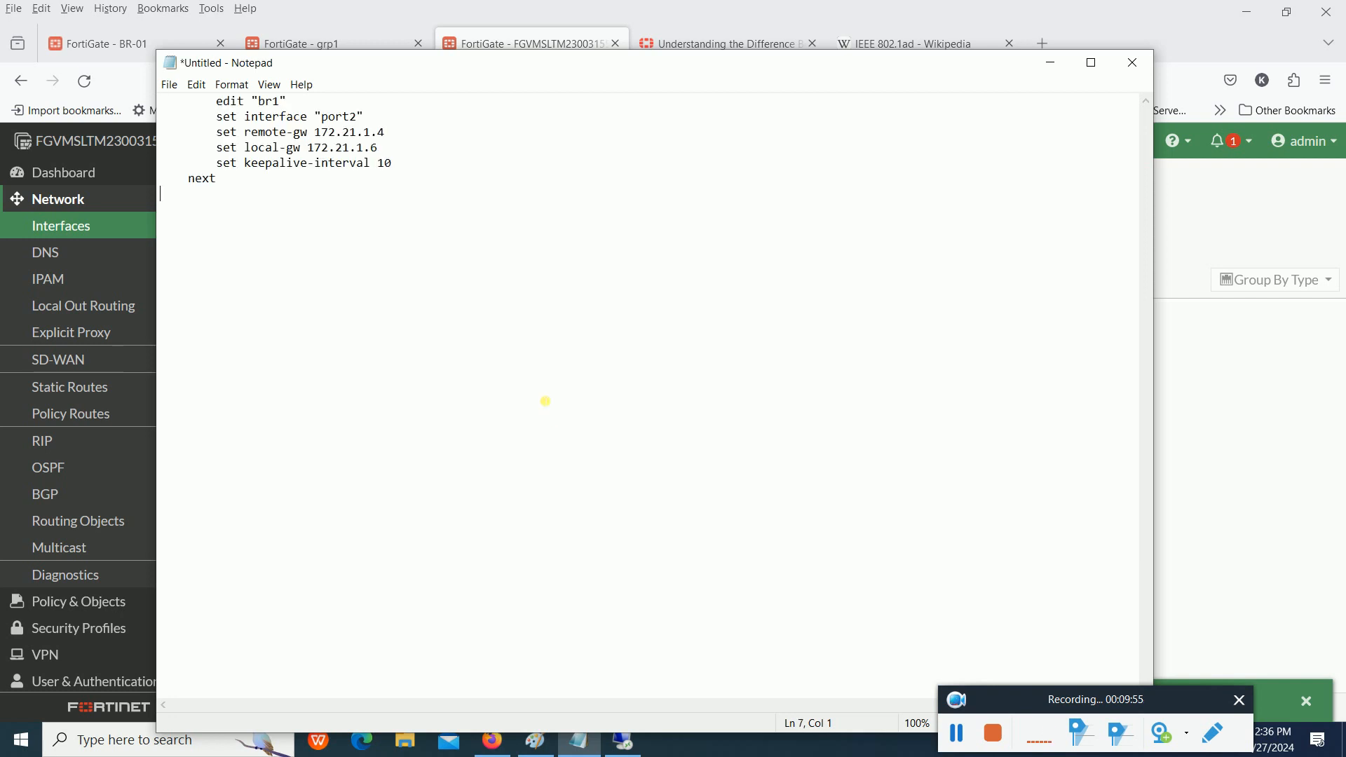
{"action": "key", "text": "Return"}
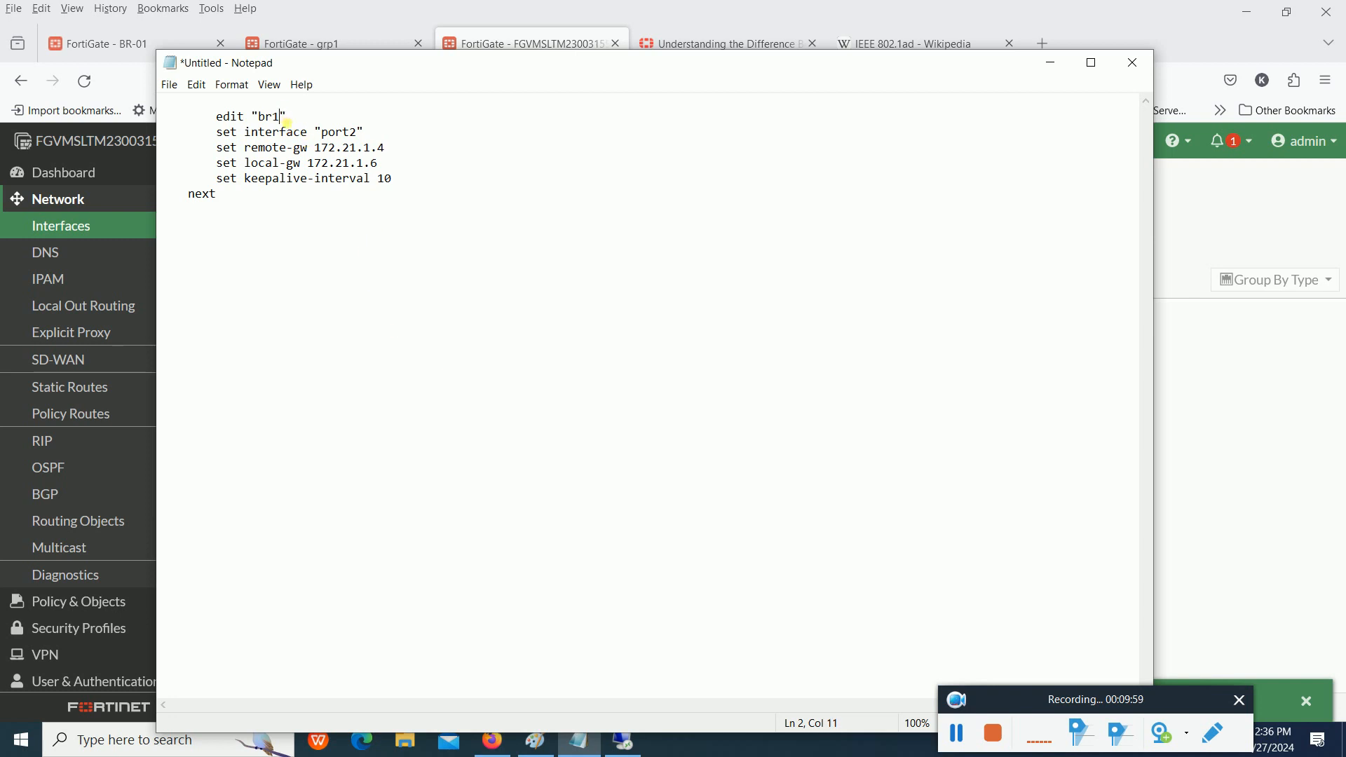
- Set the br1 block's remote-gw to 172.21.1.6 and local-gw to 172.21.1.4, and copy the block from edit to next
{"action": "left_click", "coordinate": [397, 151]}
{"action": "key", "text": "BackSpace"}
{"action": "type", "text": "6"}
{"action": "key", "text": "Down"}
{"action": "key", "text": "BackSpace"}
{"action": "left_click_drag", "start_coordinate": [231, 187], "coordinate": [218, 116]}
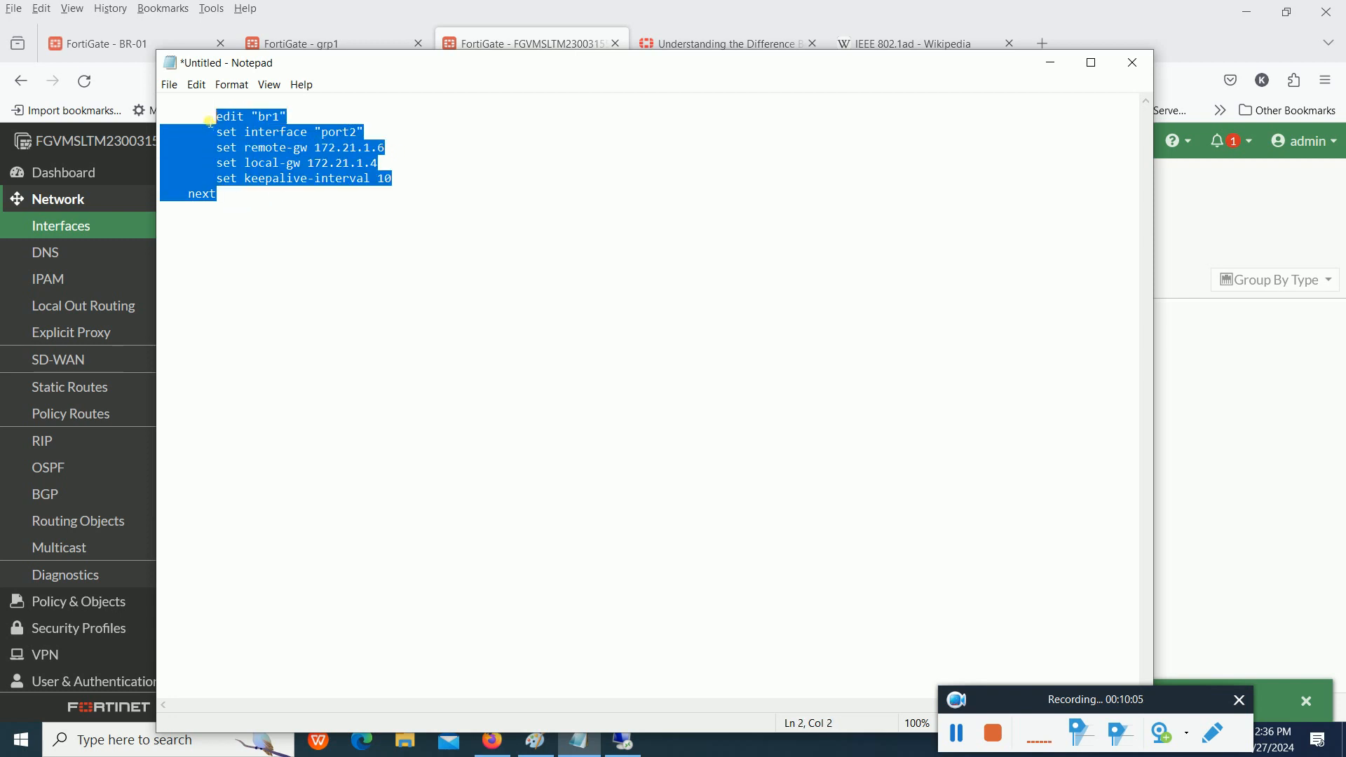
{"action": "right_click", "coordinate": [220, 118]}
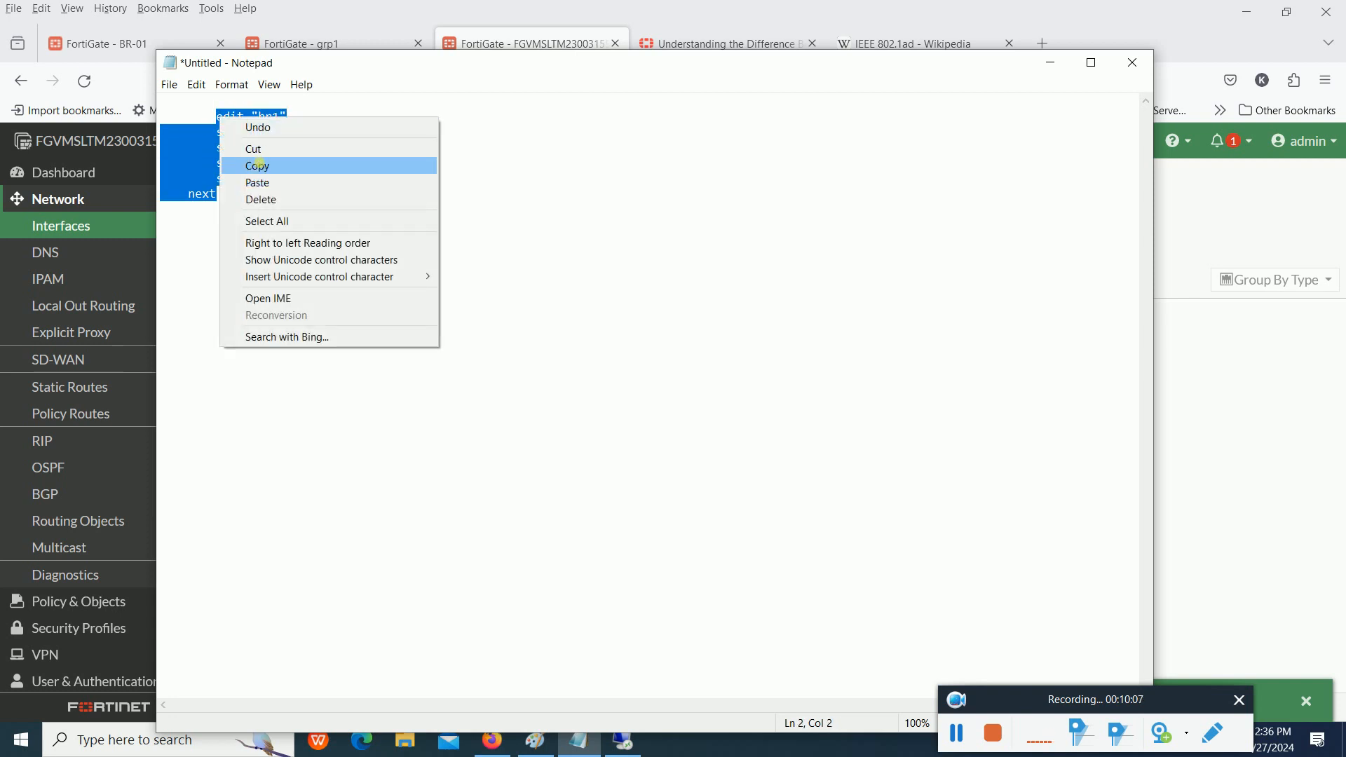
{"action": "left_click", "coordinate": [257, 166]}
- Return to Firefox and troubleshoot the 172.21.1.6 FortiGate page by reloading it, checking the Wi-Fi connection and requesting the DNS page
{"action": "left_click", "coordinate": [304, 45]}
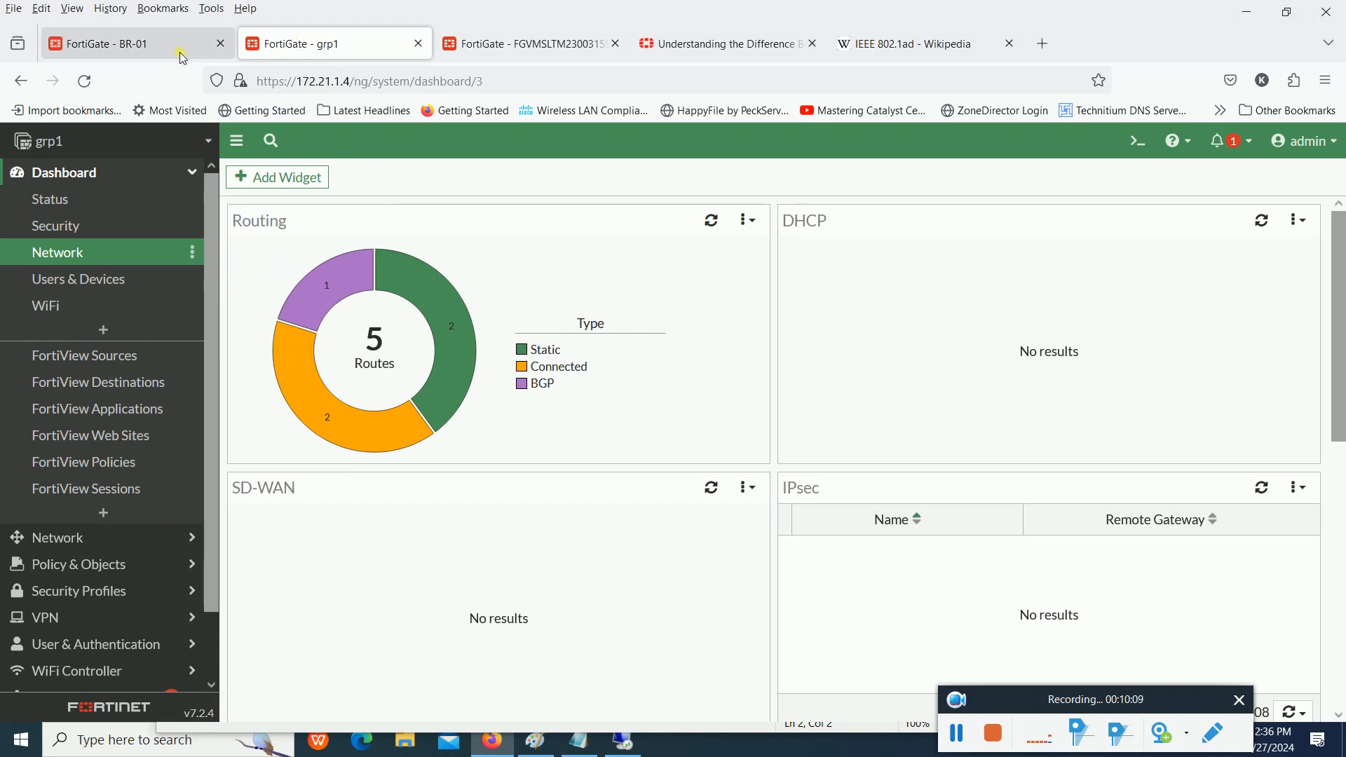
{"action": "left_click", "coordinate": [553, 49]}
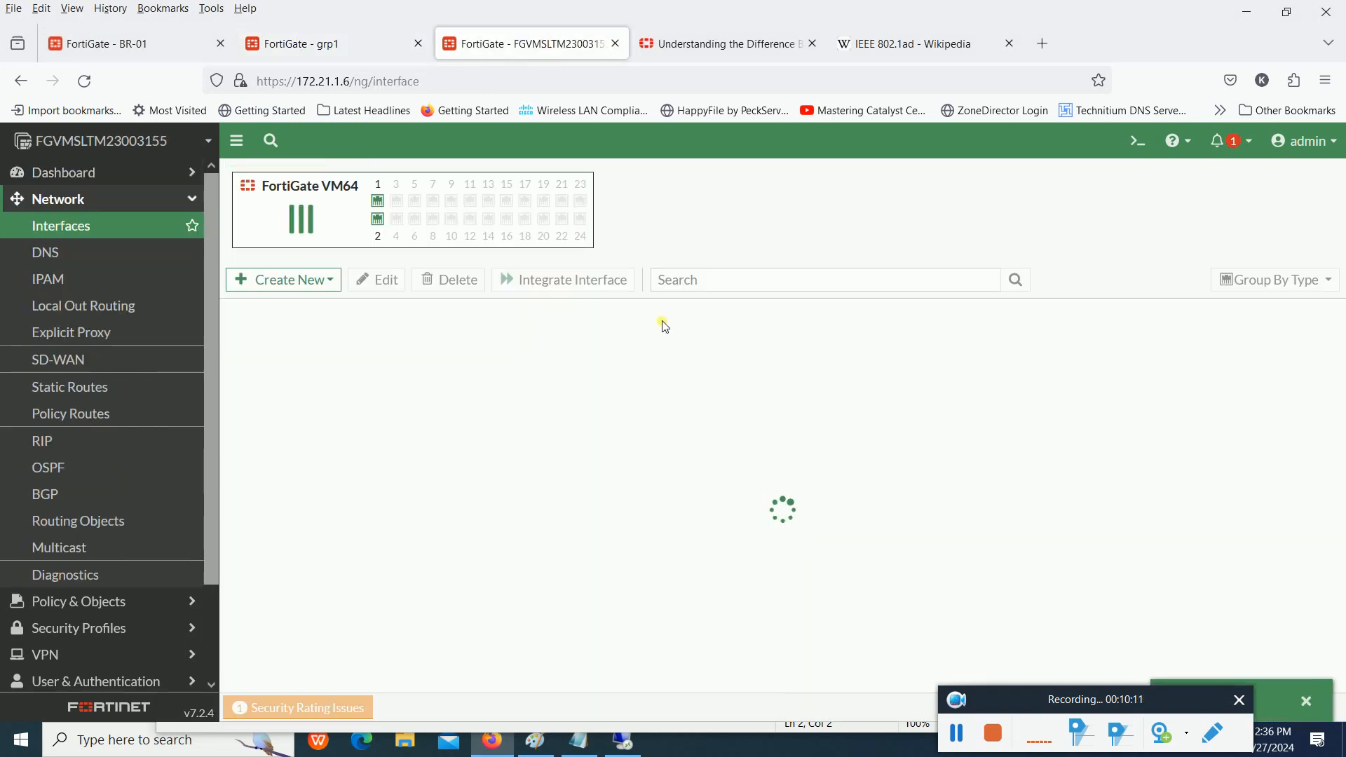
{"action": "left_click", "coordinate": [84, 80]}
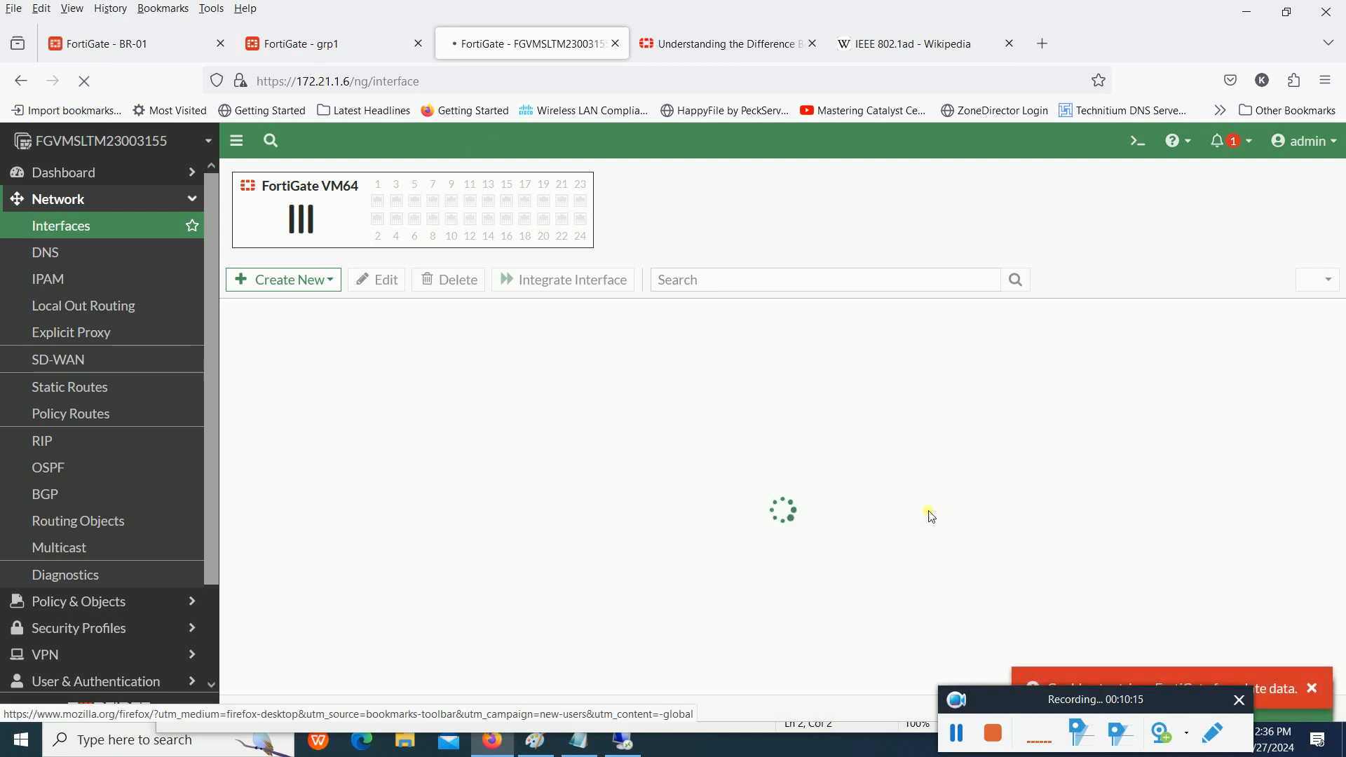
{"action": "left_click", "coordinate": [1011, 702]}
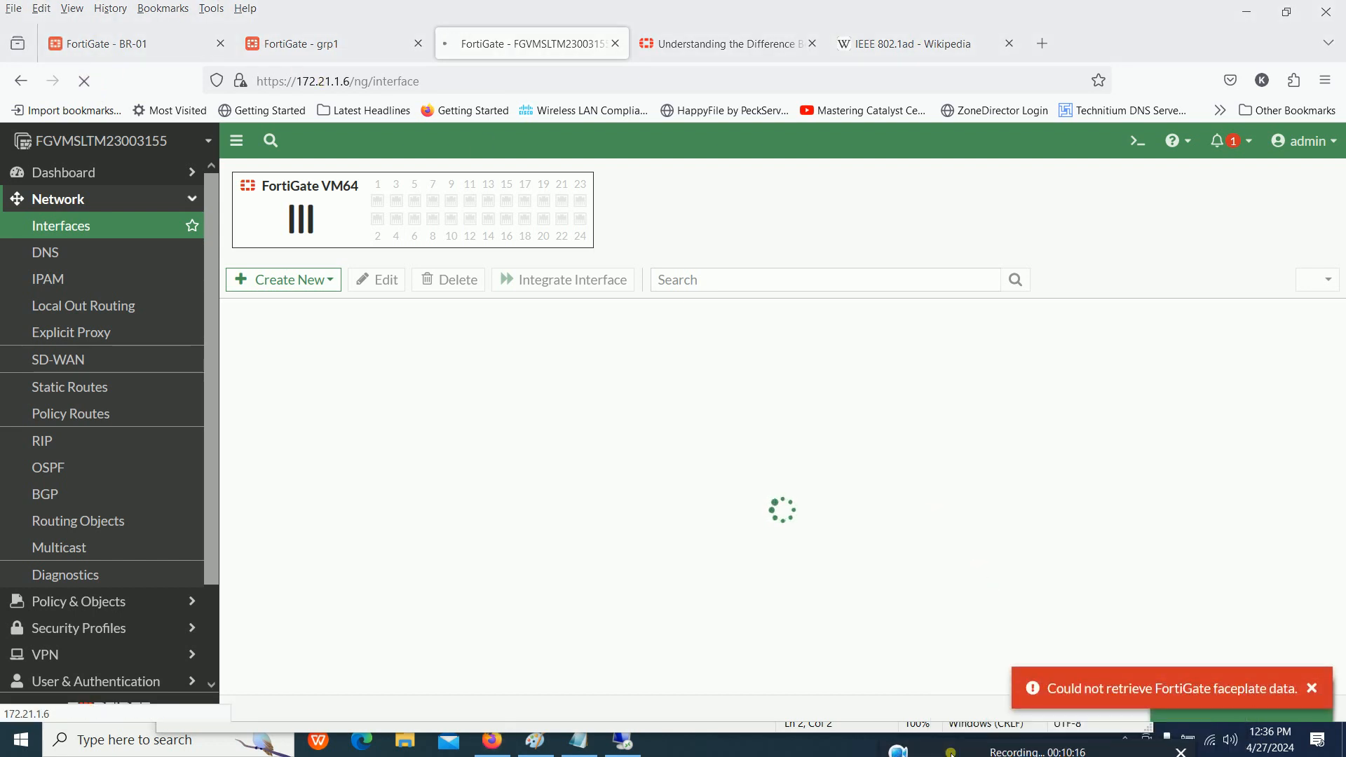
{"action": "left_click", "coordinate": [1213, 740]}
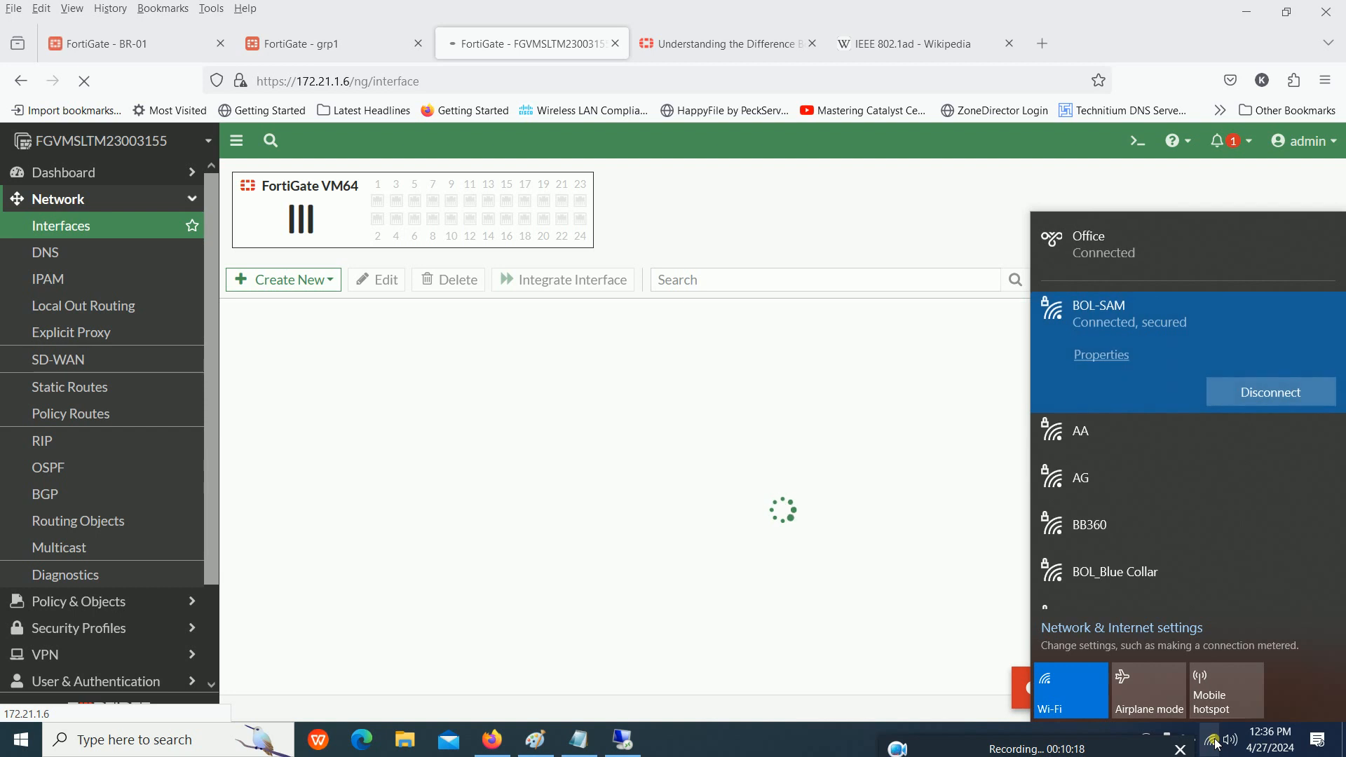
{"action": "left_click", "coordinate": [87, 248]}
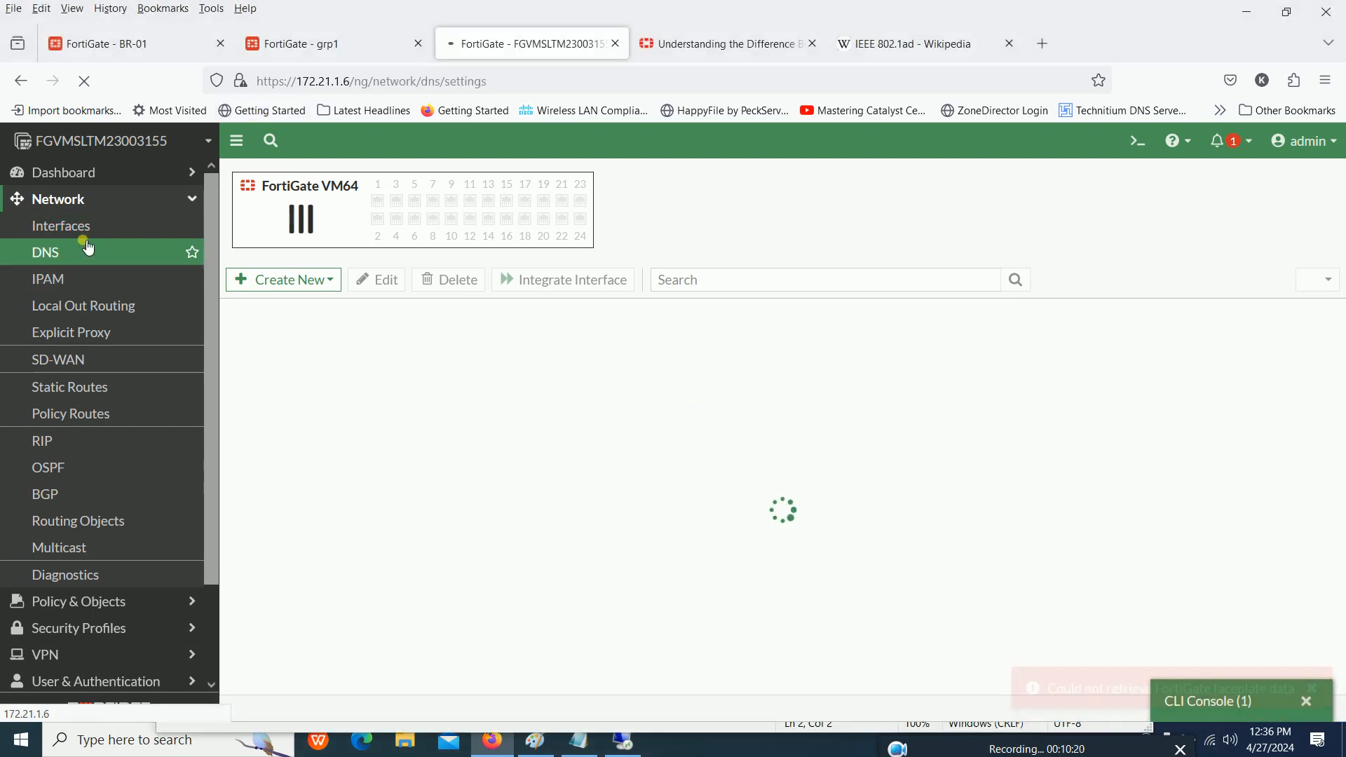
{"action": "left_click", "coordinate": [85, 82]}
- Reload the grp1 dashboard at 172.21.1.4 and the FortiGate page at 172.21.1.6
{"action": "left_click", "coordinate": [302, 44]}
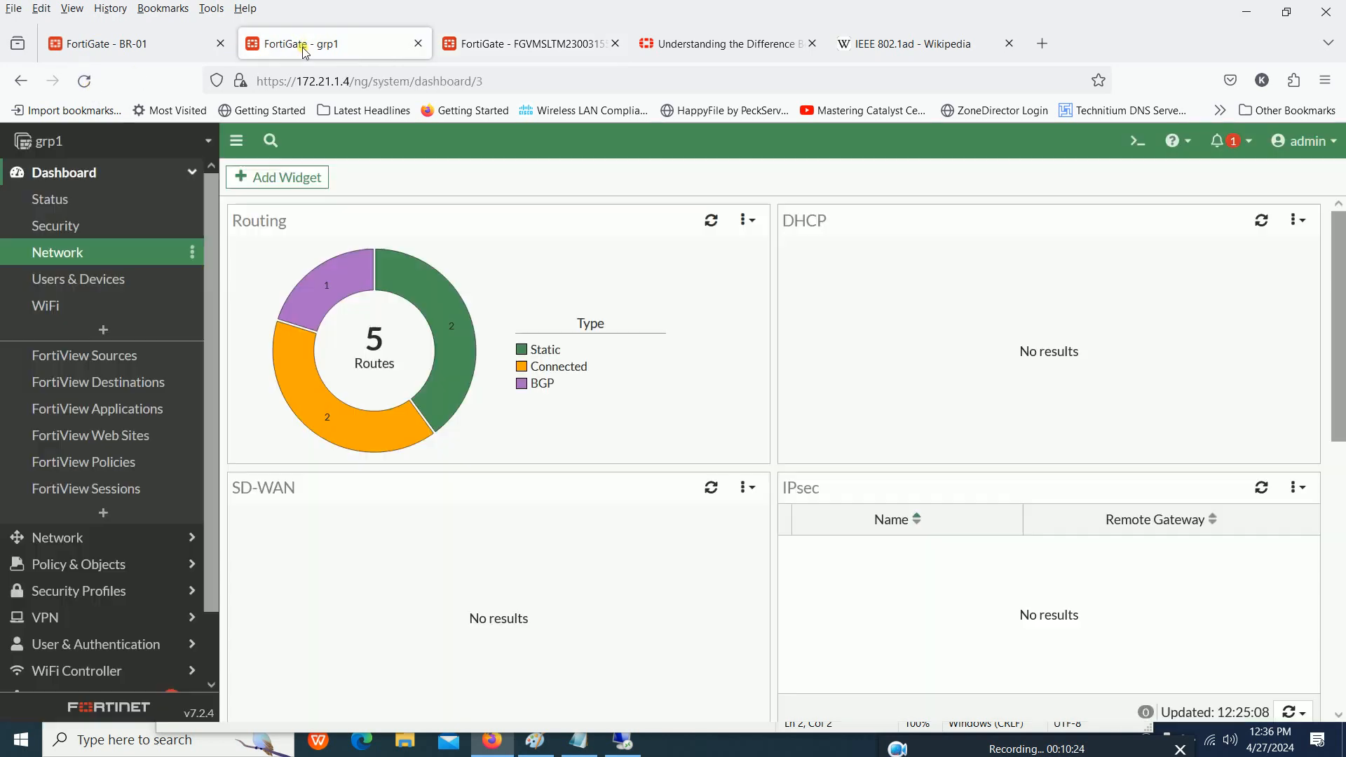
{"action": "left_click", "coordinate": [84, 81]}
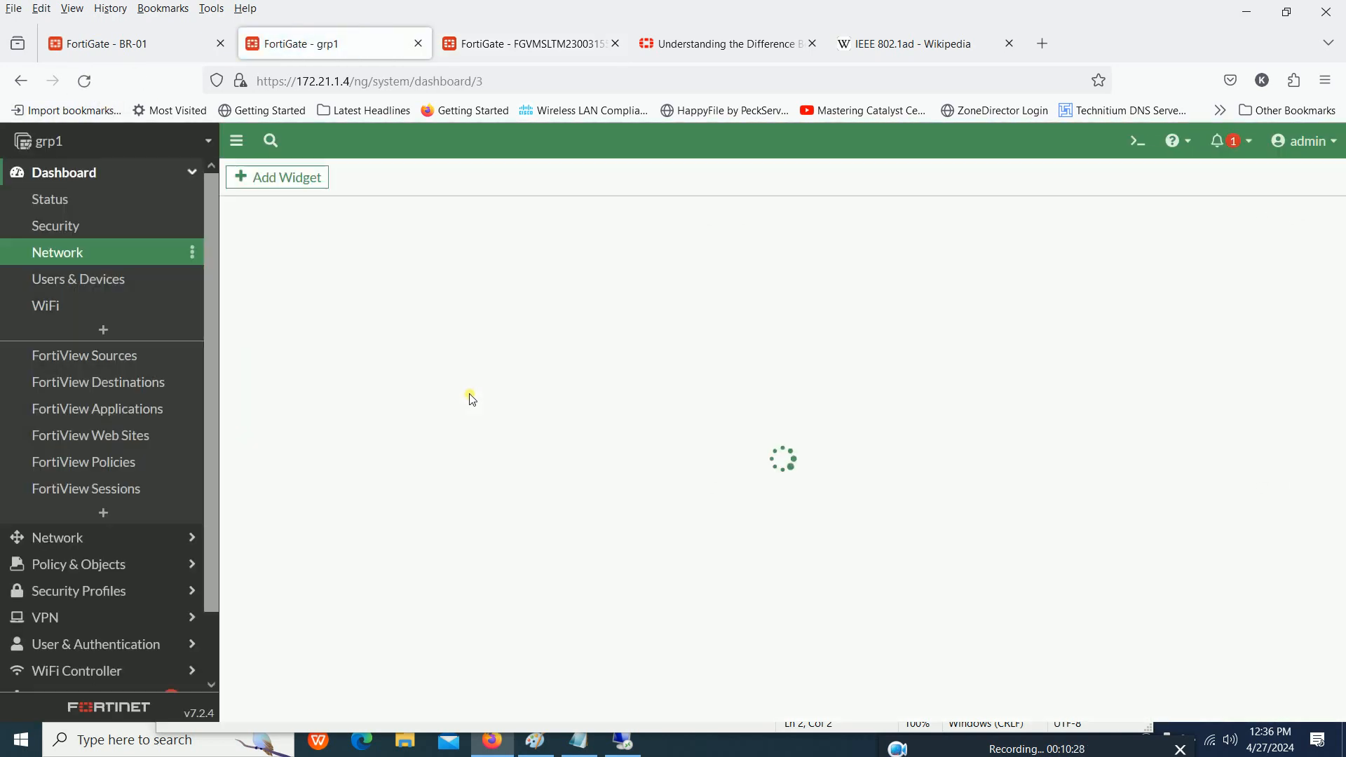
{"action": "left_click", "coordinate": [528, 45]}
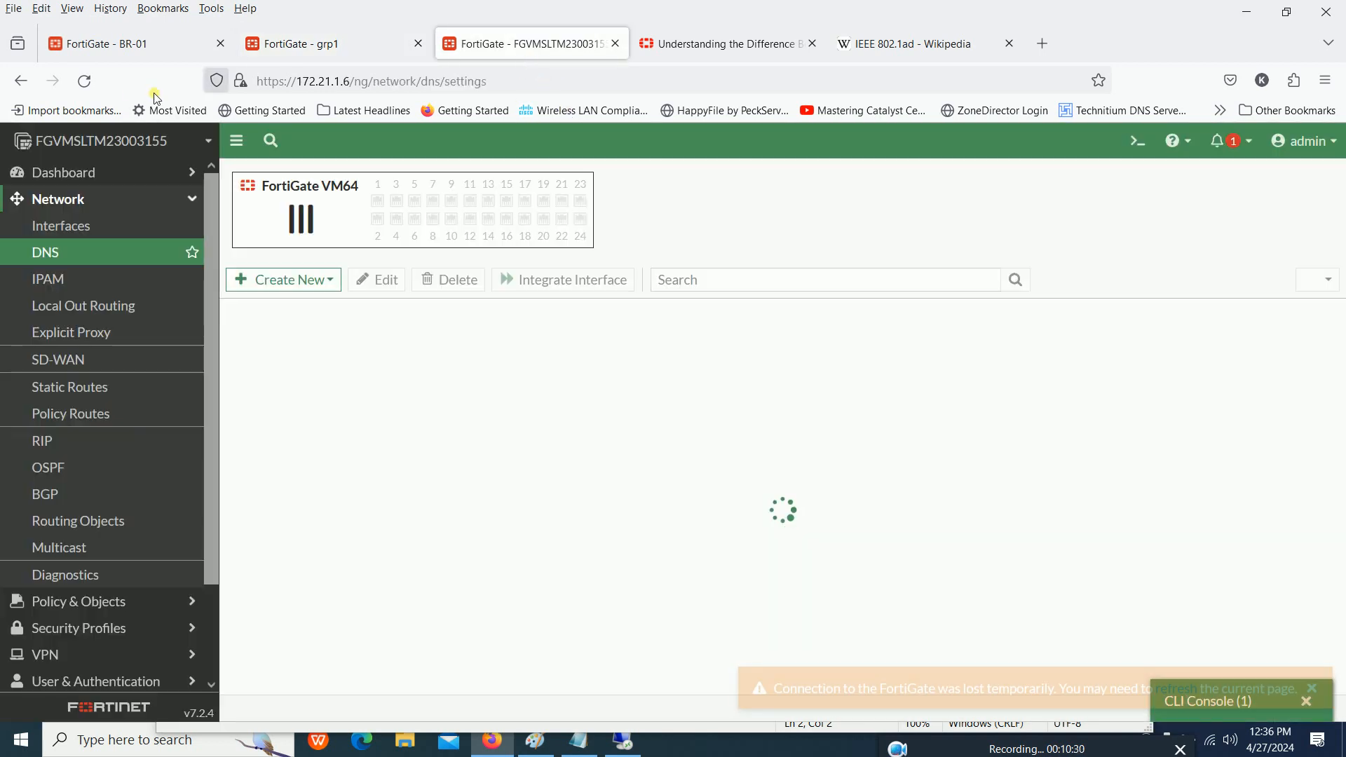
{"action": "left_click", "coordinate": [94, 82]}
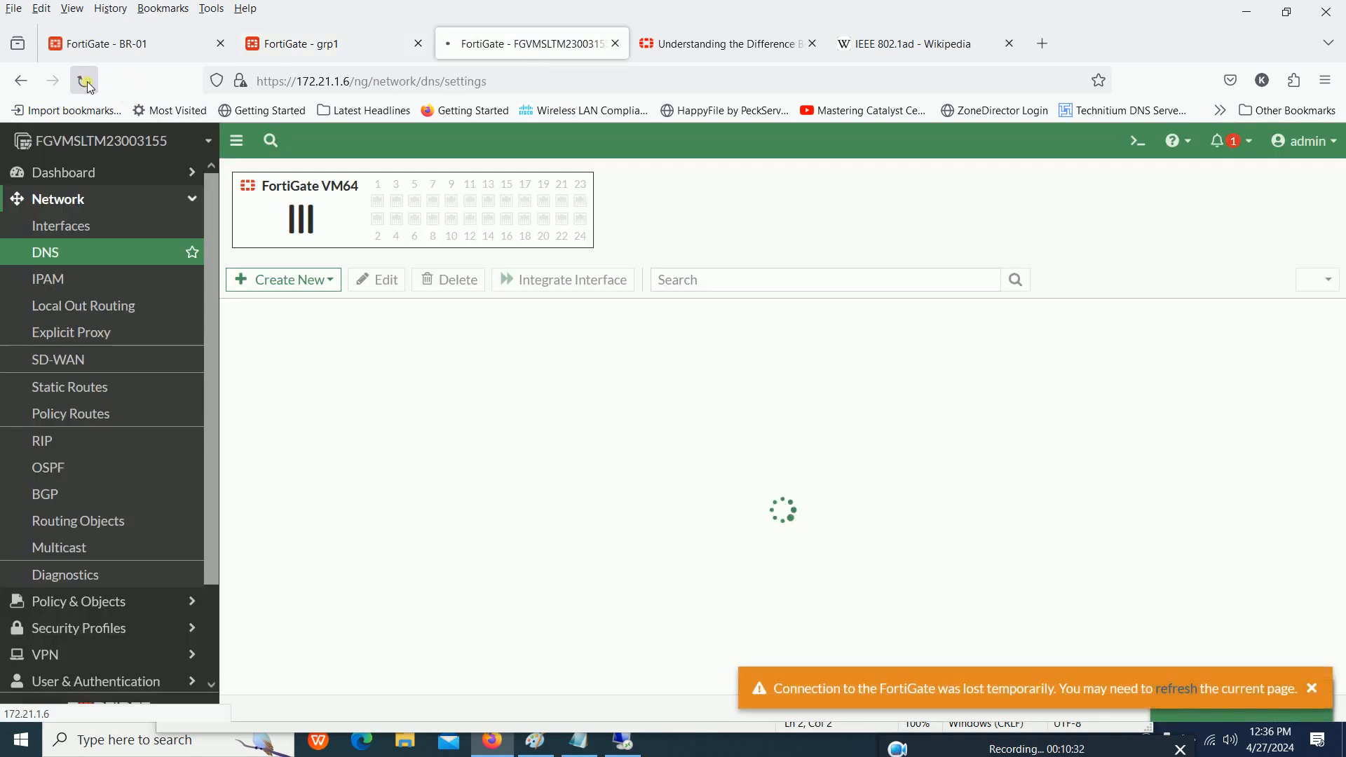
- Open the CLI console on grp1 and enter the config system gre-tunnel context
{"action": "left_click", "coordinate": [319, 49]}
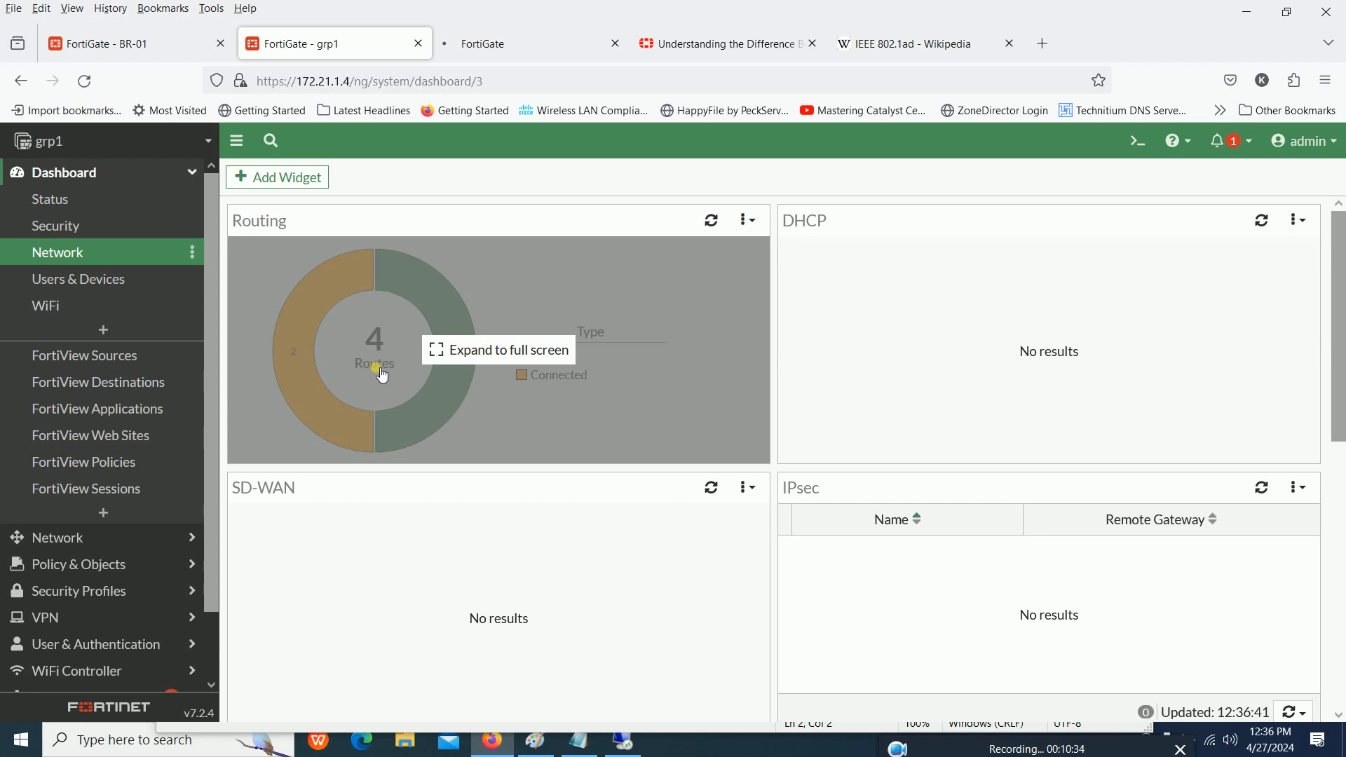
{"action": "left_click", "coordinate": [1137, 141]}
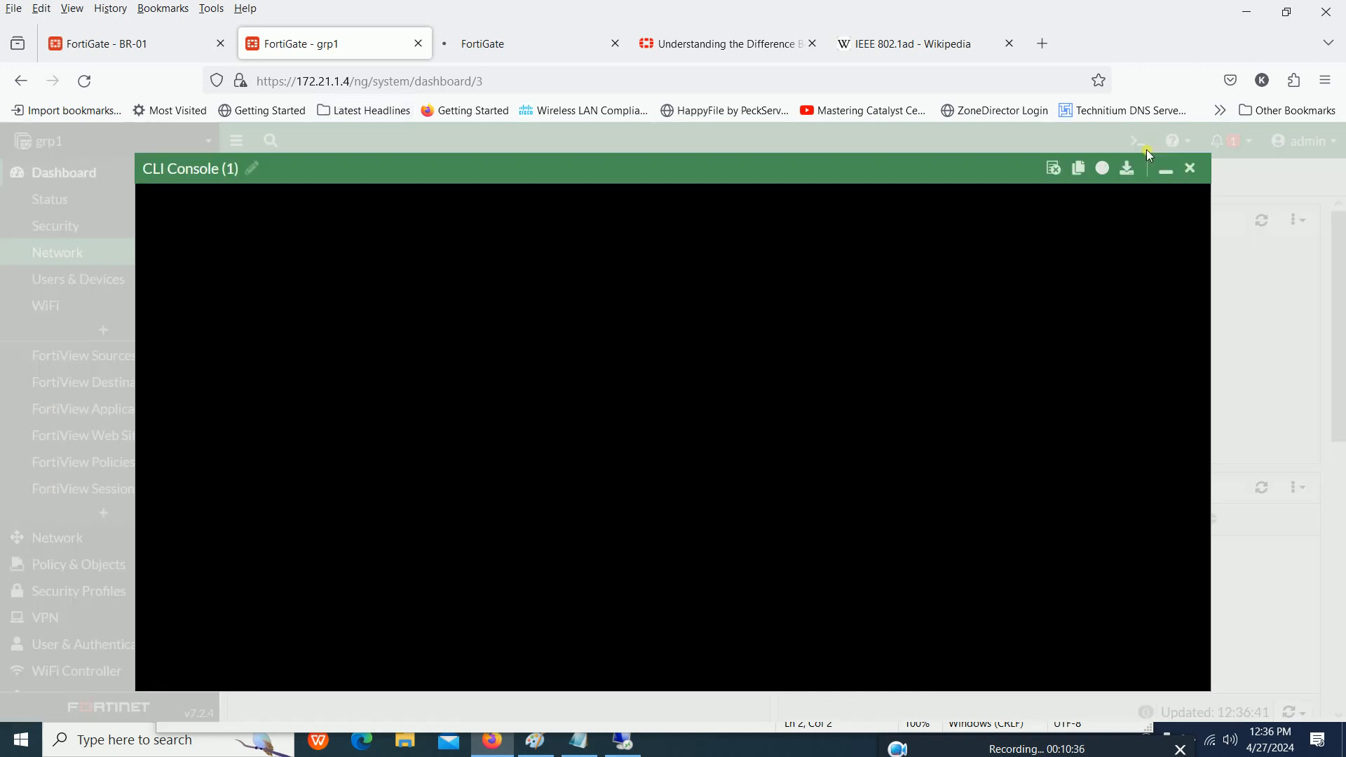
{"action": "type", "text": "config system"}
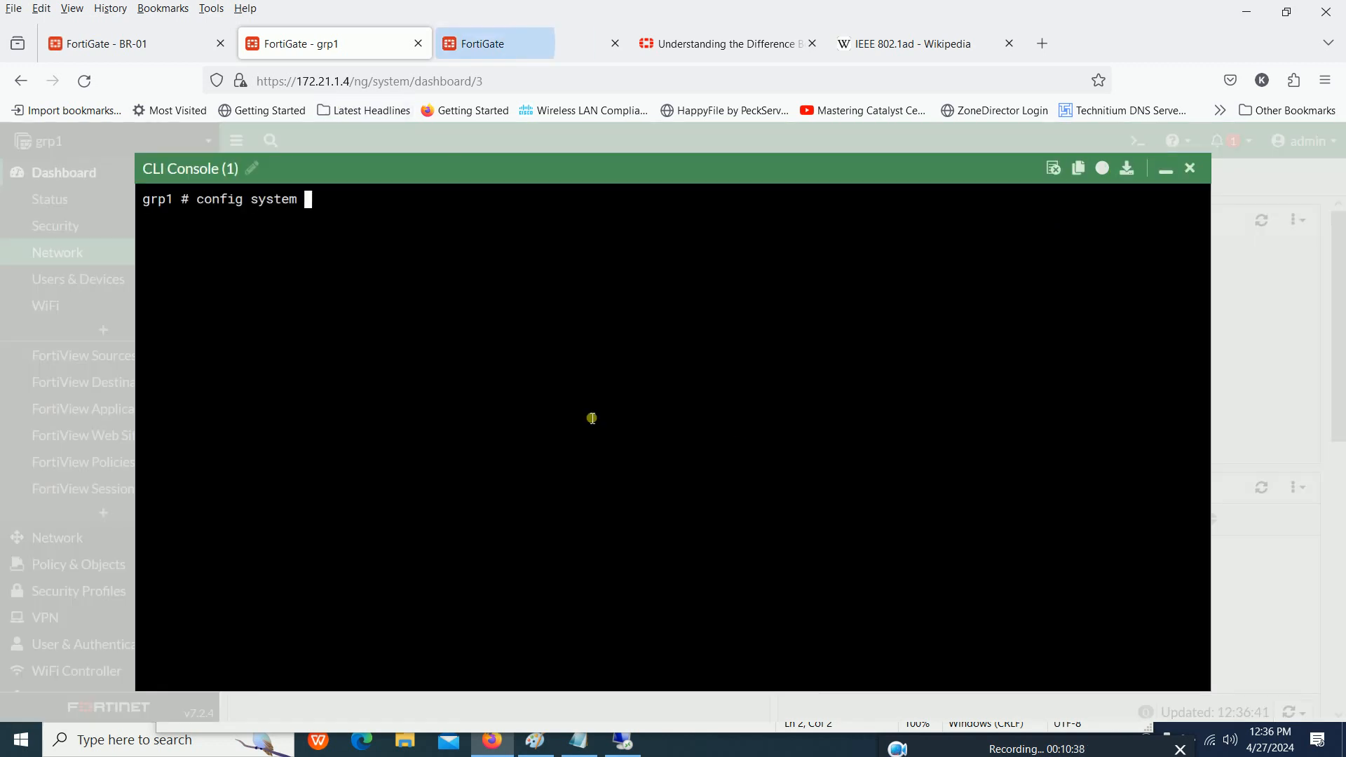
{"action": "type", "text": " gre-tunnel"}
{"action": "key", "text": "Return"}
{"action": "key", "text": "Return"}
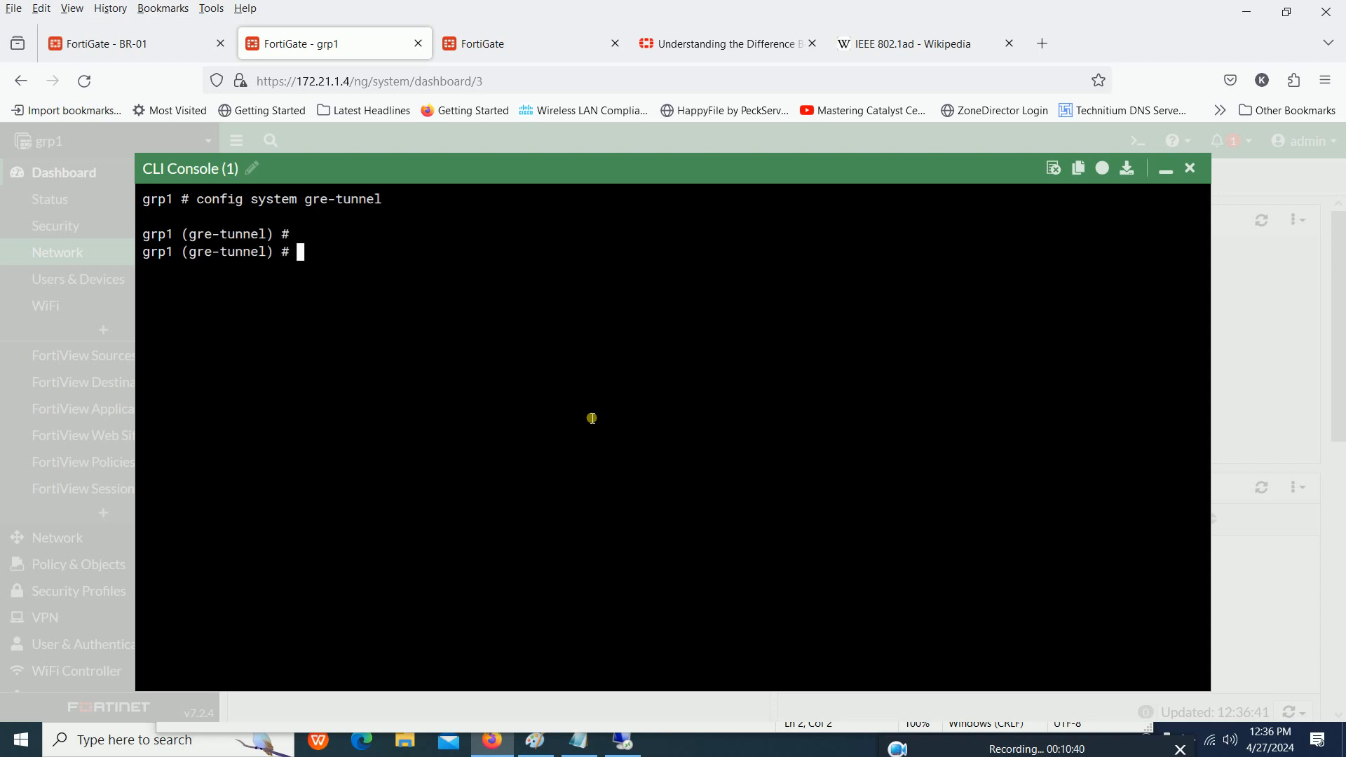
- Paste the edited br1 tunnel block into the grp1 console and compare its local-gw with the FortiGate's address in the URL
{"action": "key", "text": "ctrl+v"}
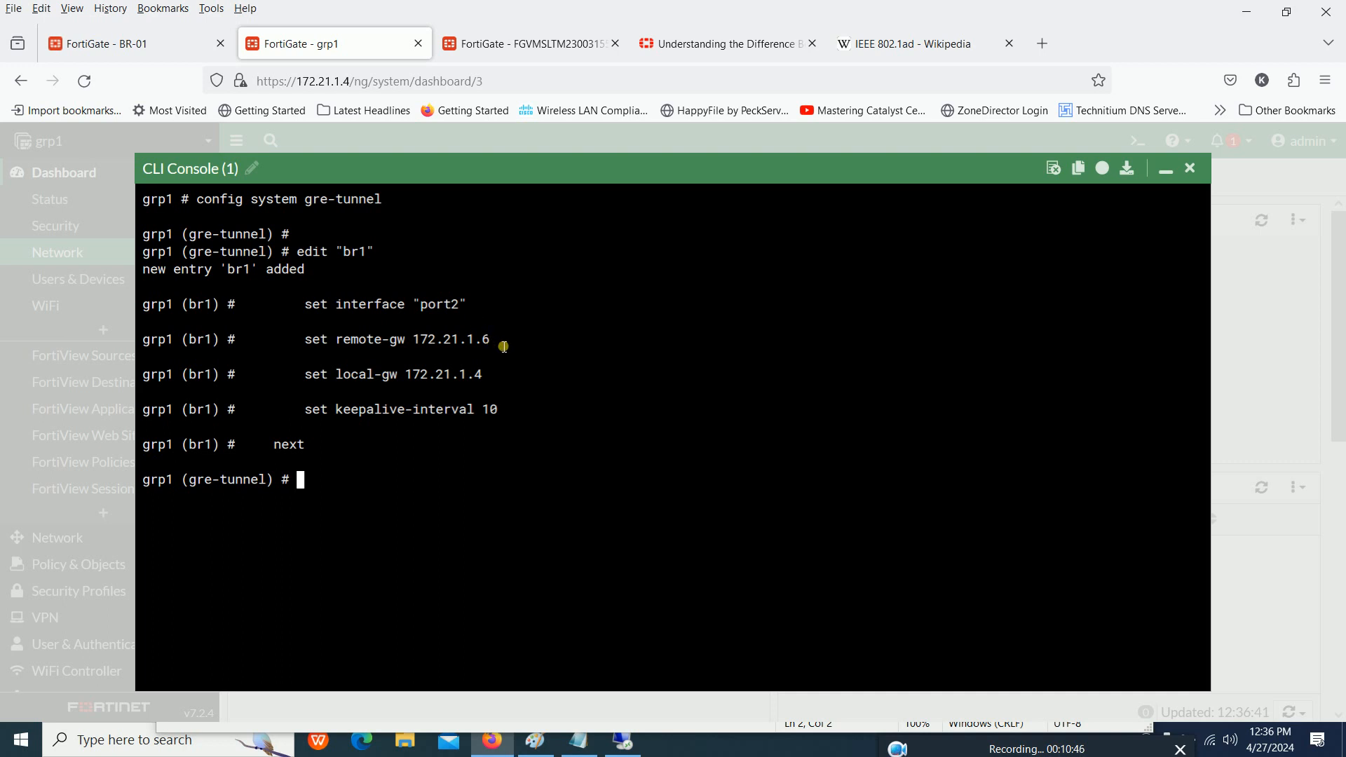
{"action": "left_click_drag", "start_coordinate": [499, 373], "coordinate": [466, 374]}
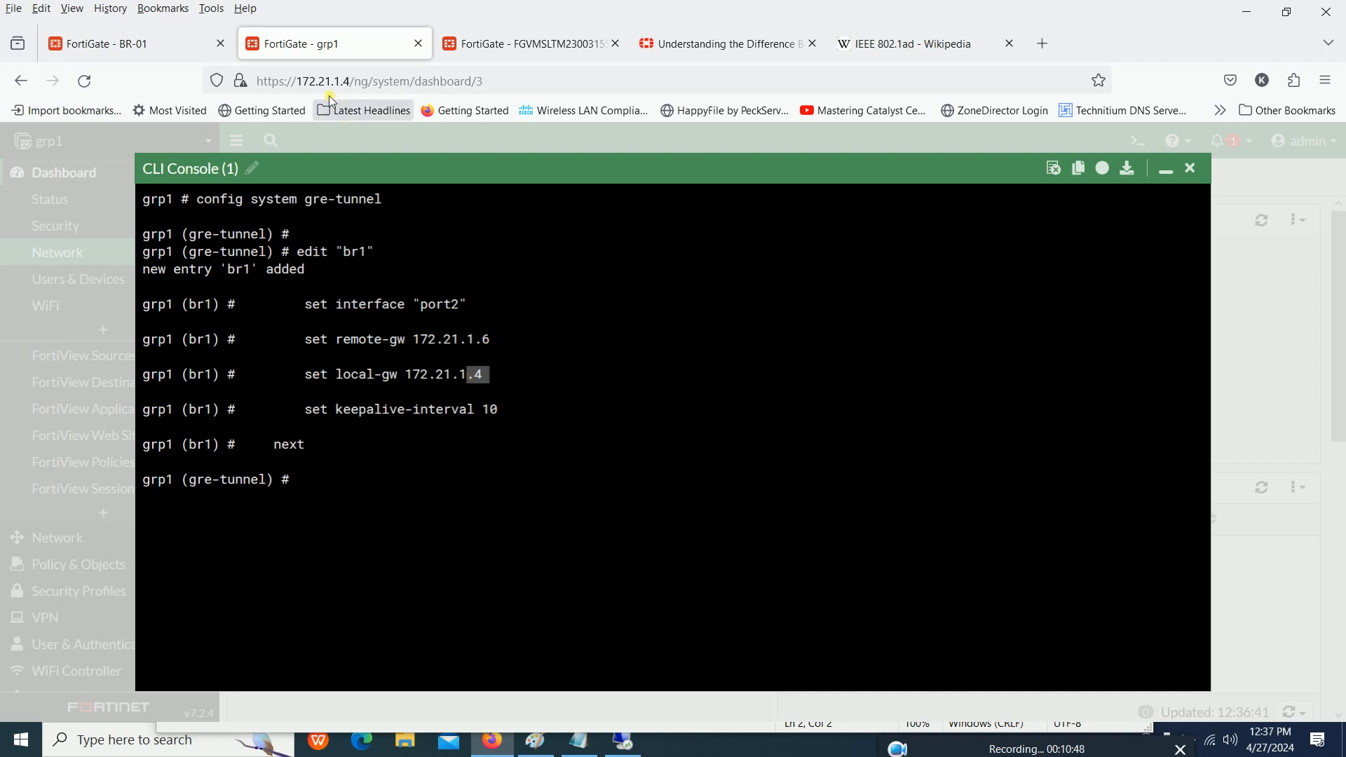
{"action": "left_click", "coordinate": [347, 83]}
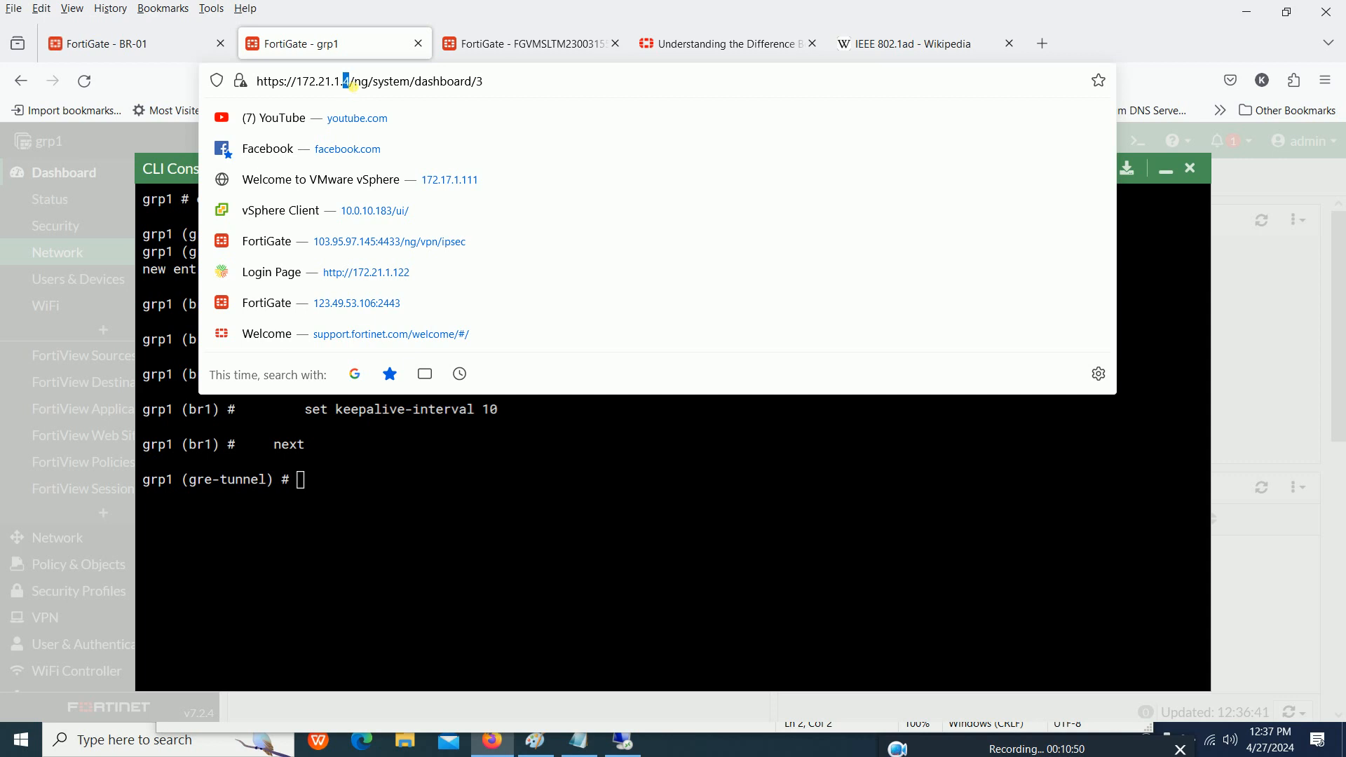
- Display the gre-tunnel configuration in the grp1 console with show and save it with end
{"action": "left_click", "coordinate": [446, 441]}
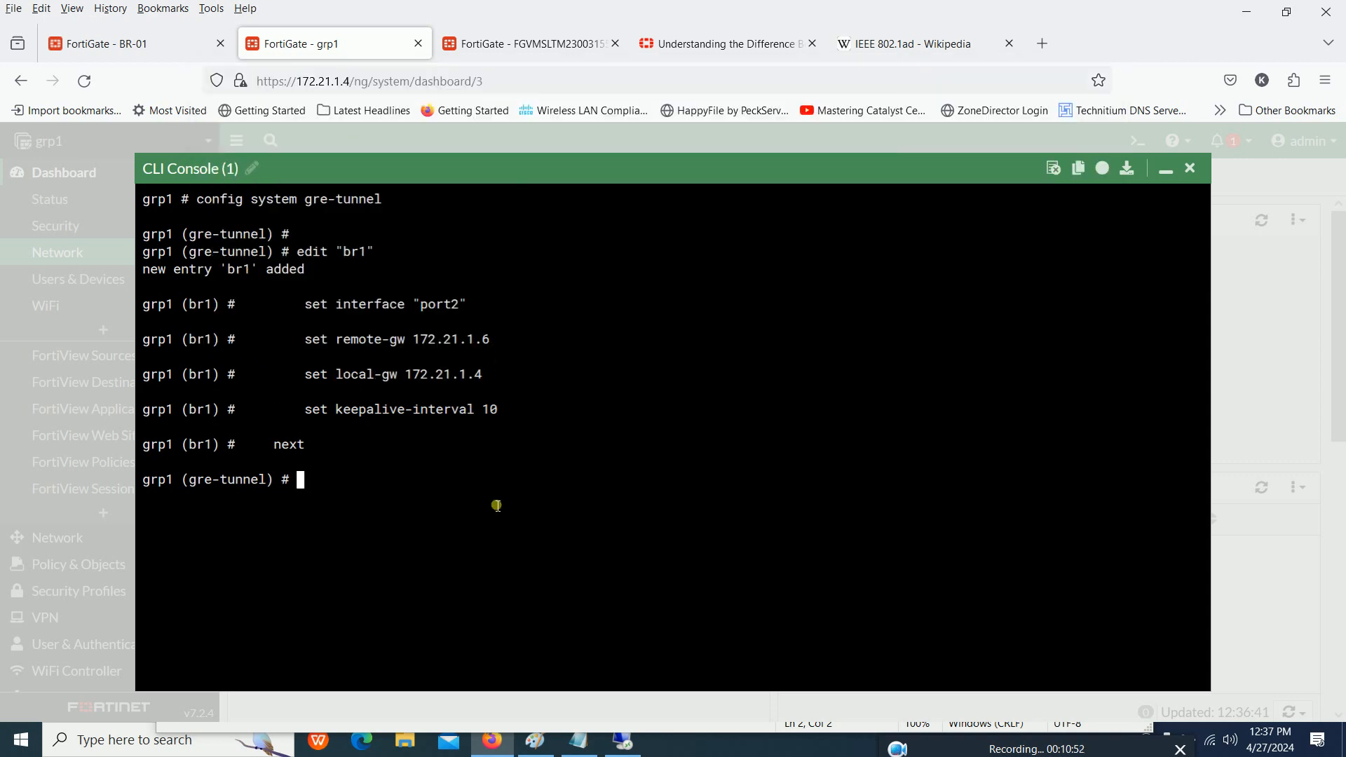
{"action": "type", "text": "show"}
{"action": "key", "text": "Return"}
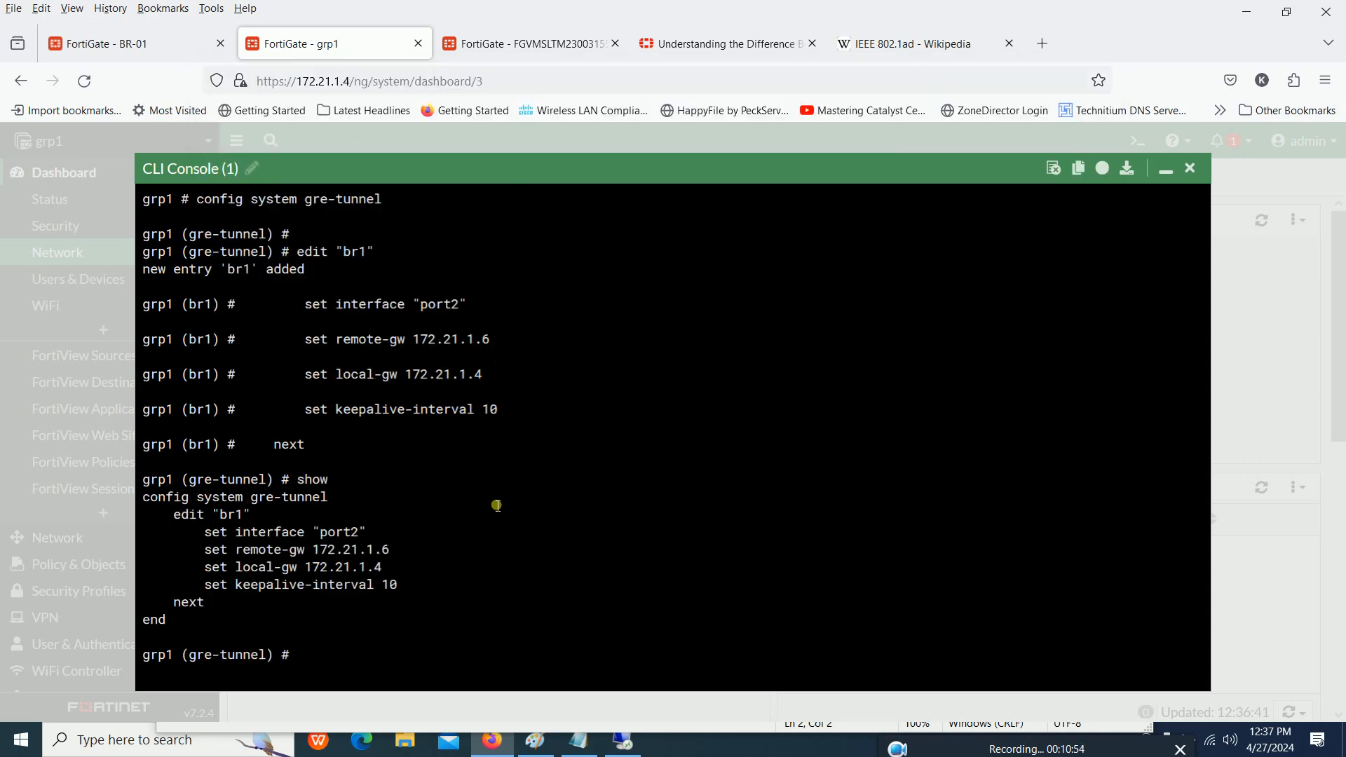
{"action": "type", "text": "end"}
{"action": "key", "text": "Return"}
{"action": "key", "text": "Return"}
{"action": "key", "text": "Return"}
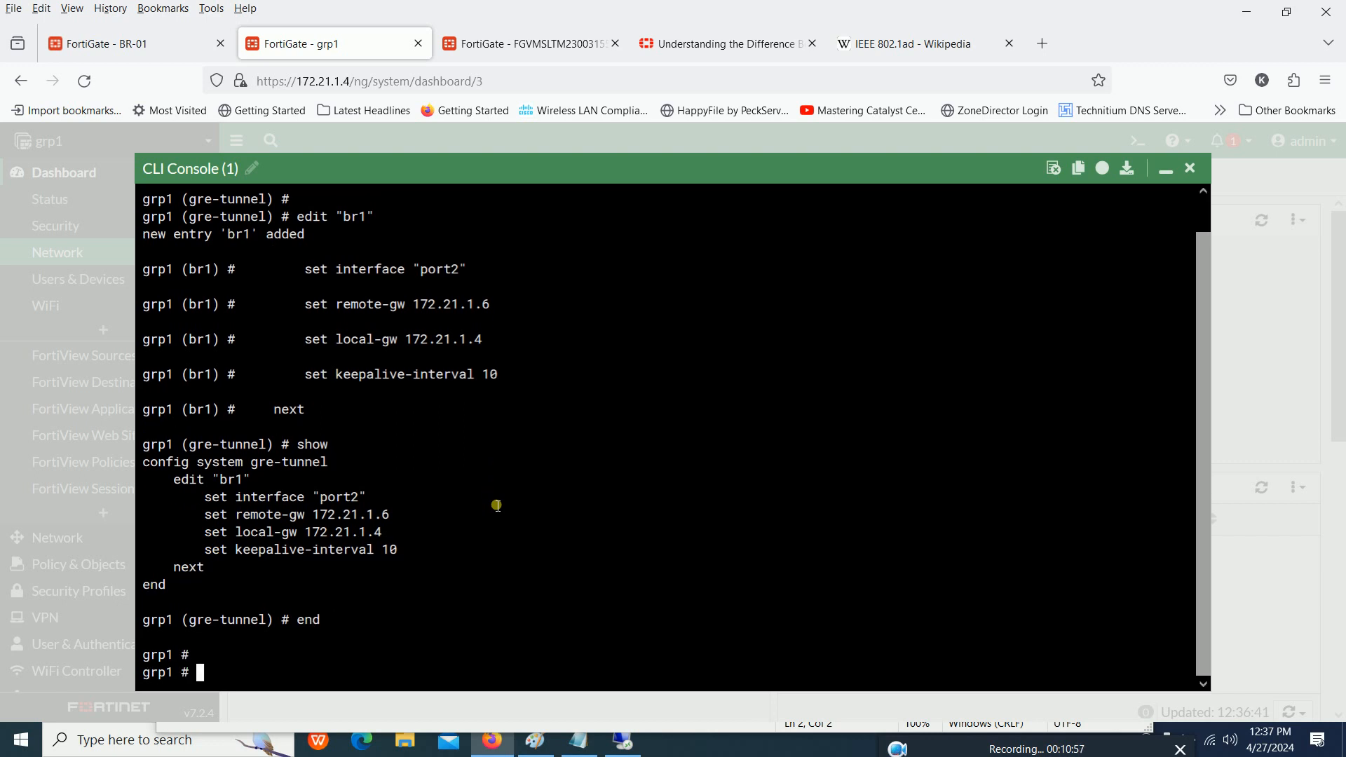
- Minimize the CLI console, open grp1's network interface list and examine the br1 tunnel and port2 entries
{"action": "left_click", "coordinate": [1166, 170]}
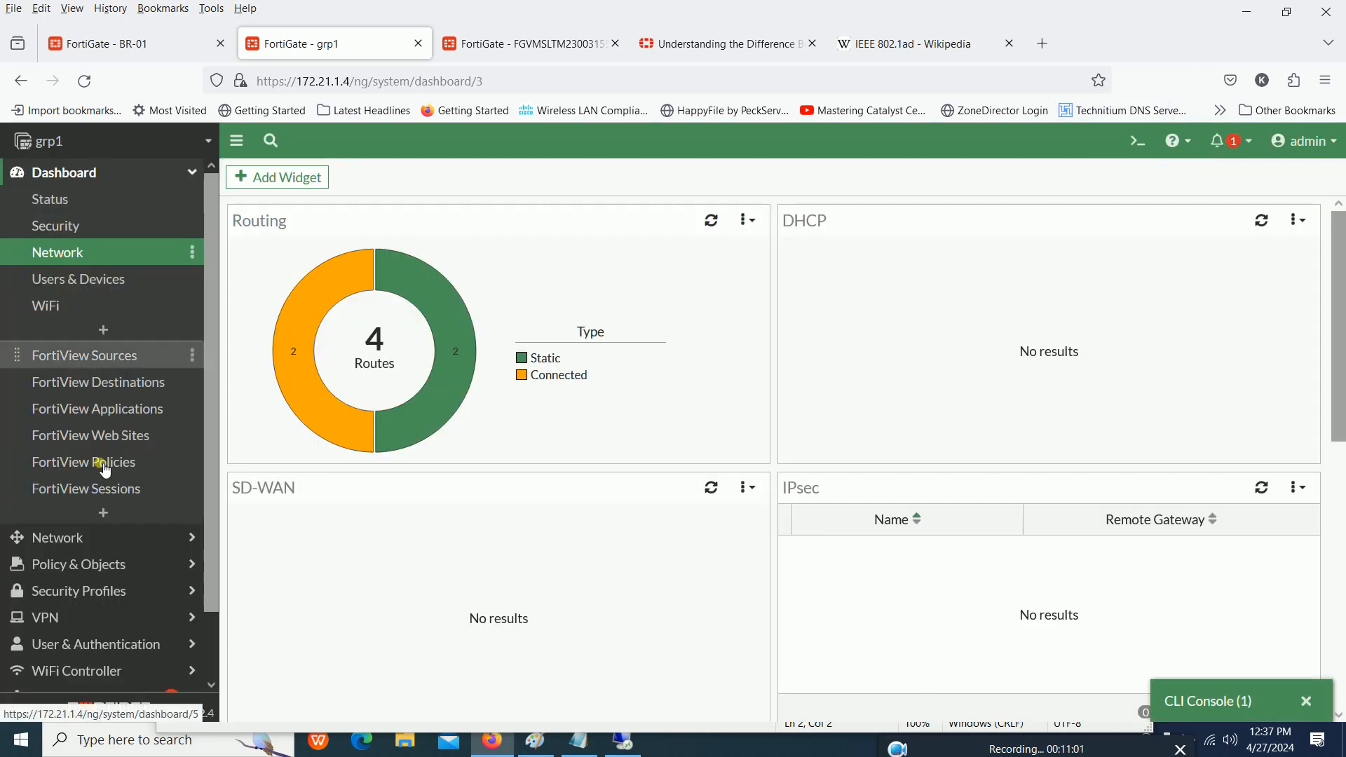
{"action": "left_click", "coordinate": [85, 537]}
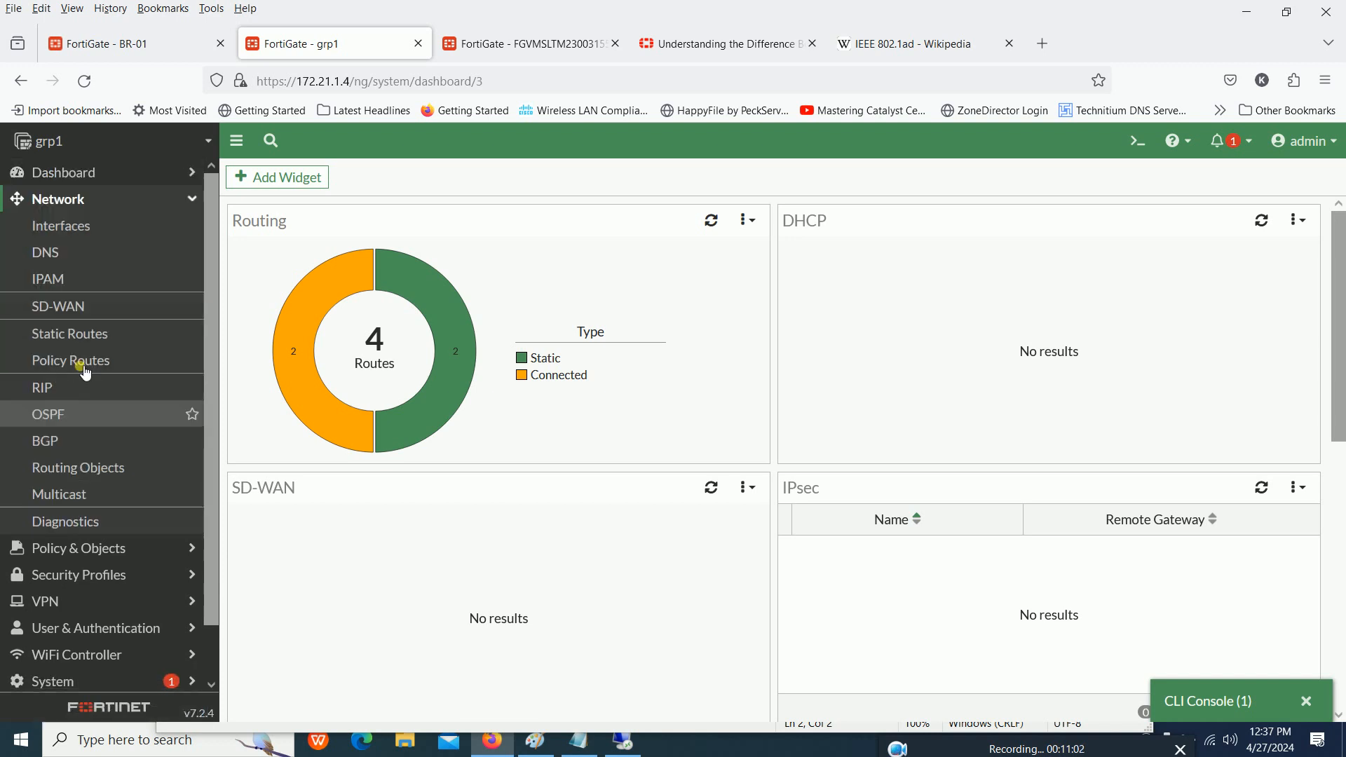
{"action": "left_click", "coordinate": [76, 234]}
{"action": "scroll", "coordinate": [556, 490], "scroll_direction": "down", "scroll_amount": 2}
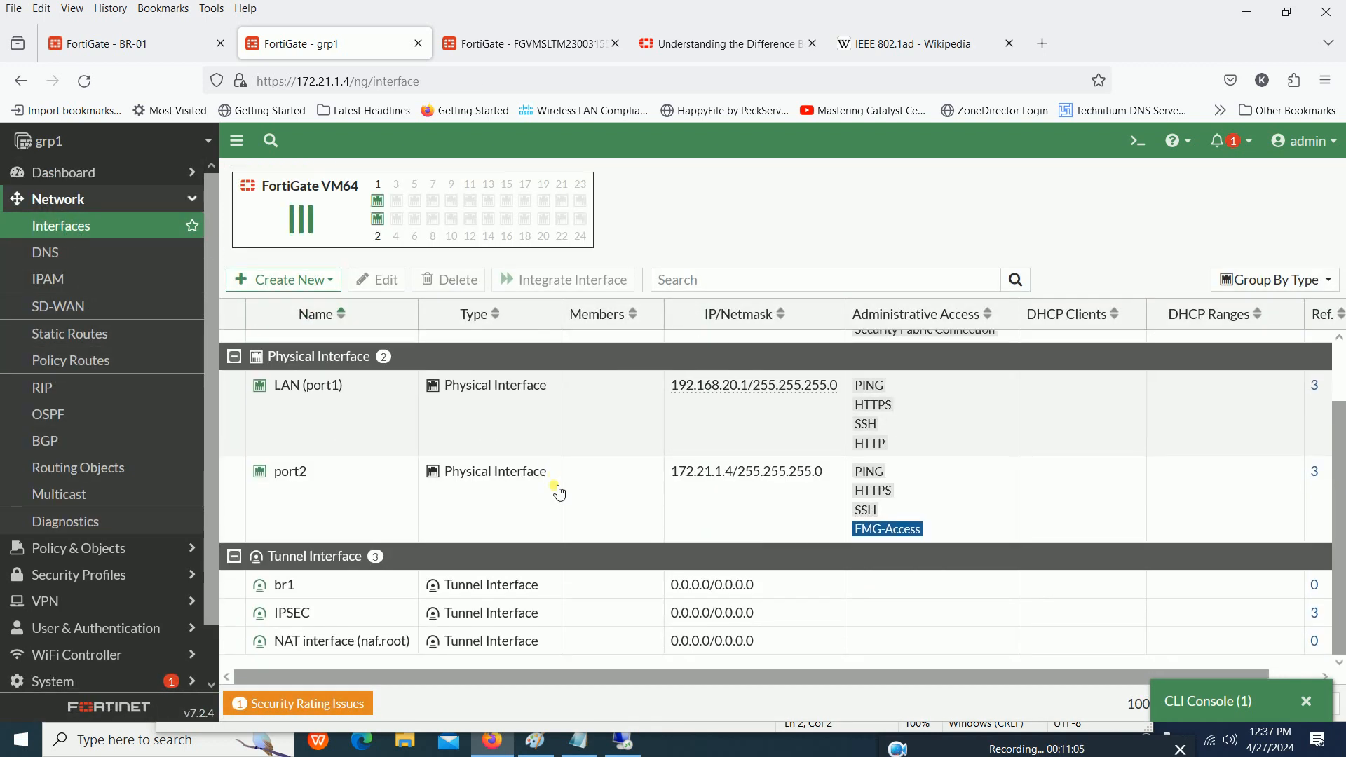
{"action": "left_click", "coordinate": [312, 607]}
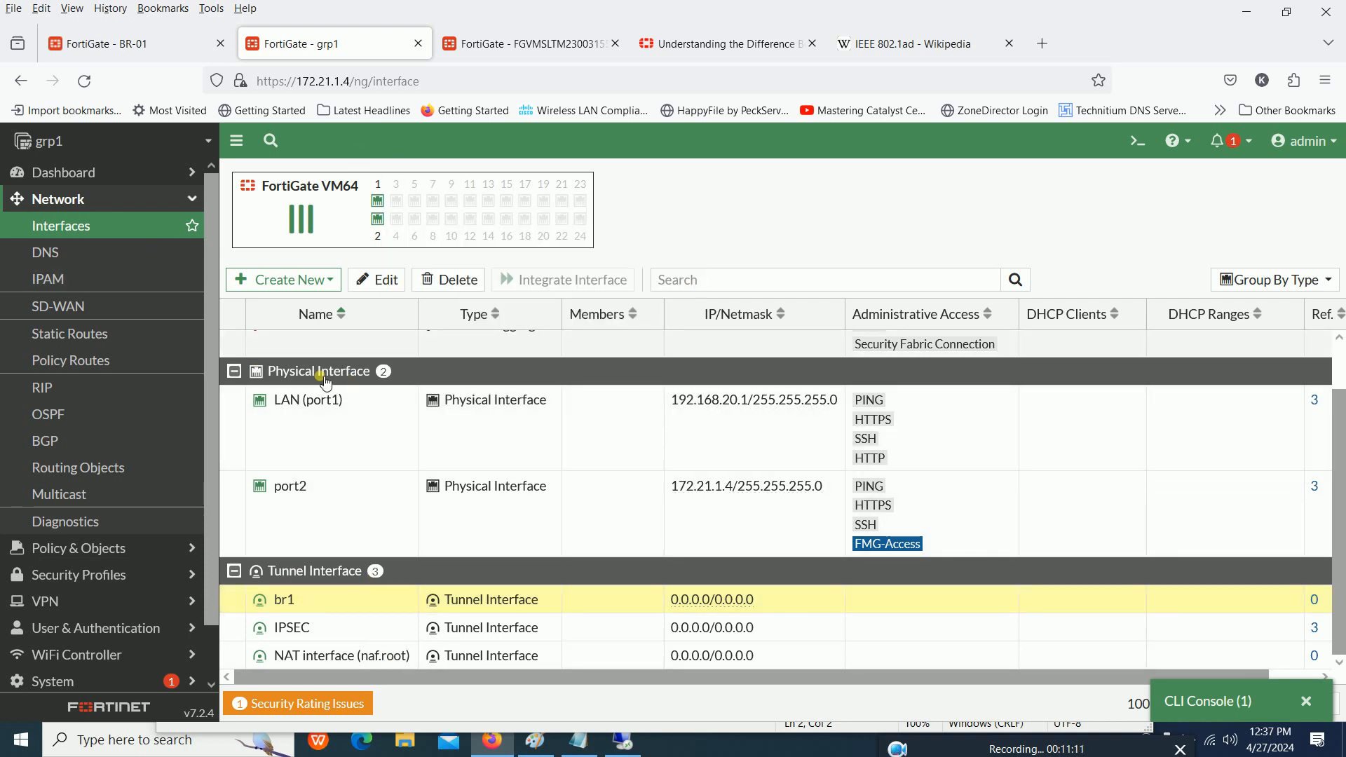
{"action": "scroll", "coordinate": [315, 409], "scroll_direction": "up", "scroll_amount": 1}
{"action": "scroll", "coordinate": [316, 406], "scroll_direction": "down", "scroll_amount": 1}
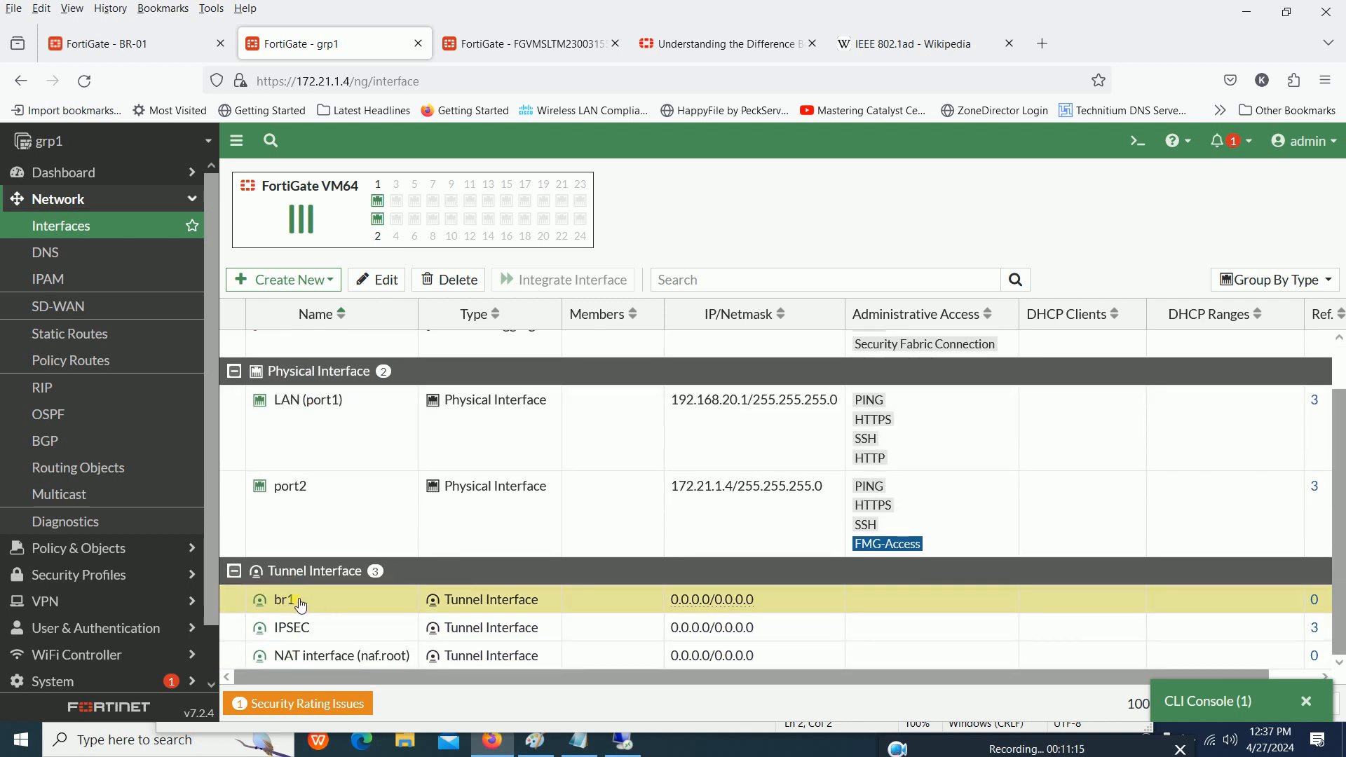
{"action": "mouse_move", "coordinate": [298, 607]}
{"action": "left_click", "coordinate": [293, 503]}
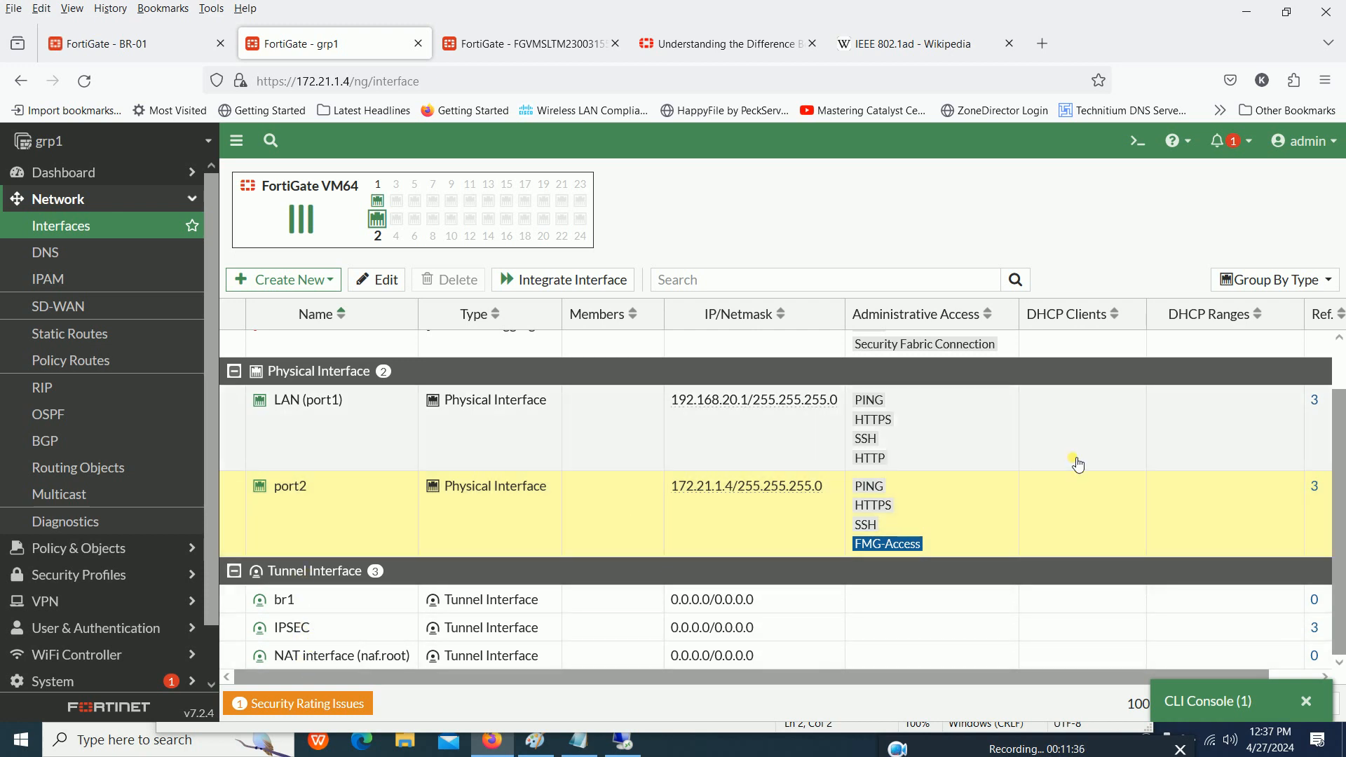
- View the interface list grouped by role, by zone and without grouping, and return it to grouping by type
{"action": "left_click", "coordinate": [1293, 280]}
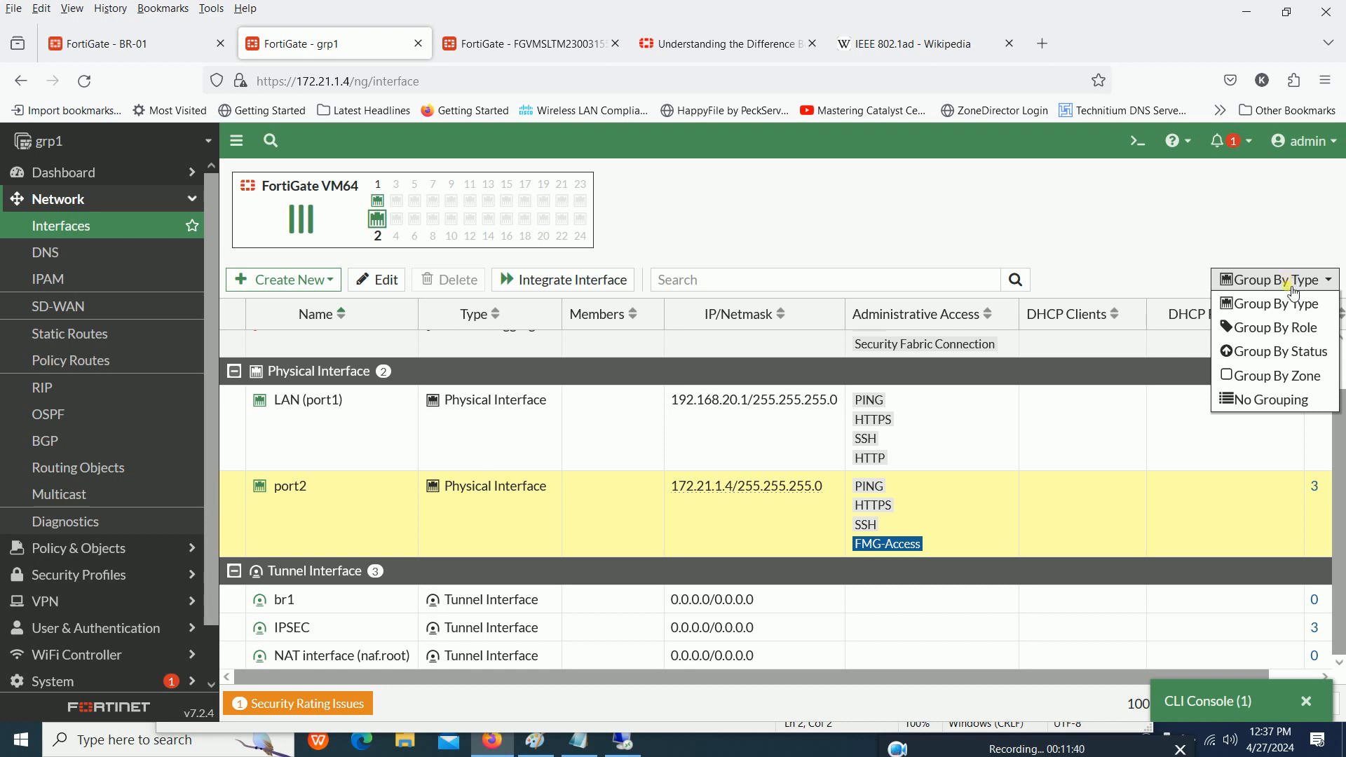
{"action": "left_click", "coordinate": [1295, 306]}
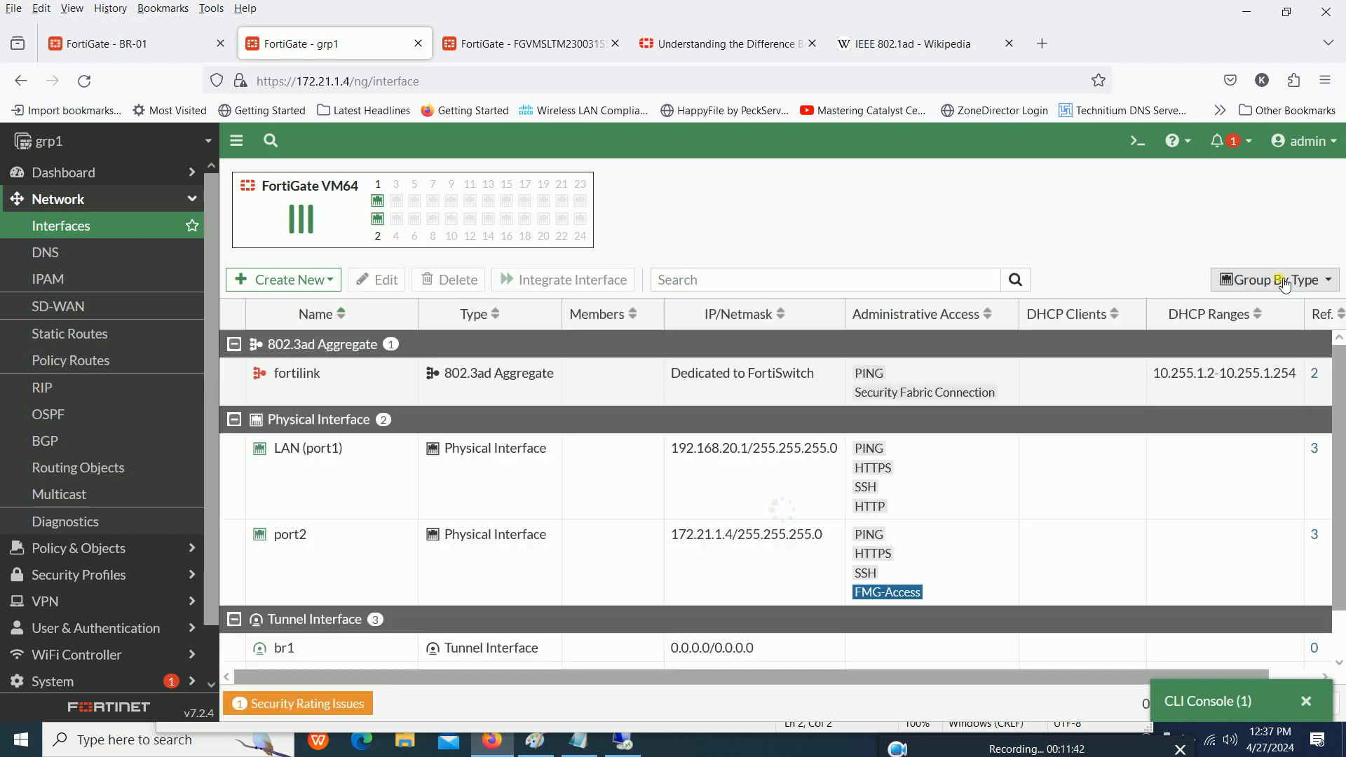
{"action": "left_click", "coordinate": [1284, 281]}
{"action": "left_click", "coordinate": [1270, 327]}
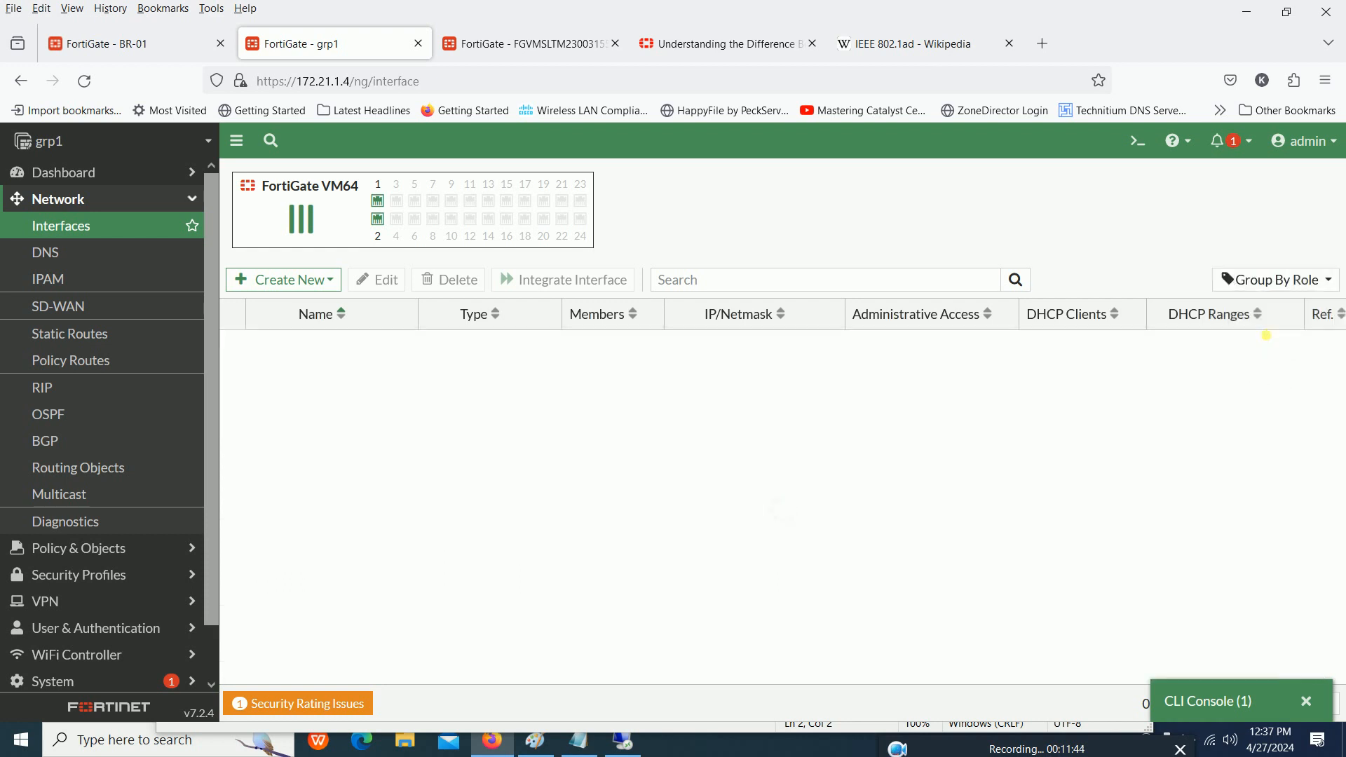
{"action": "left_click", "coordinate": [1269, 281]}
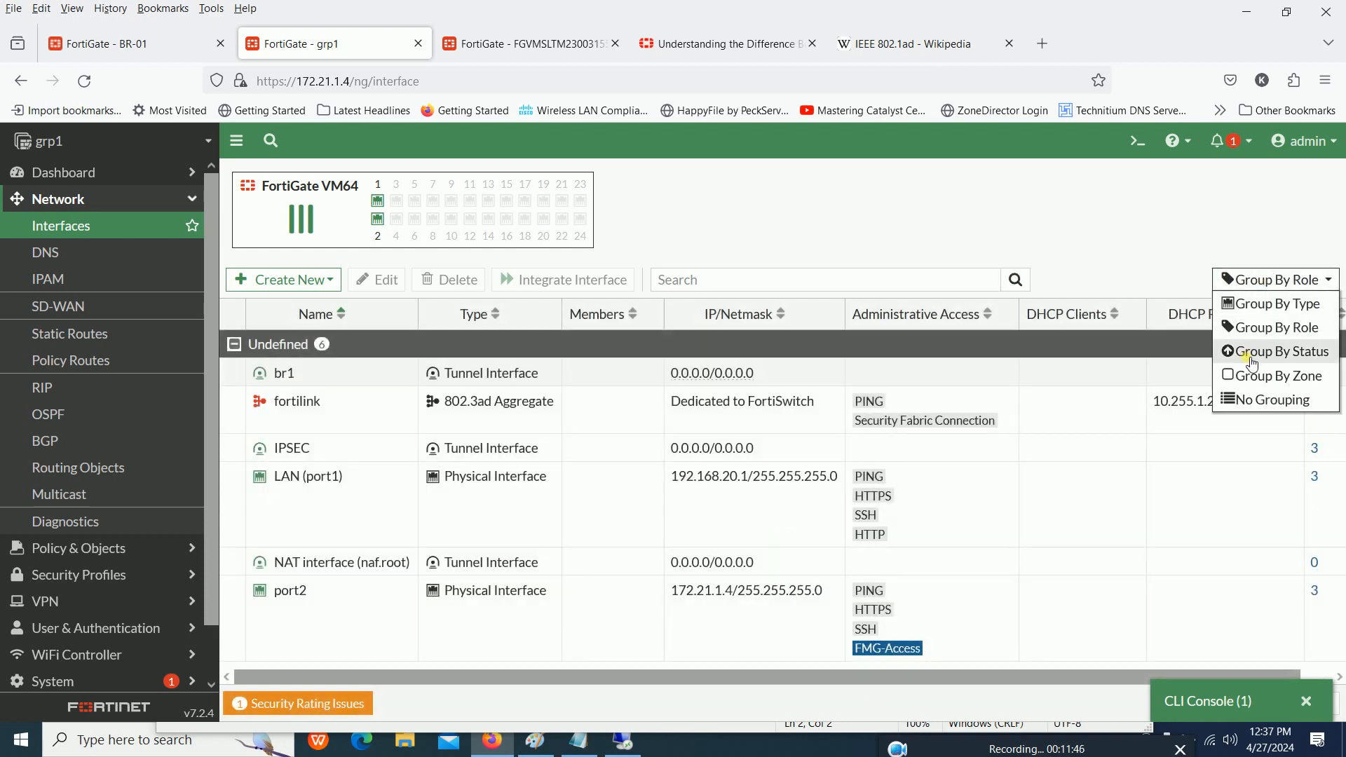
{"action": "left_click", "coordinate": [1253, 382]}
{"action": "left_click", "coordinate": [1261, 280]}
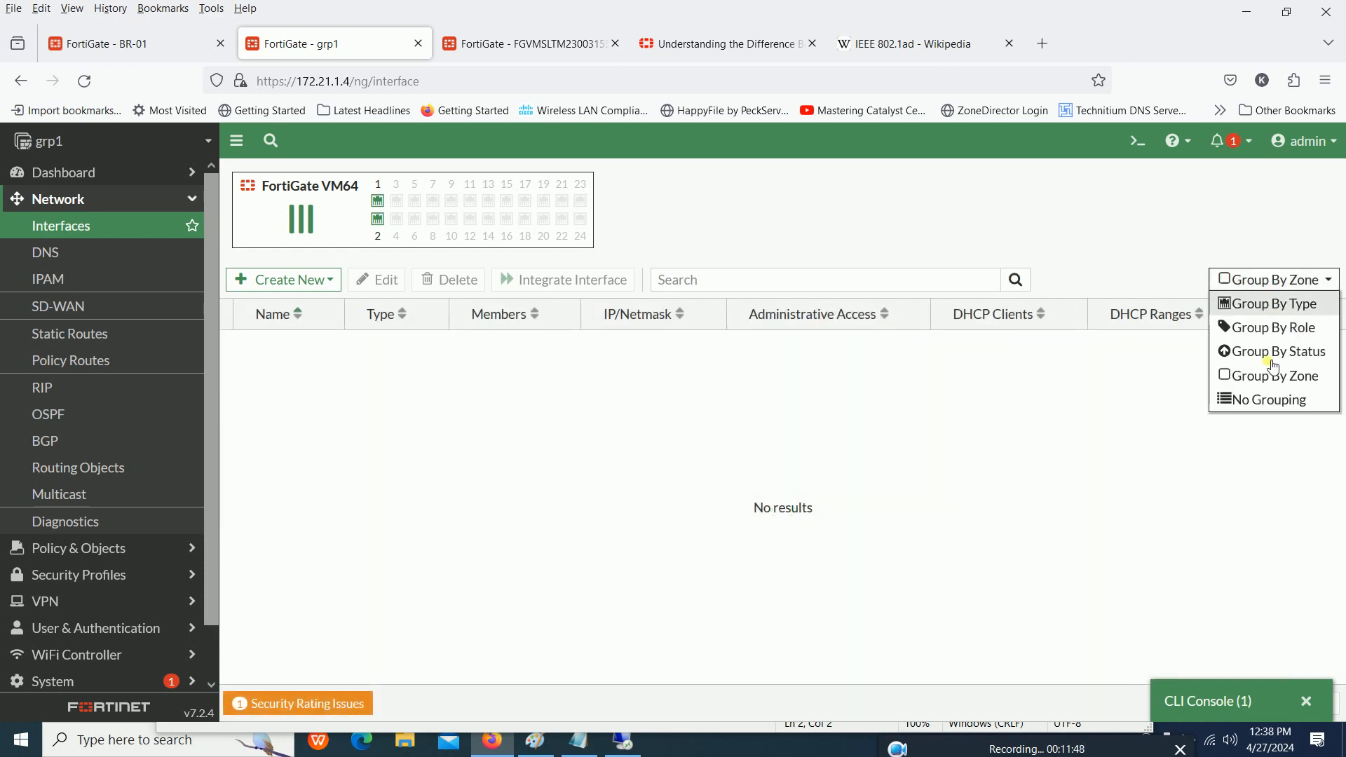
{"action": "left_click", "coordinate": [1248, 396]}
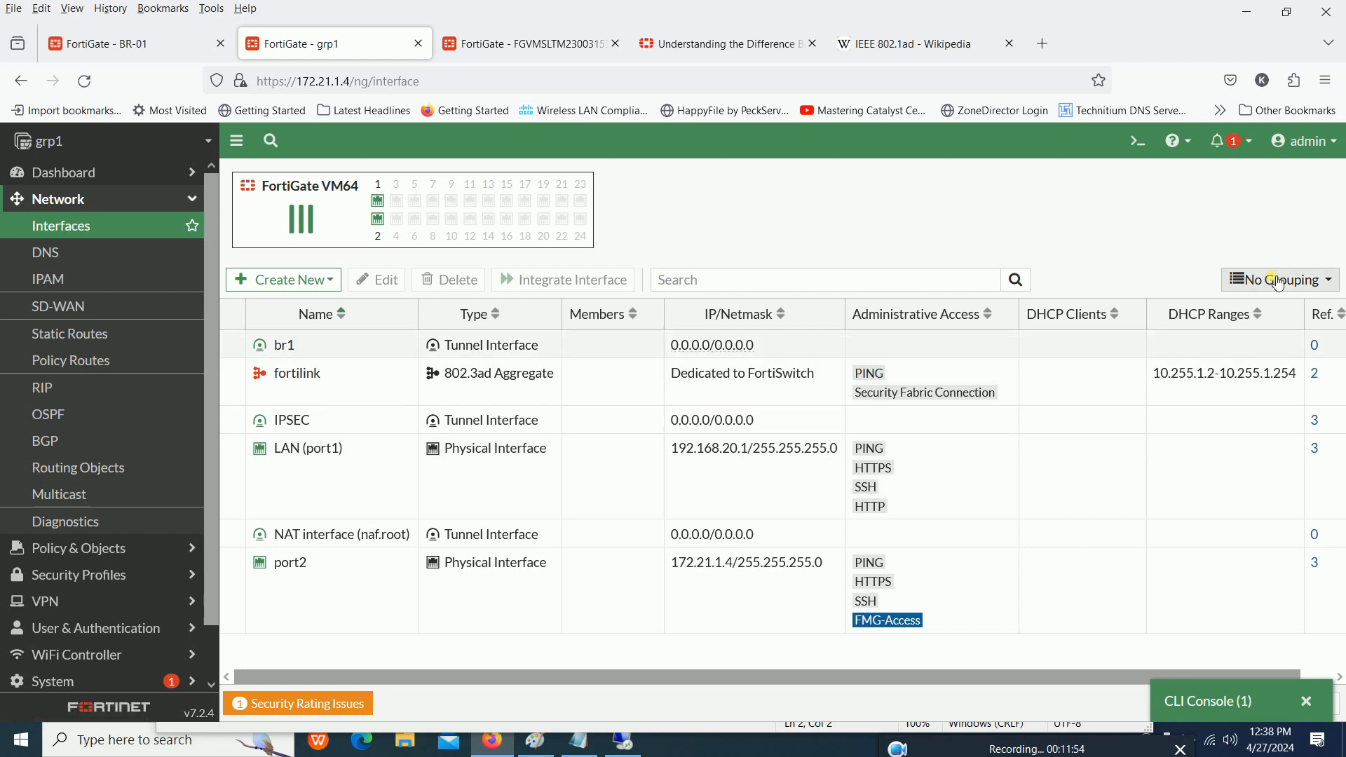
{"action": "left_click", "coordinate": [1286, 279]}
{"action": "left_click", "coordinate": [1271, 307]}
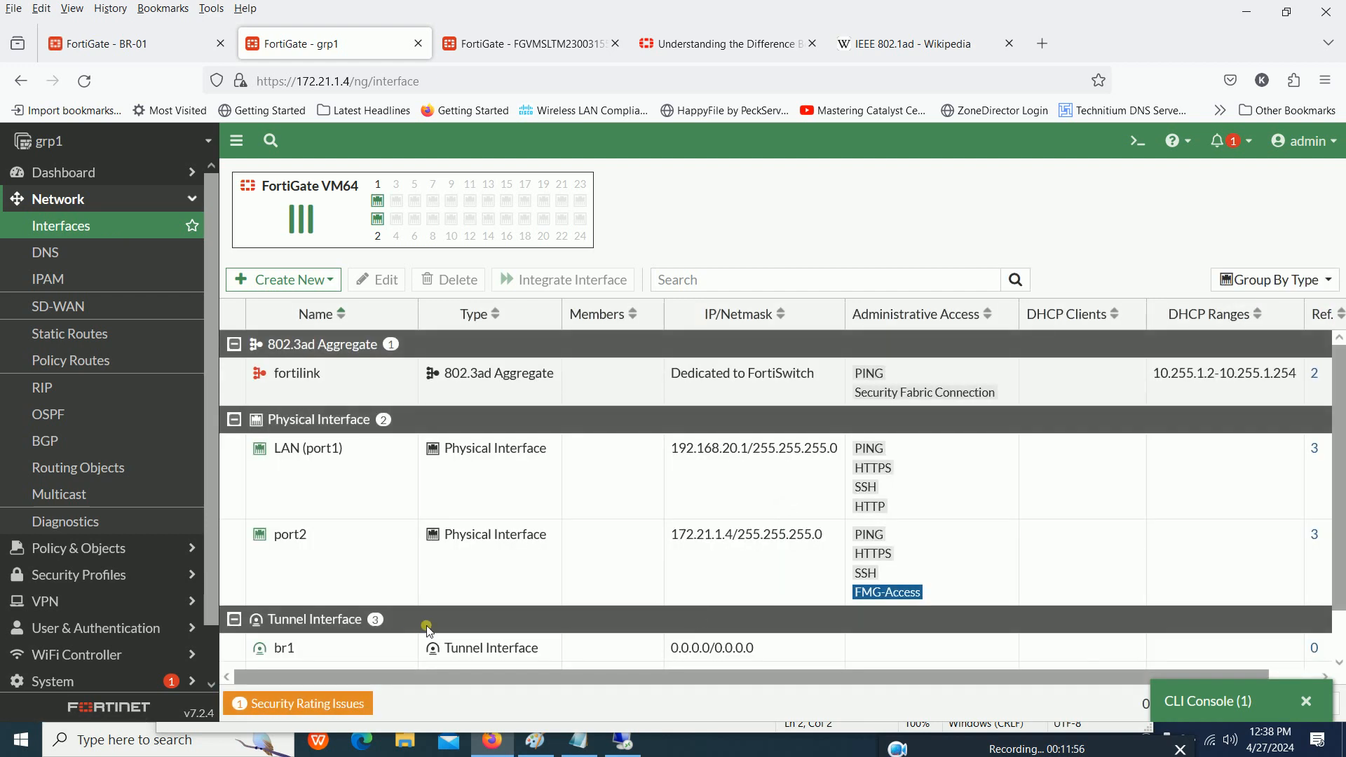
- Examine the IP/Netmask entries of the br1 and IPSEC tunnel interfaces
{"action": "scroll", "coordinate": [393, 620], "scroll_direction": "down", "scroll_amount": 2}
{"action": "left_click", "coordinate": [364, 612]}
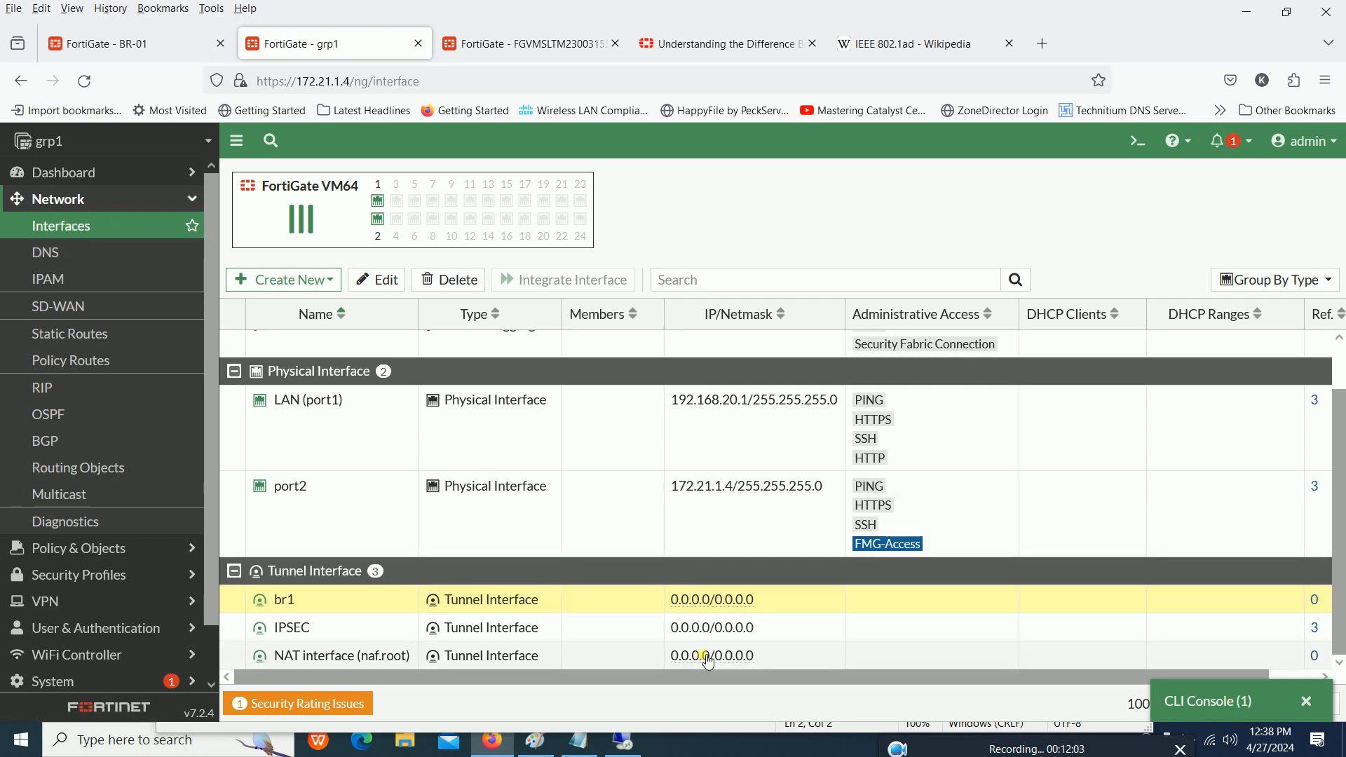
{"action": "scroll", "coordinate": [525, 370], "scroll_direction": "up", "scroll_amount": 1}
{"action": "scroll", "coordinate": [354, 553], "scroll_direction": "down", "scroll_amount": 1}
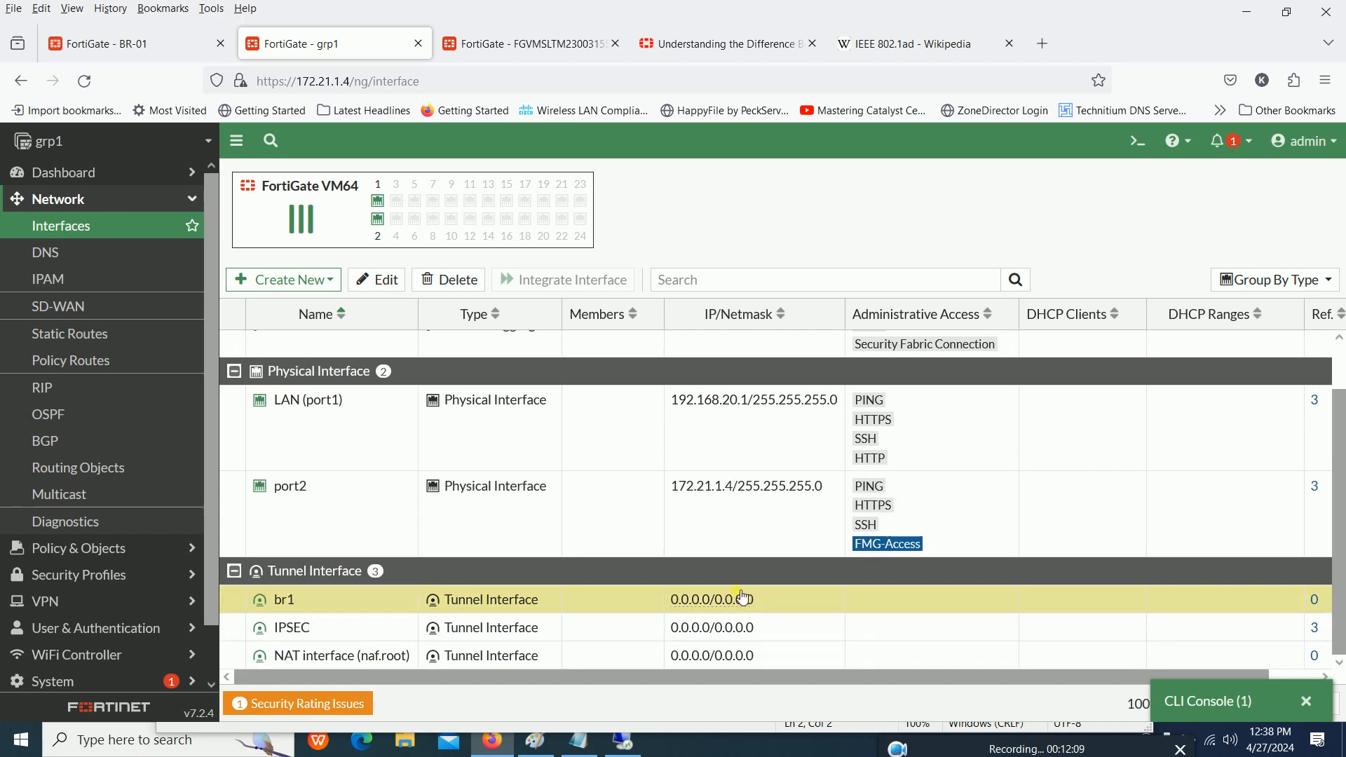
{"action": "left_click", "coordinate": [299, 633]}
{"action": "mouse_move", "coordinate": [302, 633]}
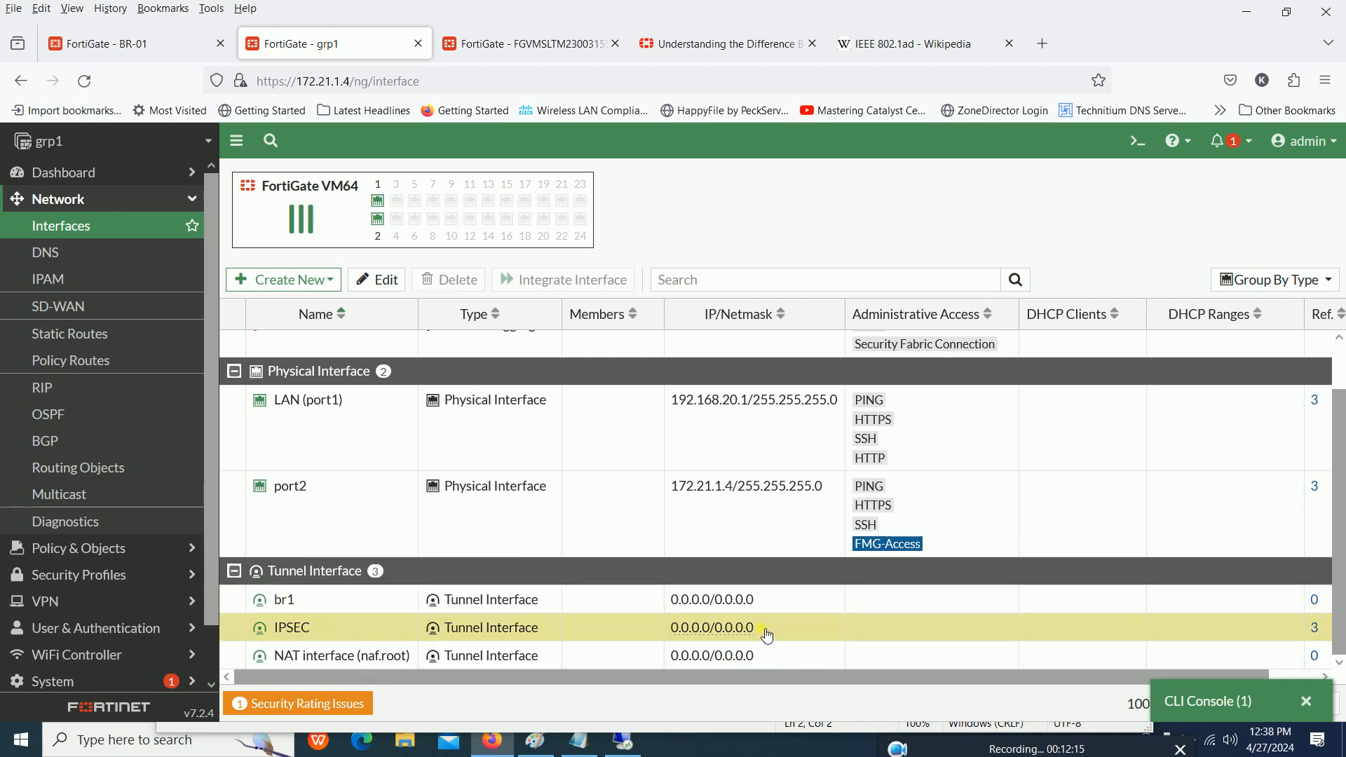
{"action": "left_click_drag", "start_coordinate": [763, 628], "coordinate": [673, 636]}
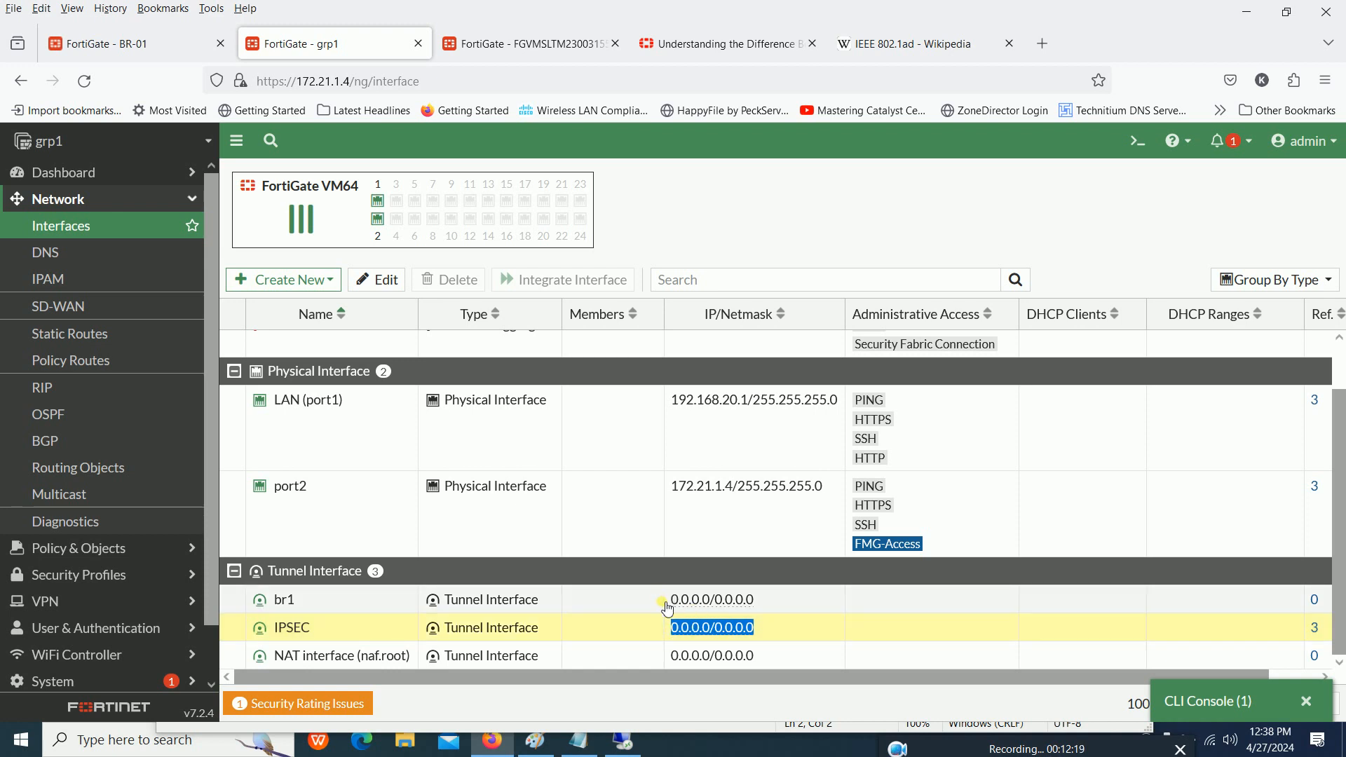
- Open the br1 tunnel interface for editing and examine its IP and Remote IP/Netmask settings
{"action": "double_click", "coordinate": [666, 601]}
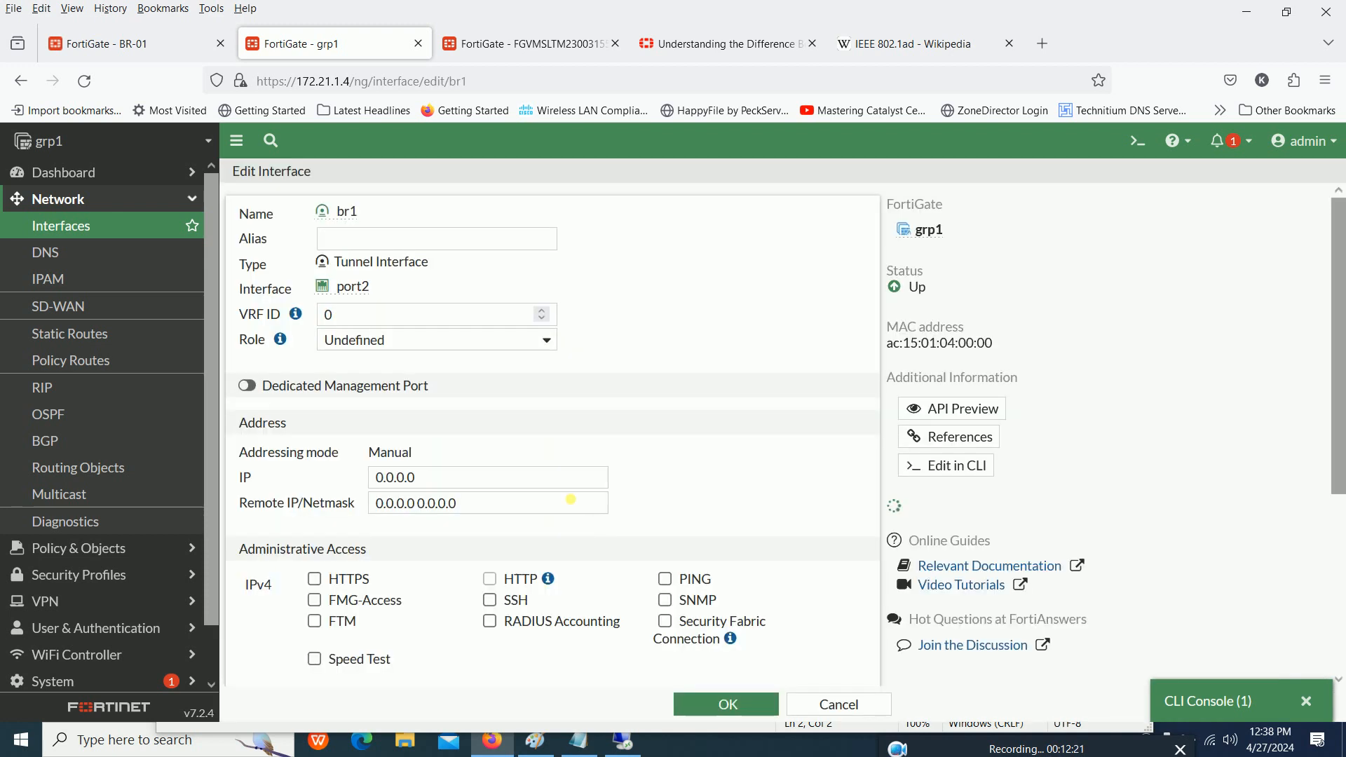
{"action": "scroll", "coordinate": [408, 306], "scroll_direction": "down", "scroll_amount": 2}
{"action": "left_click", "coordinate": [441, 370]}
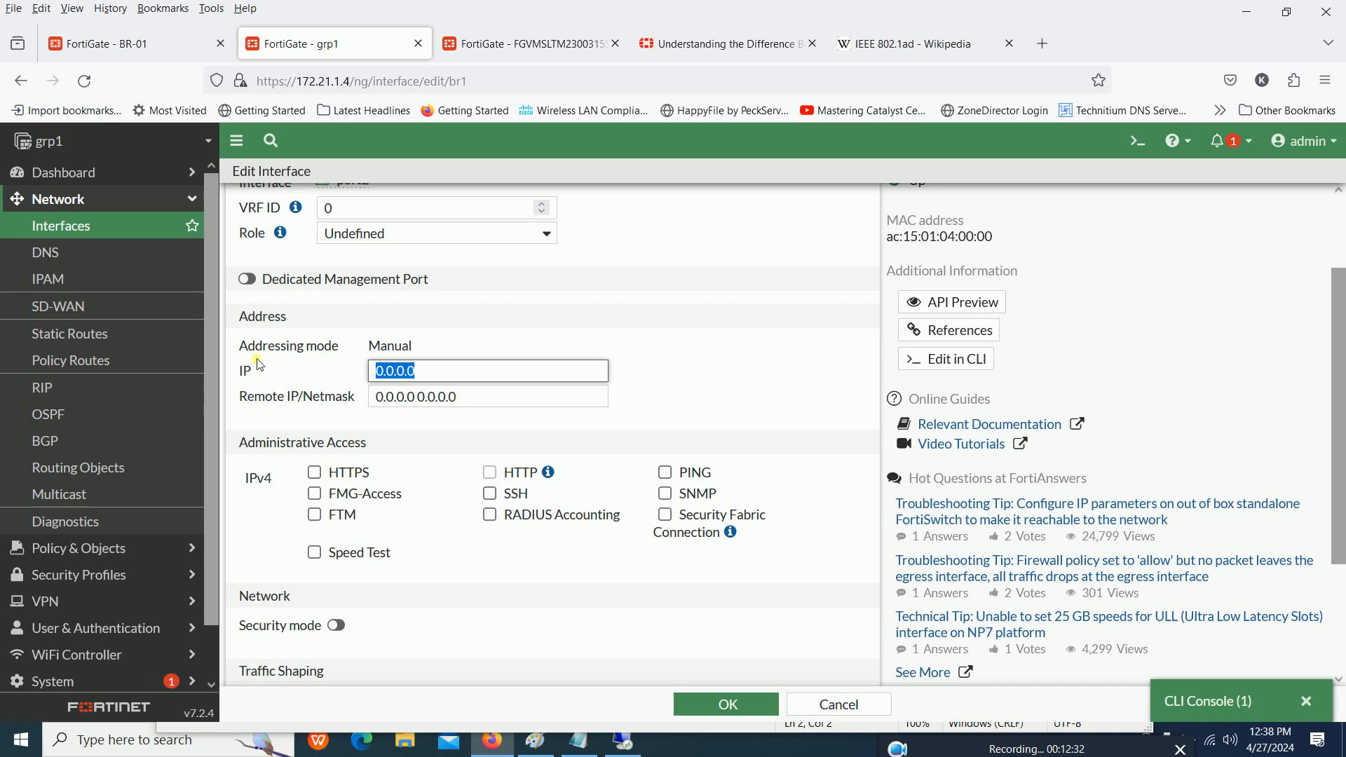
{"action": "left_click_drag", "start_coordinate": [260, 365], "coordinate": [236, 375]}
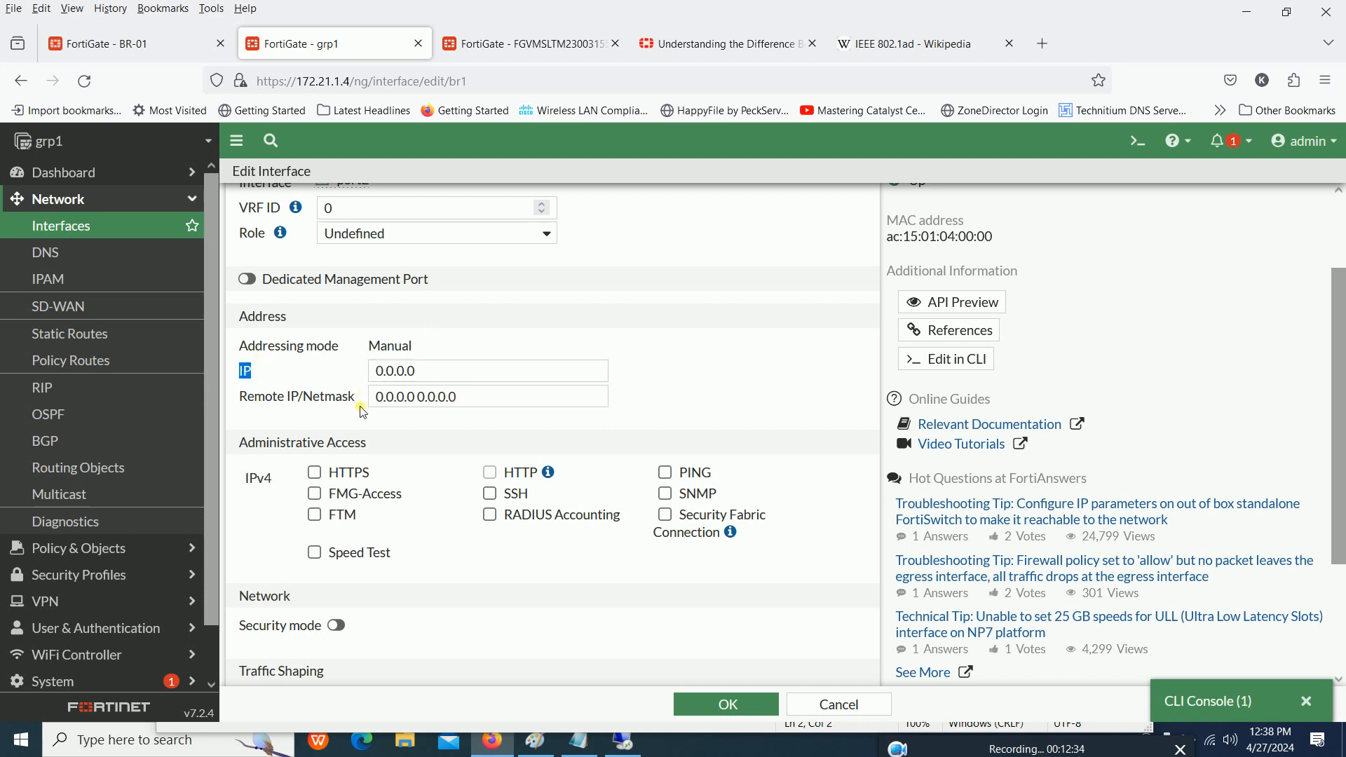
{"action": "left_click_drag", "start_coordinate": [363, 412], "coordinate": [314, 371]}
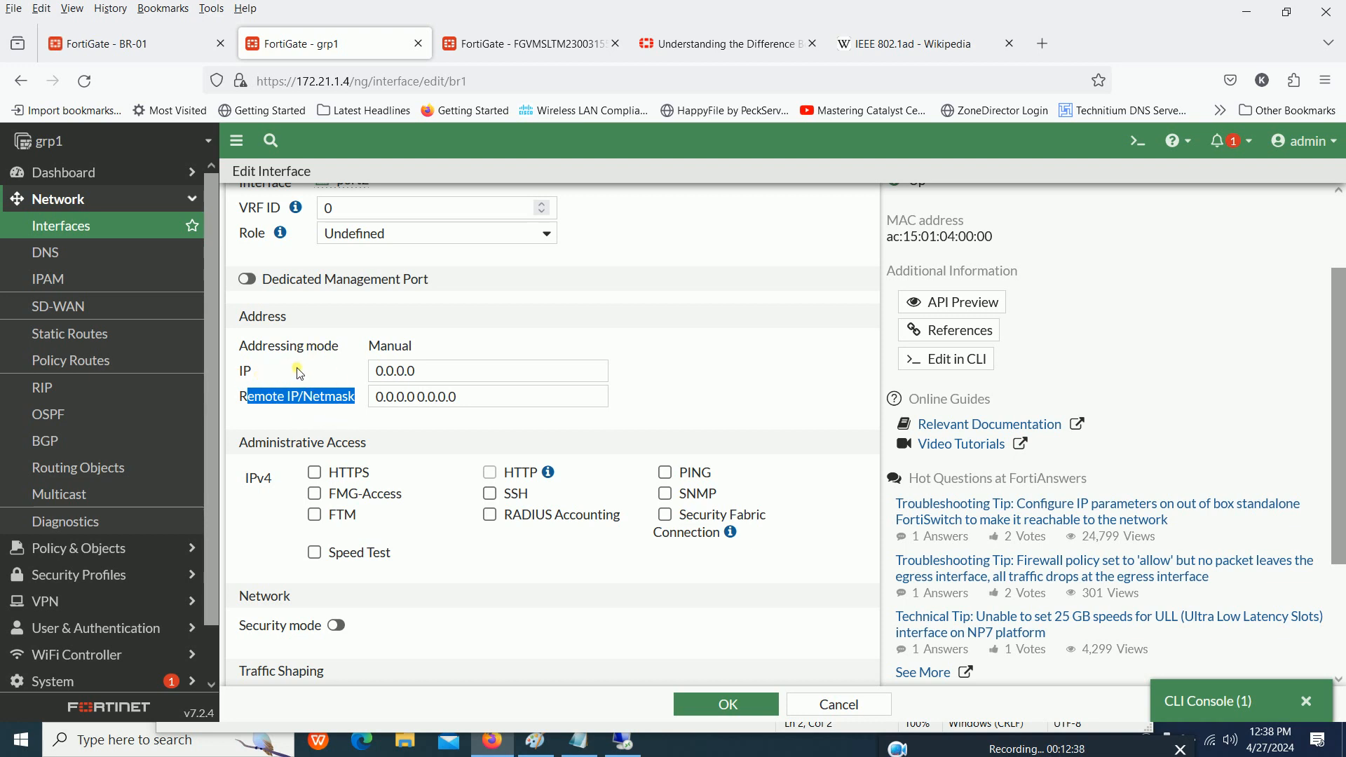
{"action": "left_click", "coordinate": [300, 372]}
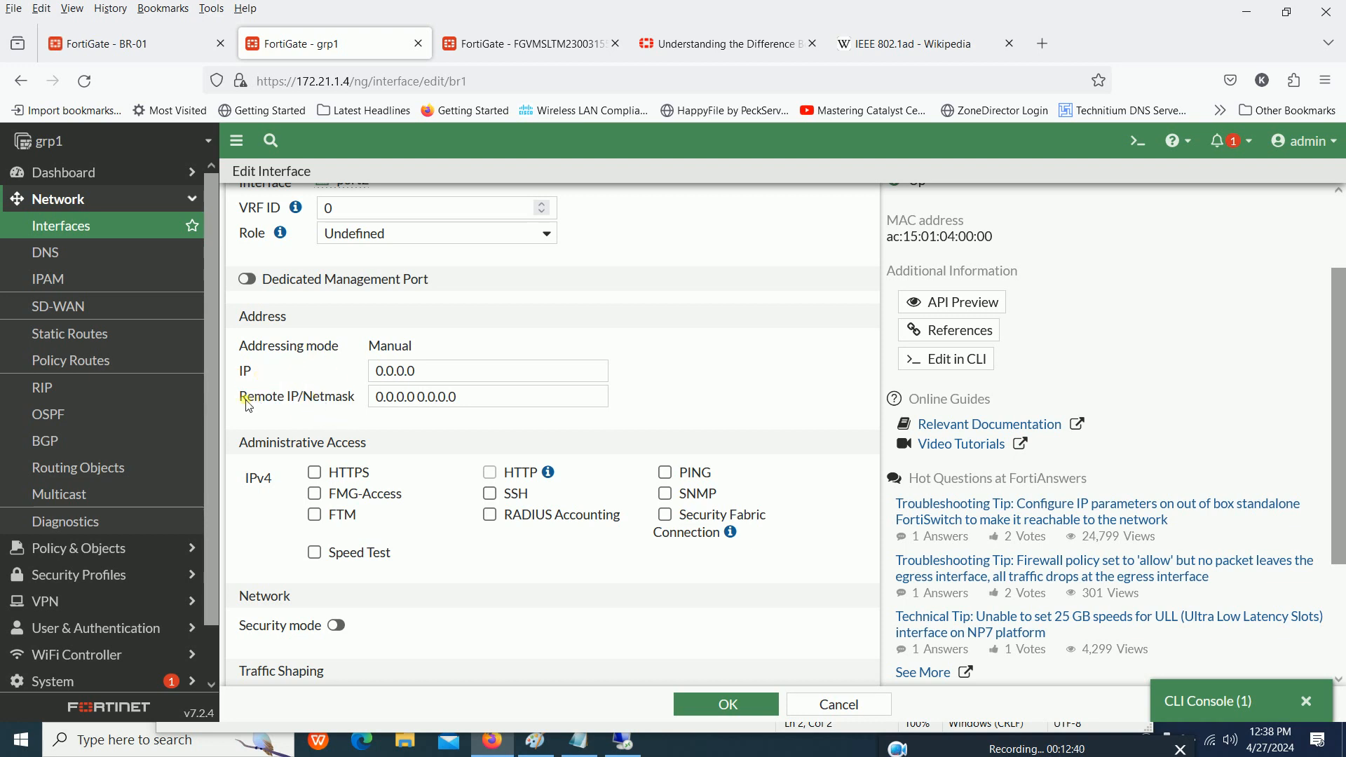
{"action": "left_click_drag", "start_coordinate": [251, 402], "coordinate": [359, 407]}
{"action": "left_click_drag", "start_coordinate": [240, 370], "coordinate": [253, 379]}
- Set br1's IP to 20.20.20.1 and its Remote IP/Netmask to 20.20.20.2/30
{"action": "left_click_drag", "start_coordinate": [444, 374], "coordinate": [232, 380]}
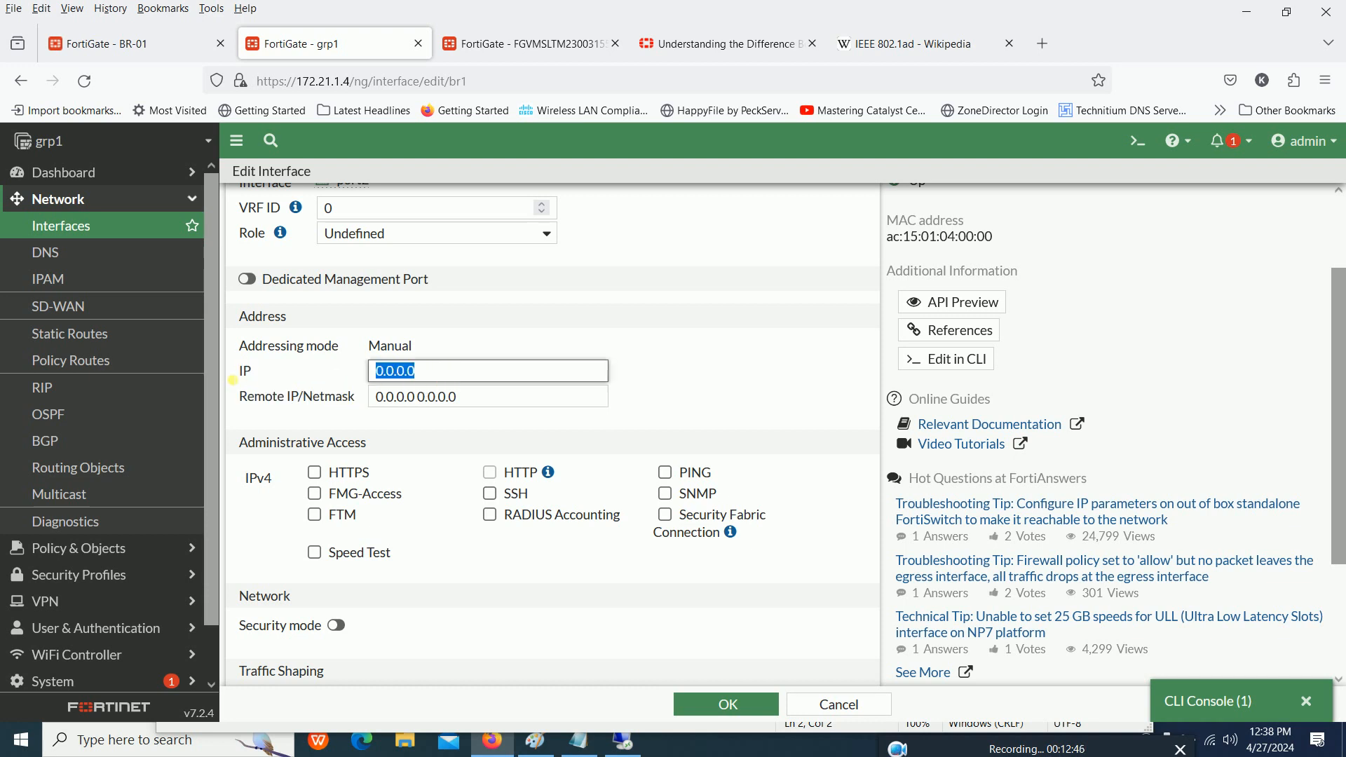
{"action": "type", "text": "20."}
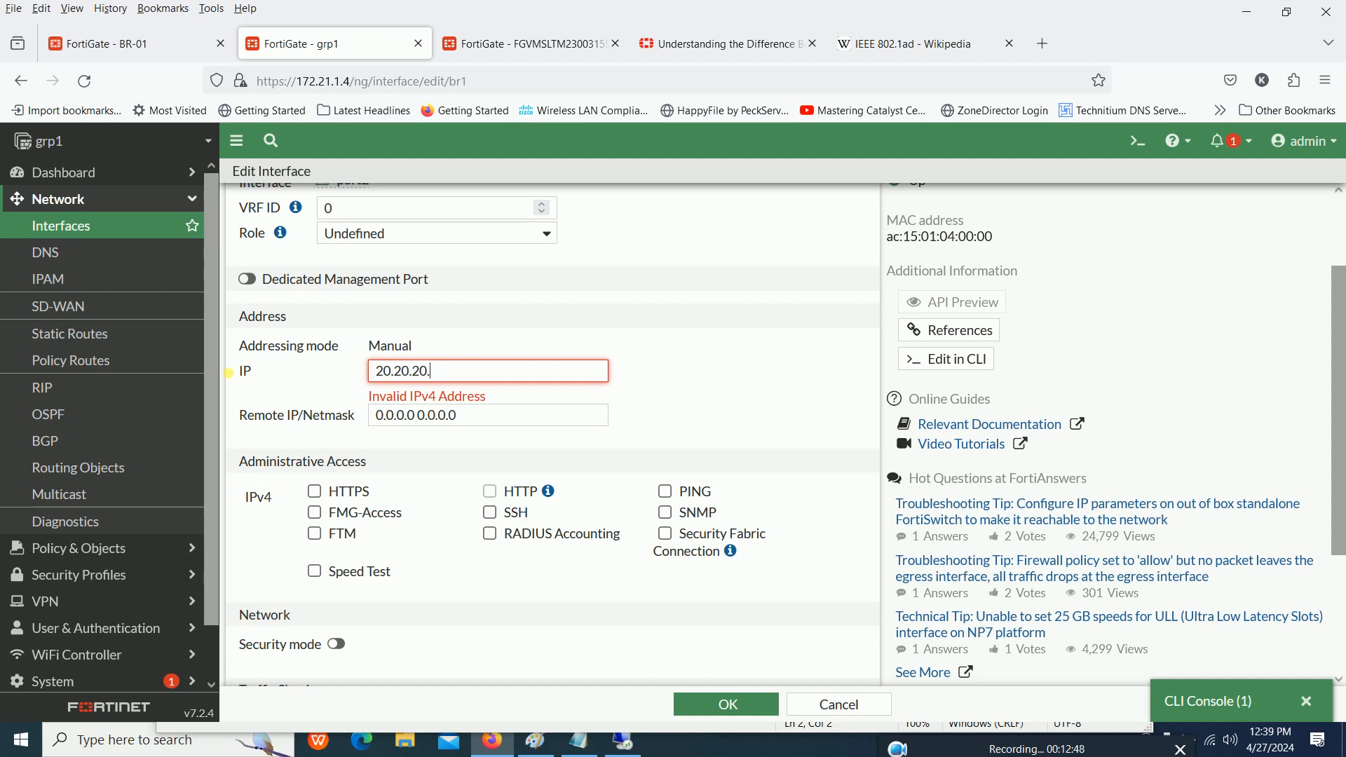
{"action": "type", "text": "20.20.1"}
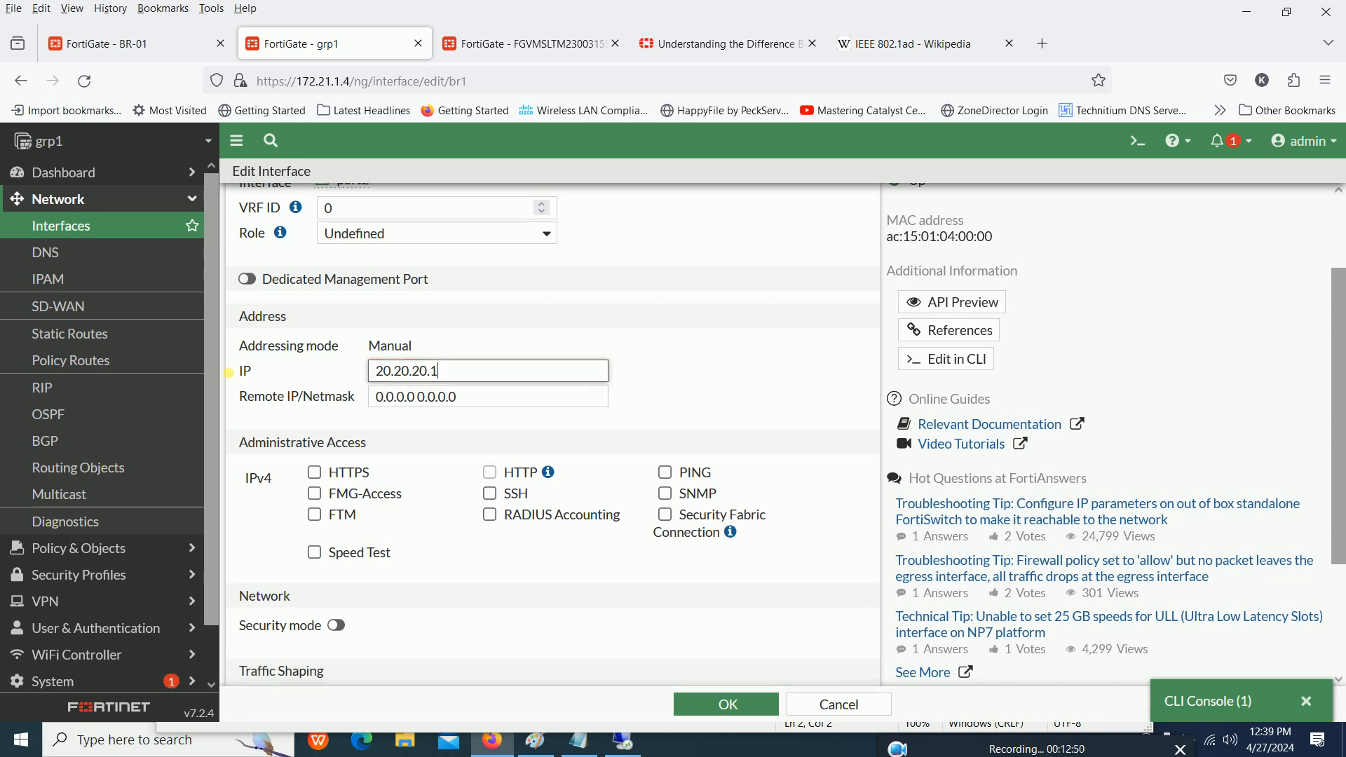
{"action": "key", "text": "ctrl+a"}
{"action": "key", "text": "ctrl+c"}
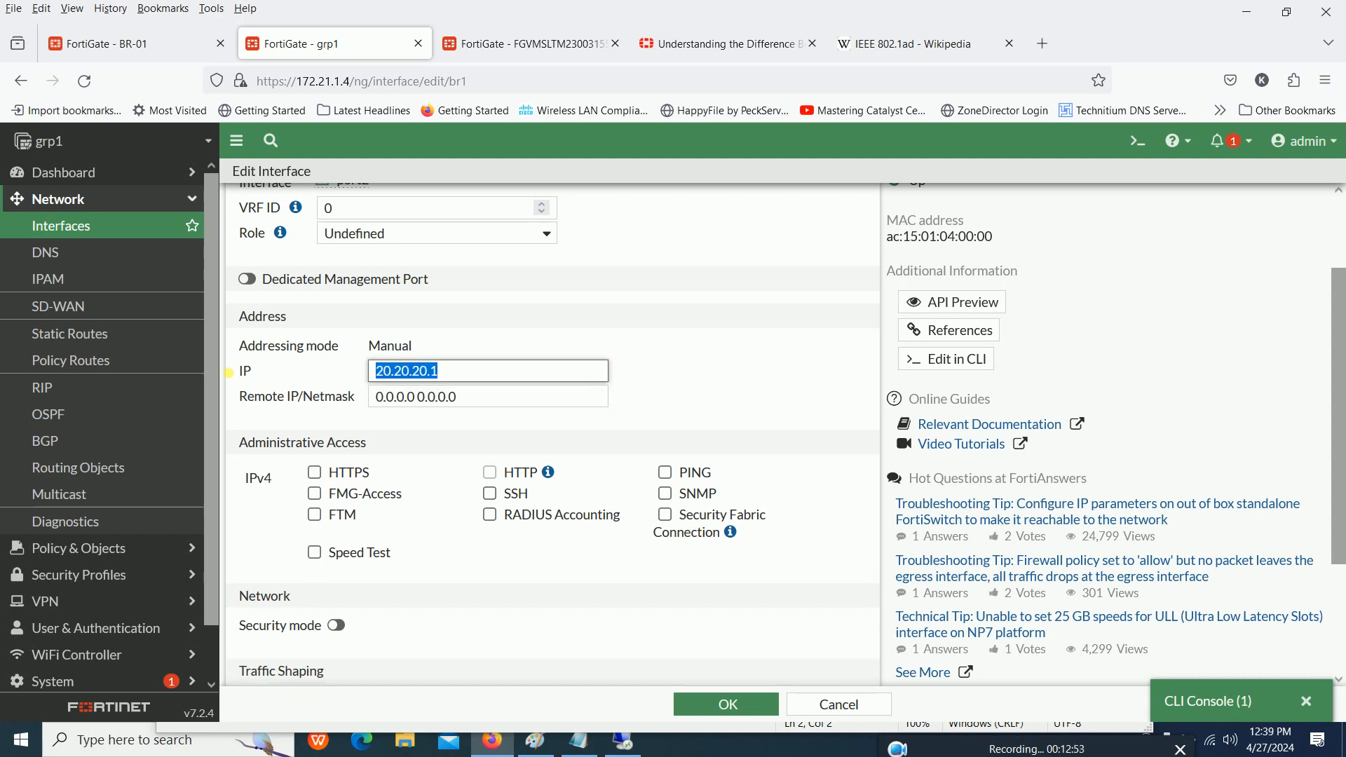
{"action": "key", "text": "Tab"}
{"action": "key", "text": "ctrl+v"}
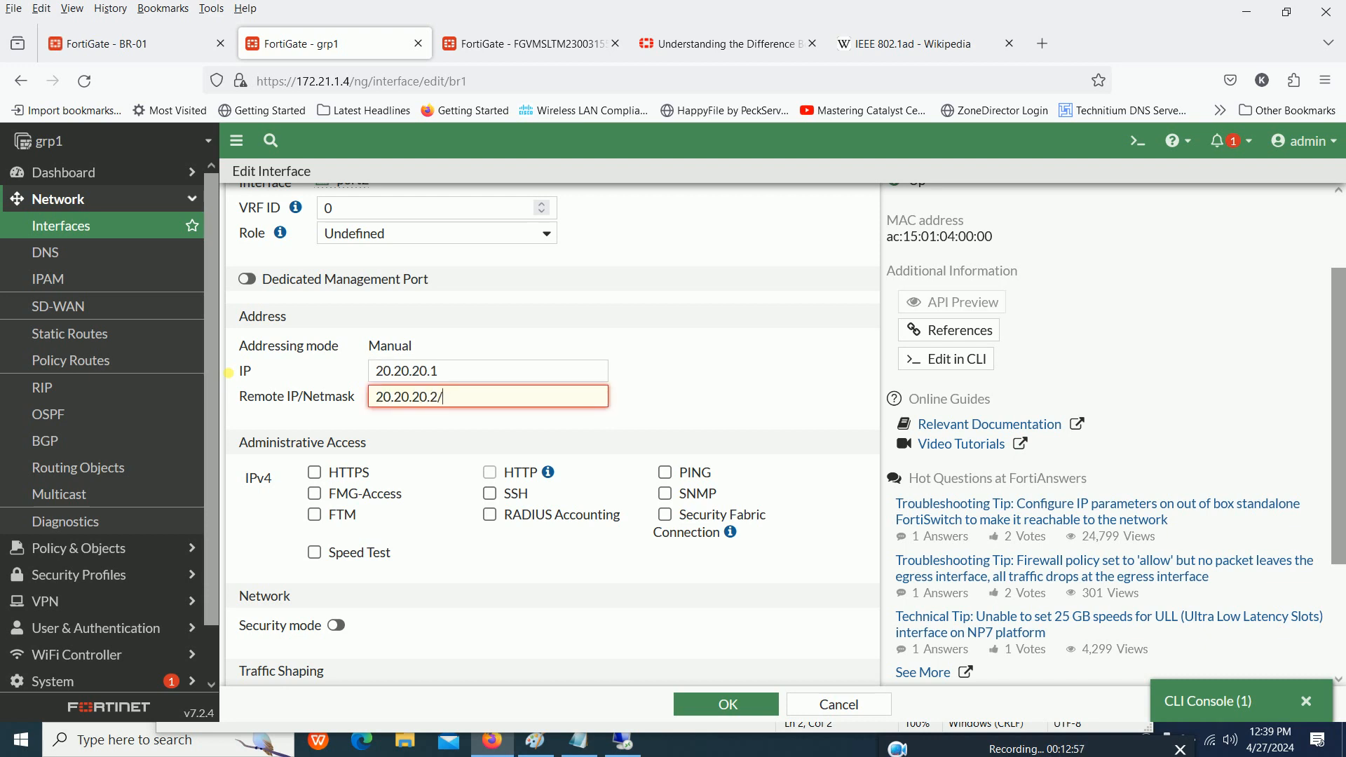
{"action": "type", "text": "30"}
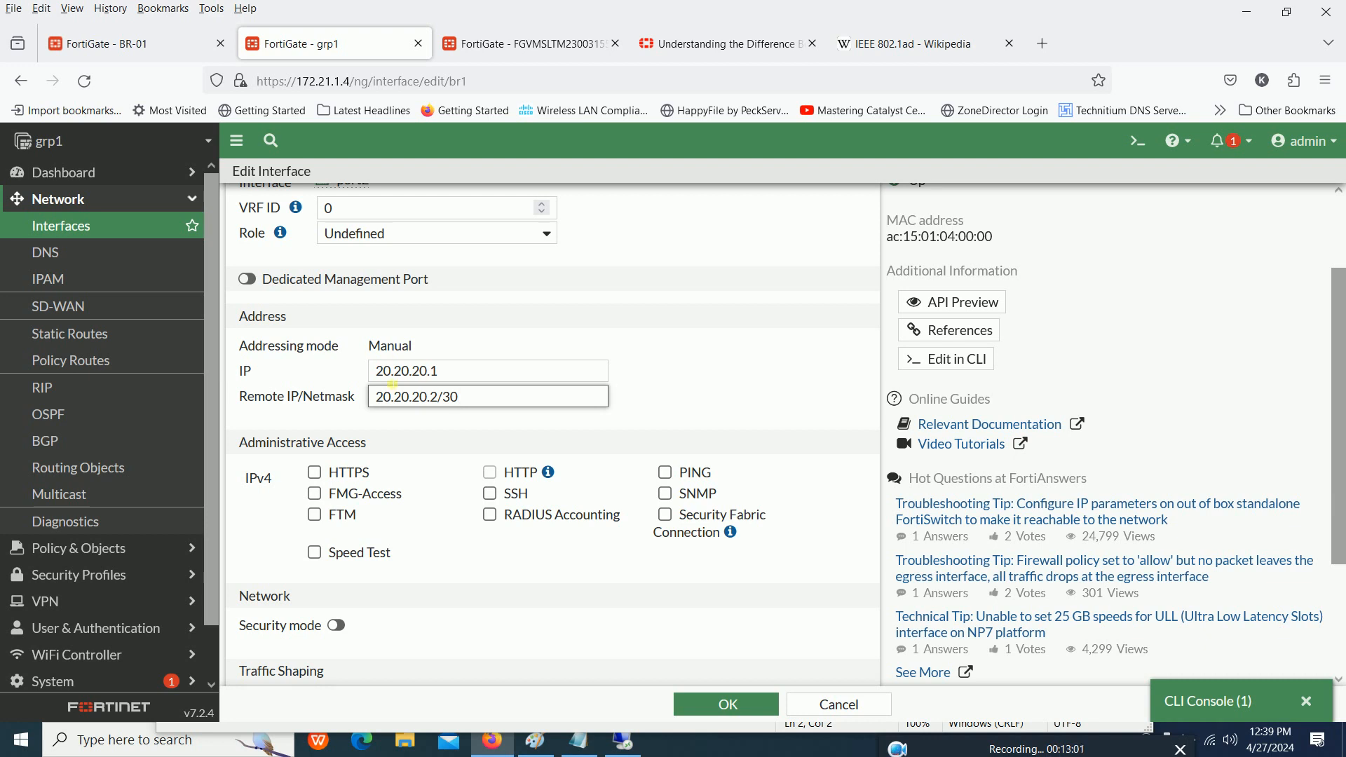
- Allow PING and SSH administrative access on br1, save the interface and check its entry in the interface list
{"action": "left_click", "coordinate": [666, 474]}
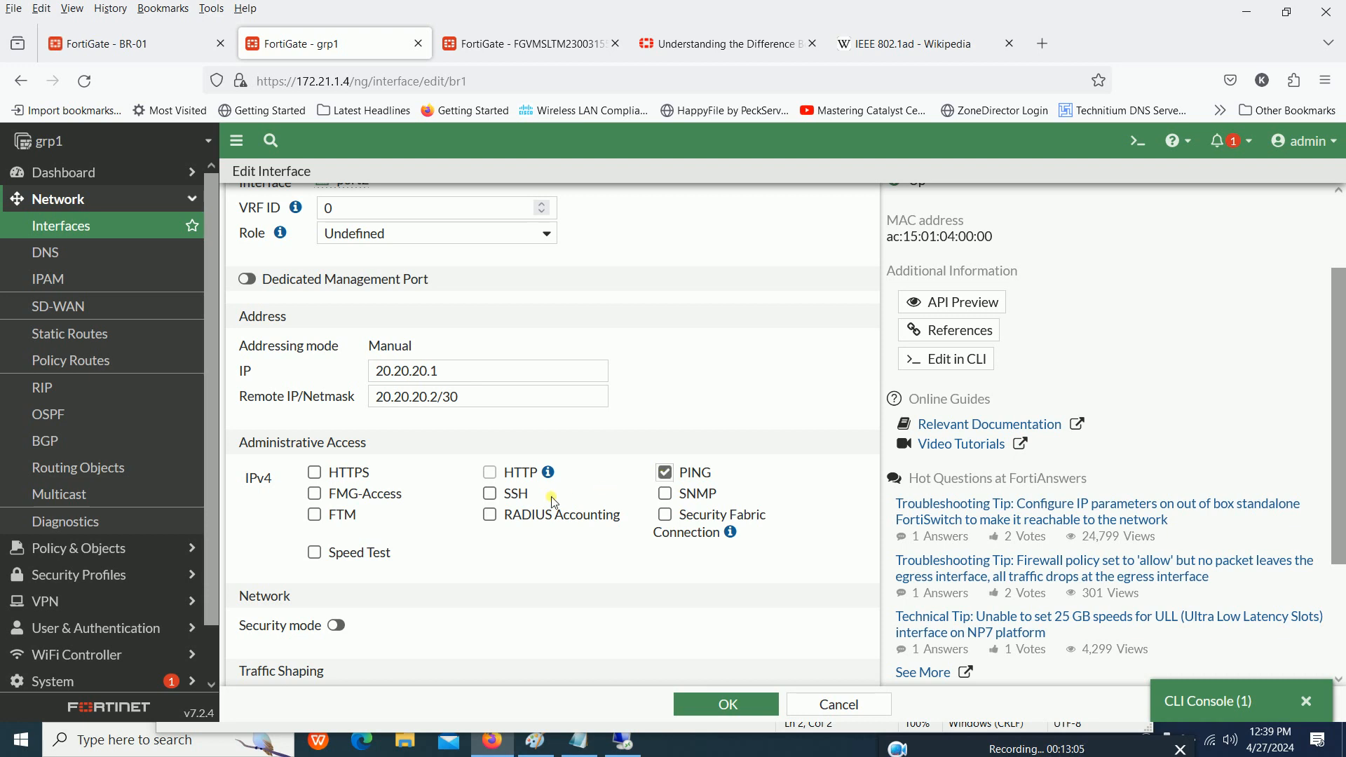
{"action": "left_click", "coordinate": [520, 496]}
{"action": "scroll", "coordinate": [626, 582], "scroll_direction": "up", "scroll_amount": 2}
{"action": "scroll", "coordinate": [626, 582], "scroll_direction": "down", "scroll_amount": 3}
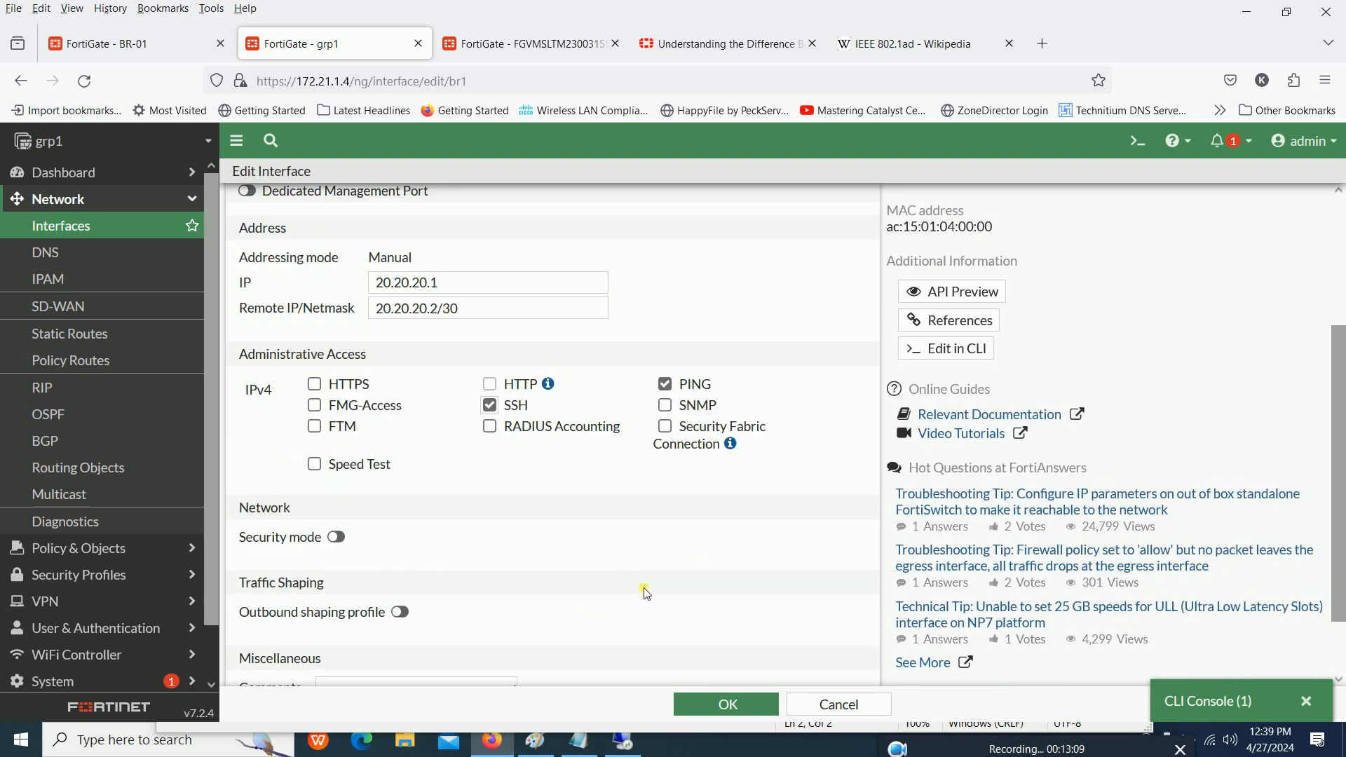
{"action": "left_click", "coordinate": [725, 701]}
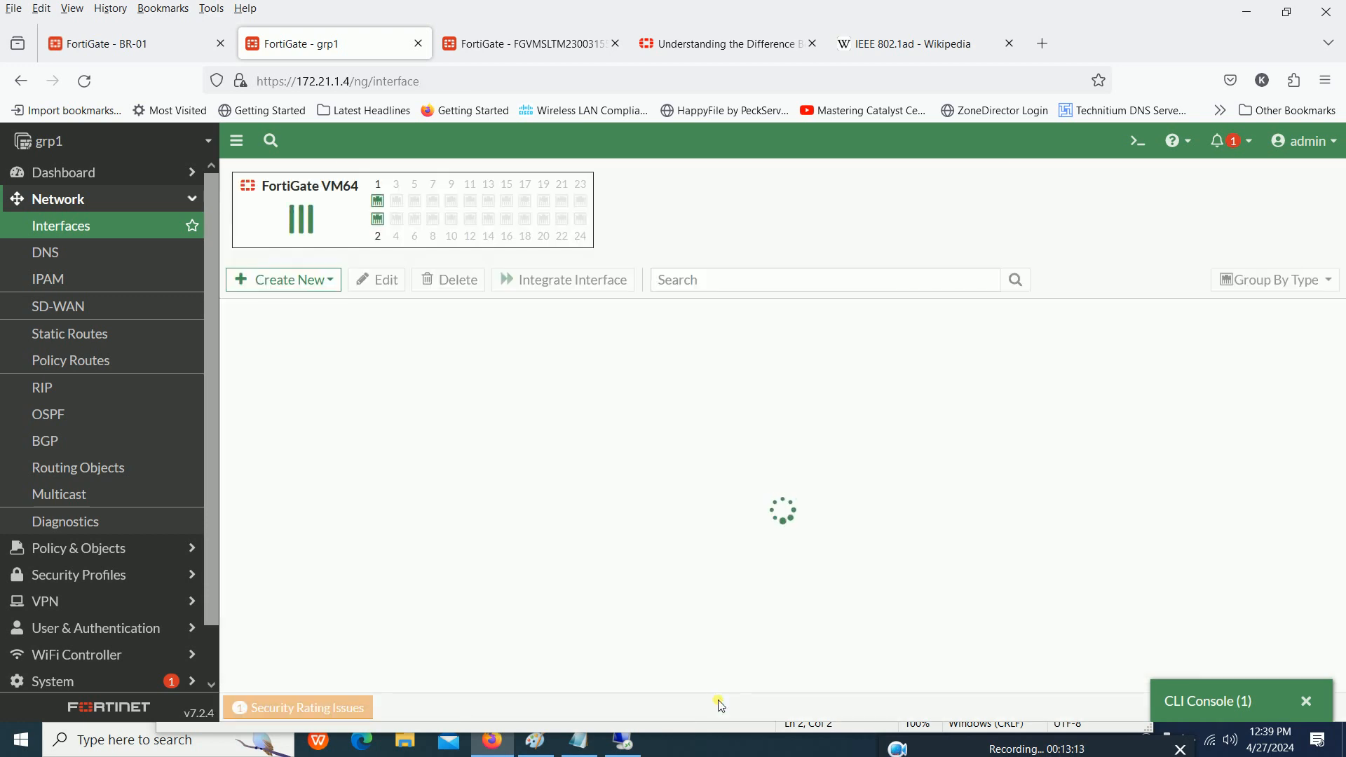
{"action": "scroll", "coordinate": [607, 535], "scroll_direction": "down", "scroll_amount": 2}
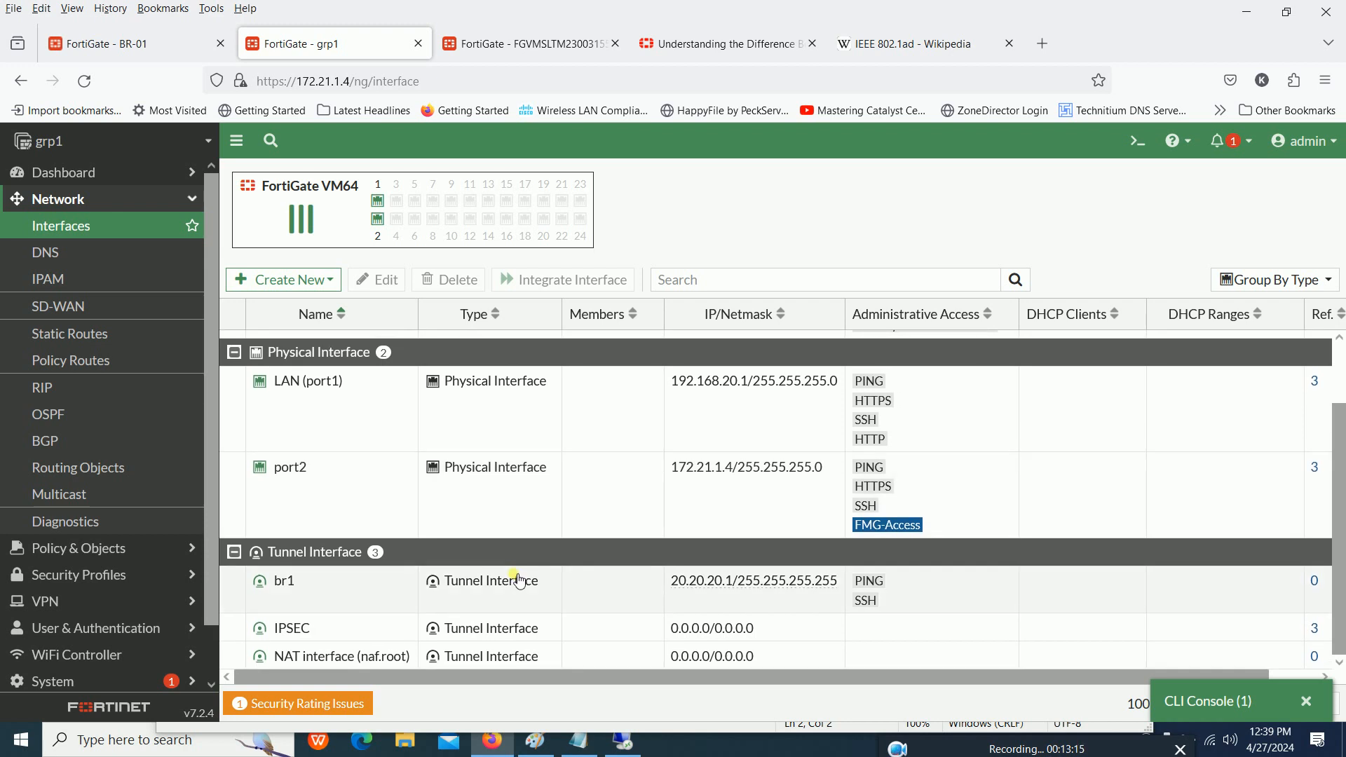
- Switch to the FortiGate at 172.21.1.6 and open its br1 tunnel interface for editing
{"action": "left_click", "coordinate": [520, 582]}
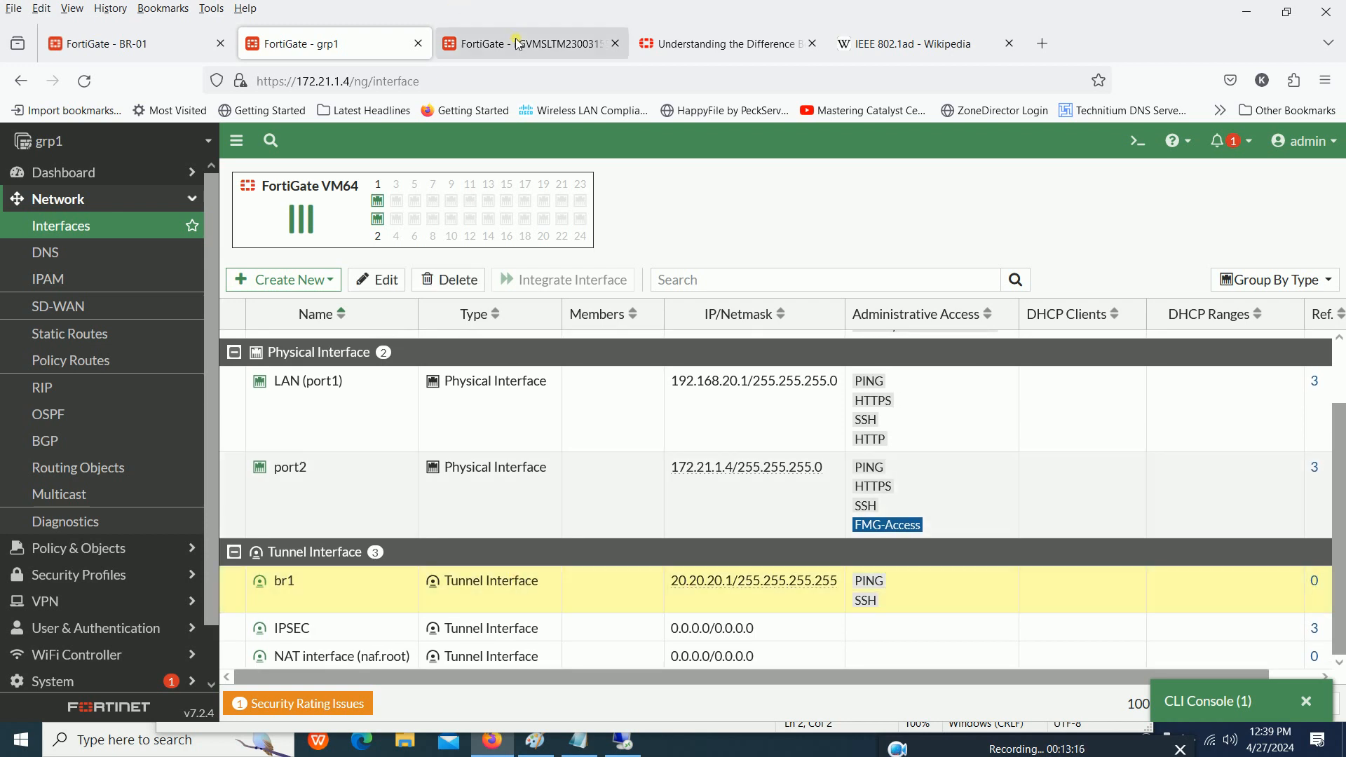
{"action": "left_click", "coordinate": [519, 43]}
{"action": "left_click", "coordinate": [78, 228]}
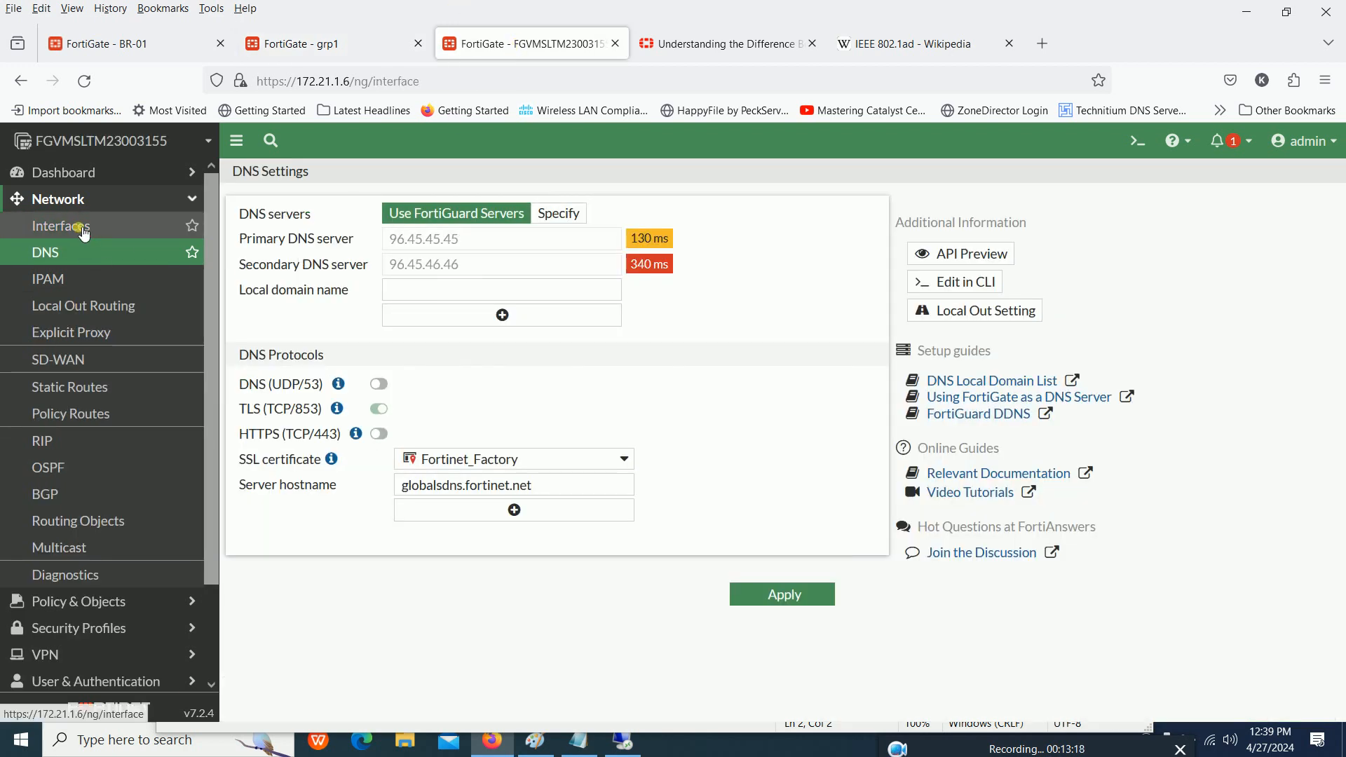
{"action": "scroll", "coordinate": [372, 477], "scroll_direction": "down", "scroll_amount": 1}
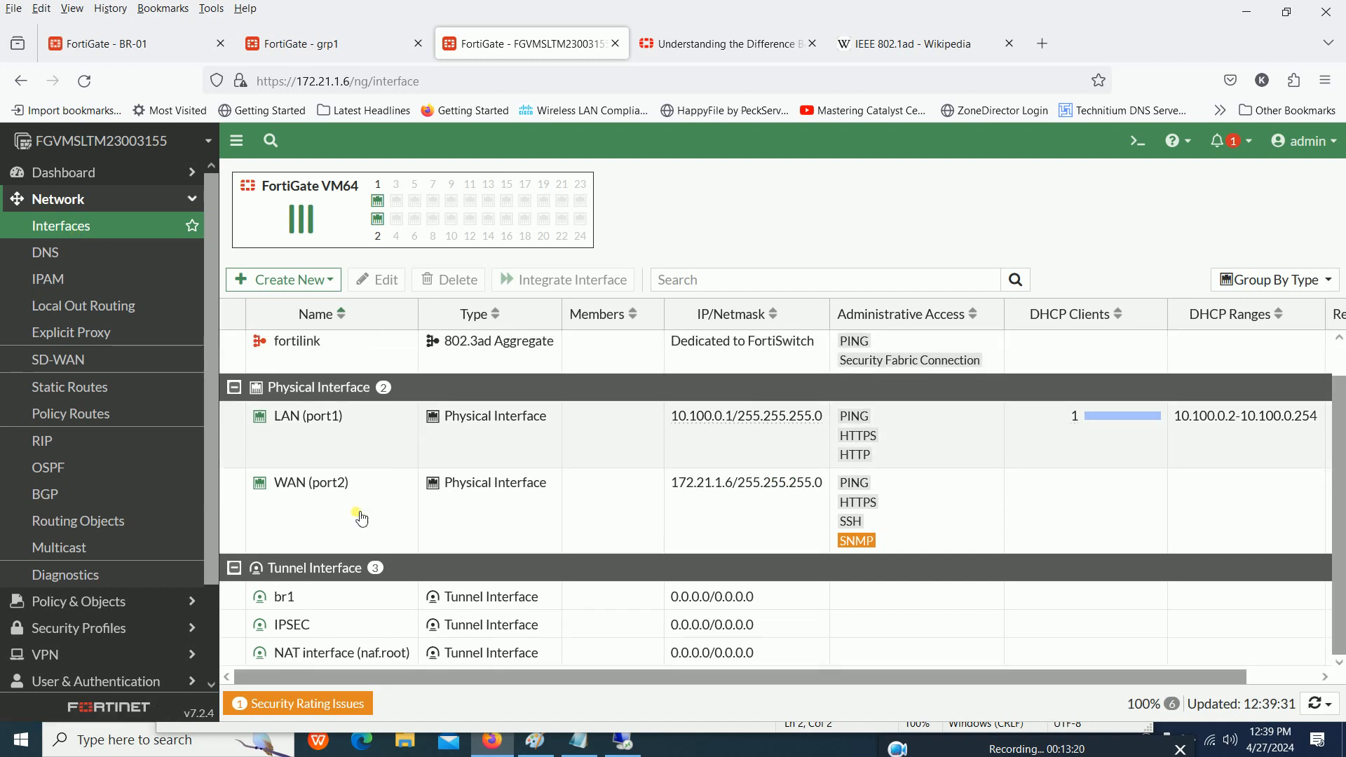
{"action": "left_click", "coordinate": [337, 605]}
{"action": "double_click", "coordinate": [336, 604]}
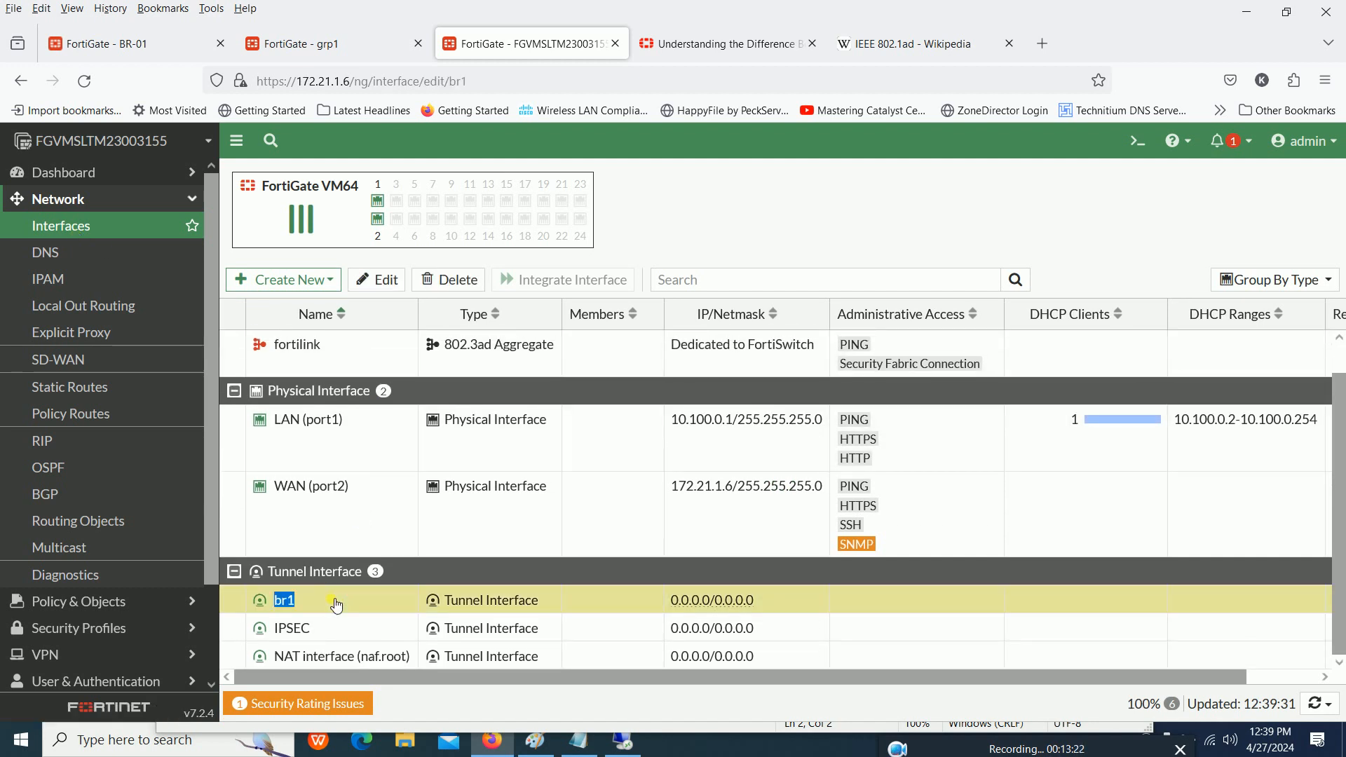
- Set br1's IP to 20.20.20.2 and its Remote IP/Netmask to 20.20.20.1/30
{"action": "left_click_drag", "start_coordinate": [456, 477], "coordinate": [304, 487]}
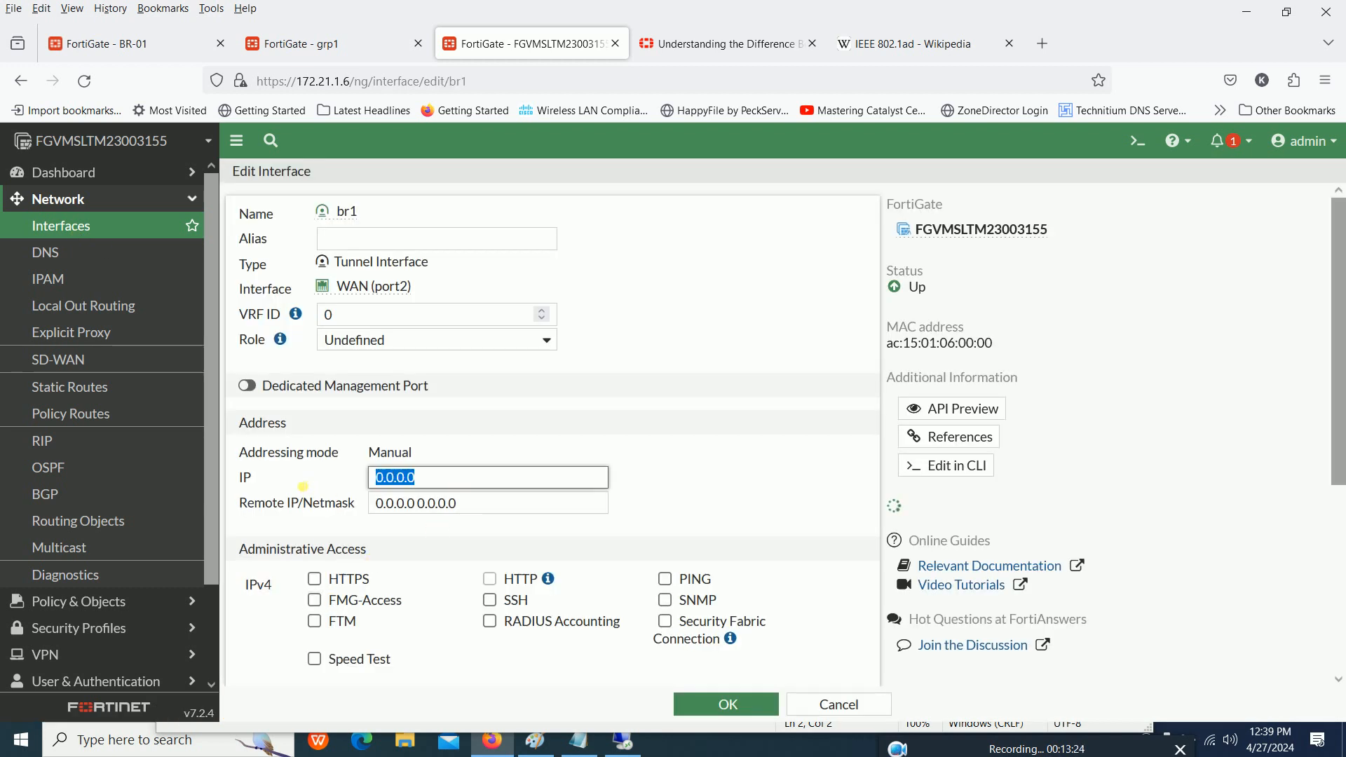
{"action": "type", "text": "20.20.20.1"}
{"action": "key", "text": "BackSpace"}
{"action": "type", "text": "2"}
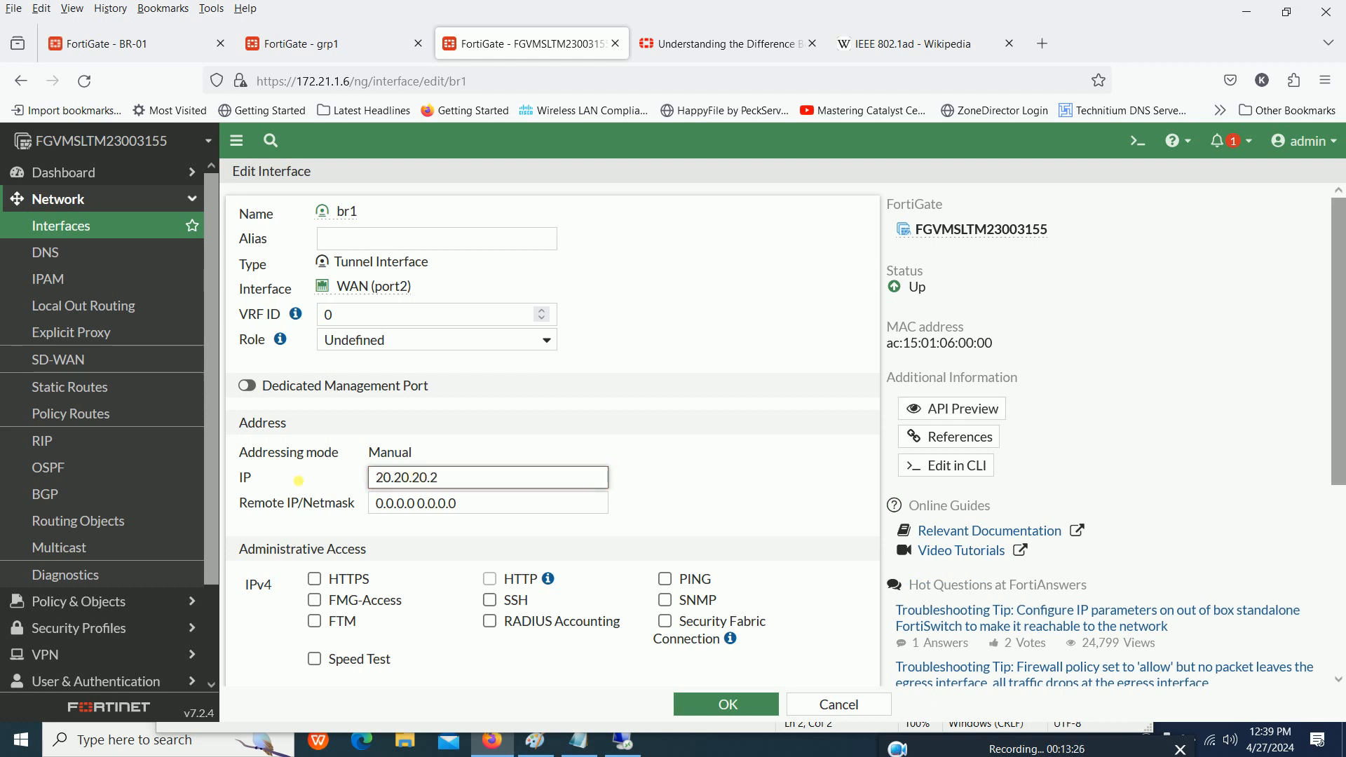
{"action": "key", "text": "Tab"}
{"action": "type", "text": "20.20.20.1/"}
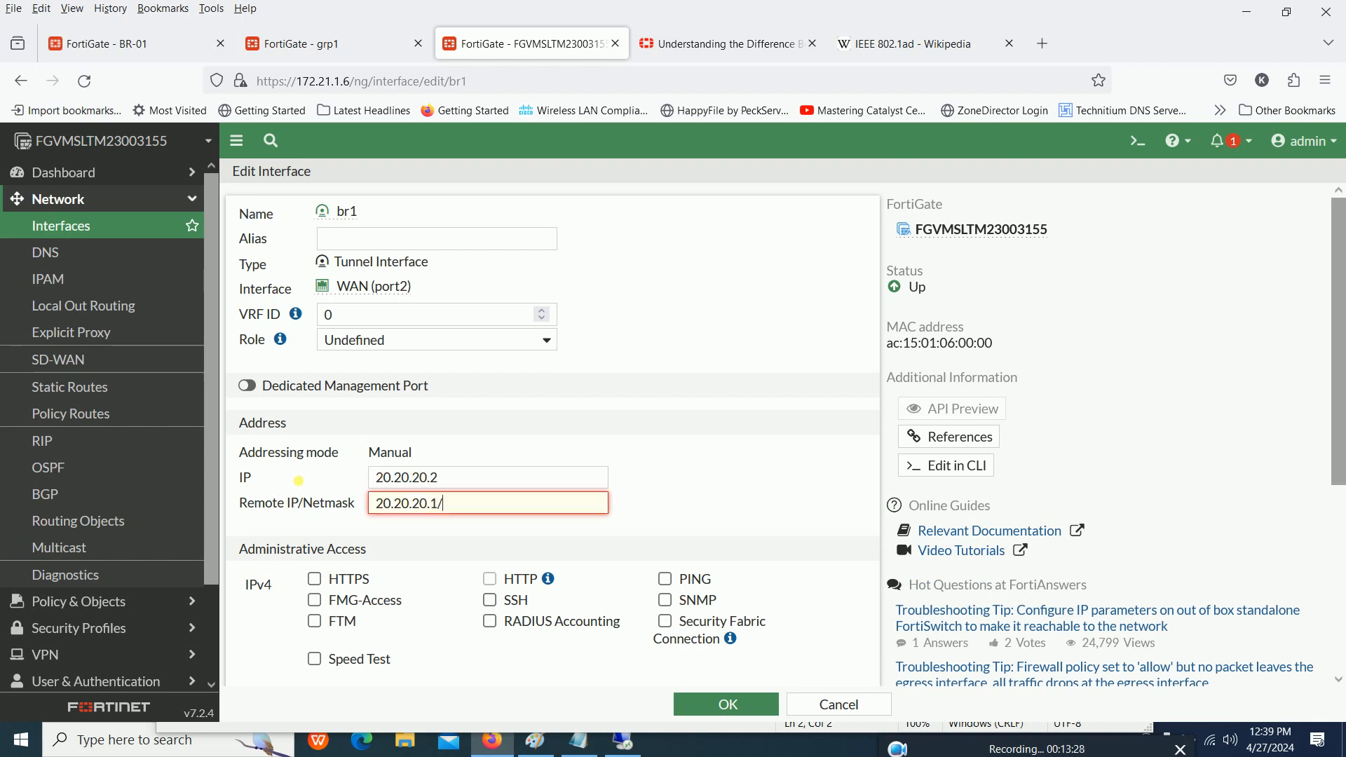
{"action": "type", "text": "30"}
{"action": "left_click", "coordinate": [461, 481]}
{"action": "left_click", "coordinate": [482, 509]}
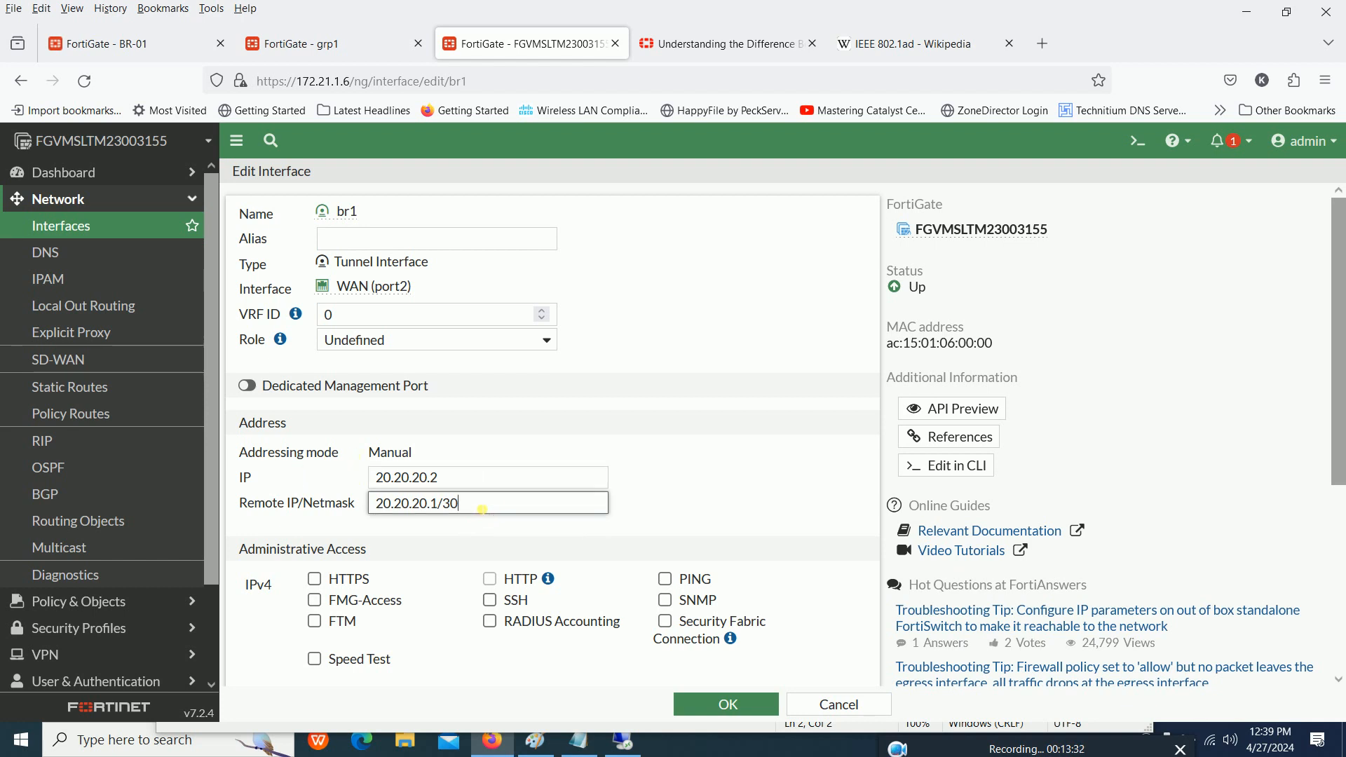
- Allow PING administrative access on br1, save the interface and check its entry in the interface list
{"action": "scroll", "coordinate": [480, 509], "scroll_direction": "down", "scroll_amount": 2}
{"action": "left_click", "coordinate": [664, 462]}
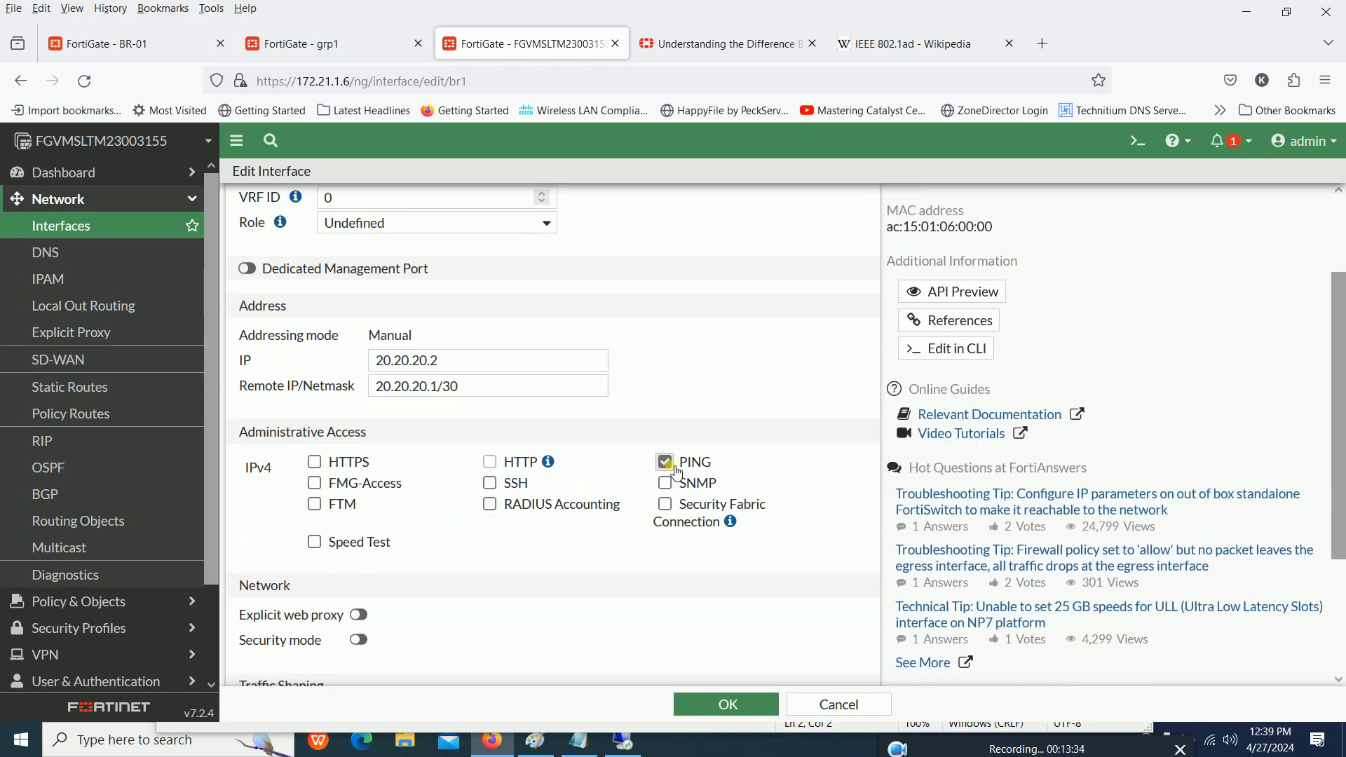
{"action": "left_click", "coordinate": [731, 697]}
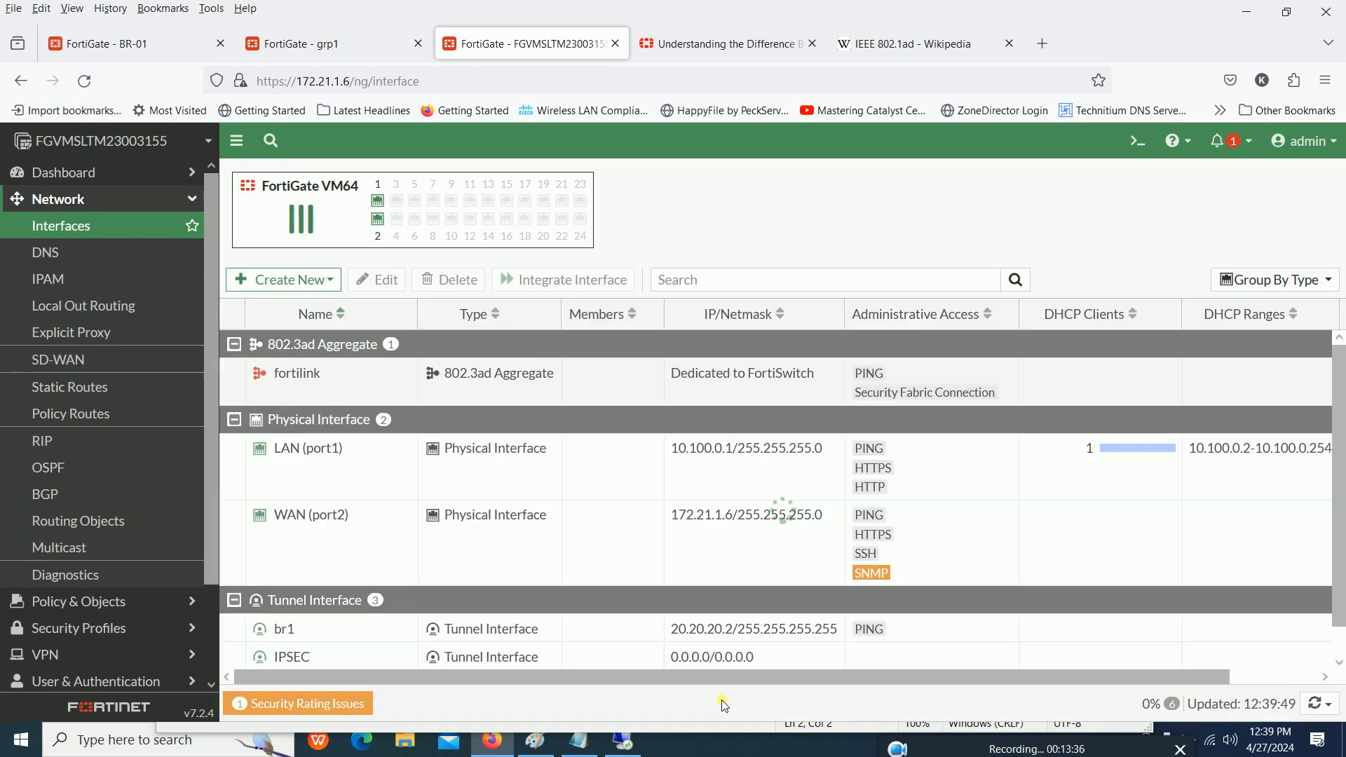
{"action": "scroll", "coordinate": [652, 515], "scroll_direction": "down", "scroll_amount": 1}
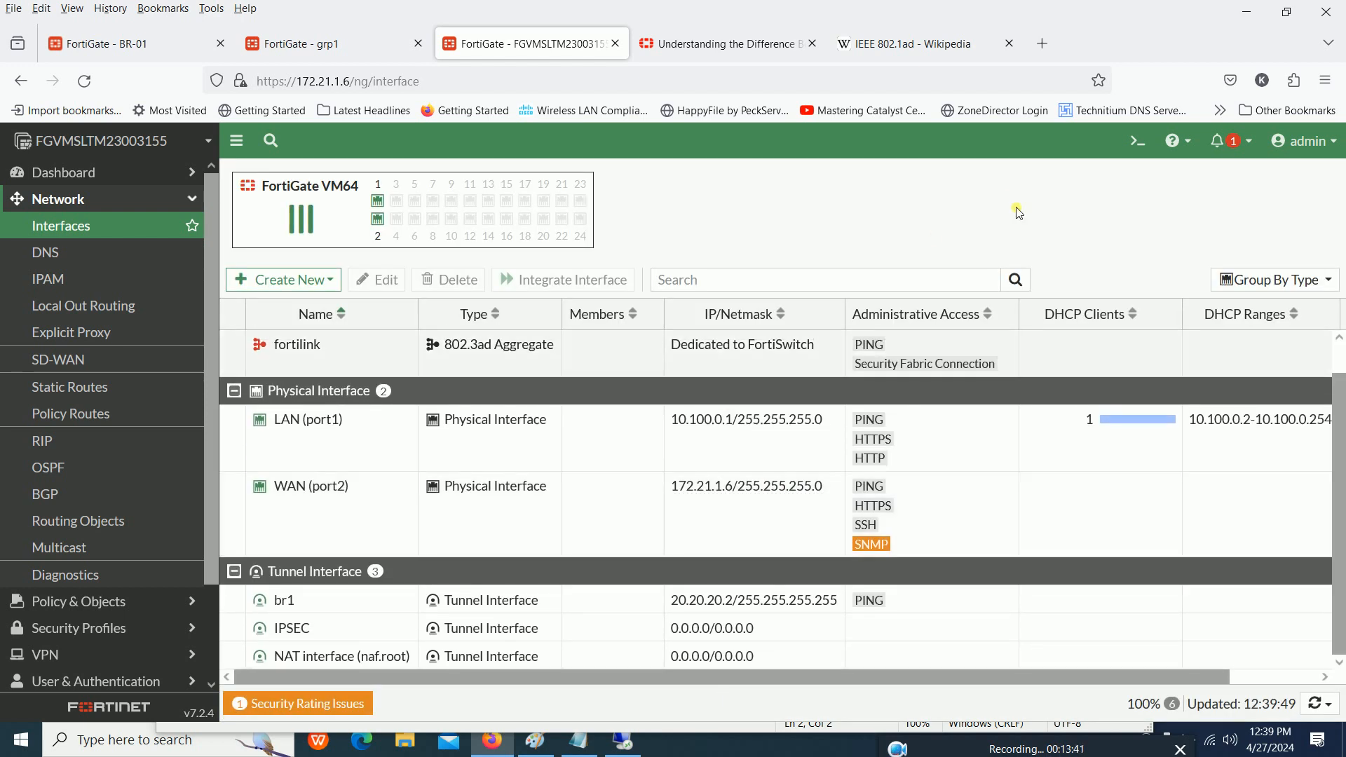
- Ping the remote tunnel address 20.20.20.1 from the CLI console and stop the ping
{"action": "left_click", "coordinate": [1148, 150]}
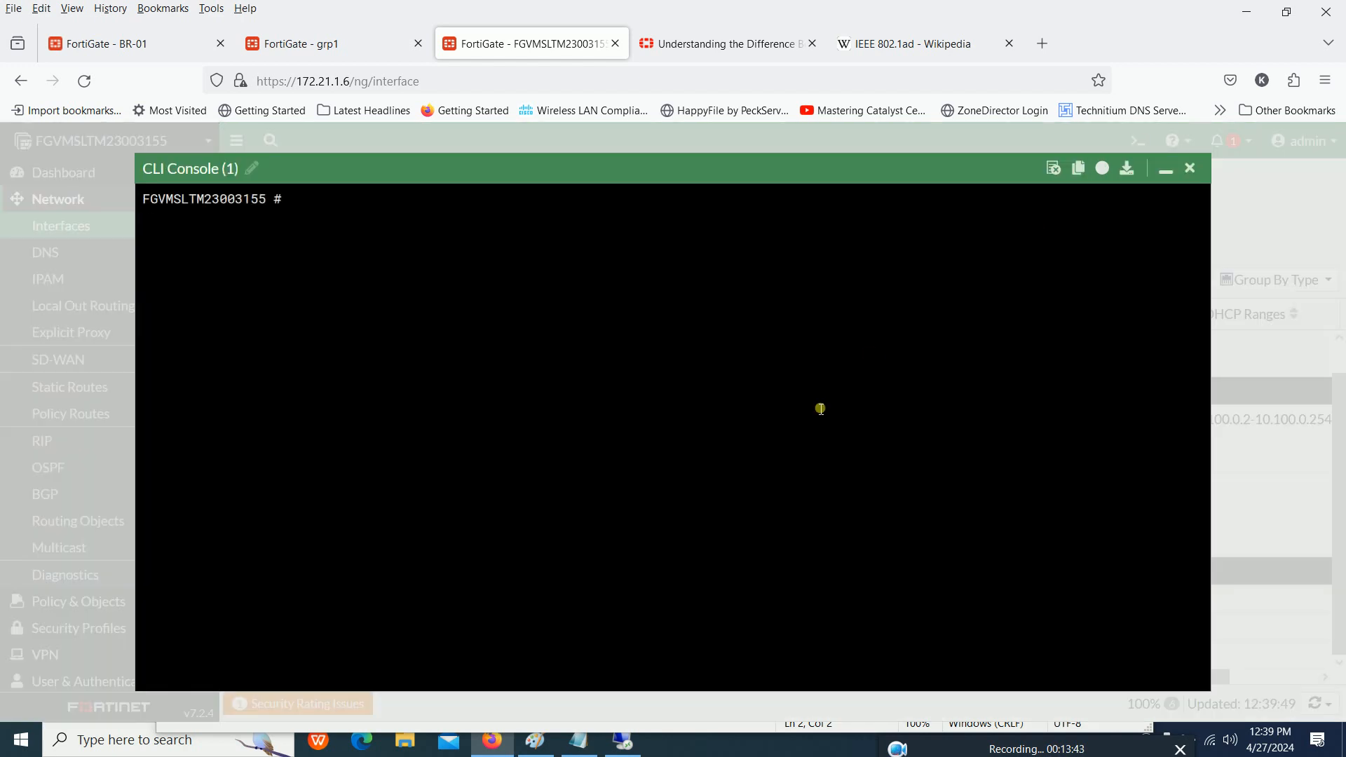
{"action": "type", "text": "execute ping "}
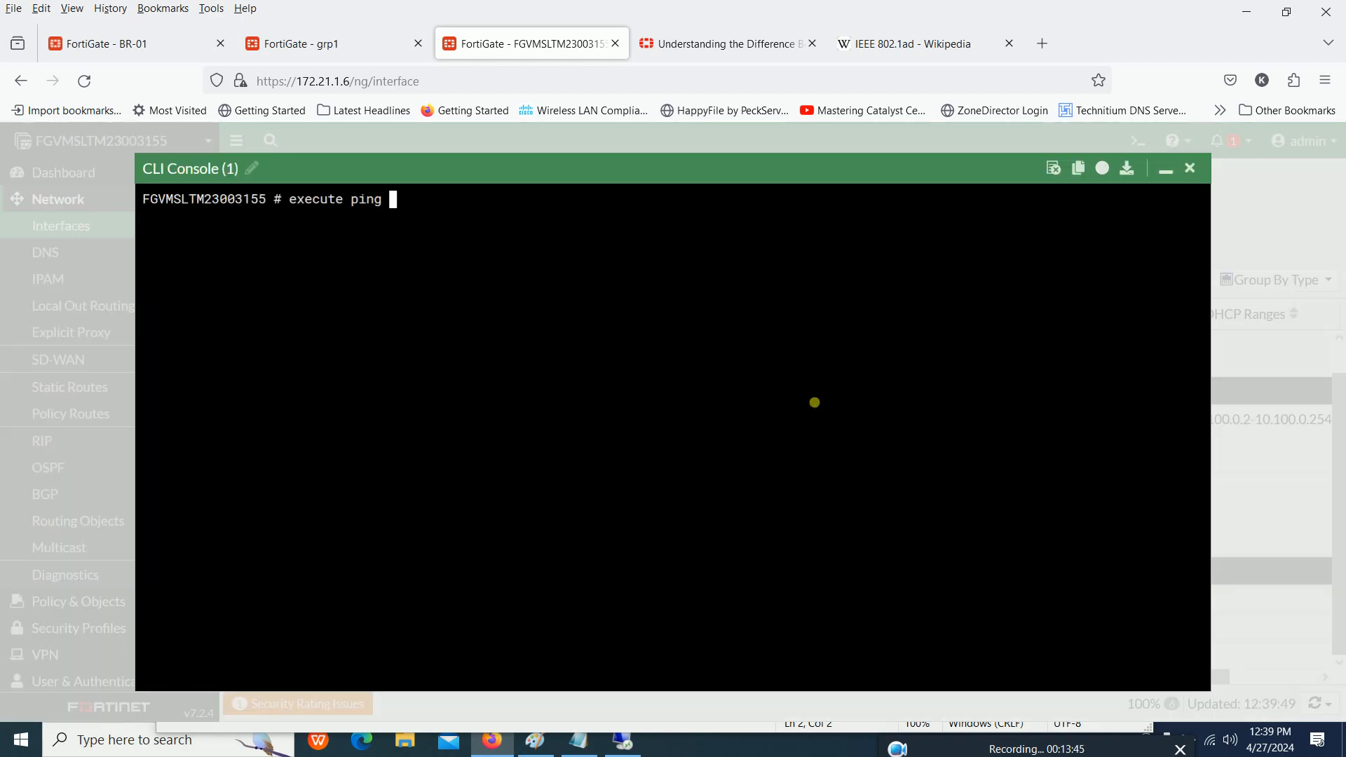
{"action": "type", "text": "20.20.20.1"}
{"action": "key", "text": "Return"}
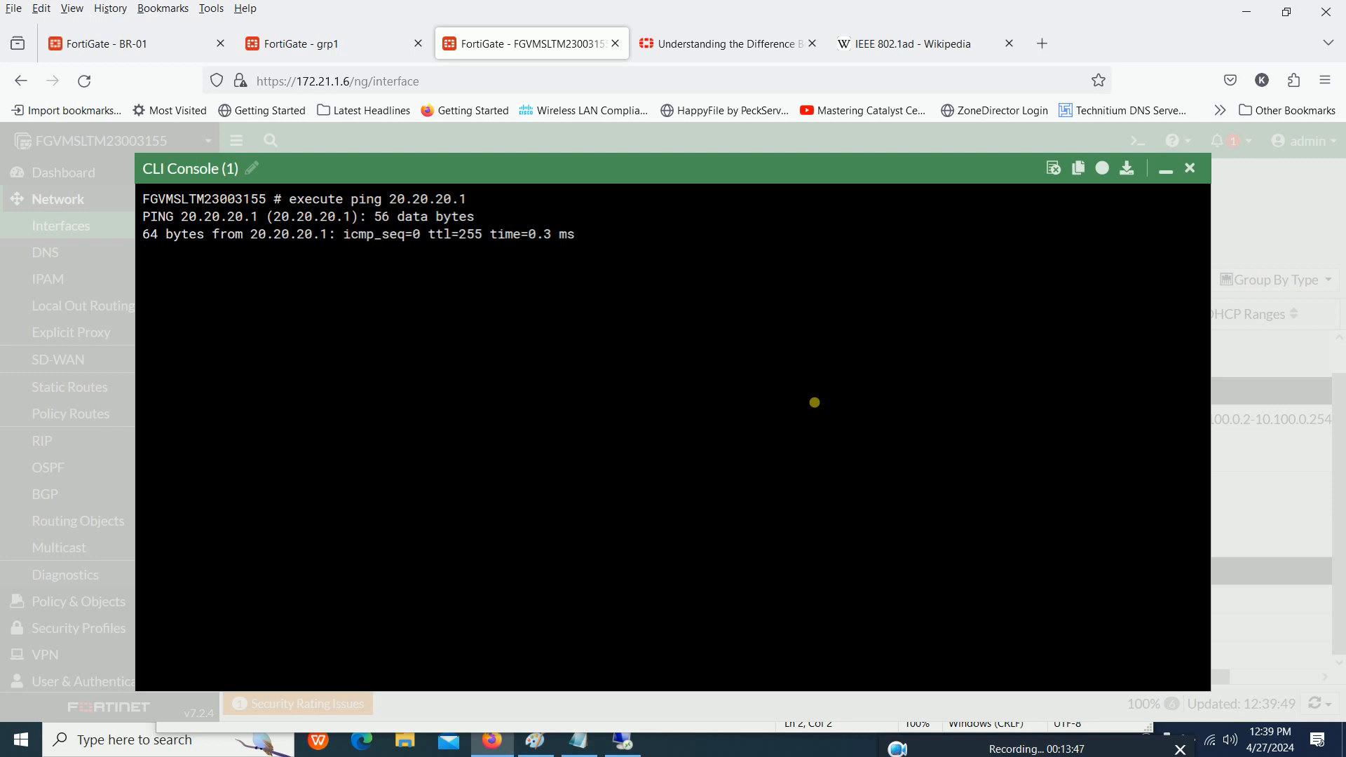
{"action": "key", "text": "ctrl+c"}
- Ping the local tunnel address 20.20.20.2 from the CLI console
{"action": "key", "text": "Up"}
{"action": "key", "text": "BackSpace"}
{"action": "type", "text": "2"}
{"action": "key", "text": "Return"}
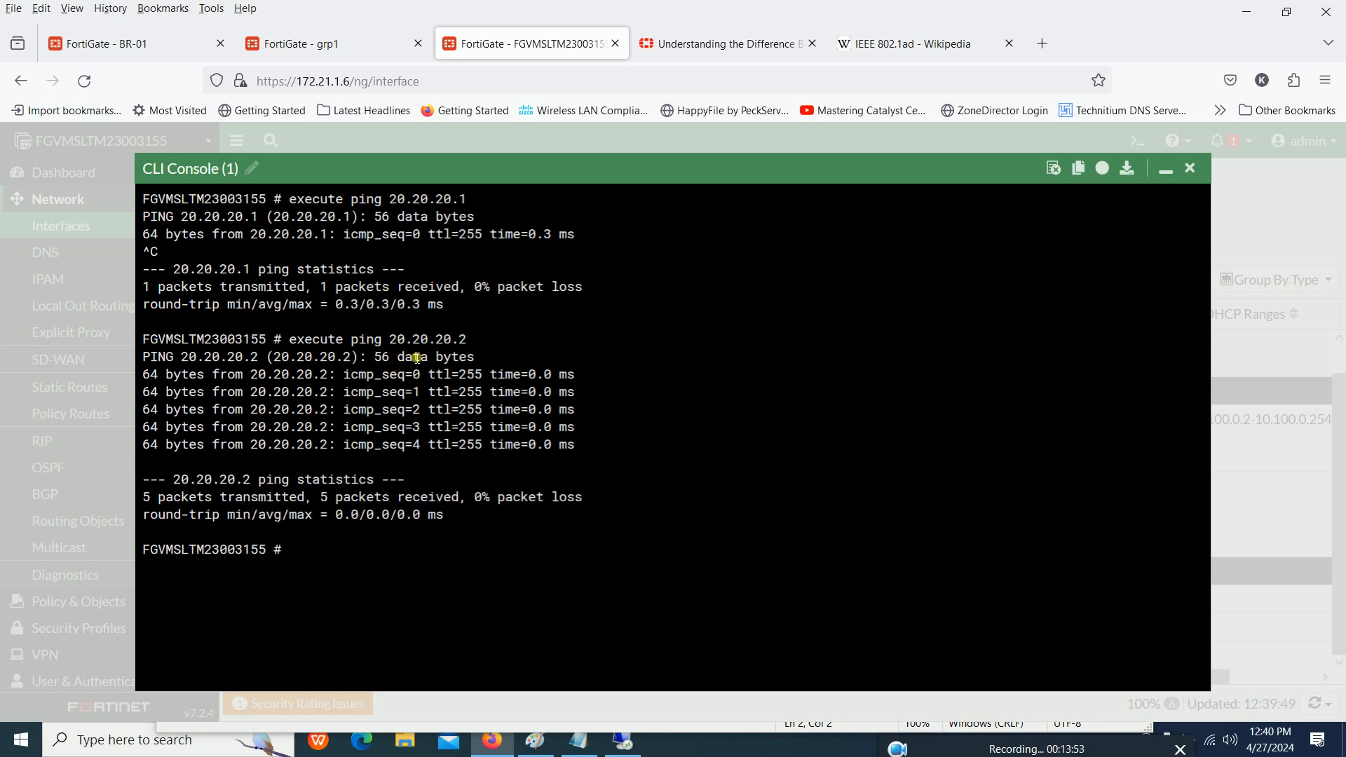
- Run a traceroute to the local tunnel address 20.20.20.2 in the CLI console
{"action": "type", "text": "t"}
{"action": "key", "text": "BackSpace"}
{"action": "type", "text": "execute tac"}
{"action": "key", "text": "Tab"}
{"action": "key", "text": "Tab"}
{"action": "key", "text": "Tab"}
{"action": "key", "text": "Tab"}
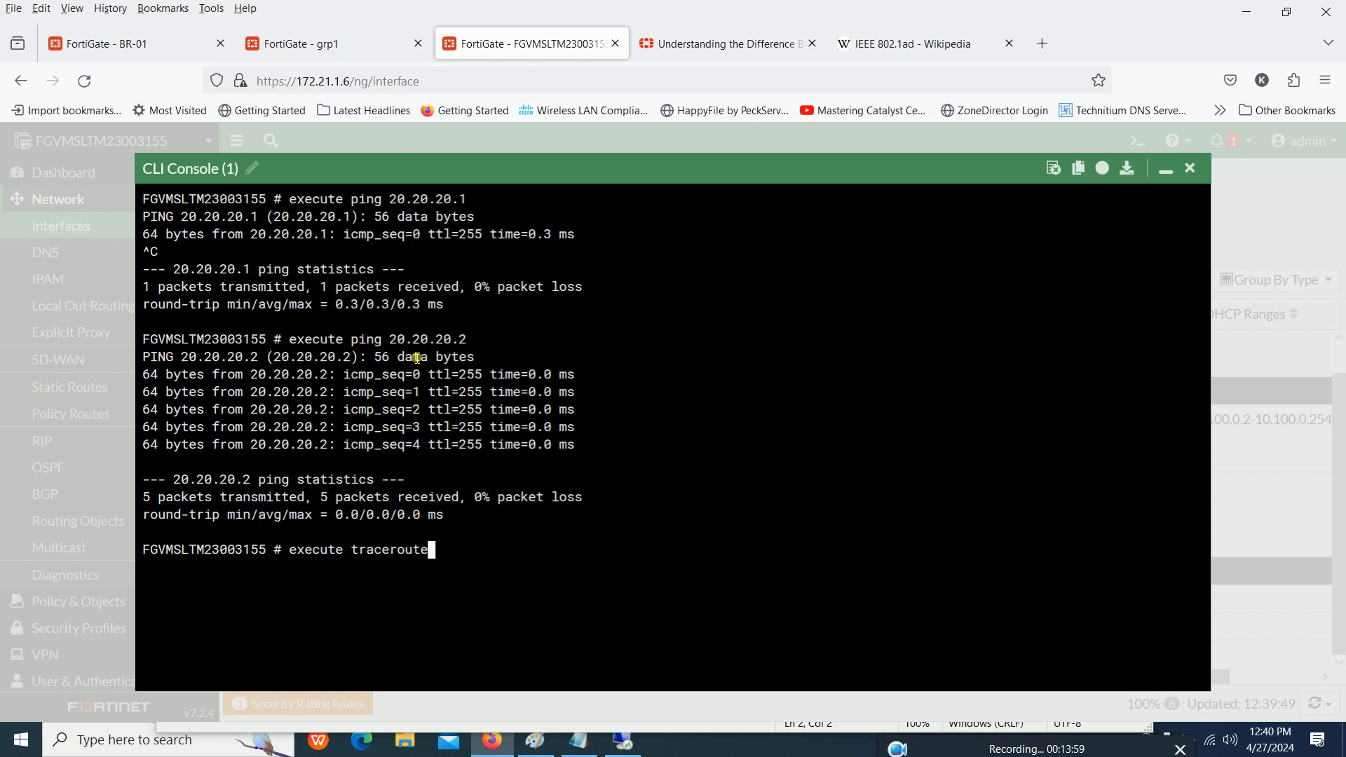
{"action": "type", "text": "20.20.20."}
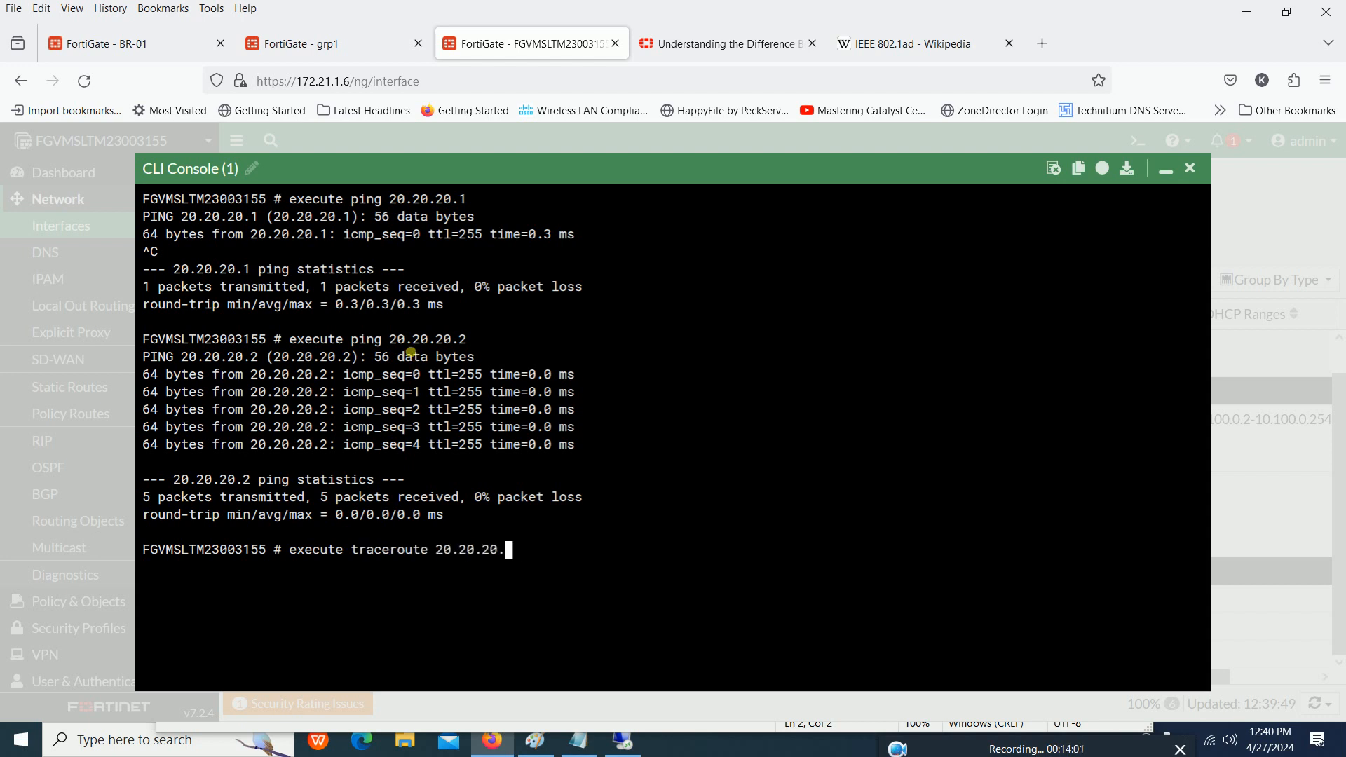
{"action": "type", "text": "12"}
{"action": "key", "text": "Return"}
- Run a traceroute to the remote tunnel address 20.20.20.1 and minimize the CLI console
{"action": "key", "text": "Up"}
{"action": "key", "text": "BackSpace"}
{"action": "type", "text": "1"}
{"action": "key", "text": "Return"}
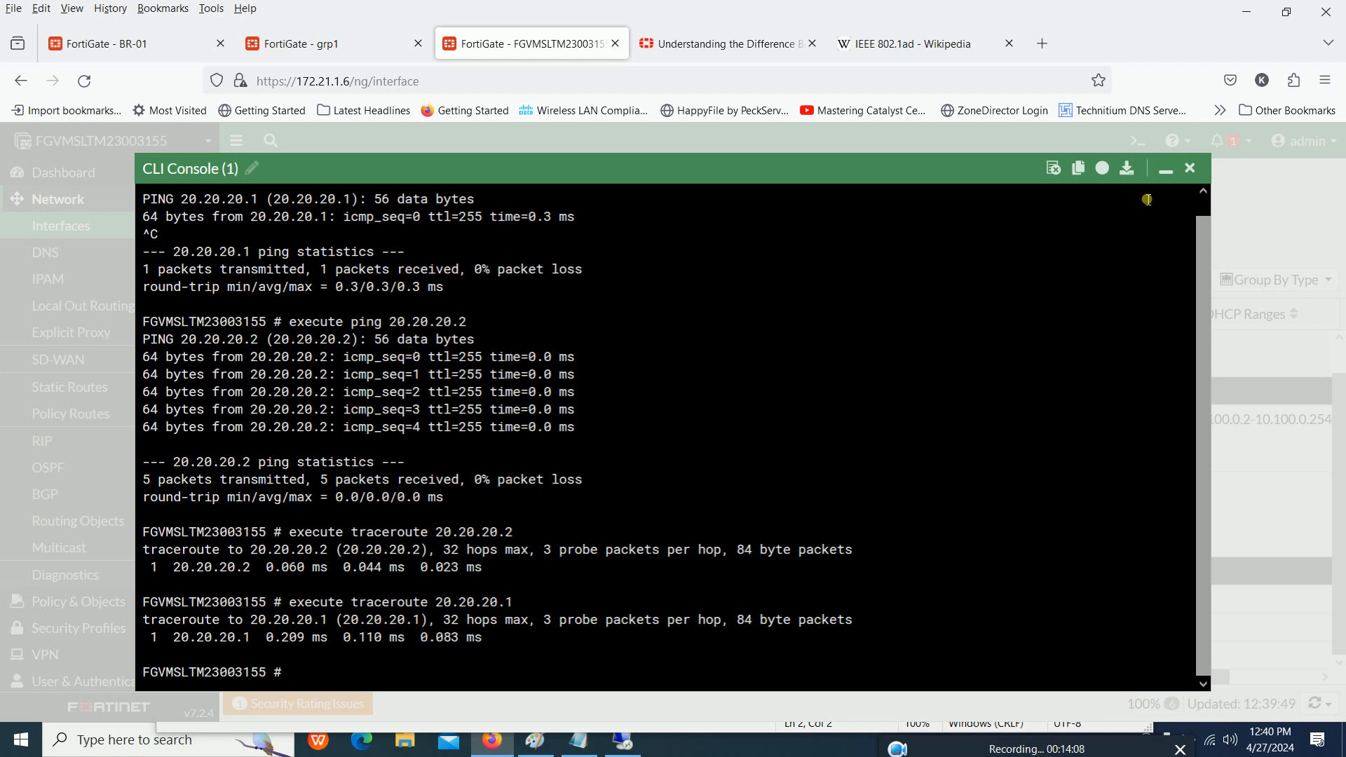
{"action": "left_click", "coordinate": [1166, 172]}
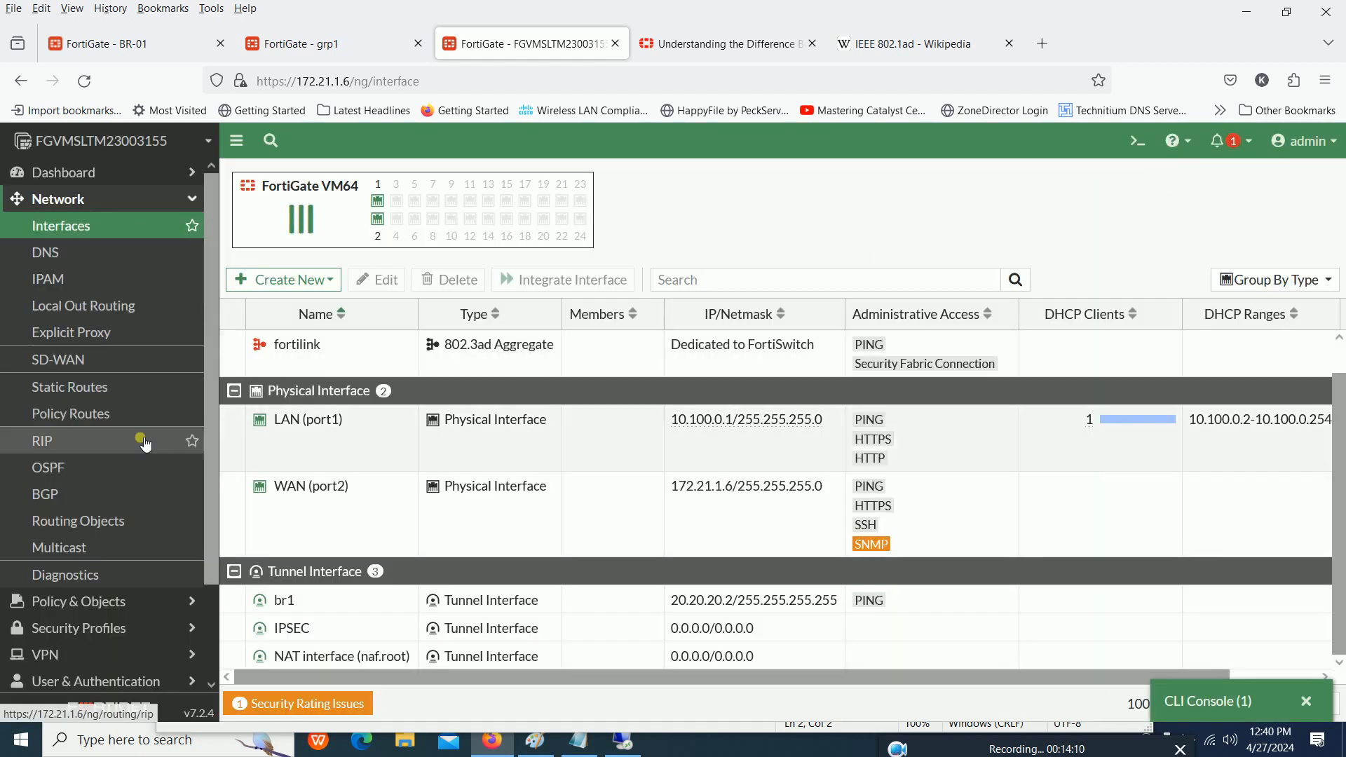
- Check the existing static routes and compare the LAN (port1) addresses of this FortiGate and grp1
{"action": "left_click", "coordinate": [98, 392]}
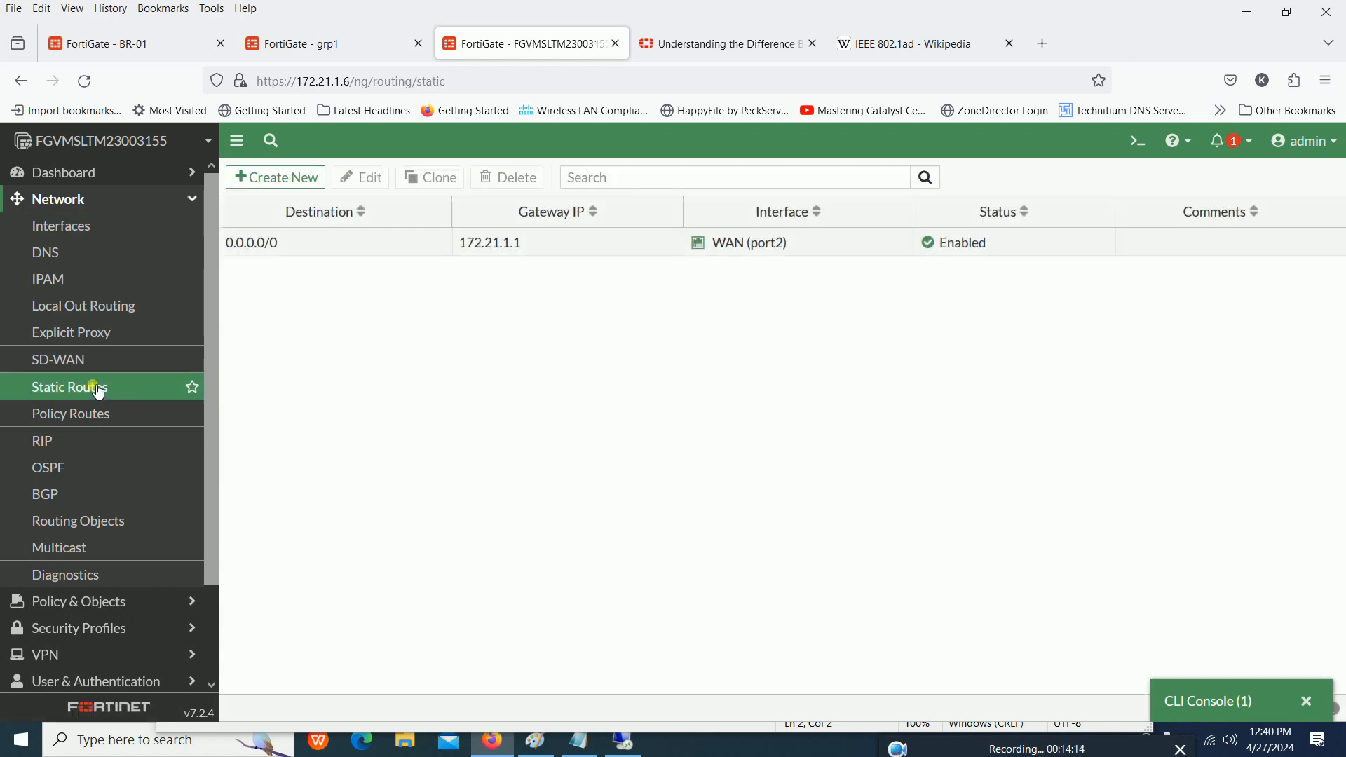
{"action": "left_click", "coordinate": [115, 232]}
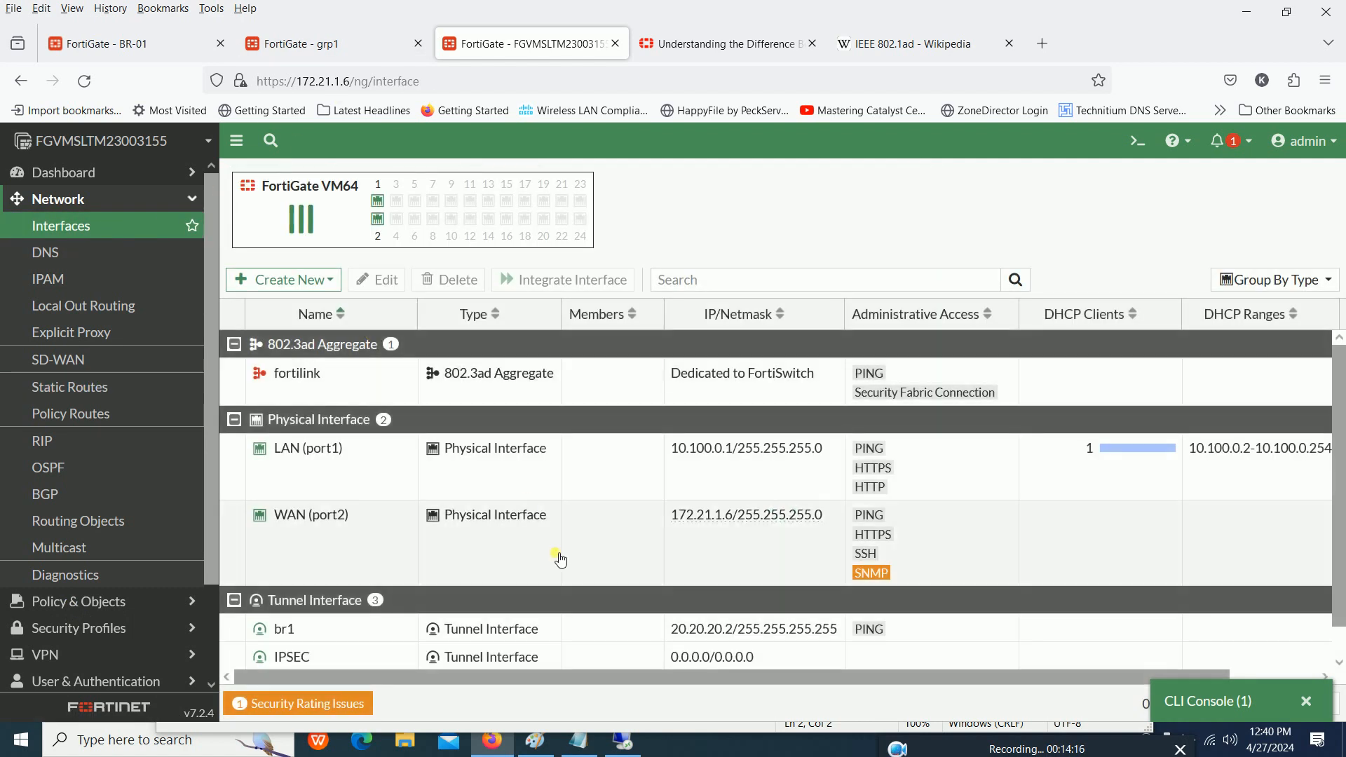
{"action": "double_click", "coordinate": [678, 457]}
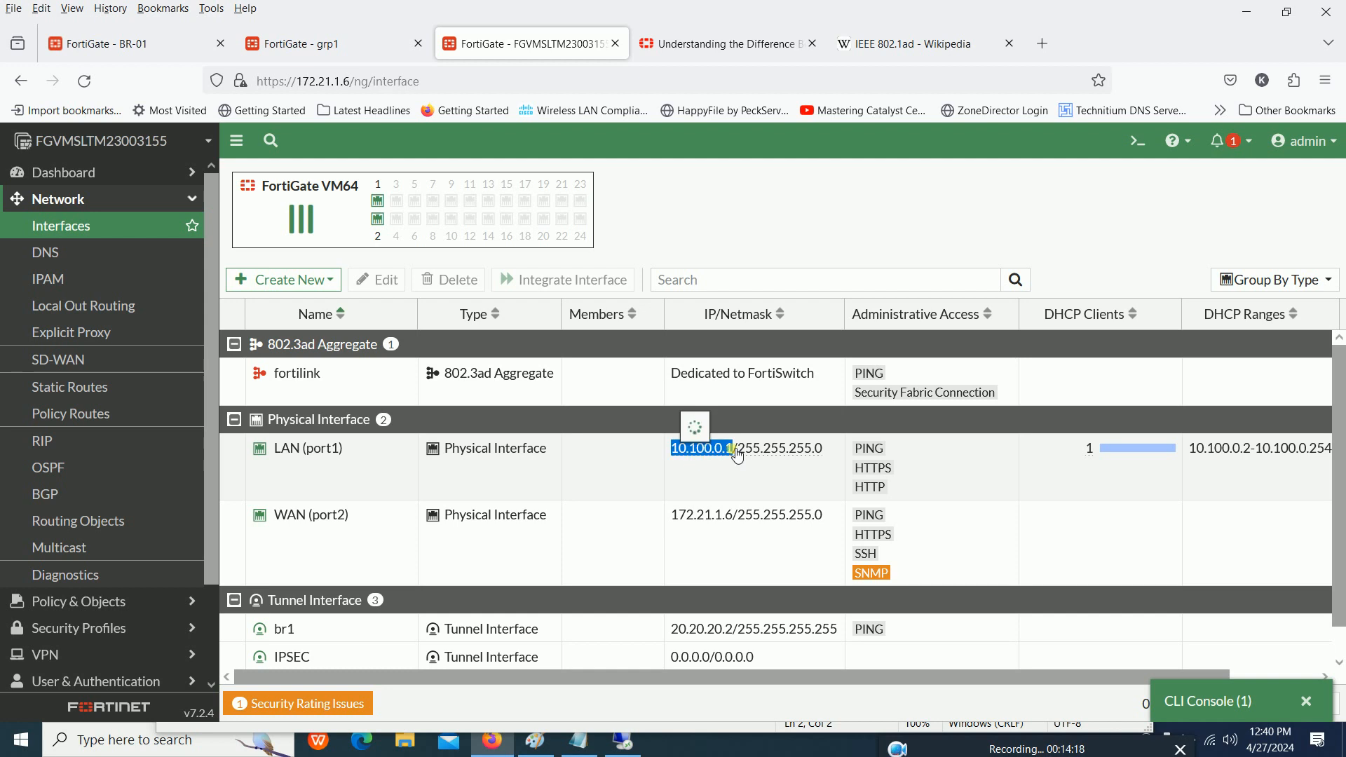
{"action": "left_click", "coordinate": [315, 44]}
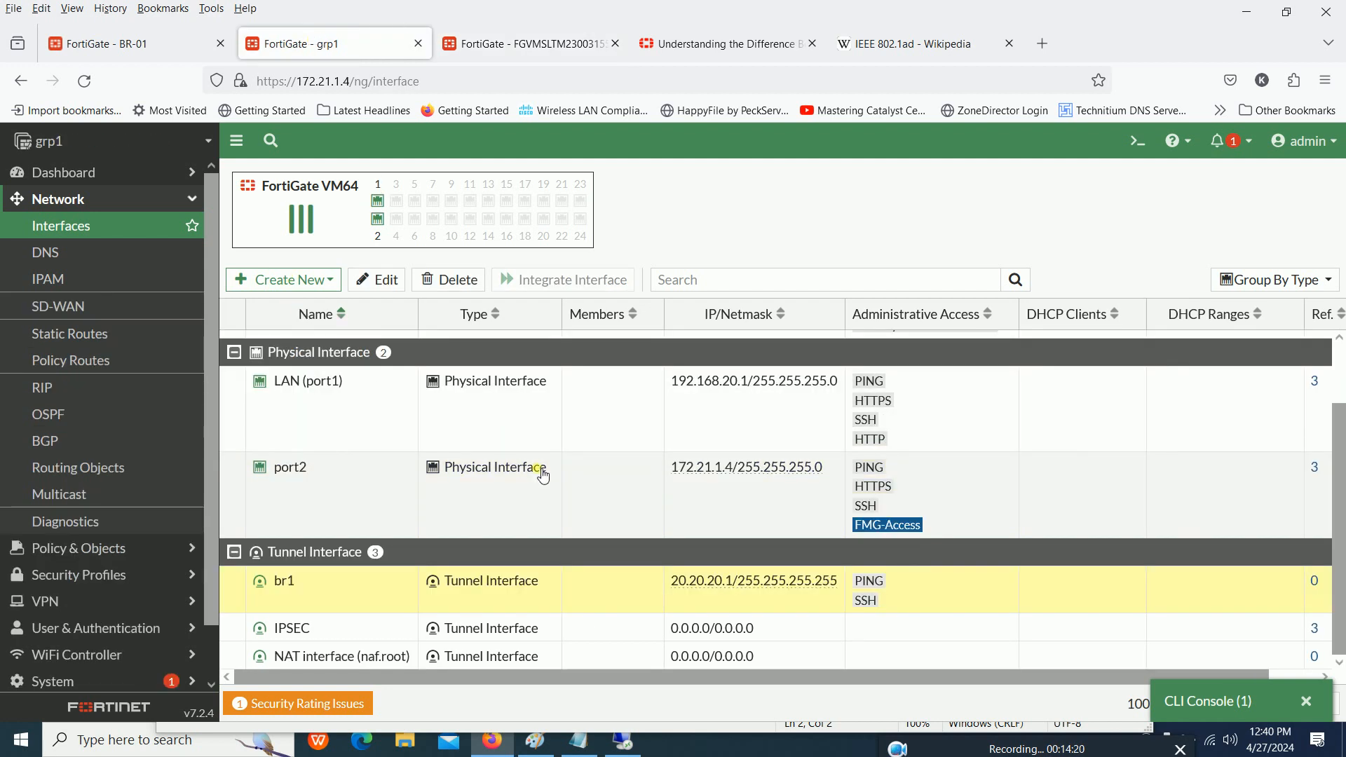
- Start a new static route on the FortiGate at 172.21.1.6 with destination subnet 192.168.20.0/24
{"action": "left_click", "coordinate": [523, 36]}
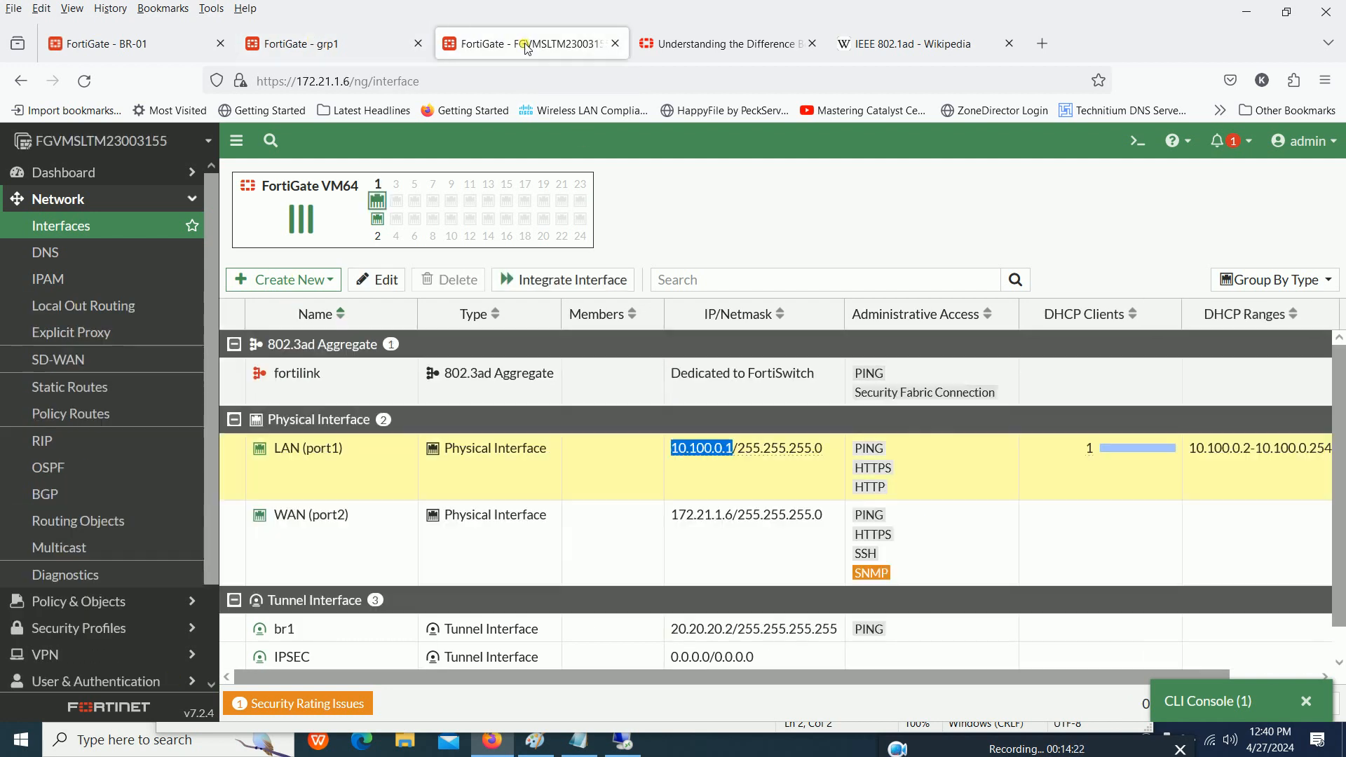
{"action": "left_click", "coordinate": [92, 389]}
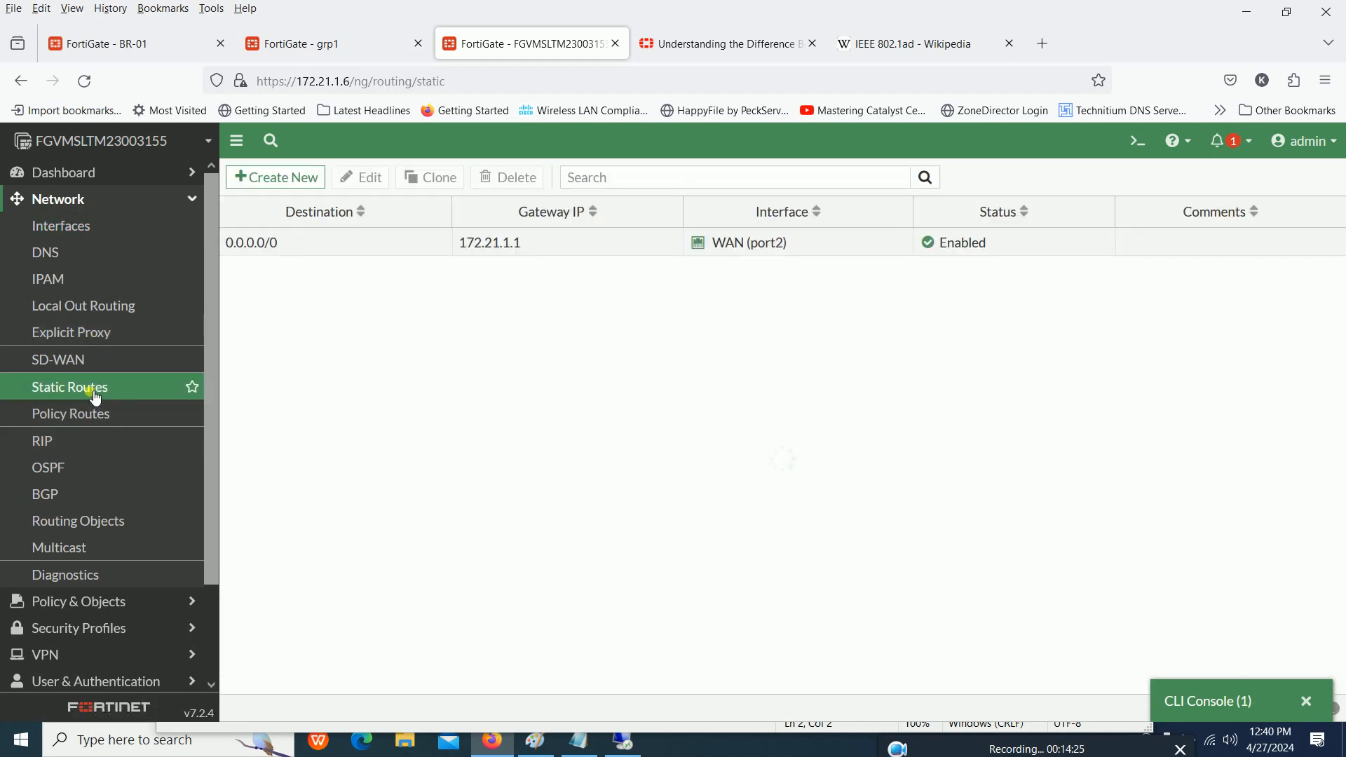
{"action": "left_click", "coordinate": [309, 188]}
{"action": "left_click_drag", "start_coordinate": [391, 246], "coordinate": [348, 249]}
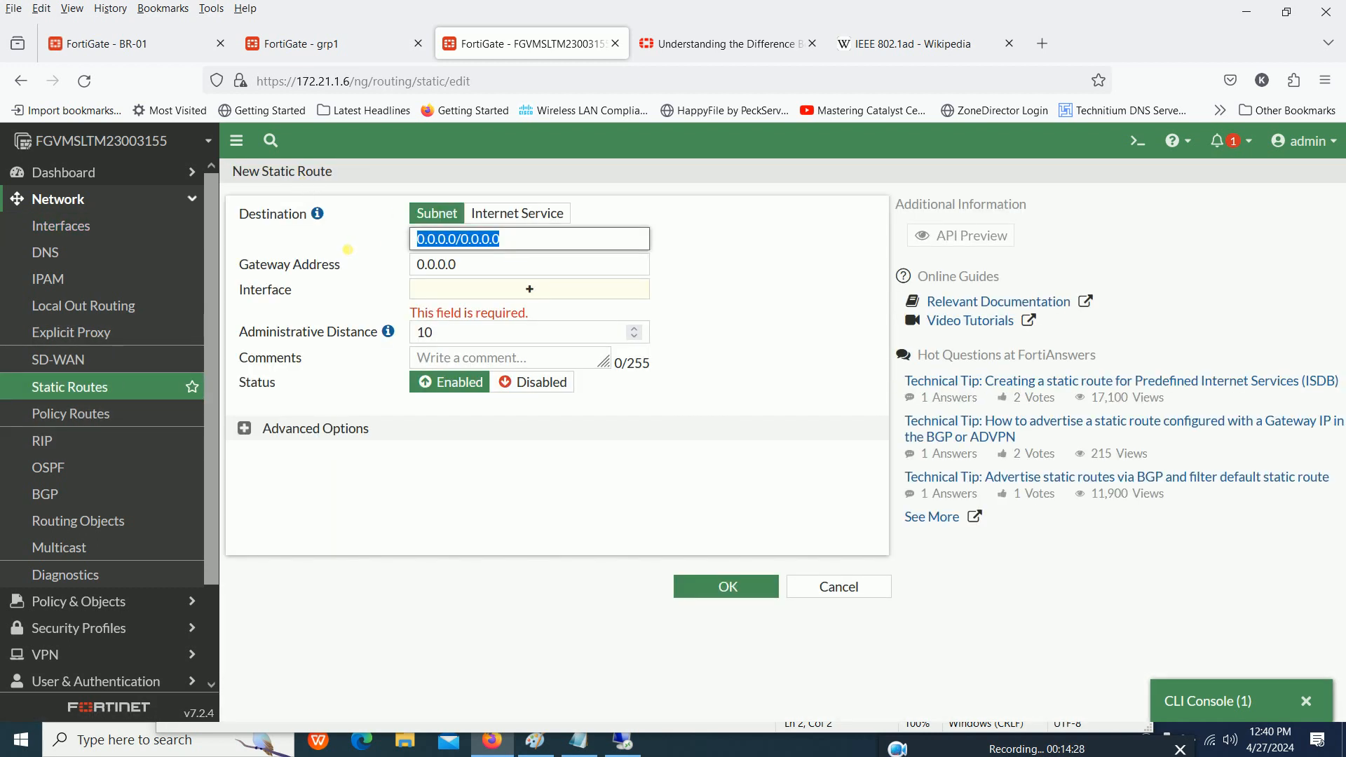
{"action": "type", "text": "192.16"}
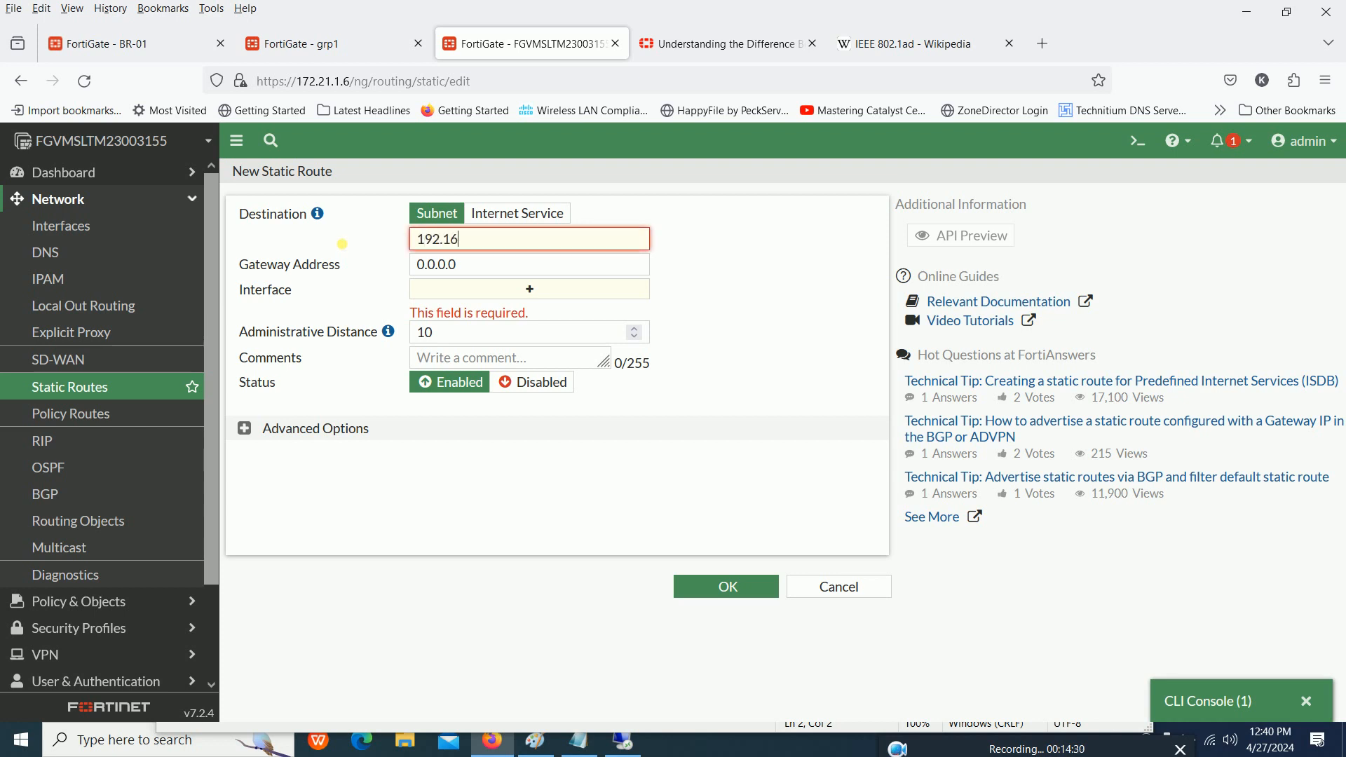
{"action": "type", "text": "8.20.0/24"}
{"action": "key", "text": "Tab"}
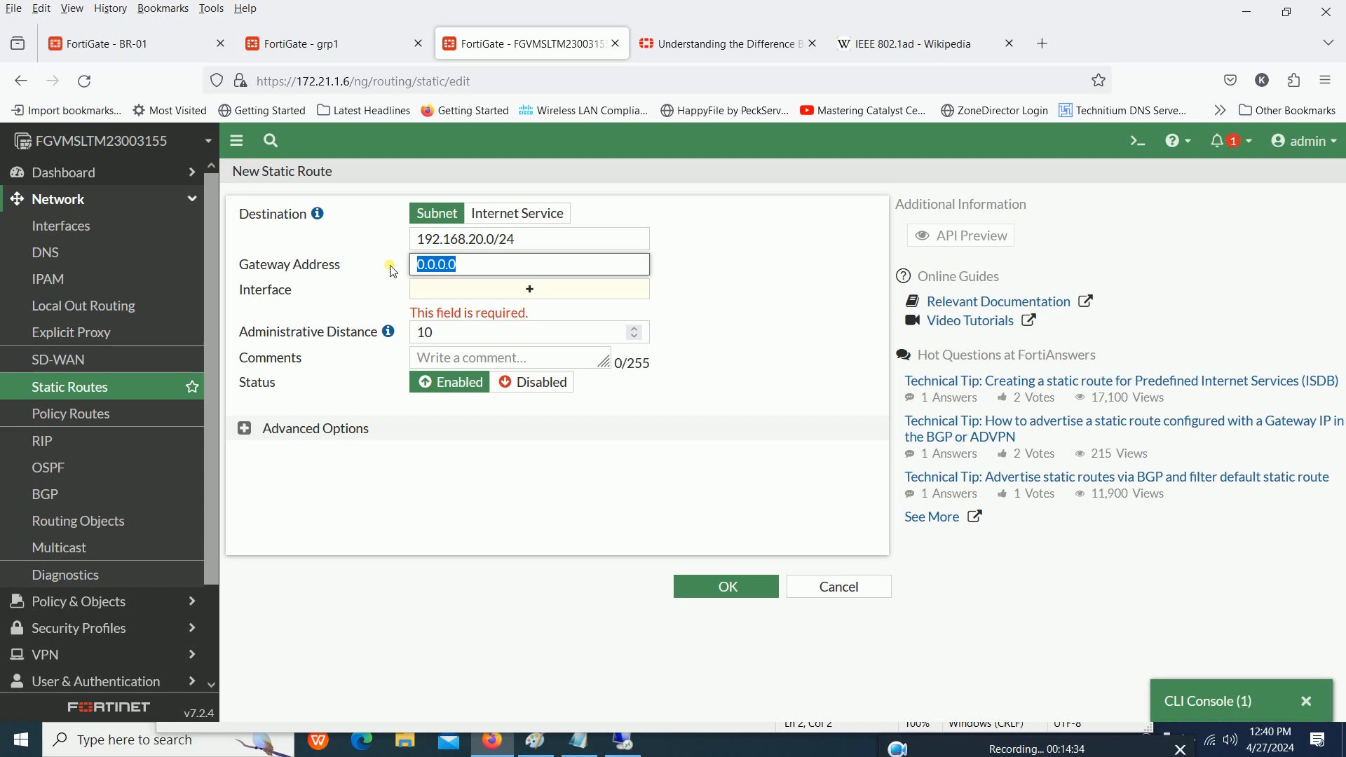
- Assign the br1 tunnel as the new static route's interface and save the route
{"action": "left_click", "coordinate": [491, 290]}
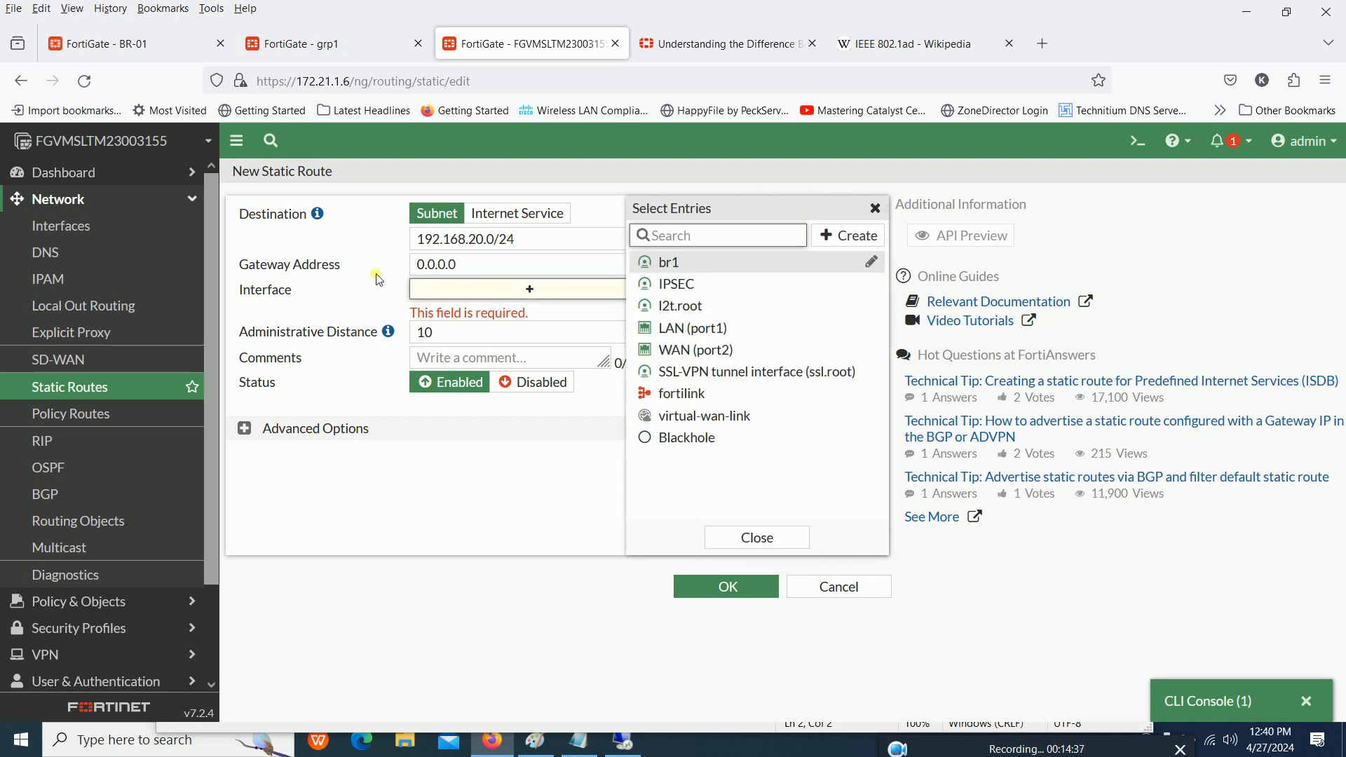
{"action": "left_click", "coordinate": [682, 269]}
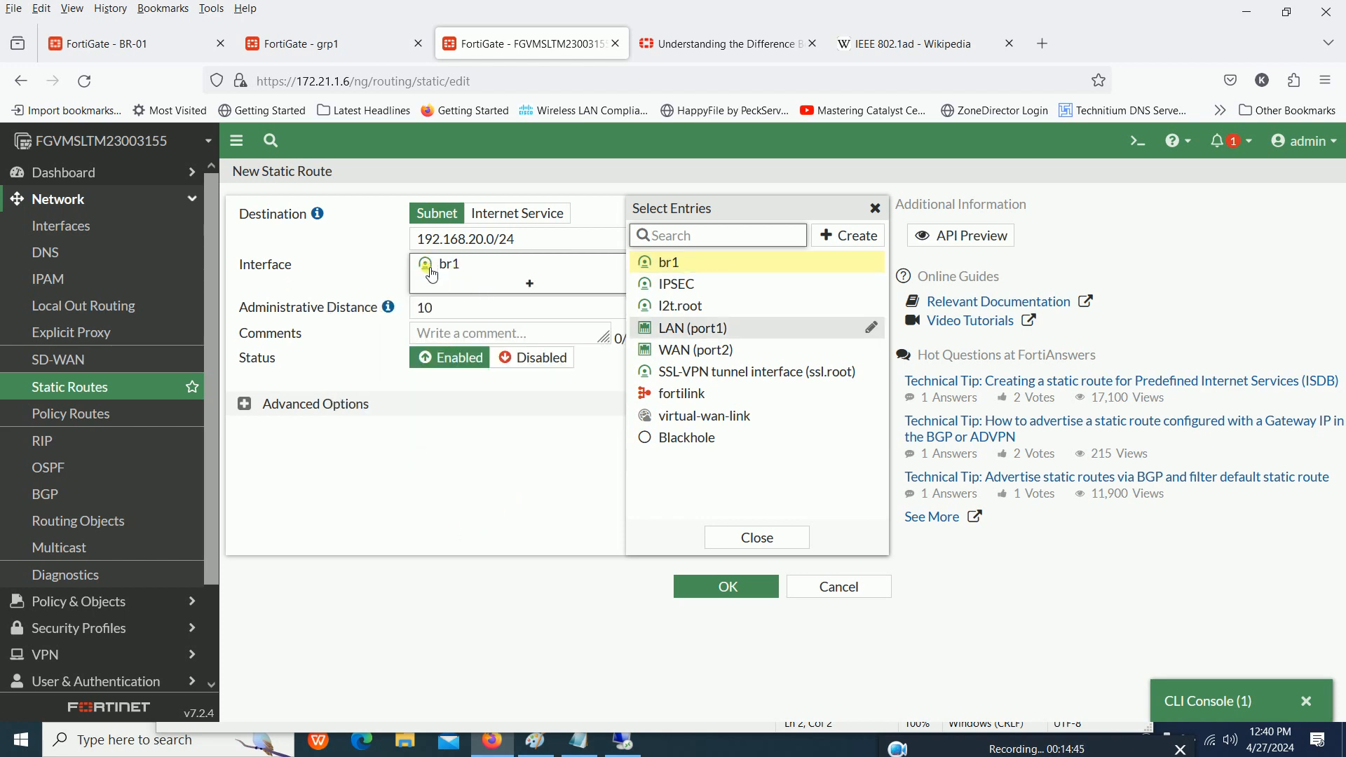
{"action": "mouse_move", "coordinate": [426, 267]}
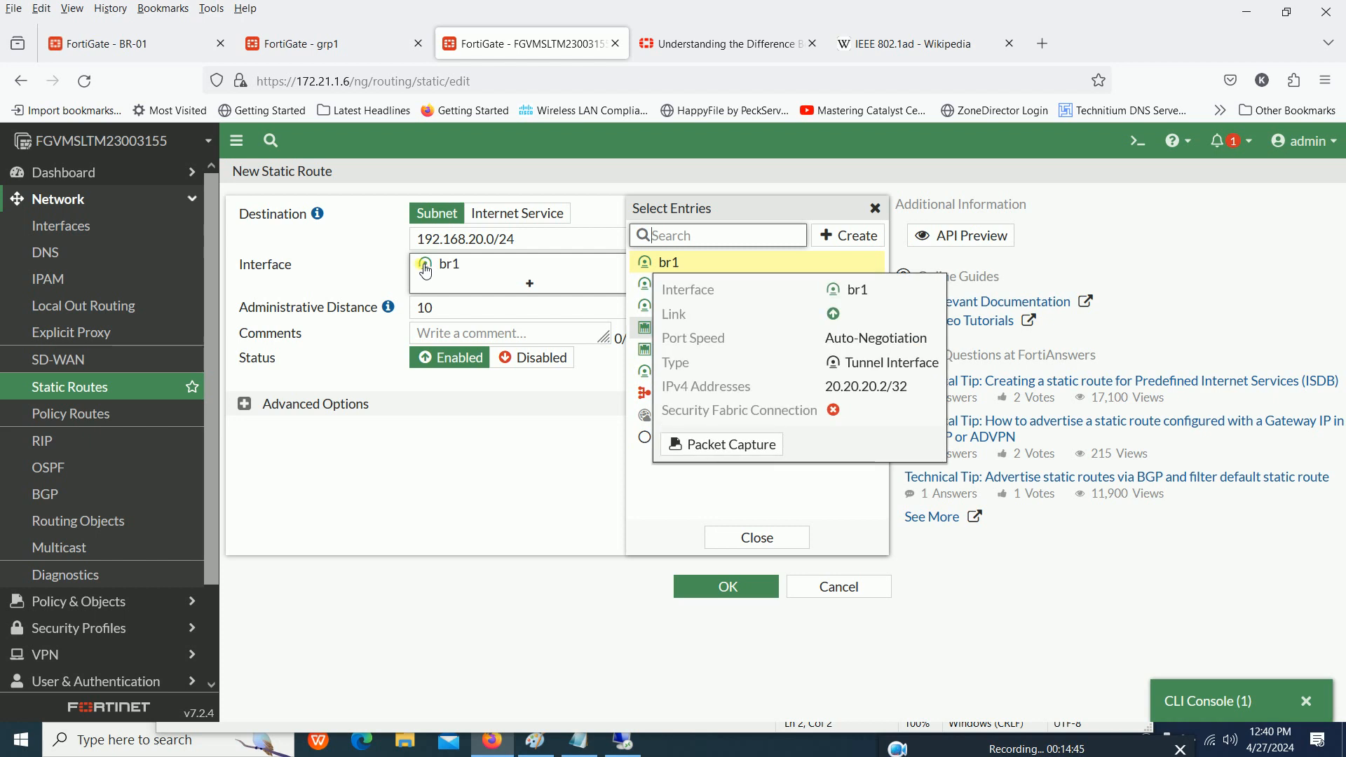
{"action": "left_click", "coordinate": [413, 530]}
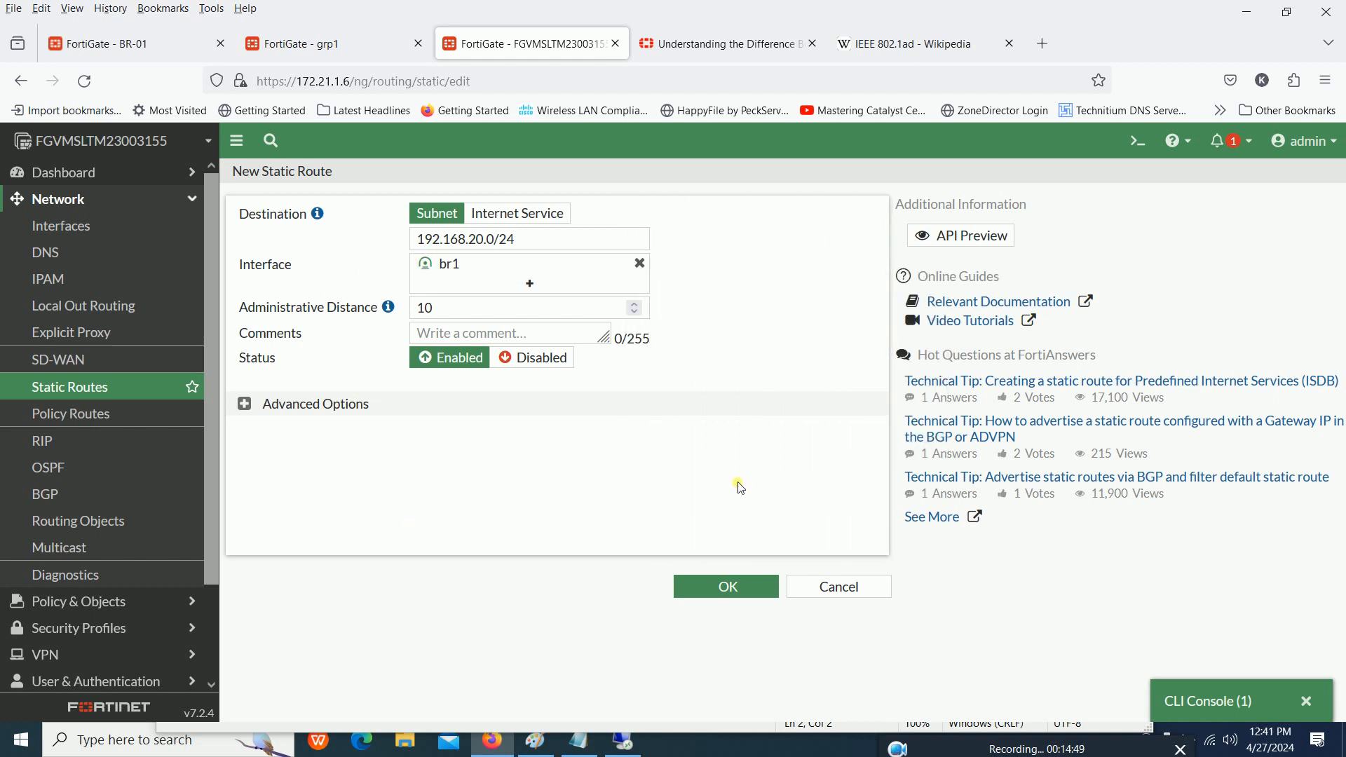
{"action": "left_click", "coordinate": [728, 595]}
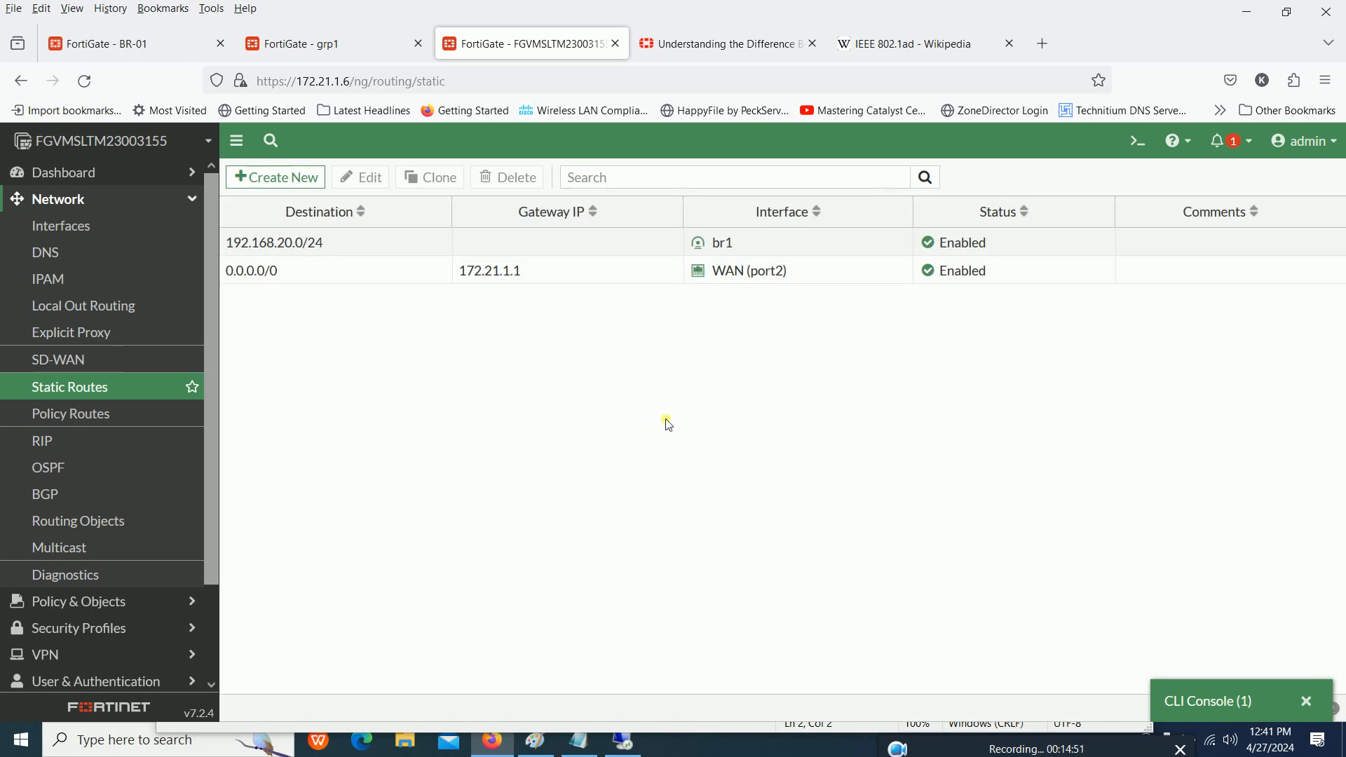
- Look up the LAN (port1) address in the interface list and switch to the grp1 FortiGate
{"action": "left_click", "coordinate": [99, 240]}
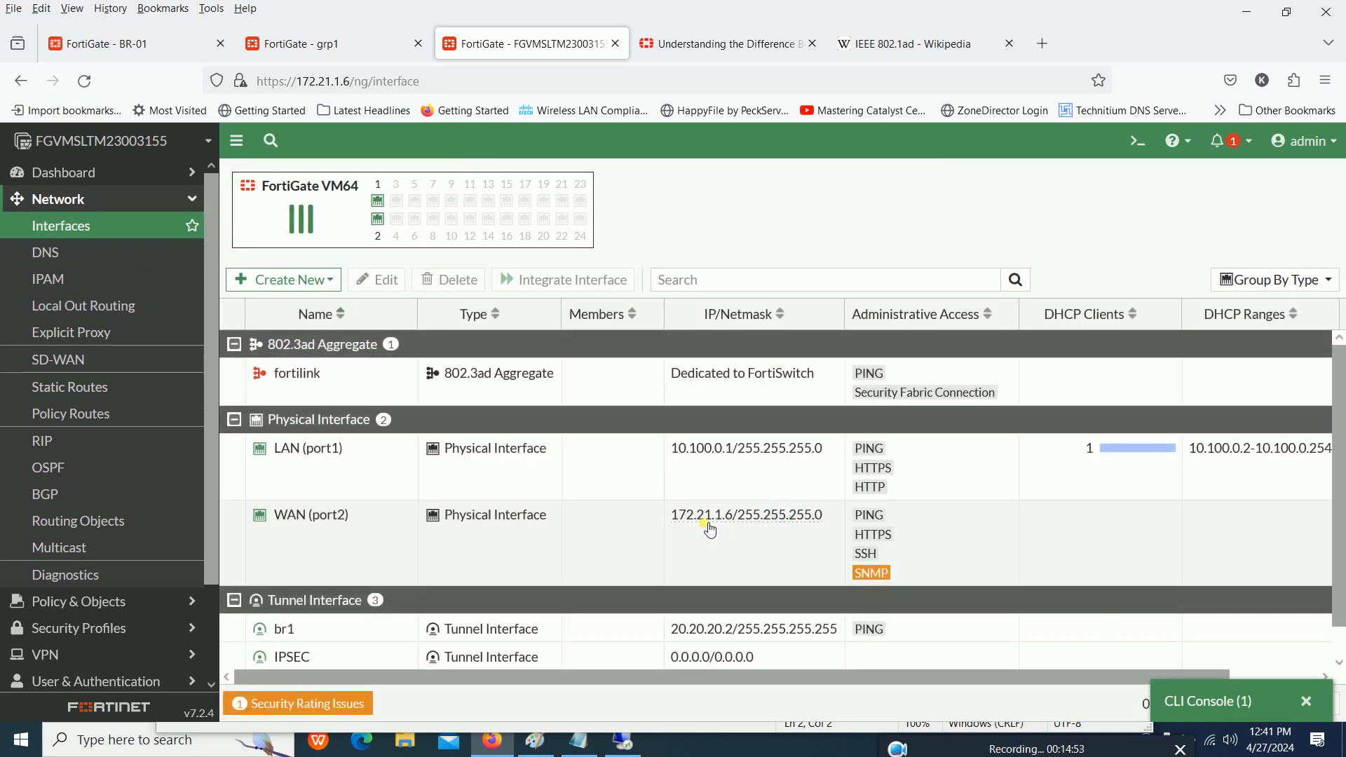
{"action": "left_click_drag", "start_coordinate": [672, 449], "coordinate": [733, 453]}
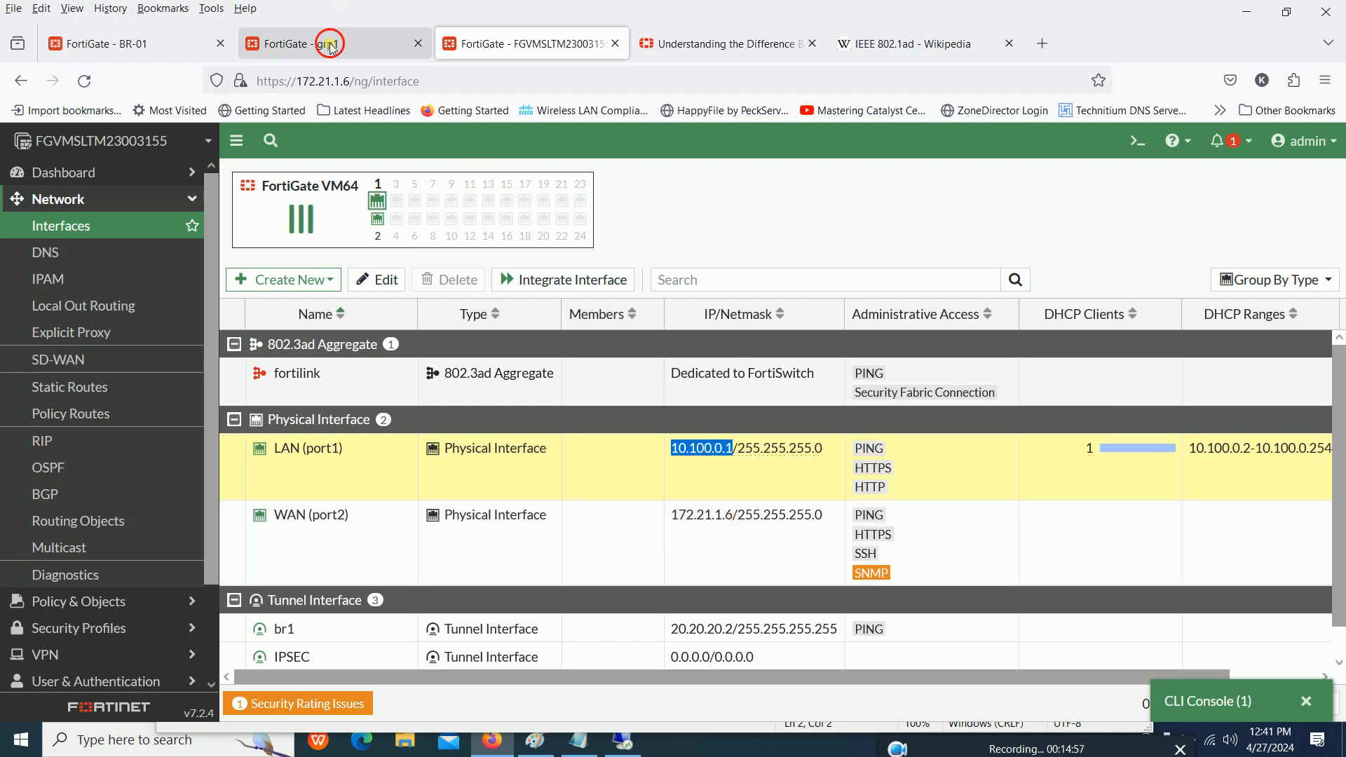
{"action": "left_click", "coordinate": [324, 43]}
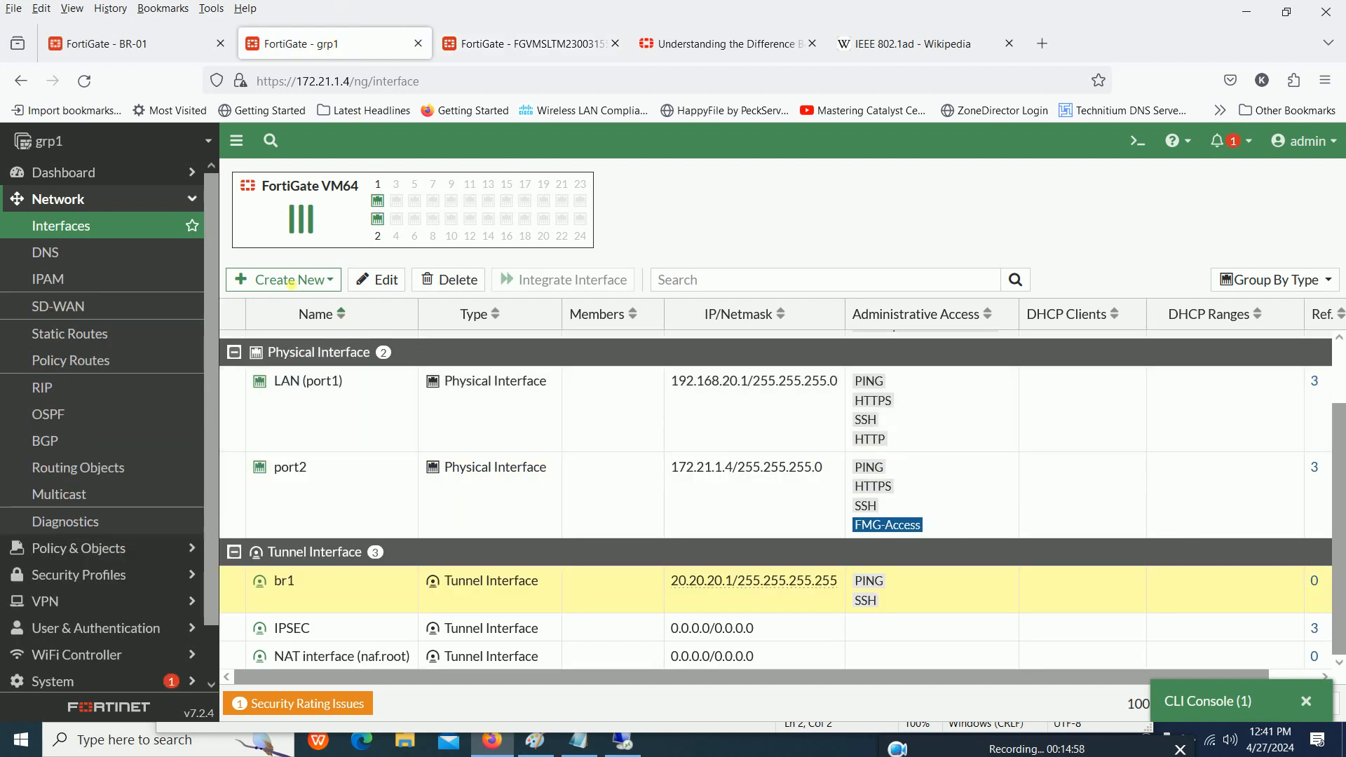
- Start a new static route on grp1 with destination subnet 10.100.0.0/24
{"action": "left_click", "coordinate": [101, 334]}
{"action": "left_click", "coordinate": [273, 178]}
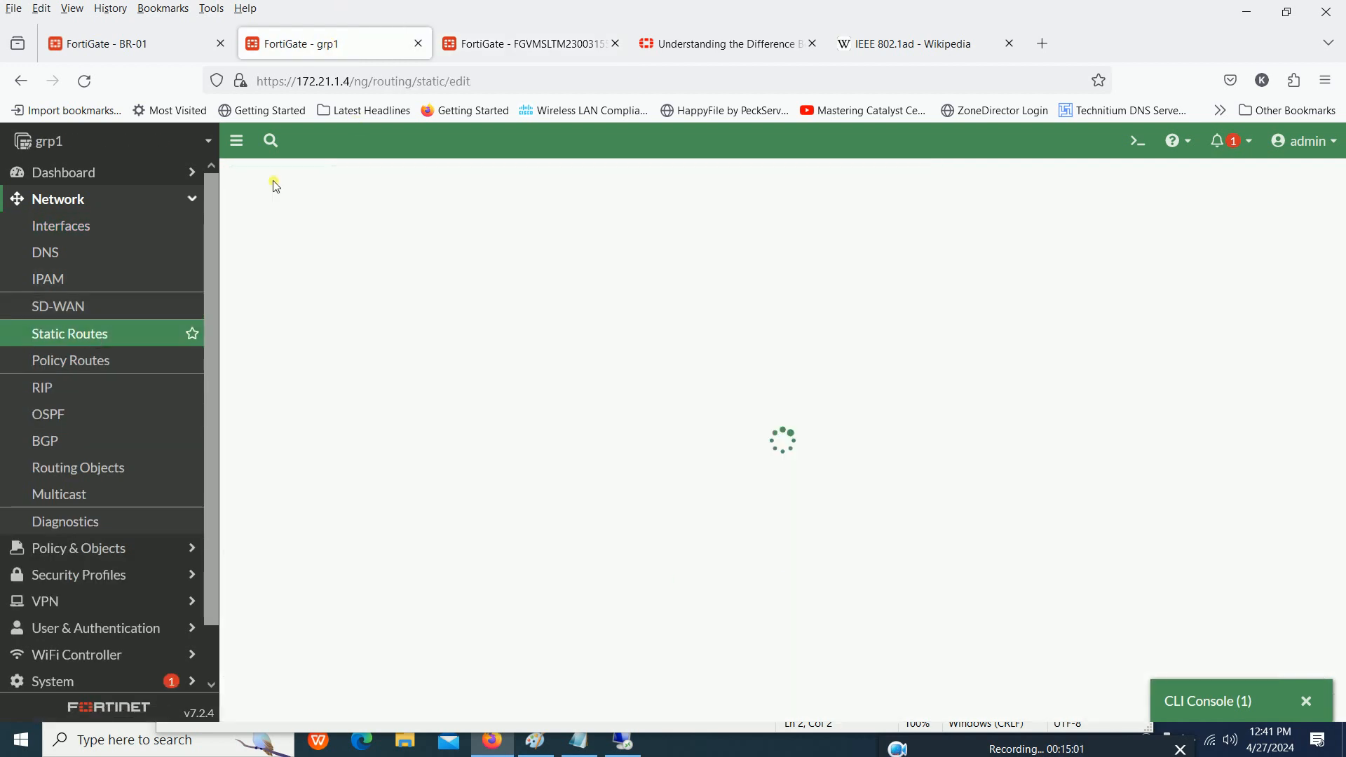
{"action": "type", "text": "10.100.0."}
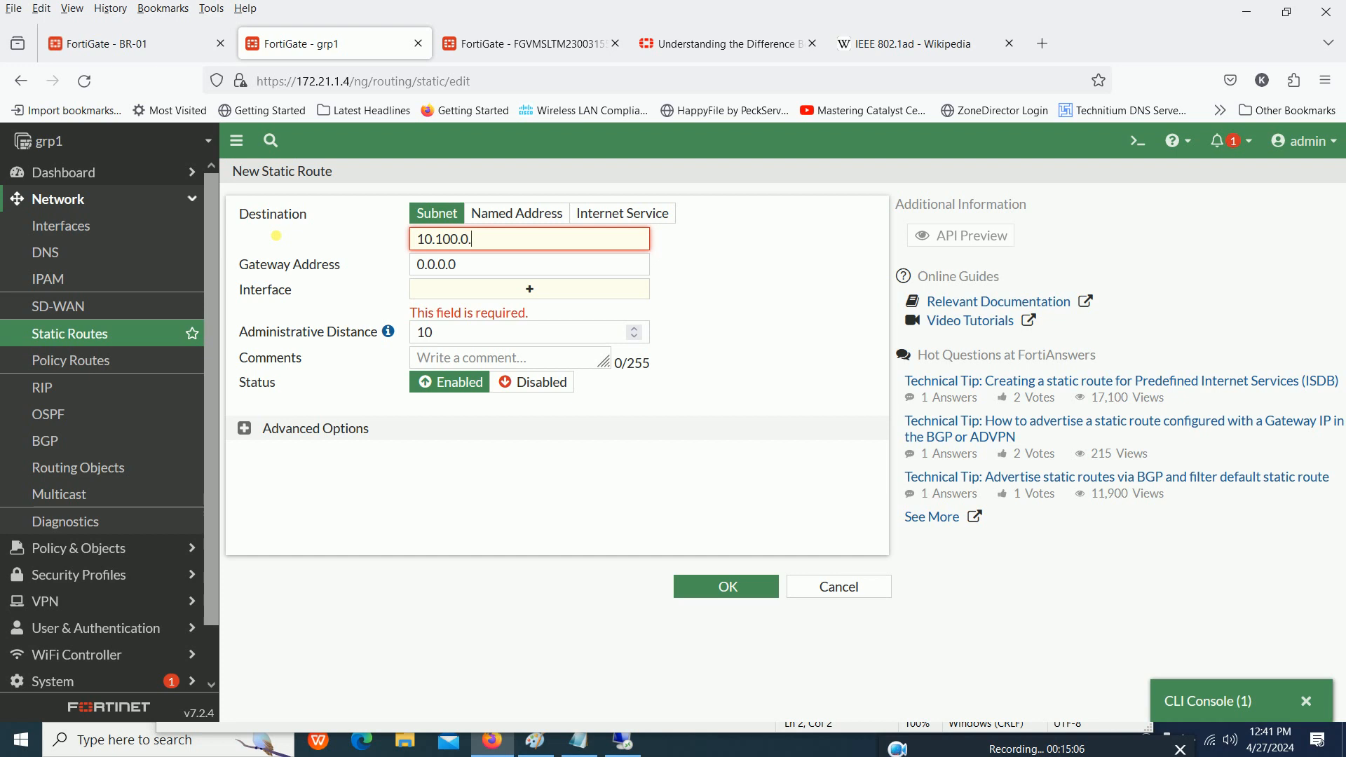
{"action": "type", "text": "1/24"}
{"action": "key", "text": "Tab"}
{"action": "key", "text": "Tab"}
- Set br1 as the interface of the 10.100.0.0/24 static route and save the route
{"action": "left_click", "coordinate": [476, 291]}
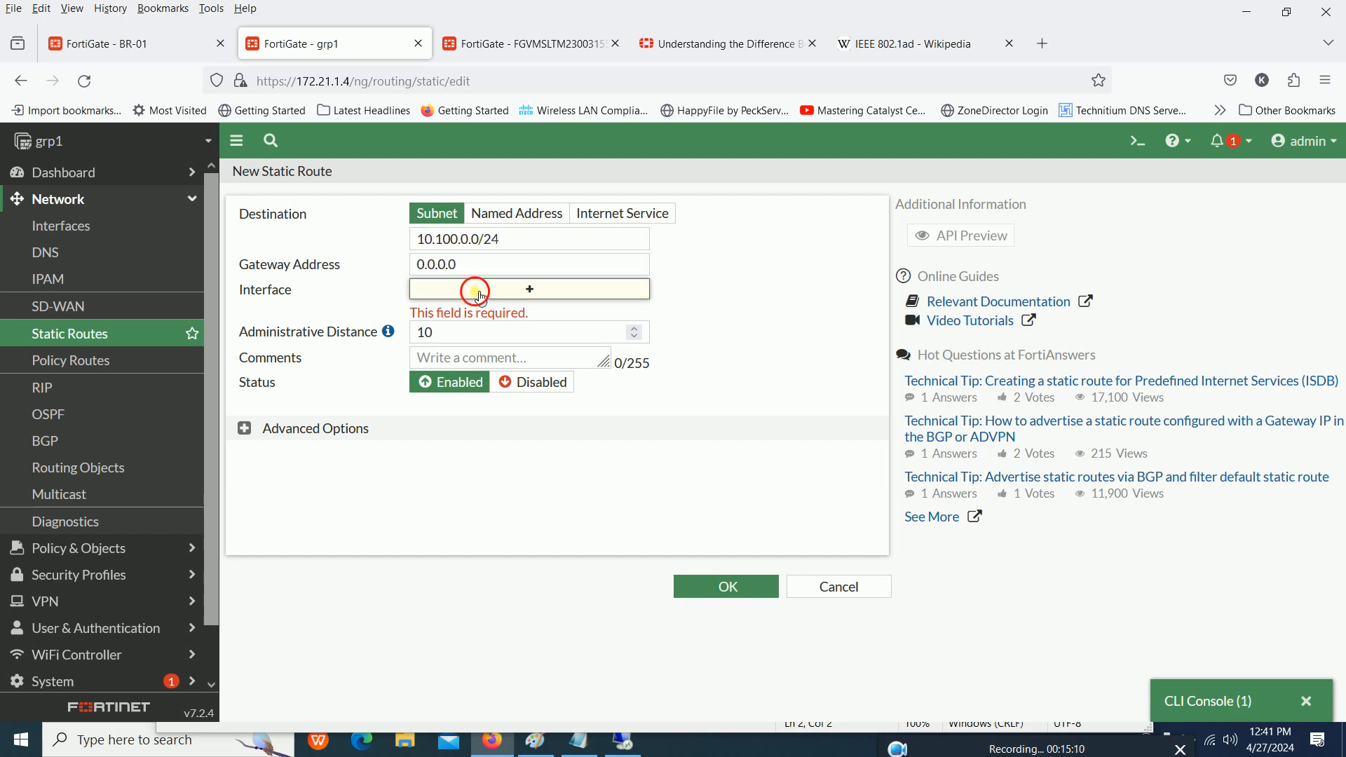
{"action": "left_click", "coordinate": [685, 269]}
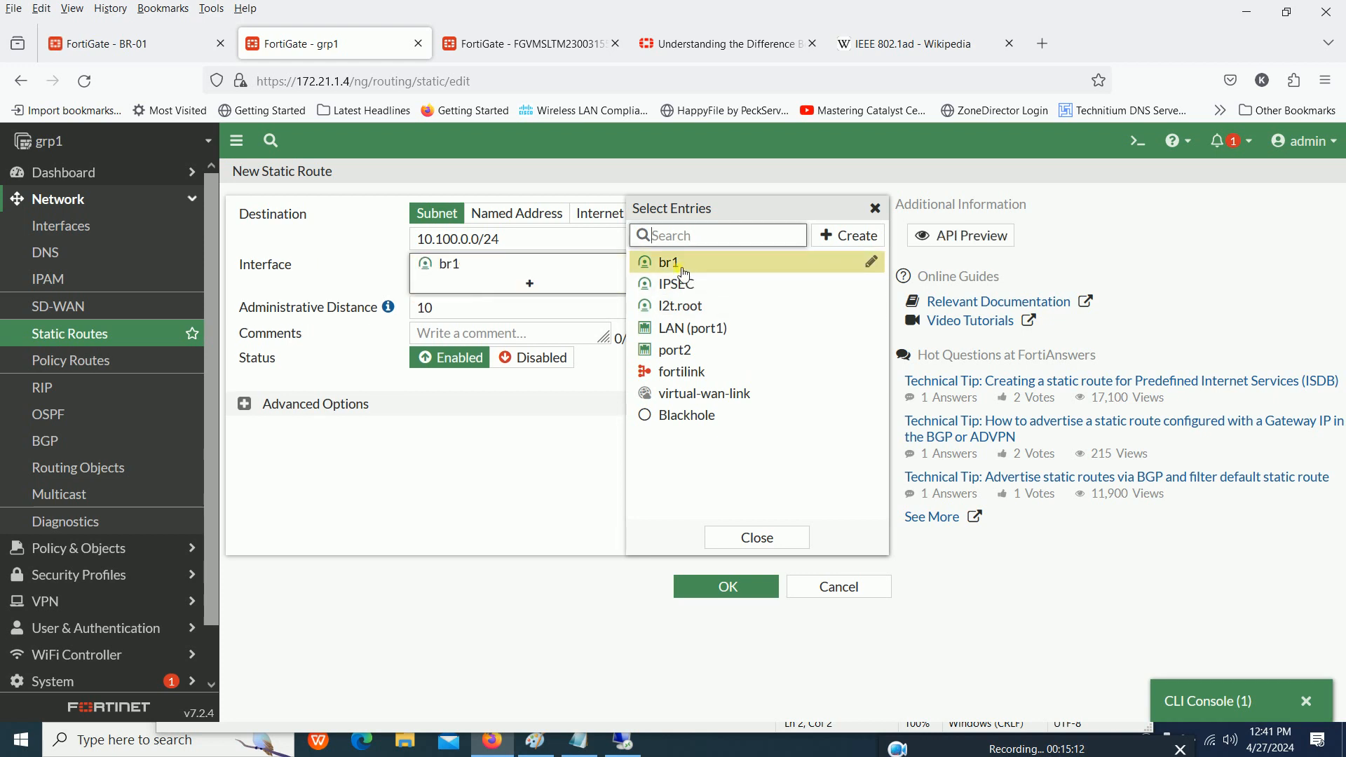
{"action": "left_click", "coordinate": [505, 499]}
{"action": "left_click", "coordinate": [733, 587]}
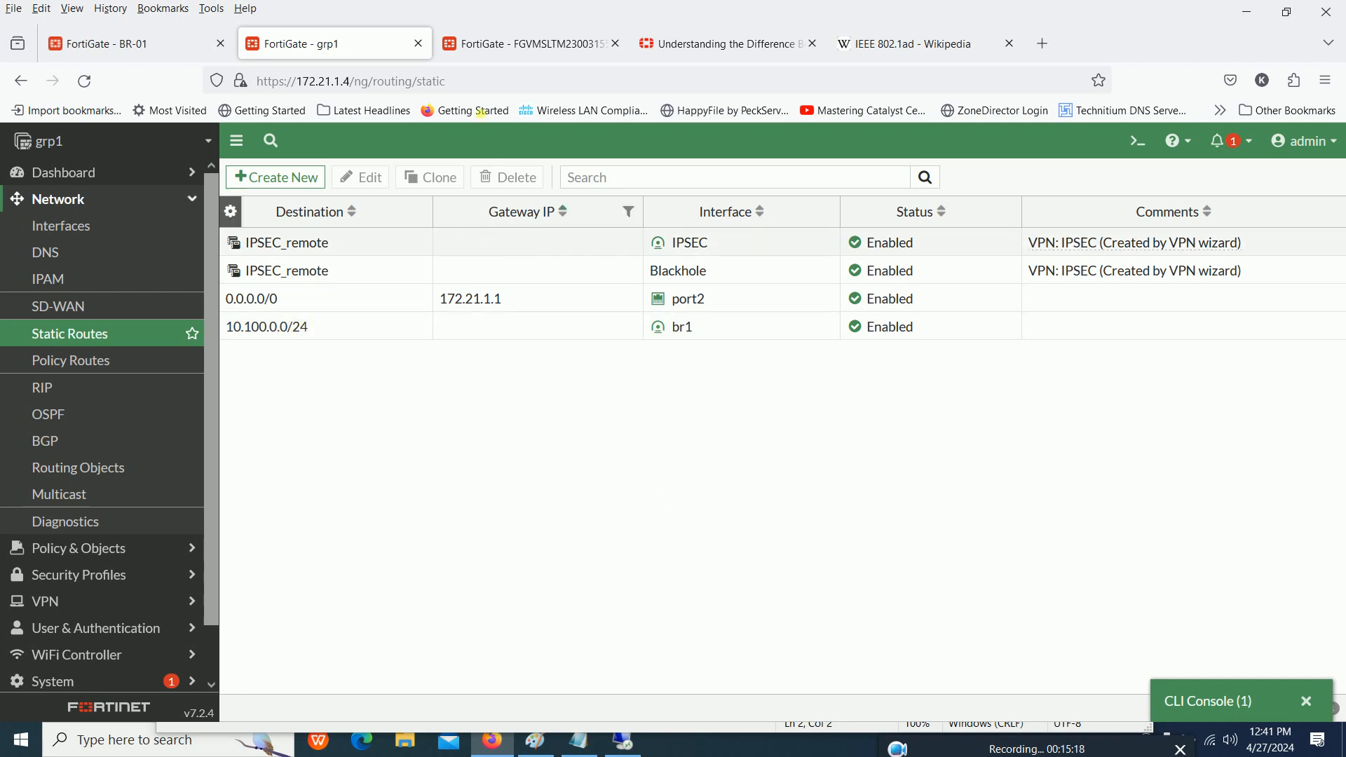
- Switch to the FortiGate at 172.21.1.6 and start a new firewall policy
{"action": "left_click", "coordinate": [514, 46]}
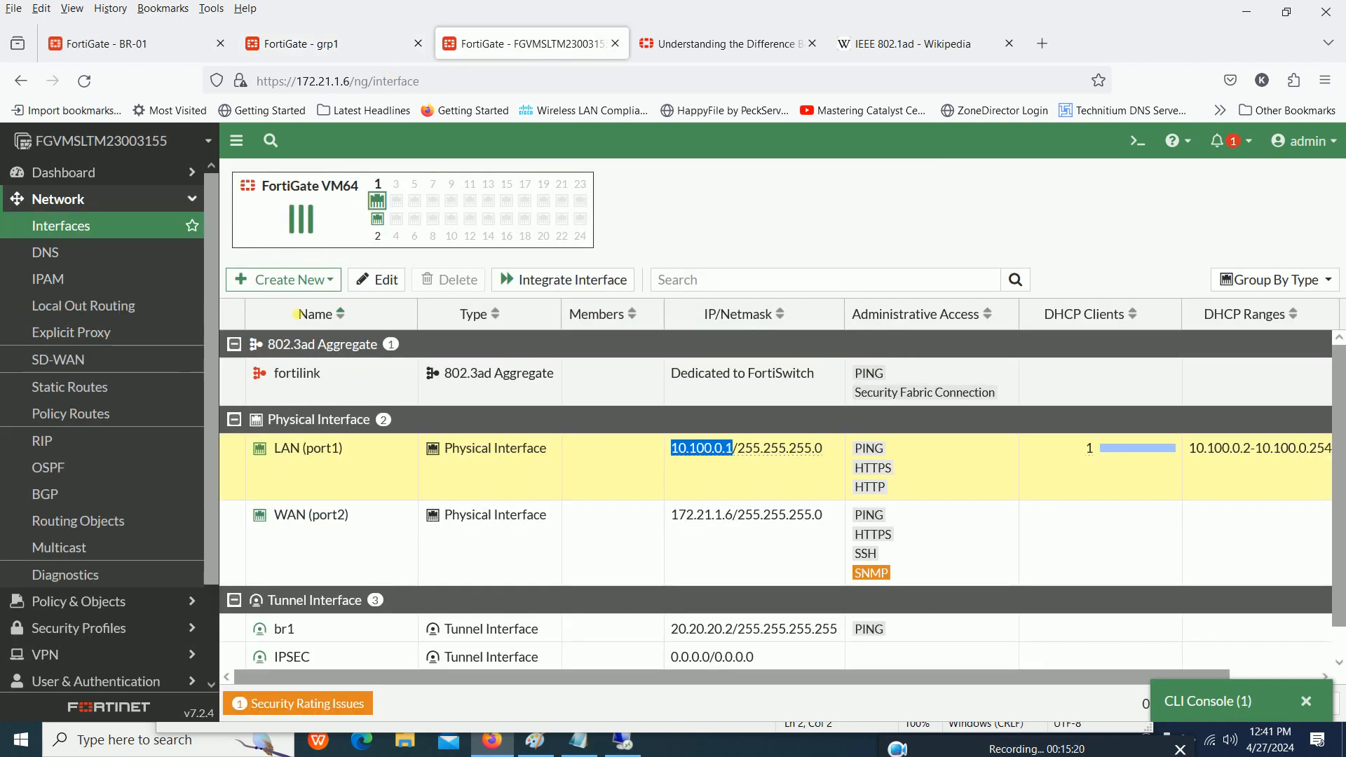
{"action": "left_click", "coordinate": [235, 421]}
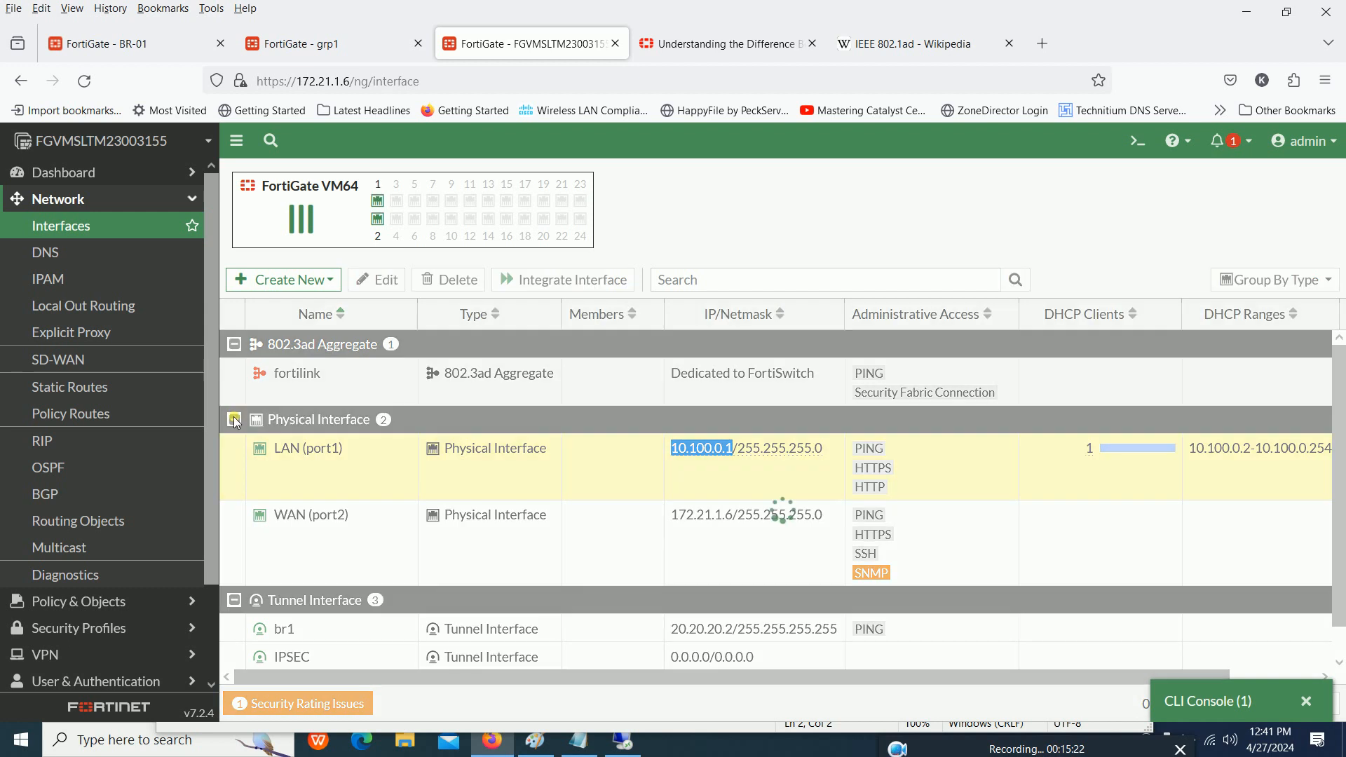
{"action": "scroll", "coordinate": [106, 547], "scroll_direction": "down", "scroll_amount": 3}
{"action": "left_click", "coordinate": [105, 494]}
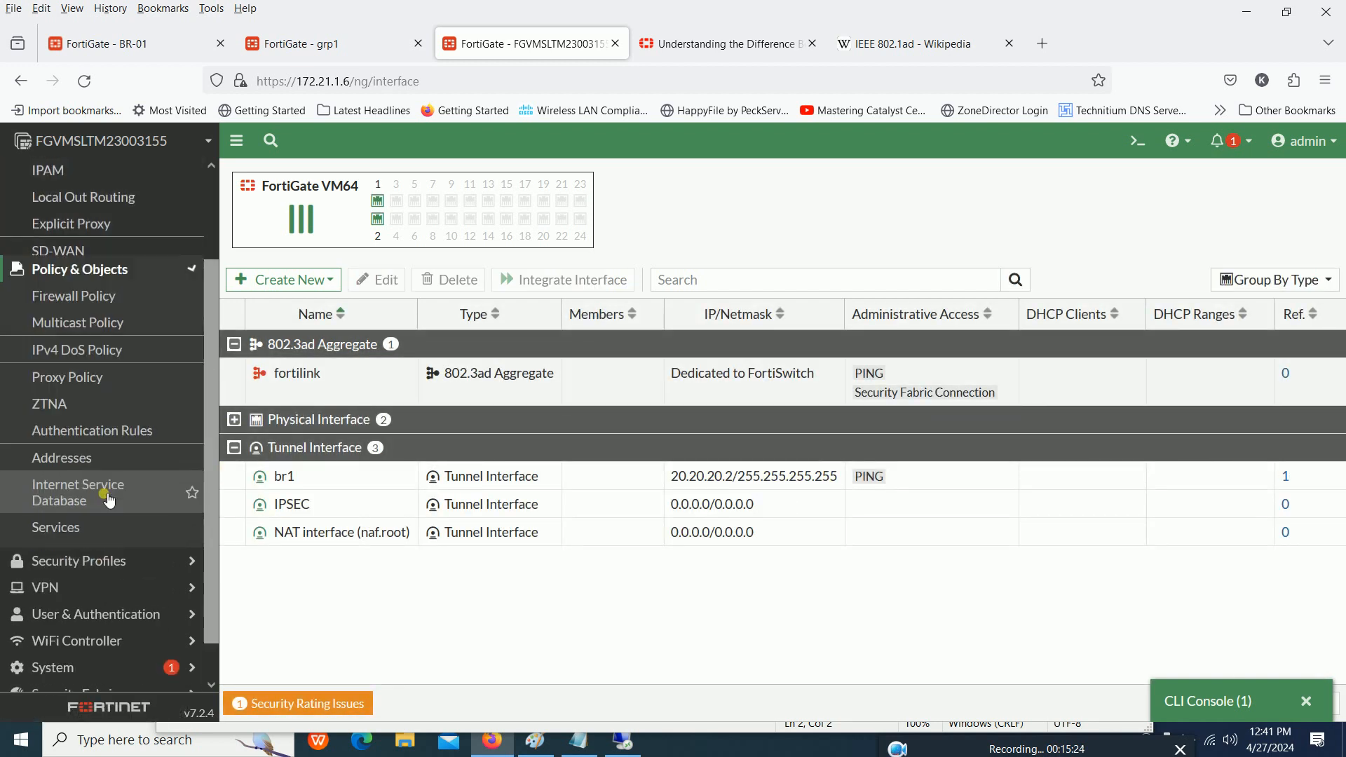
{"action": "scroll", "coordinate": [99, 242], "scroll_direction": "up", "scroll_amount": 5}
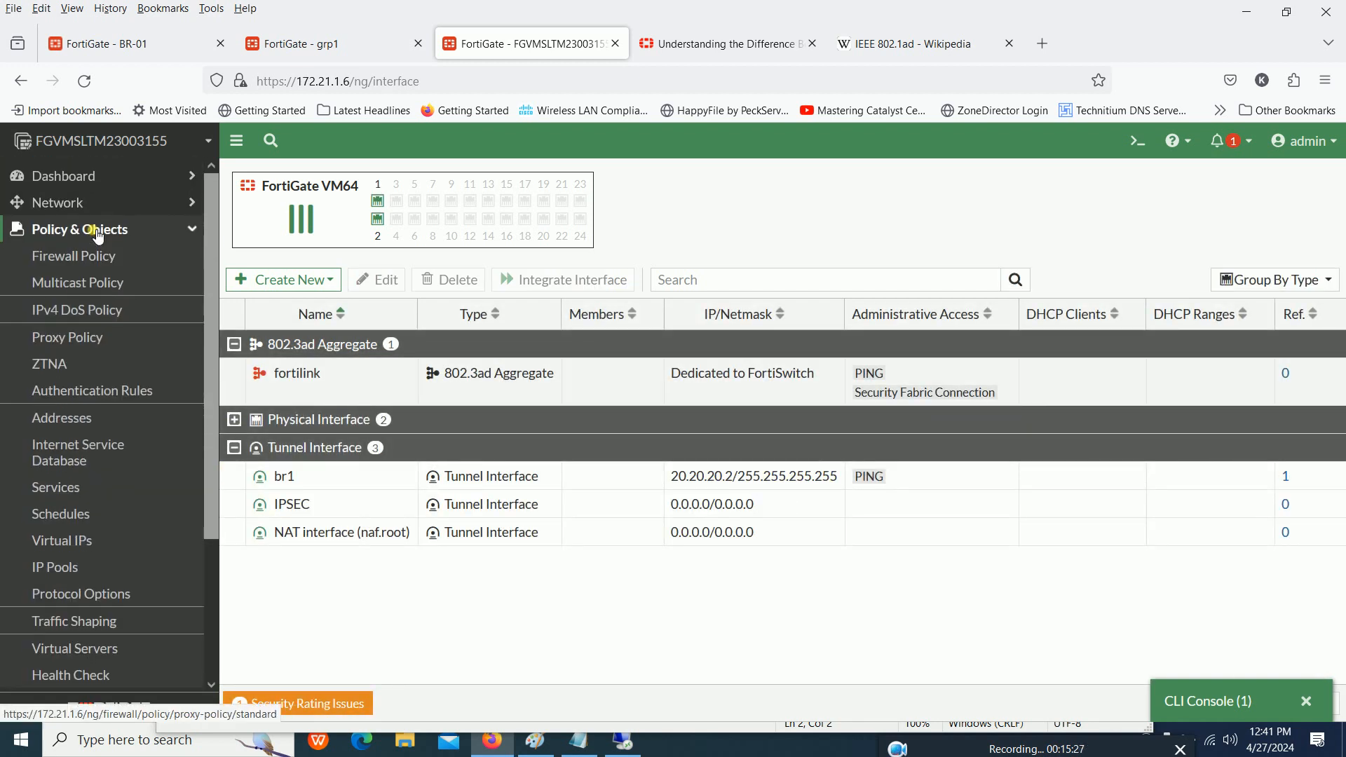
{"action": "left_click", "coordinate": [99, 255]}
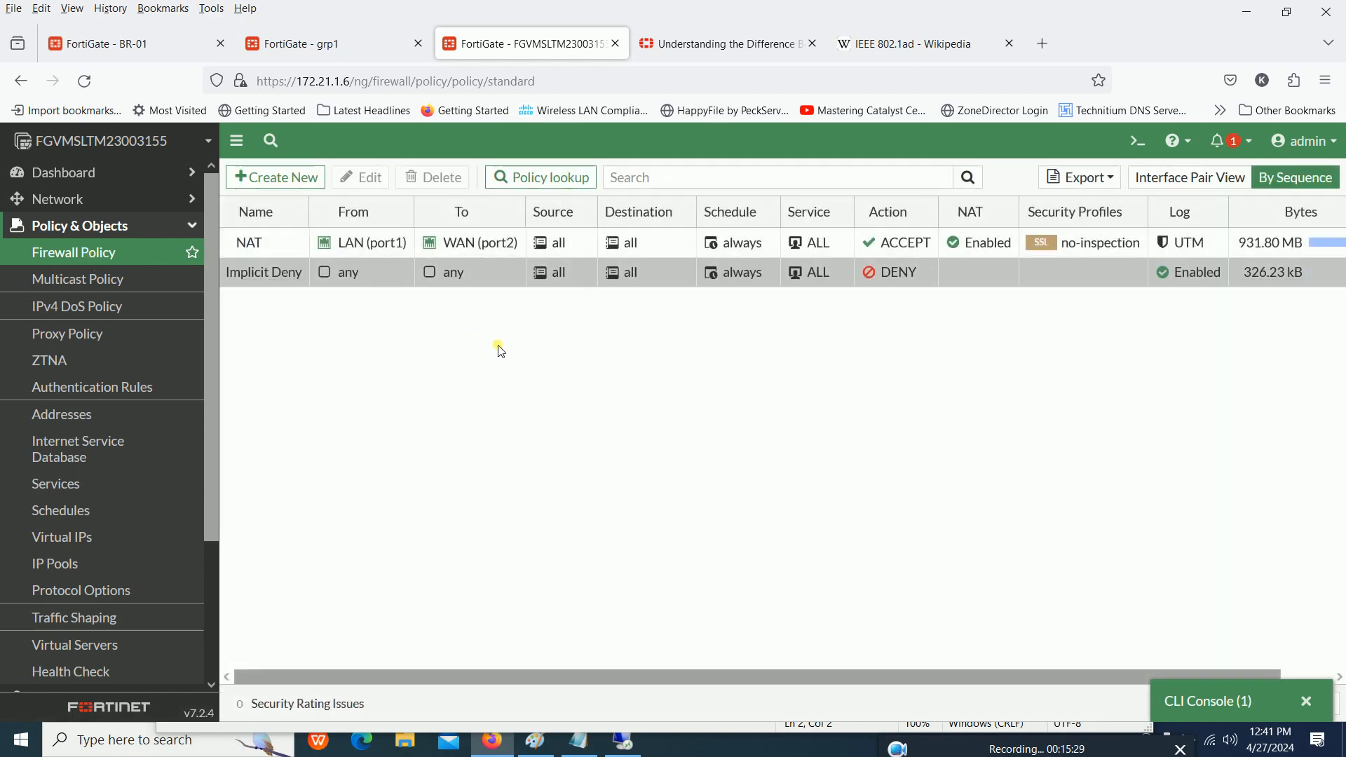
{"action": "left_click", "coordinate": [301, 181]}
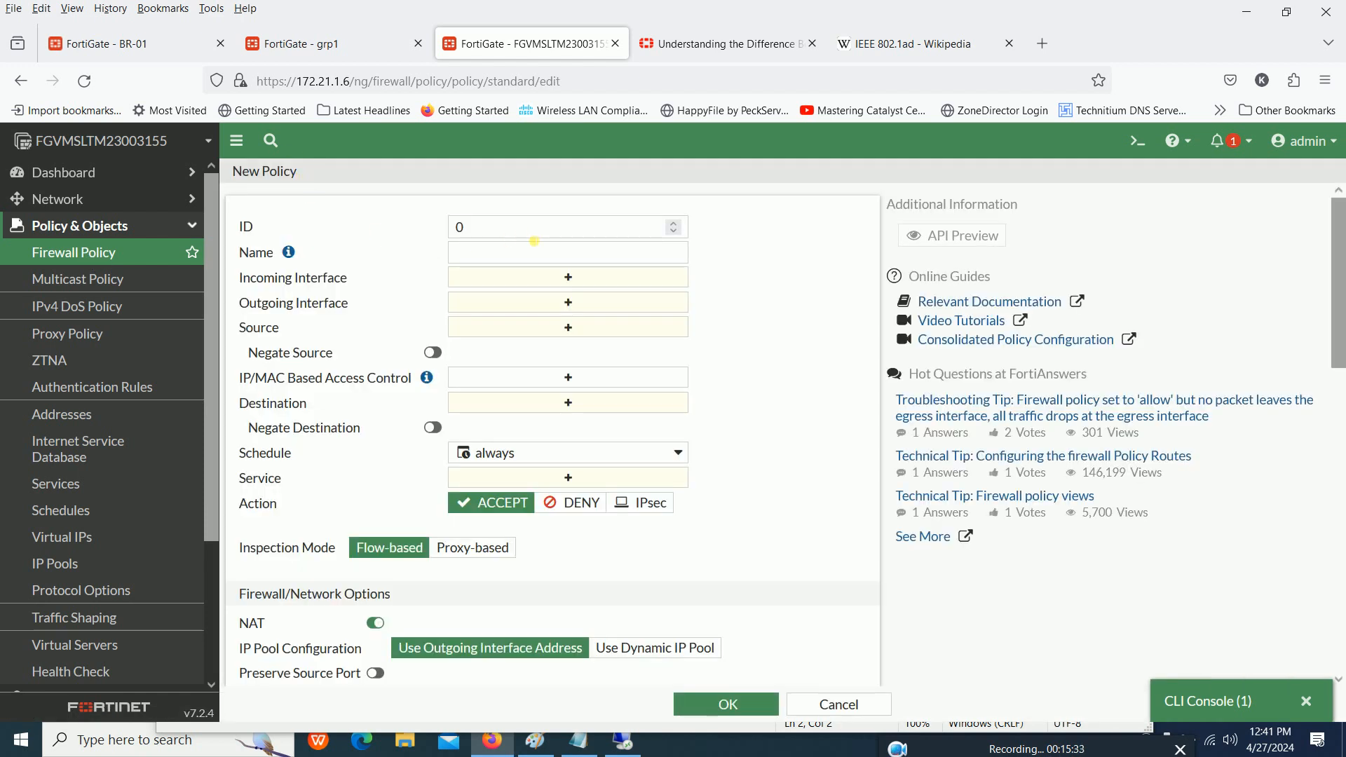
- Name the policy gre, with br1 as incoming interface and LAN (port1) as outgoing interface
{"action": "left_click", "coordinate": [511, 257]}
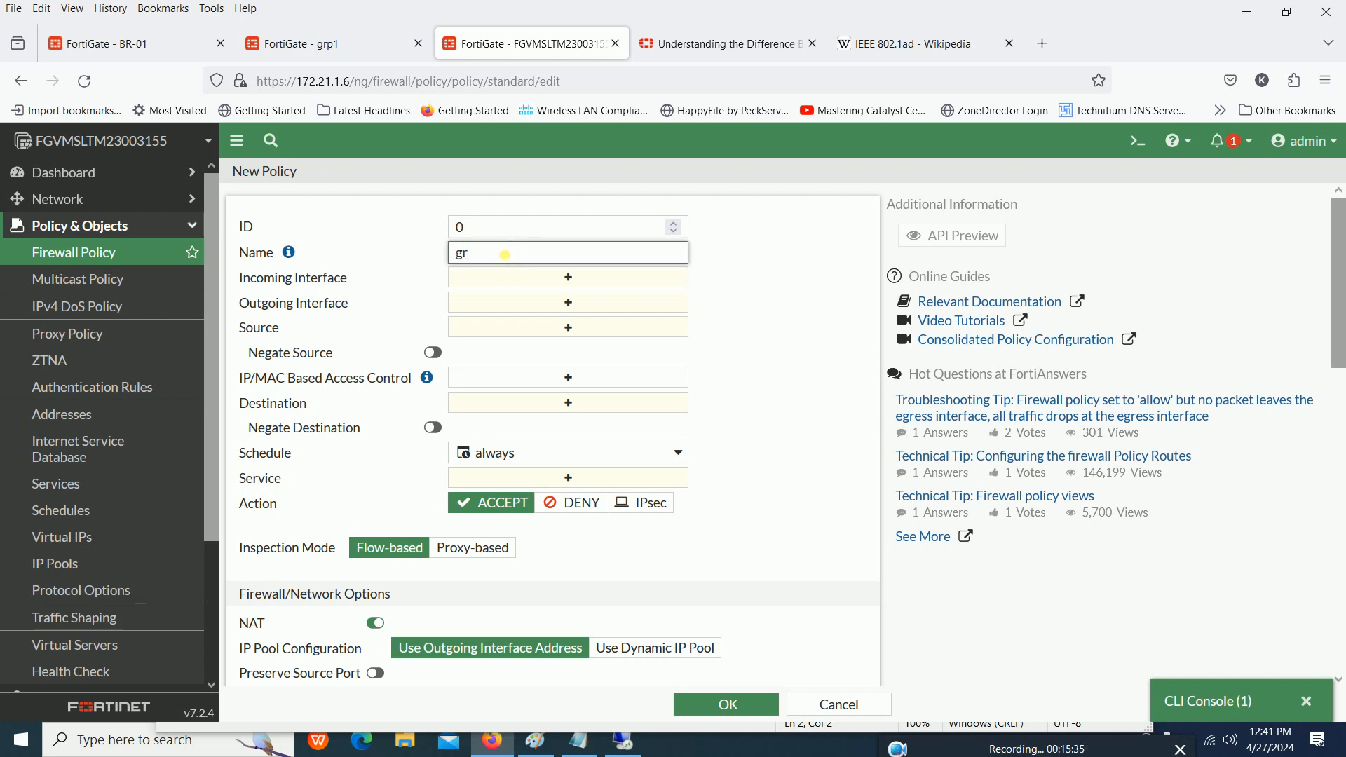
{"action": "left_click", "coordinate": [520, 279]}
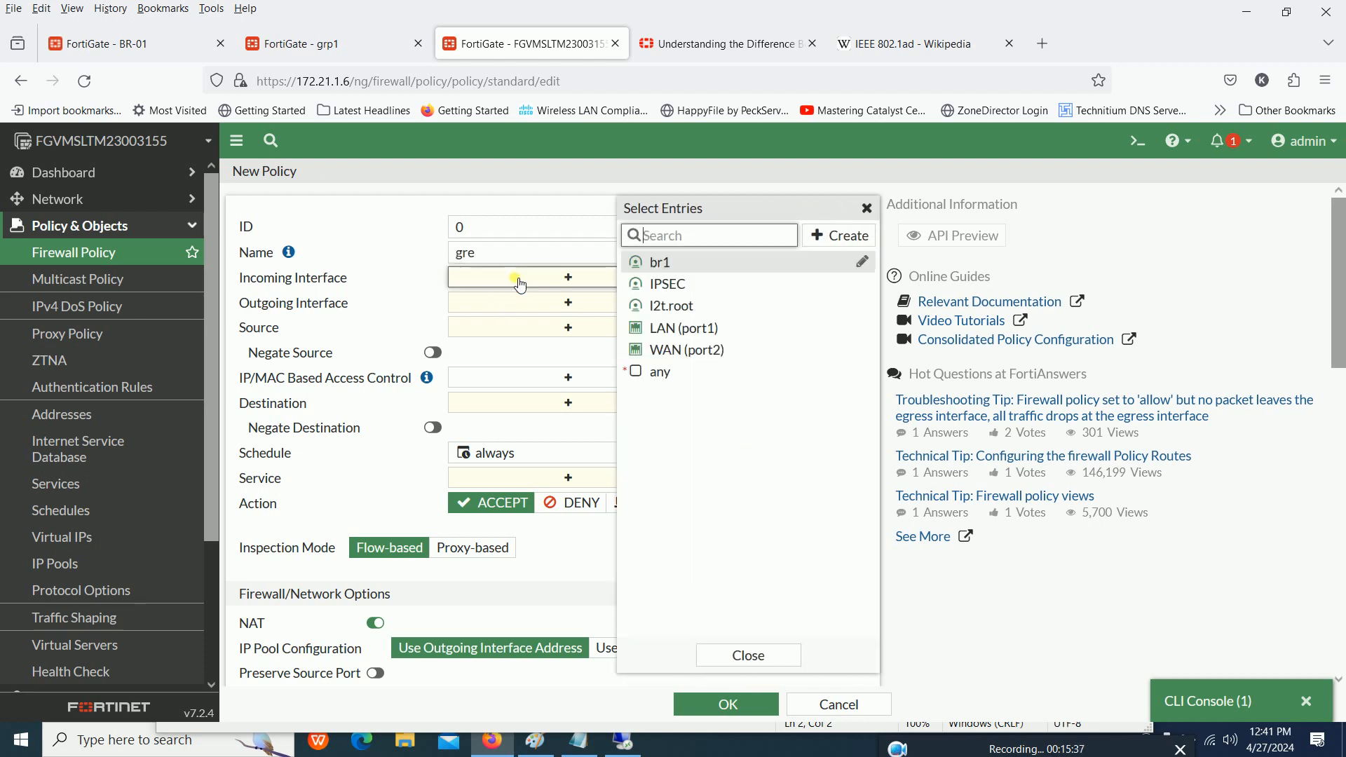
{"action": "mouse_move", "coordinate": [659, 262]}
{"action": "left_click", "coordinate": [664, 268]}
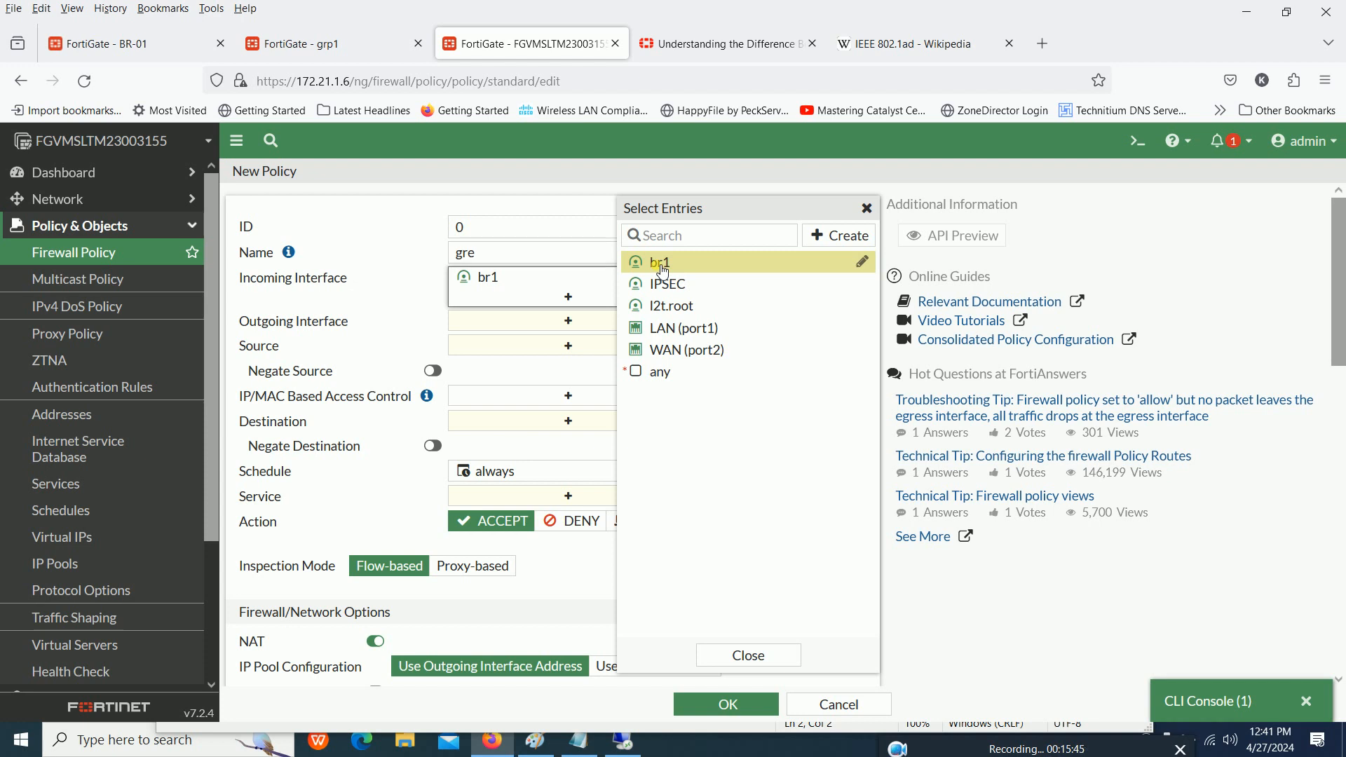
{"action": "left_click", "coordinate": [534, 321]}
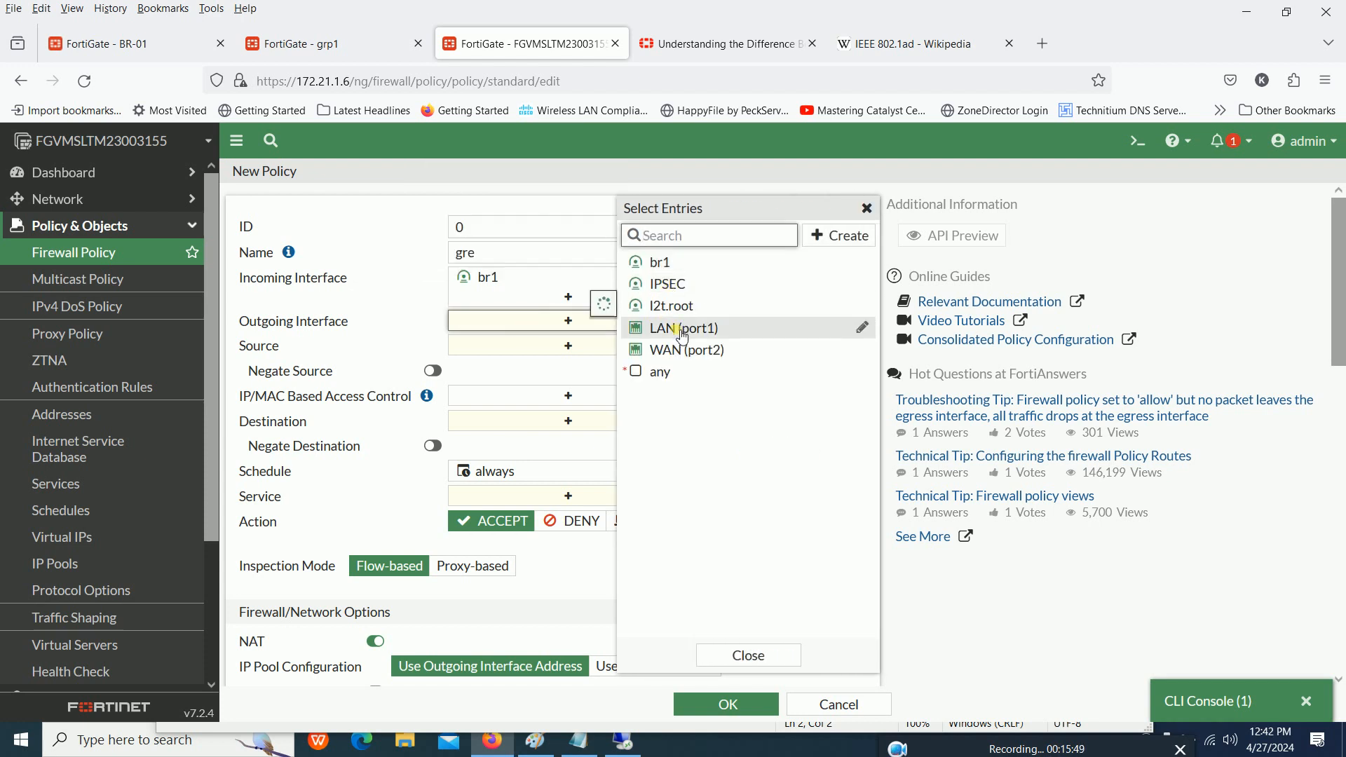
{"action": "left_click", "coordinate": [683, 330]}
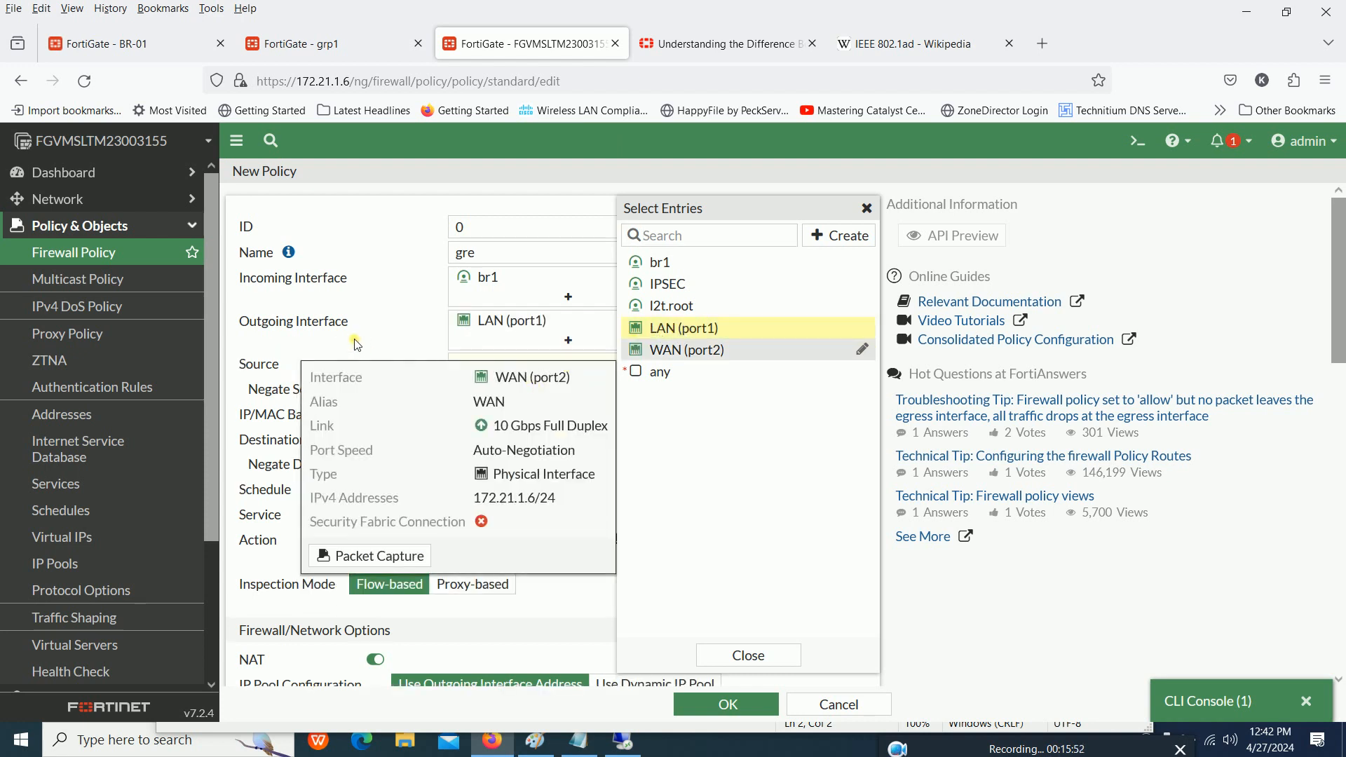
- Set both the source and the destination of the gre policy to all
{"action": "left_click", "coordinate": [527, 365]}
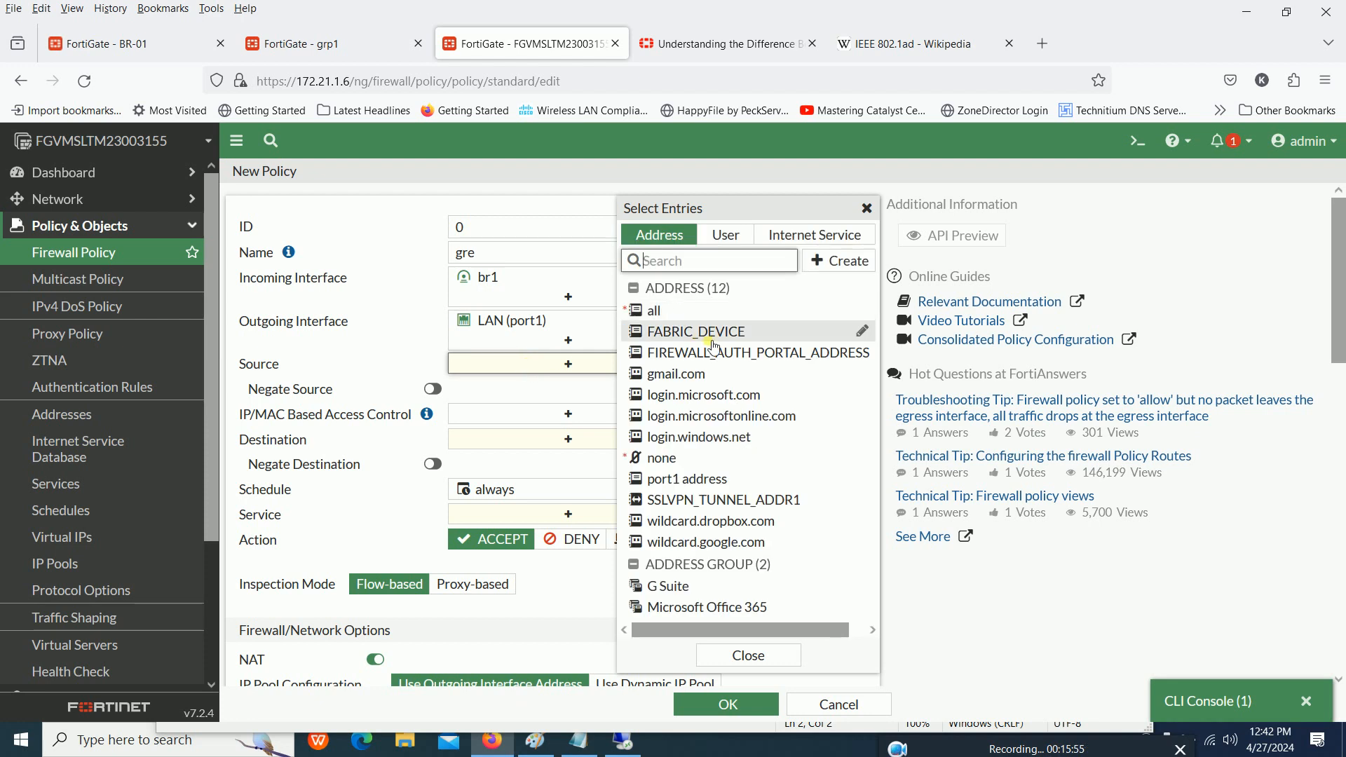
{"action": "left_click", "coordinate": [664, 319]}
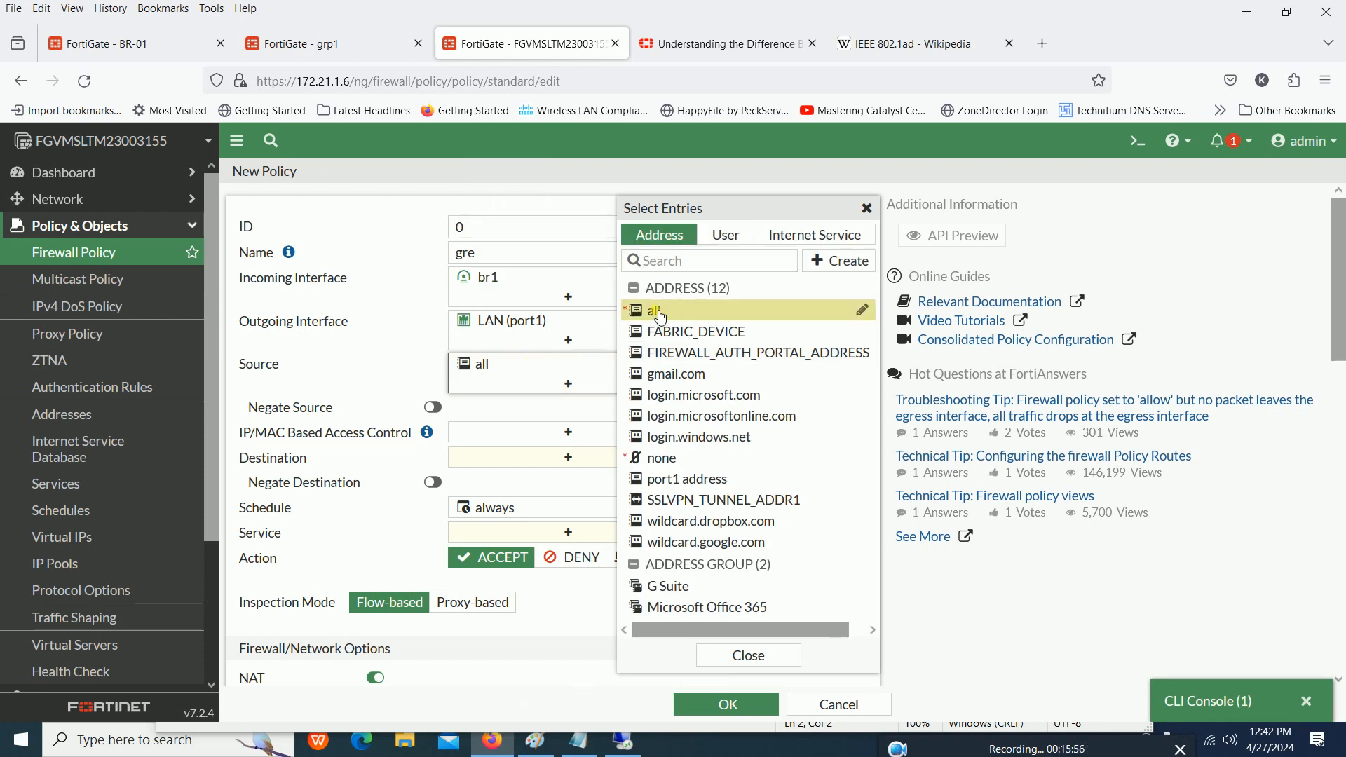
{"action": "scroll", "coordinate": [519, 386], "scroll_direction": "down", "scroll_amount": 2}
{"action": "left_click", "coordinate": [516, 371]}
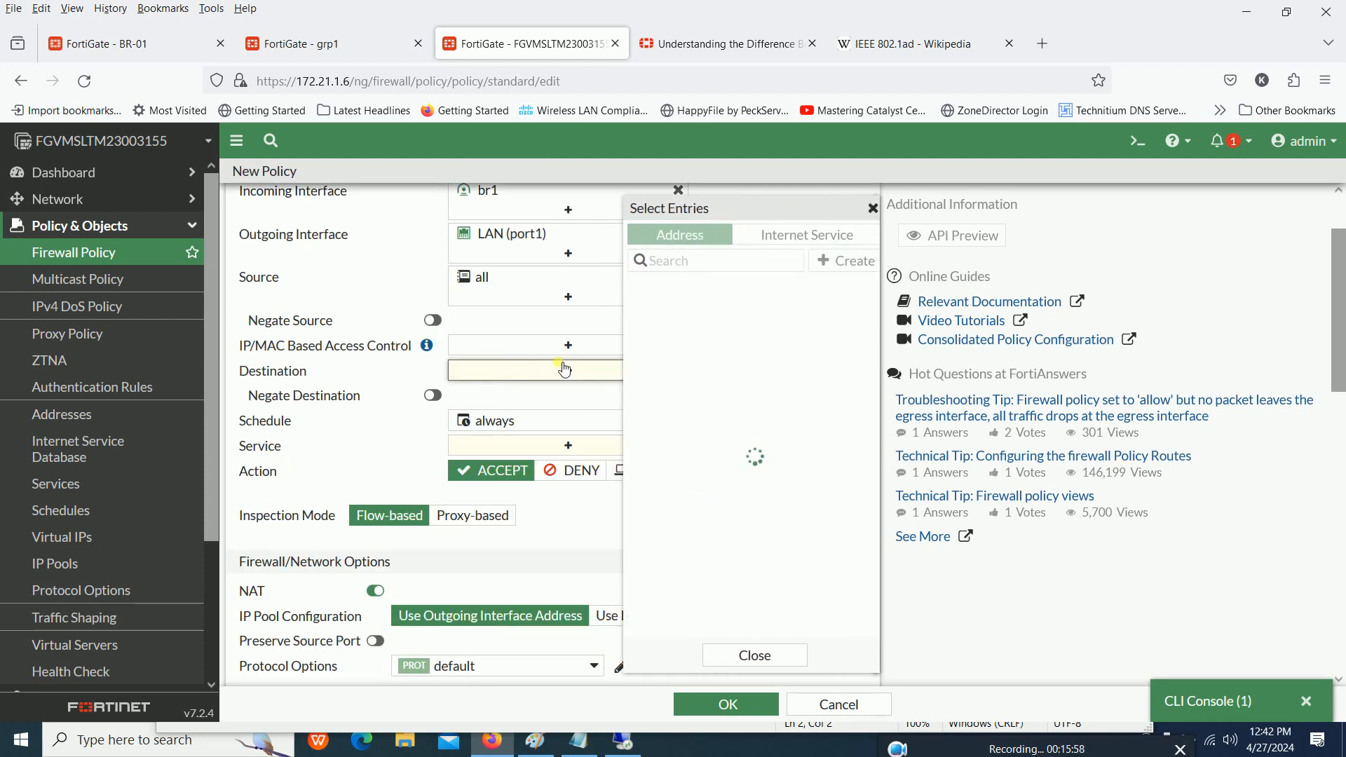
{"action": "mouse_move", "coordinate": [673, 315]}
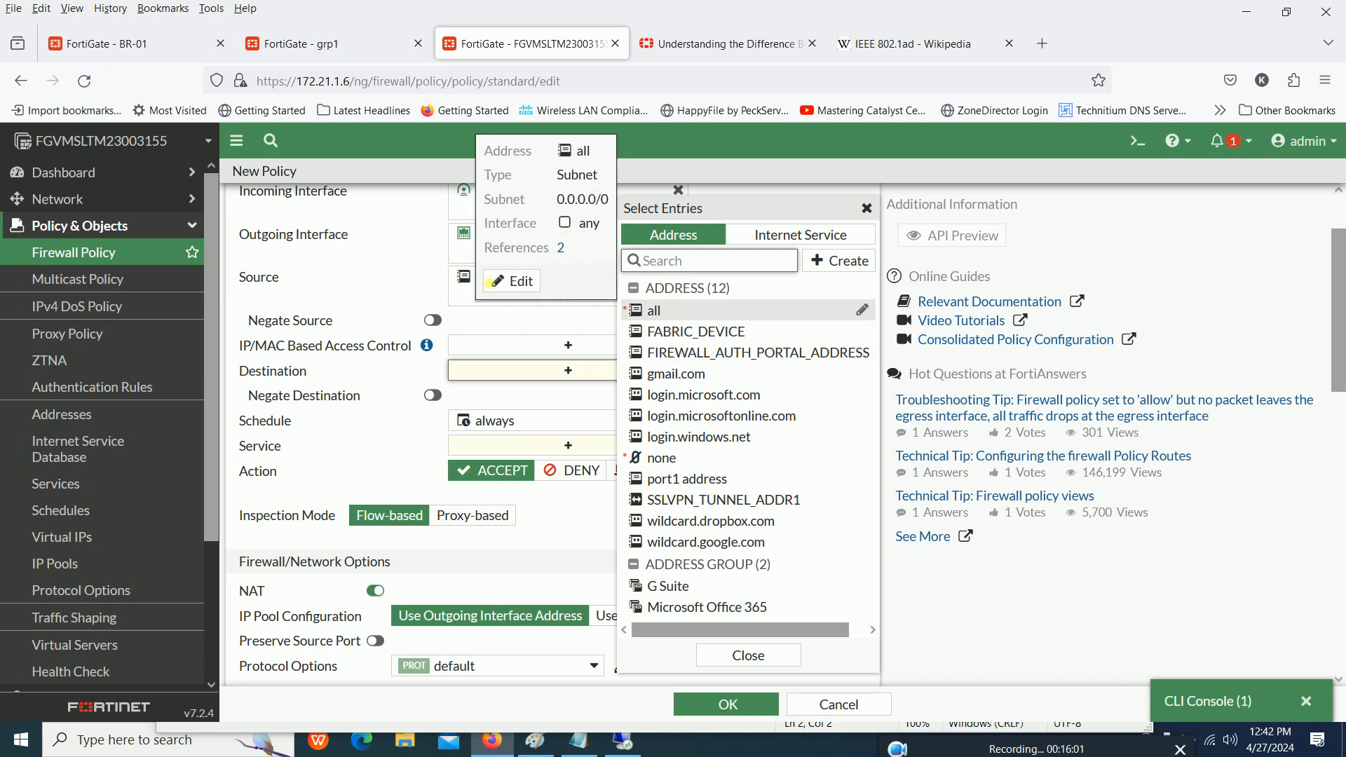
{"action": "left_click", "coordinate": [667, 317]}
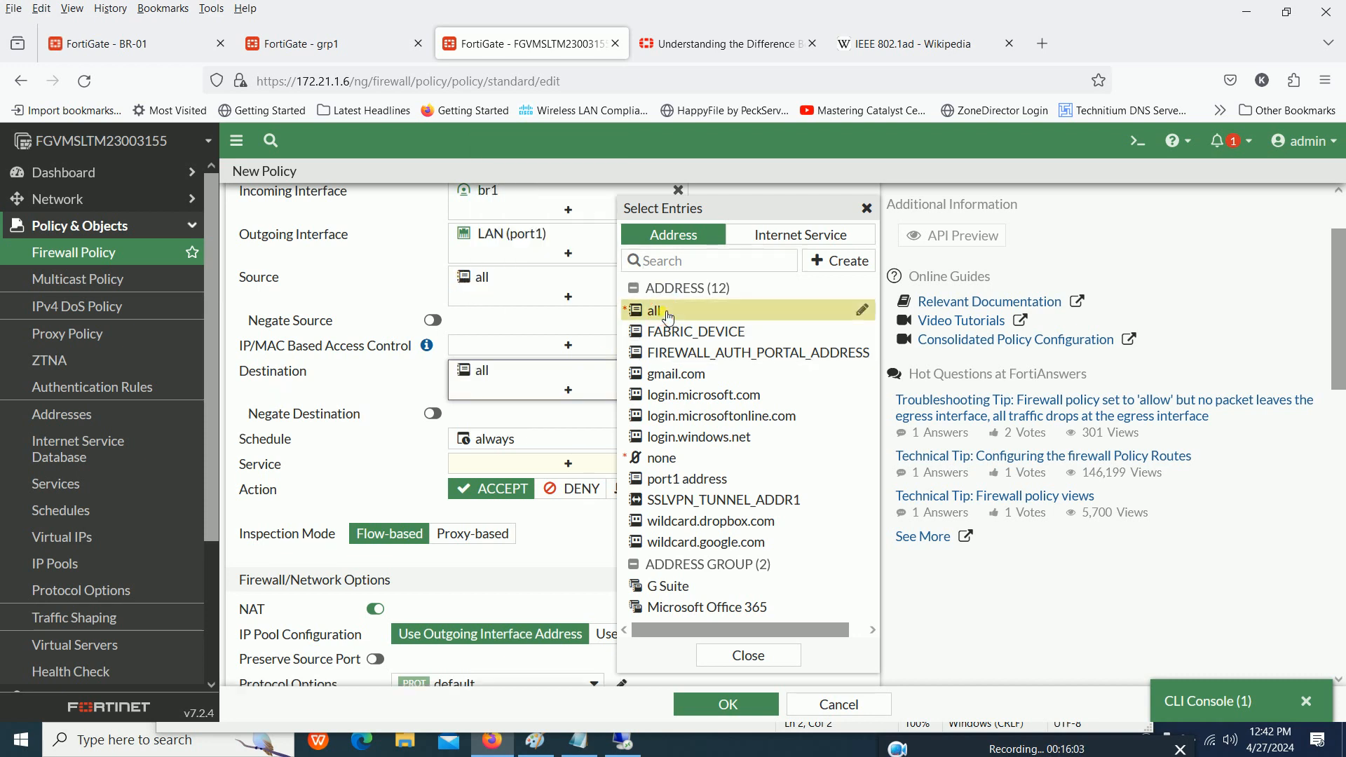
{"action": "left_click", "coordinate": [312, 277]}
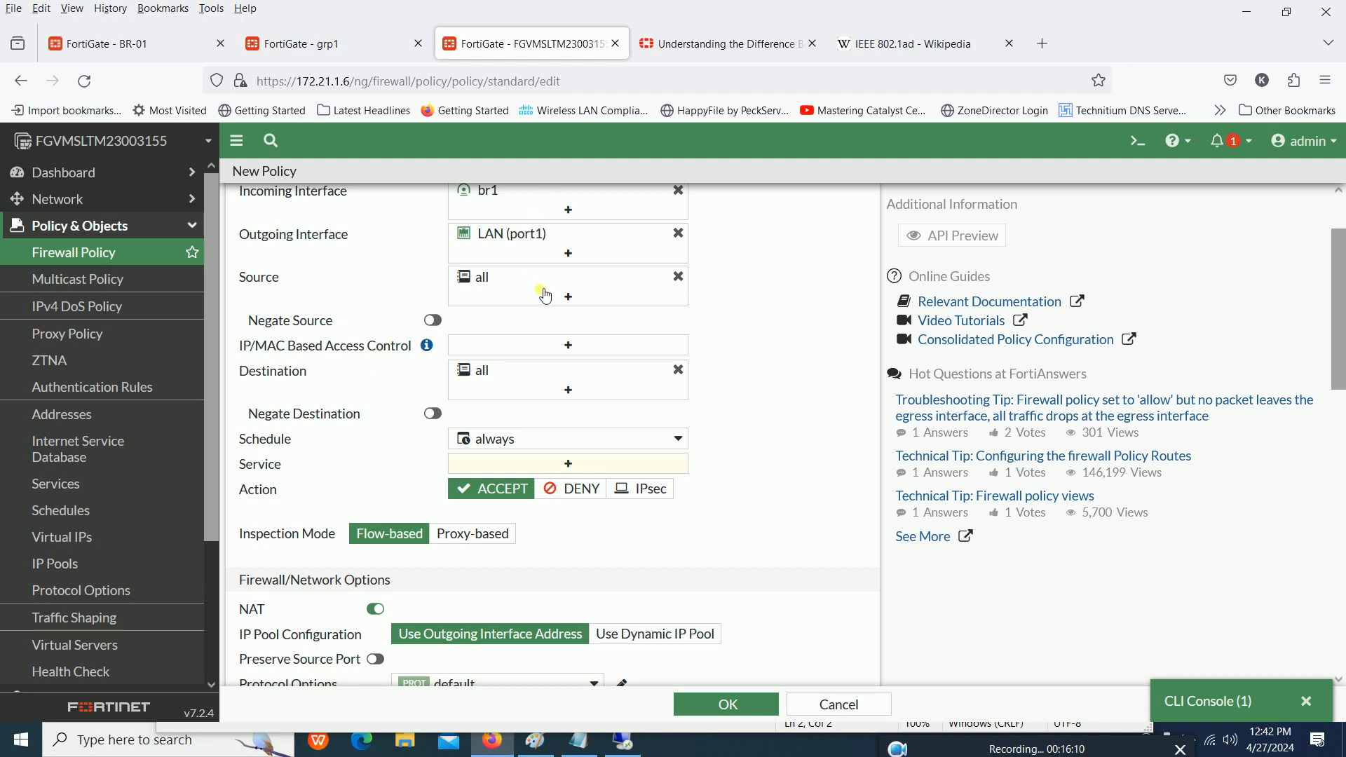
- Set the gre policy's service to ALL
{"action": "scroll", "coordinate": [549, 298], "scroll_direction": "down", "scroll_amount": 2}
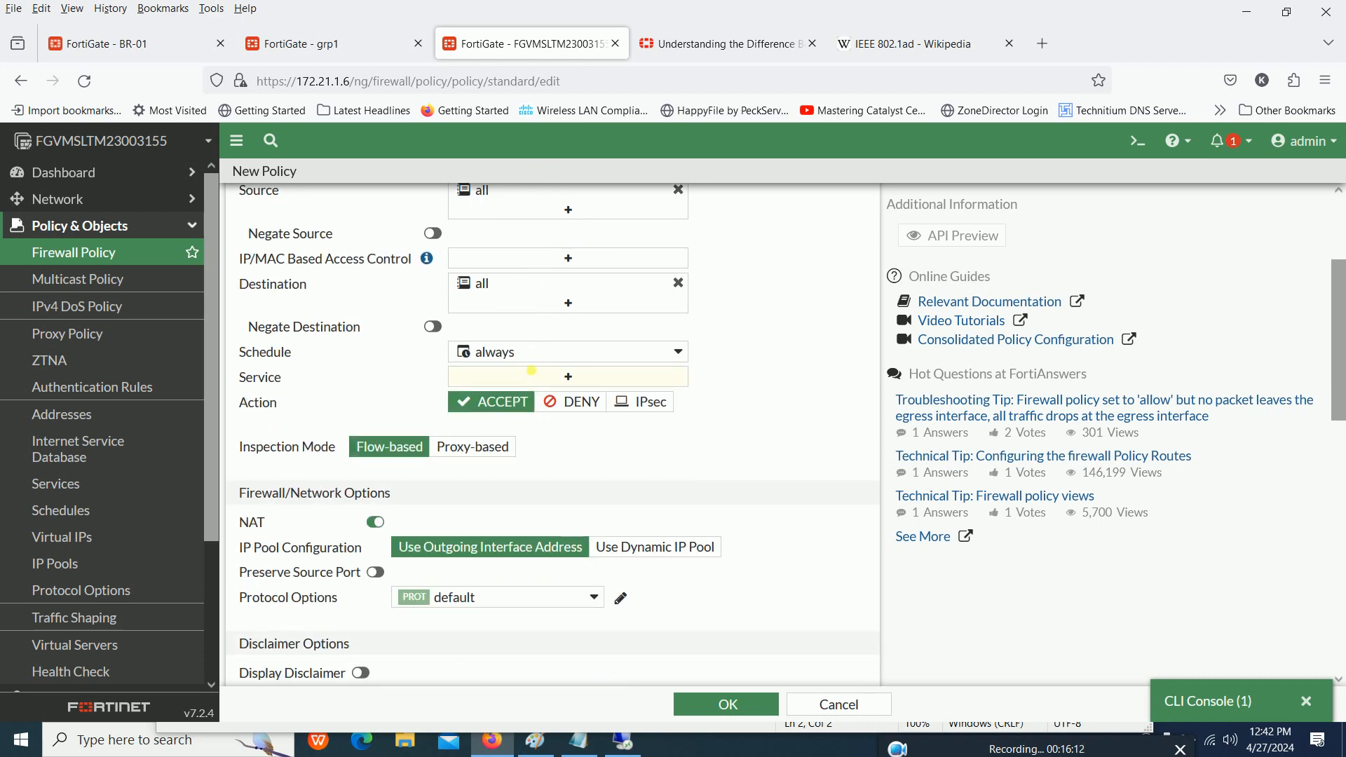
{"action": "left_click", "coordinate": [554, 377]}
{"action": "left_click", "coordinate": [648, 308]}
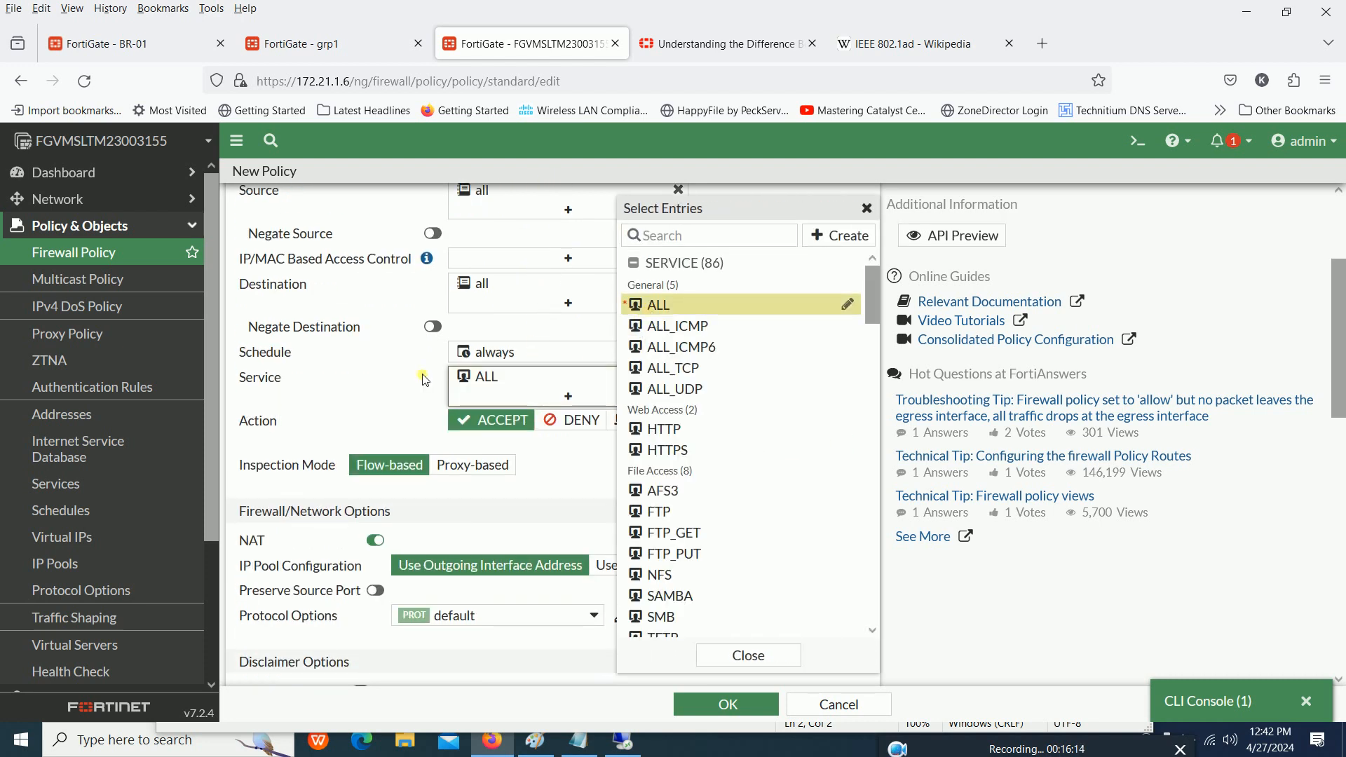
{"action": "scroll", "coordinate": [424, 379], "scroll_direction": "up", "scroll_amount": 4}
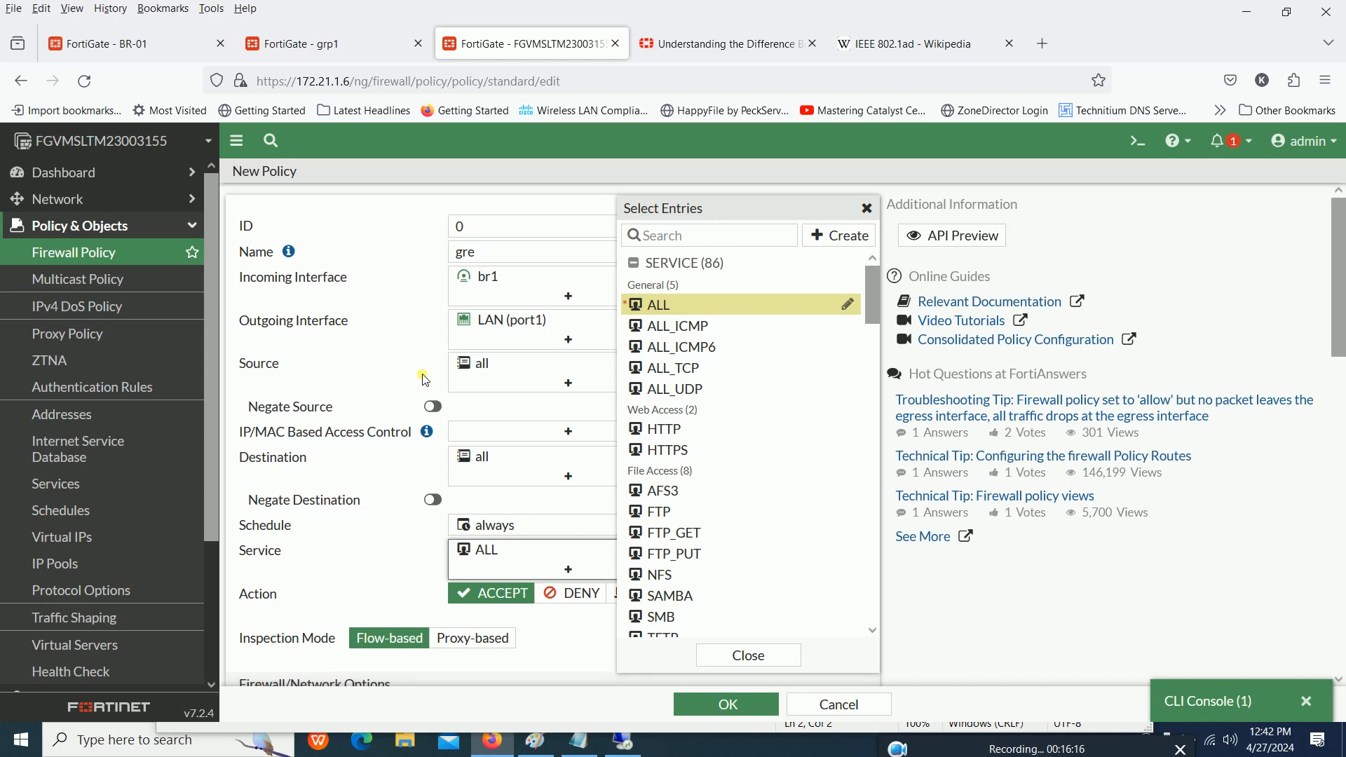
{"action": "scroll", "coordinate": [424, 378], "scroll_direction": "down", "scroll_amount": 5}
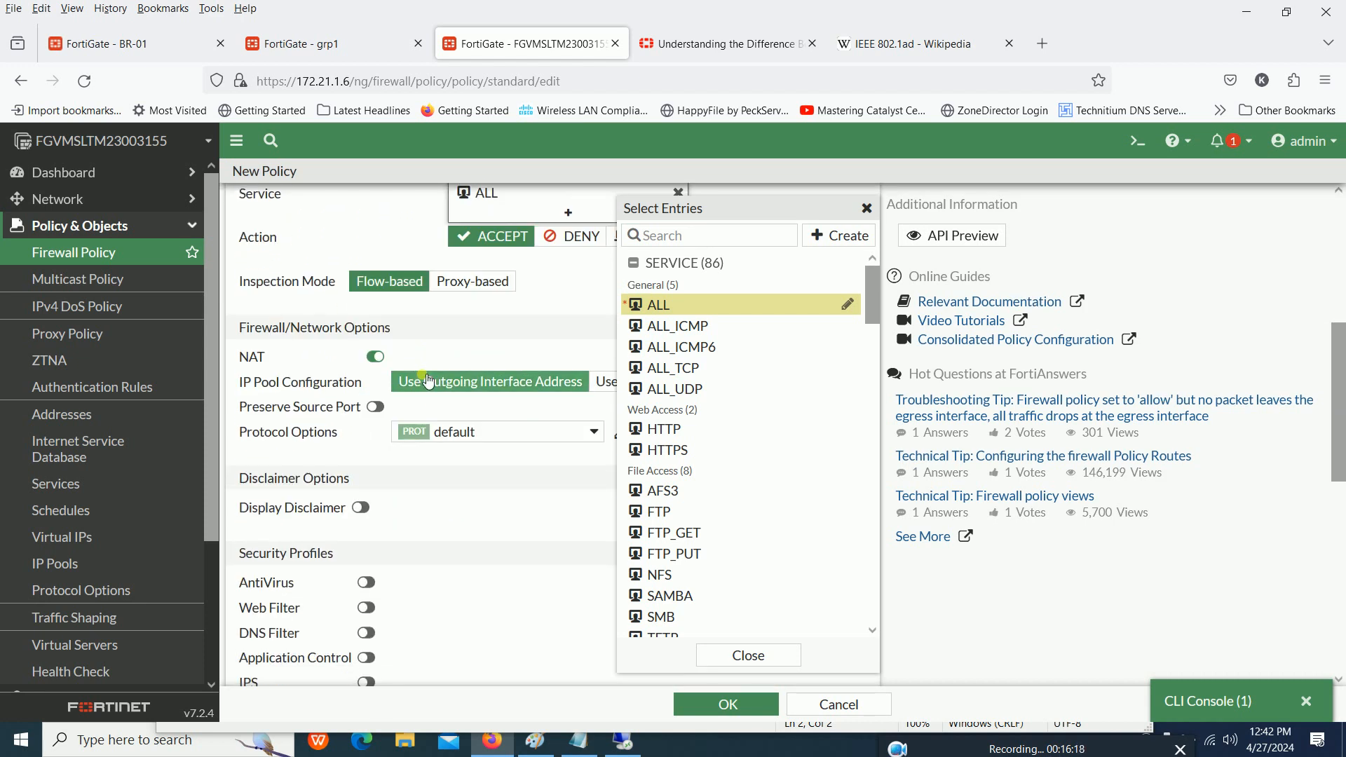
{"action": "left_click", "coordinate": [374, 325]}
- Disable NAT on the gre policy and log allowed traffic for All Sessions
{"action": "scroll", "coordinate": [375, 325], "scroll_direction": "up", "scroll_amount": 5}
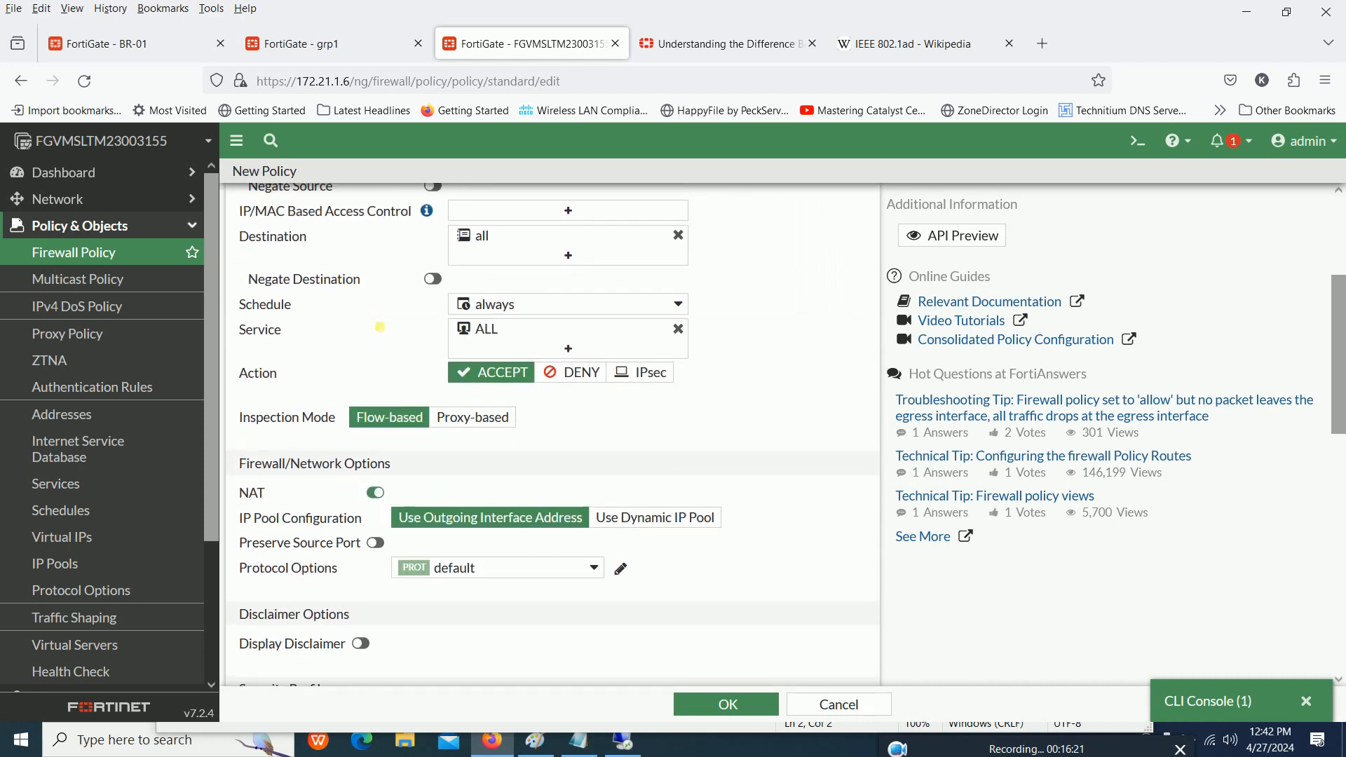
{"action": "scroll", "coordinate": [377, 326], "scroll_direction": "down", "scroll_amount": 11}
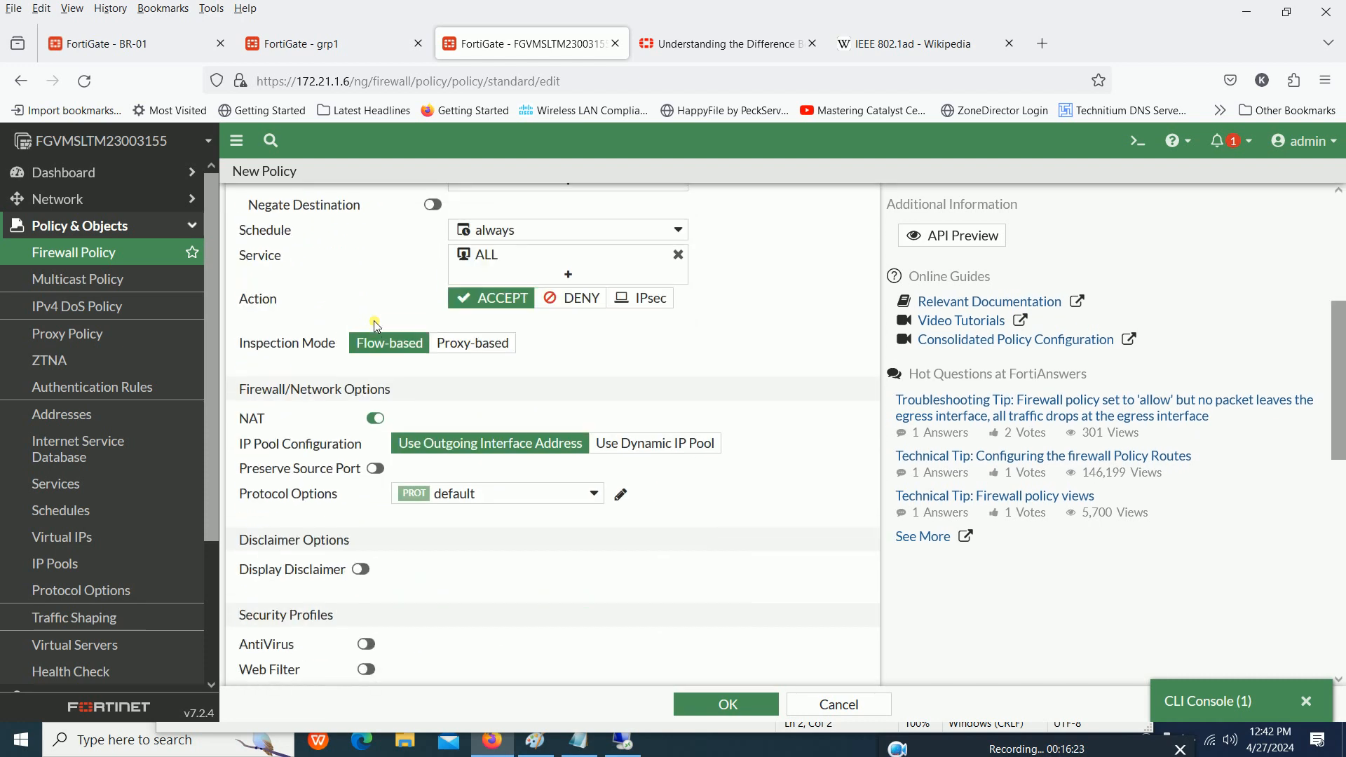
{"action": "scroll", "coordinate": [377, 326], "scroll_direction": "up", "scroll_amount": 2}
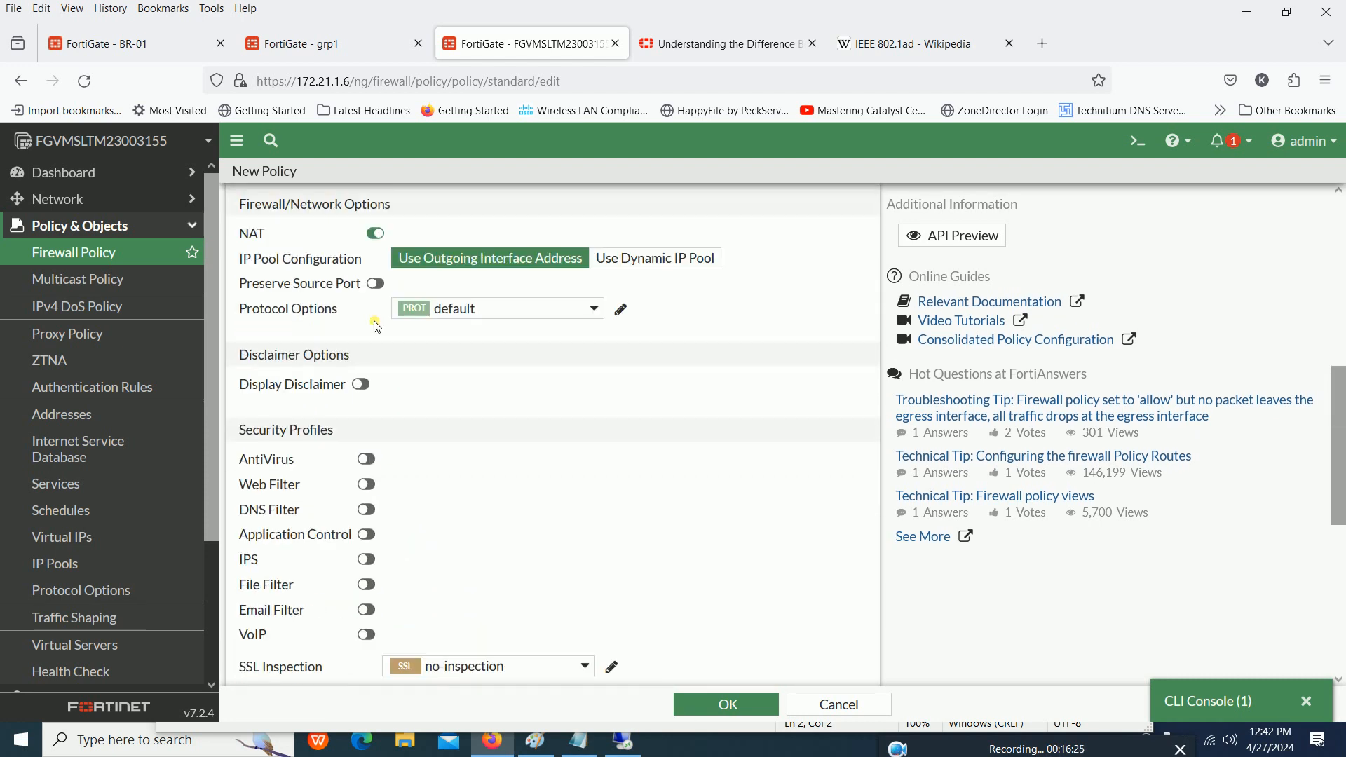
{"action": "scroll", "coordinate": [376, 326], "scroll_direction": "up", "scroll_amount": 2}
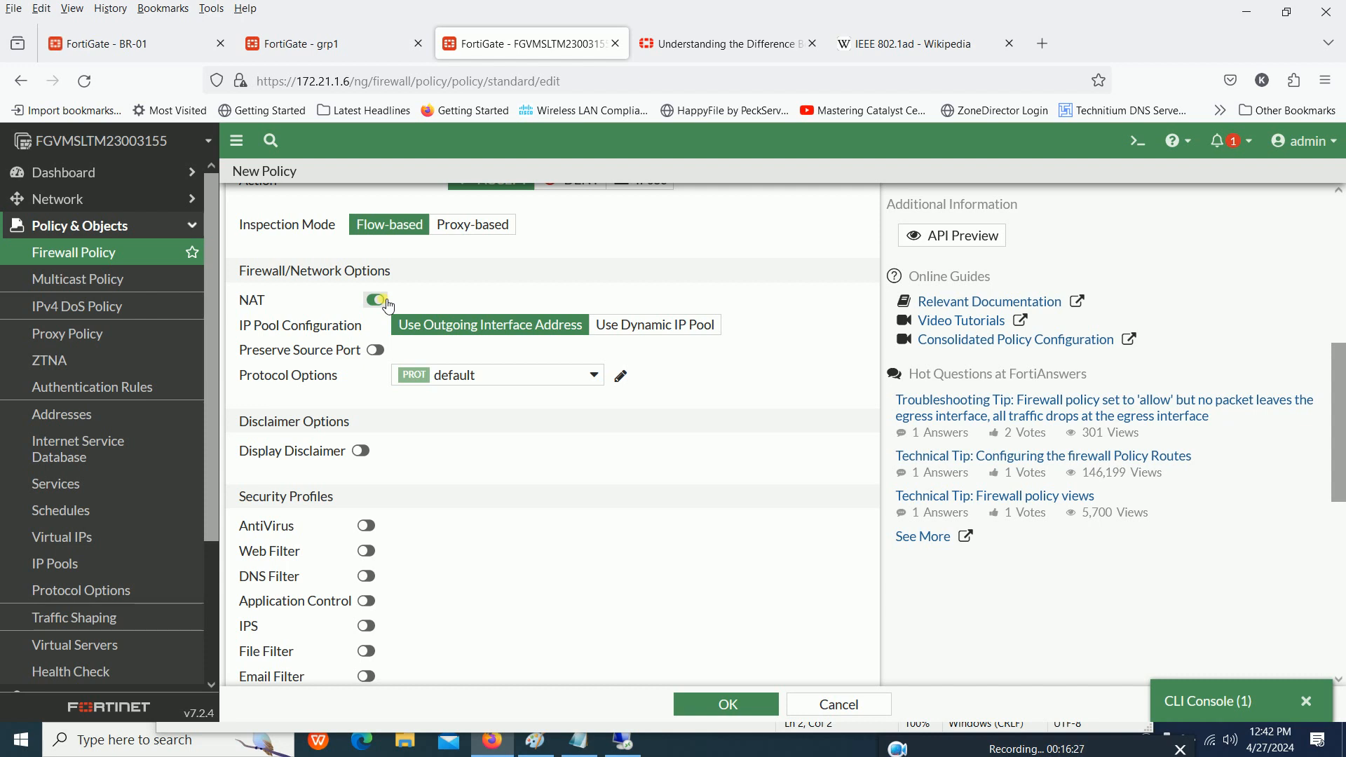
{"action": "left_click", "coordinate": [378, 302]}
{"action": "scroll", "coordinate": [463, 350], "scroll_direction": "down", "scroll_amount": 4}
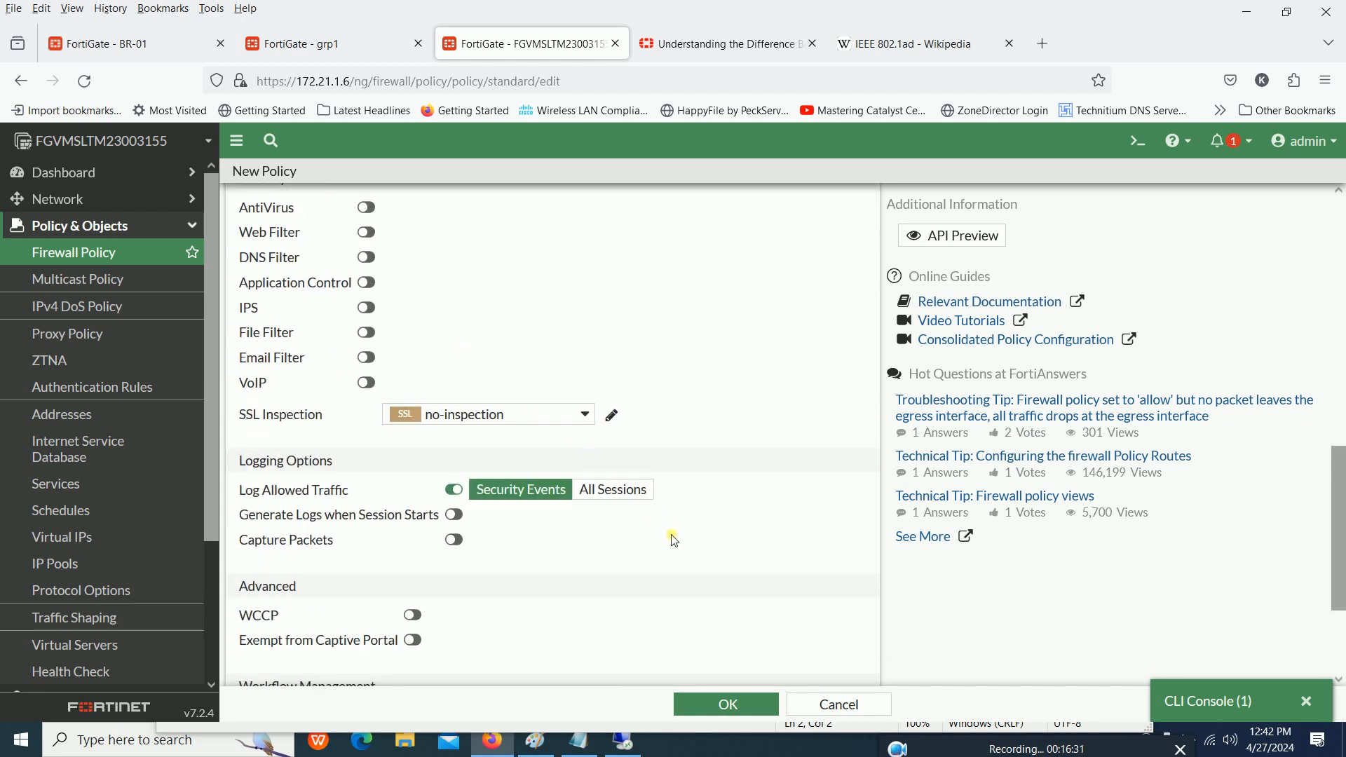
{"action": "left_click", "coordinate": [624, 497]}
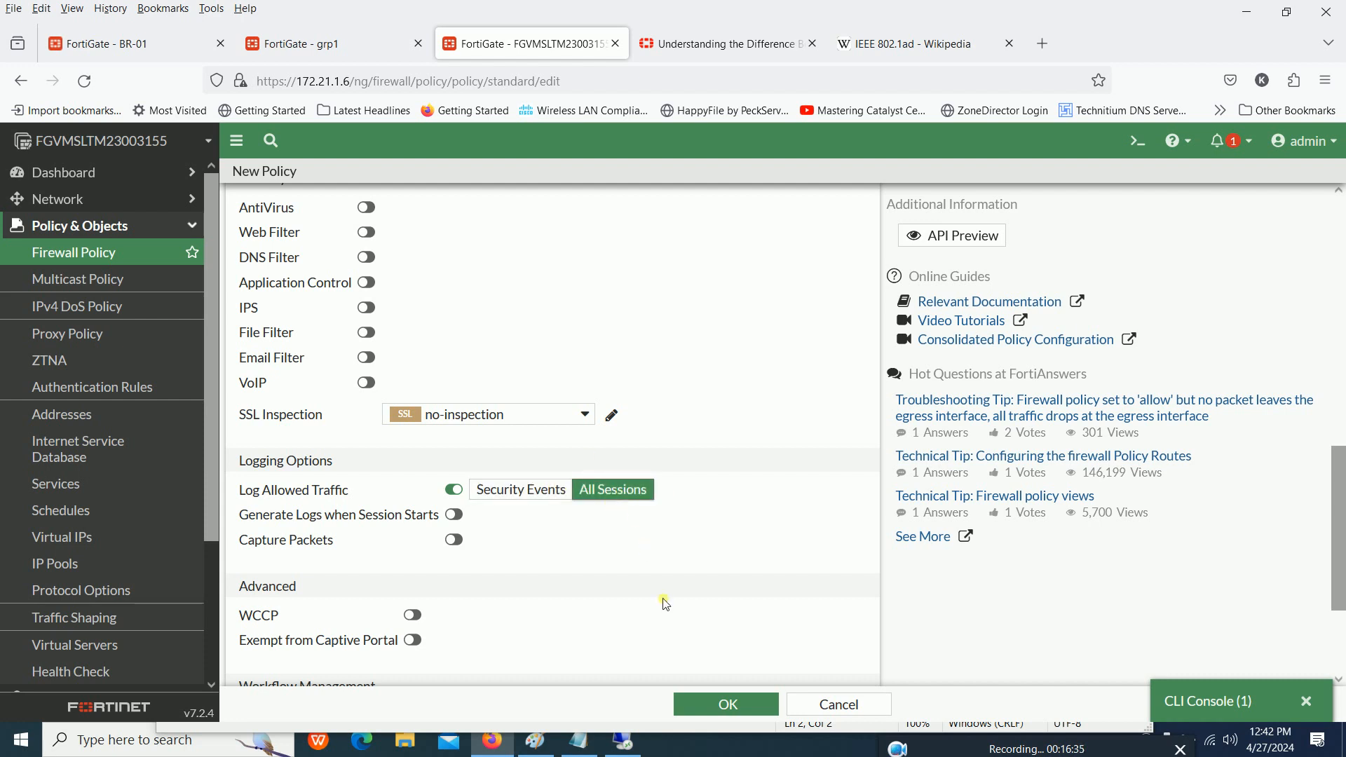
- Save the new gre policy, entering asdasd as the change summary
{"action": "scroll", "coordinate": [694, 645], "scroll_direction": "down", "scroll_amount": 3}
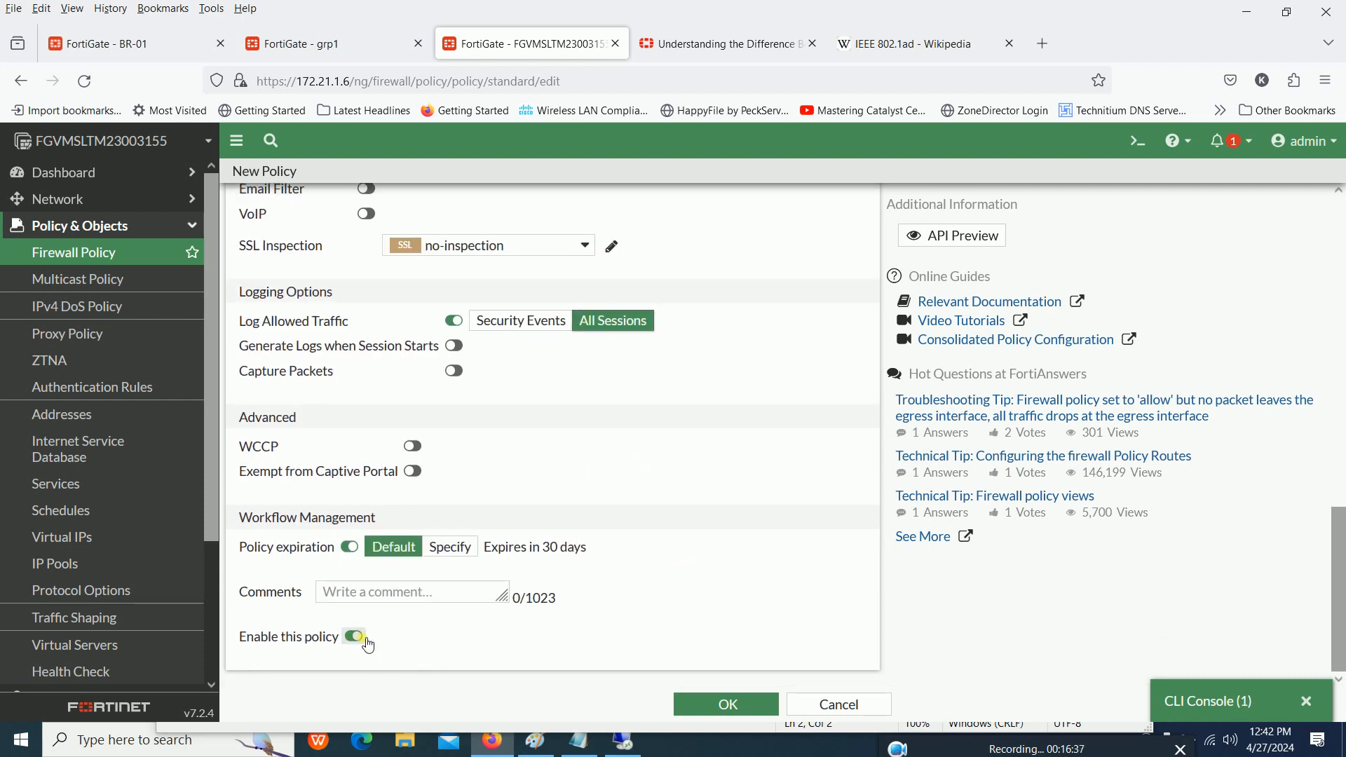
{"action": "left_click", "coordinate": [737, 706]}
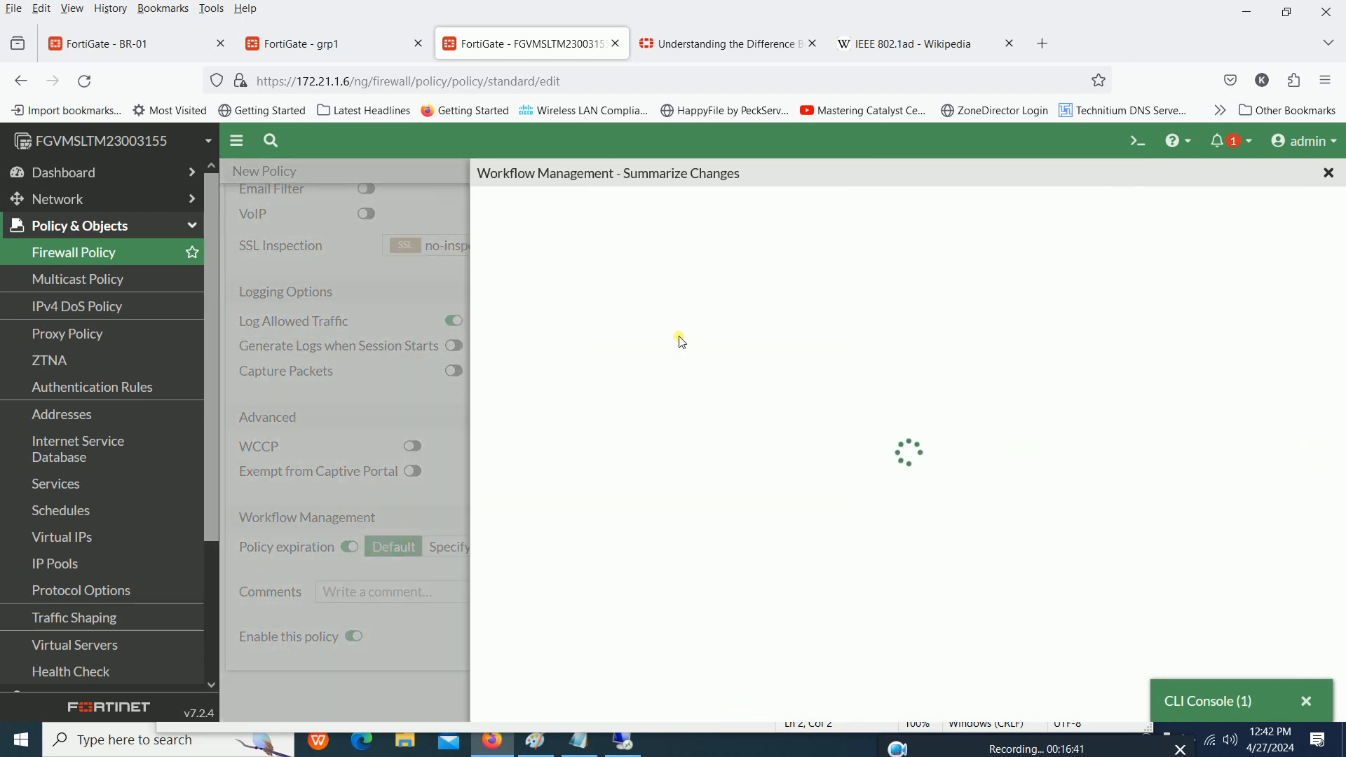
{"action": "left_click", "coordinate": [625, 292]}
{"action": "type", "text": "asdasd"}
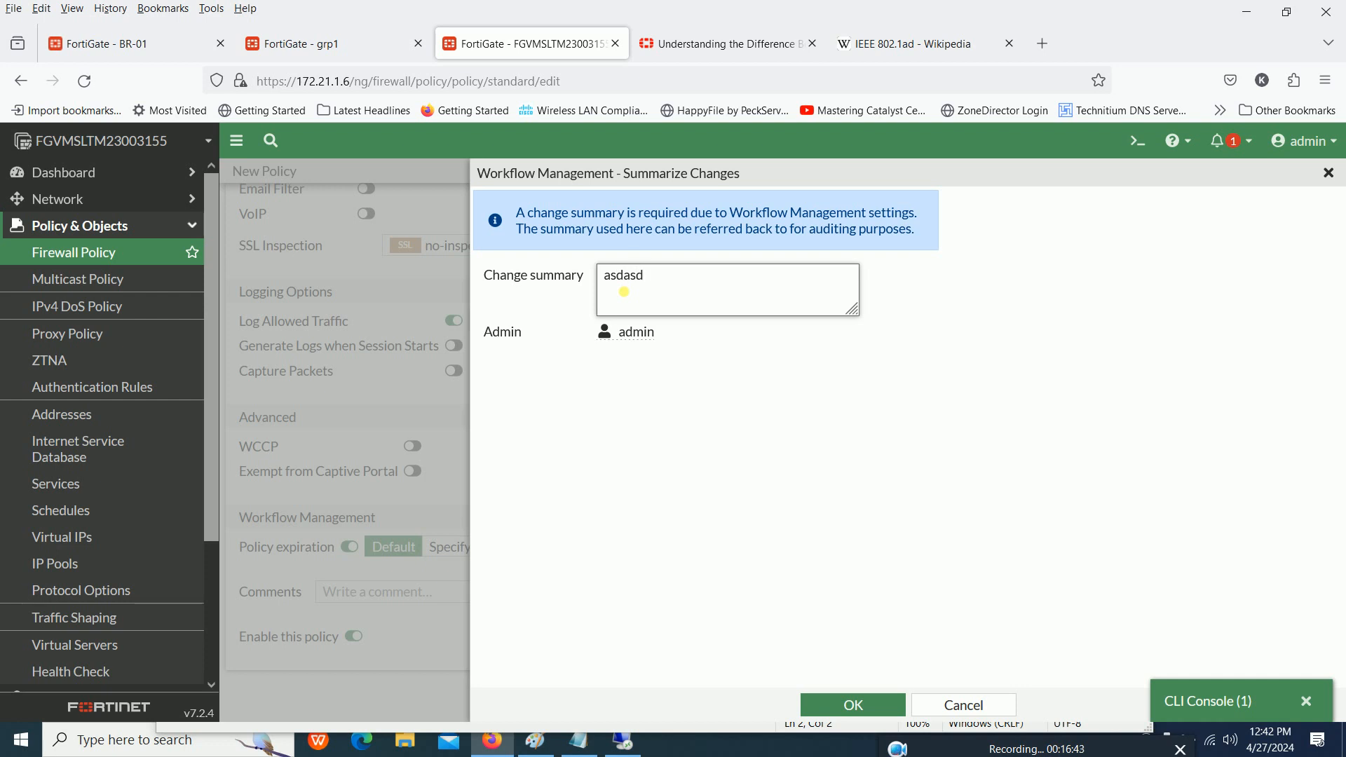
{"action": "left_click", "coordinate": [847, 703]}
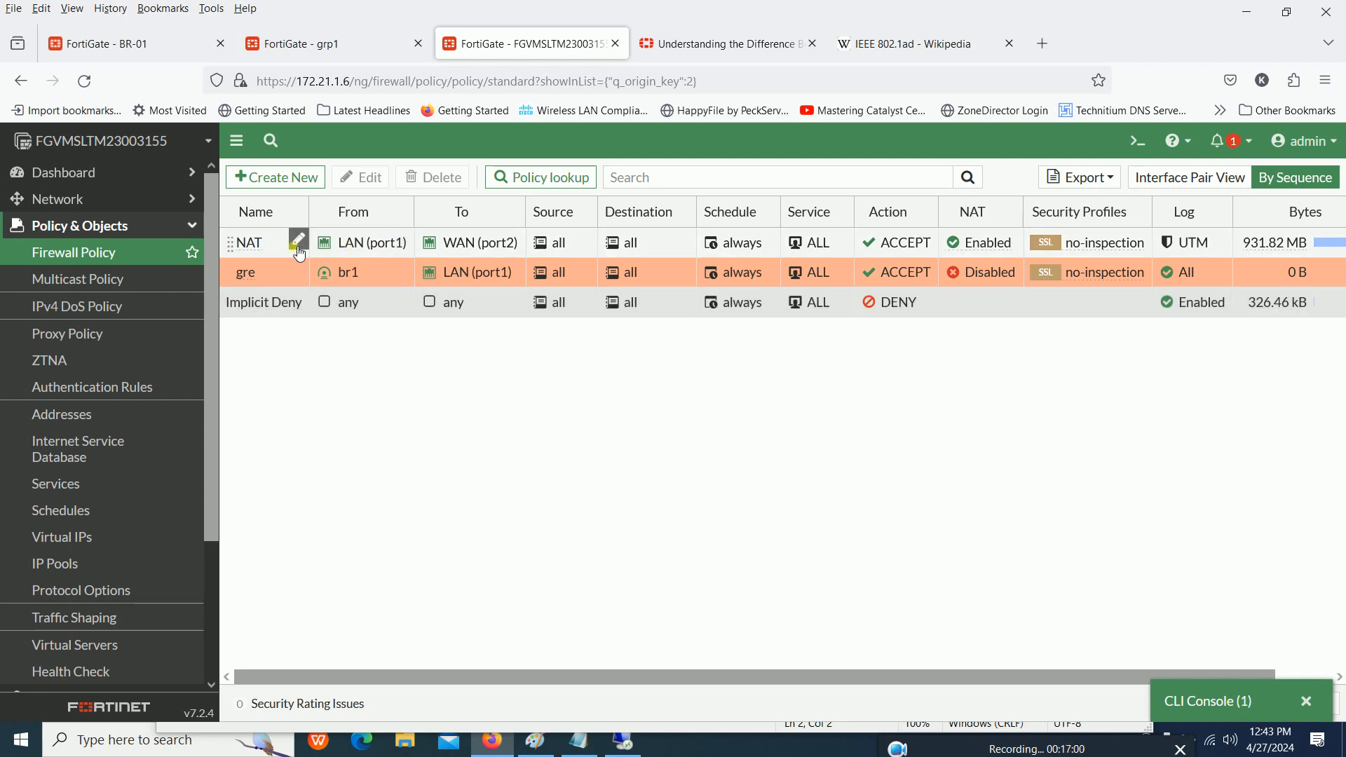
- Create a reverse clone of the gre policy, with asd as the change summary
{"action": "left_click", "coordinate": [248, 275]}
{"action": "right_click", "coordinate": [248, 275]}
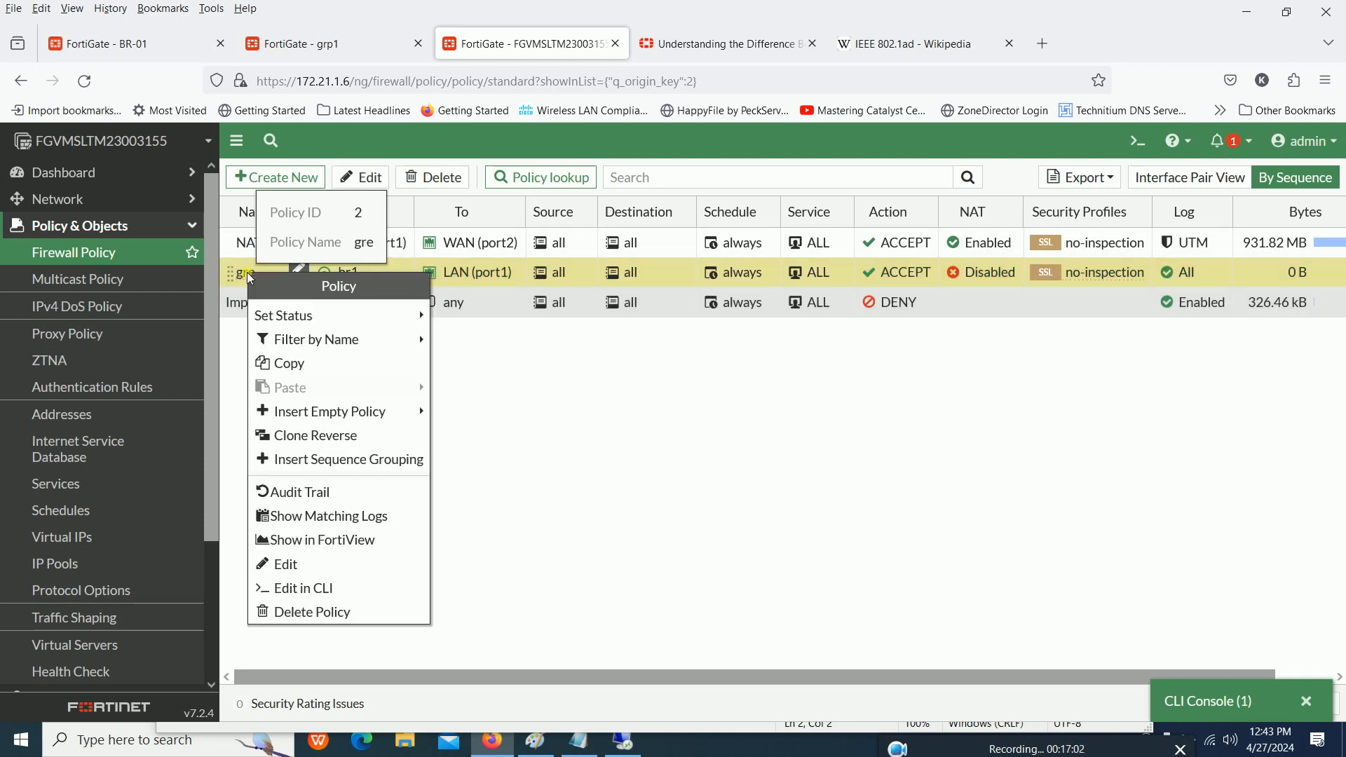
{"action": "left_click", "coordinate": [324, 438]}
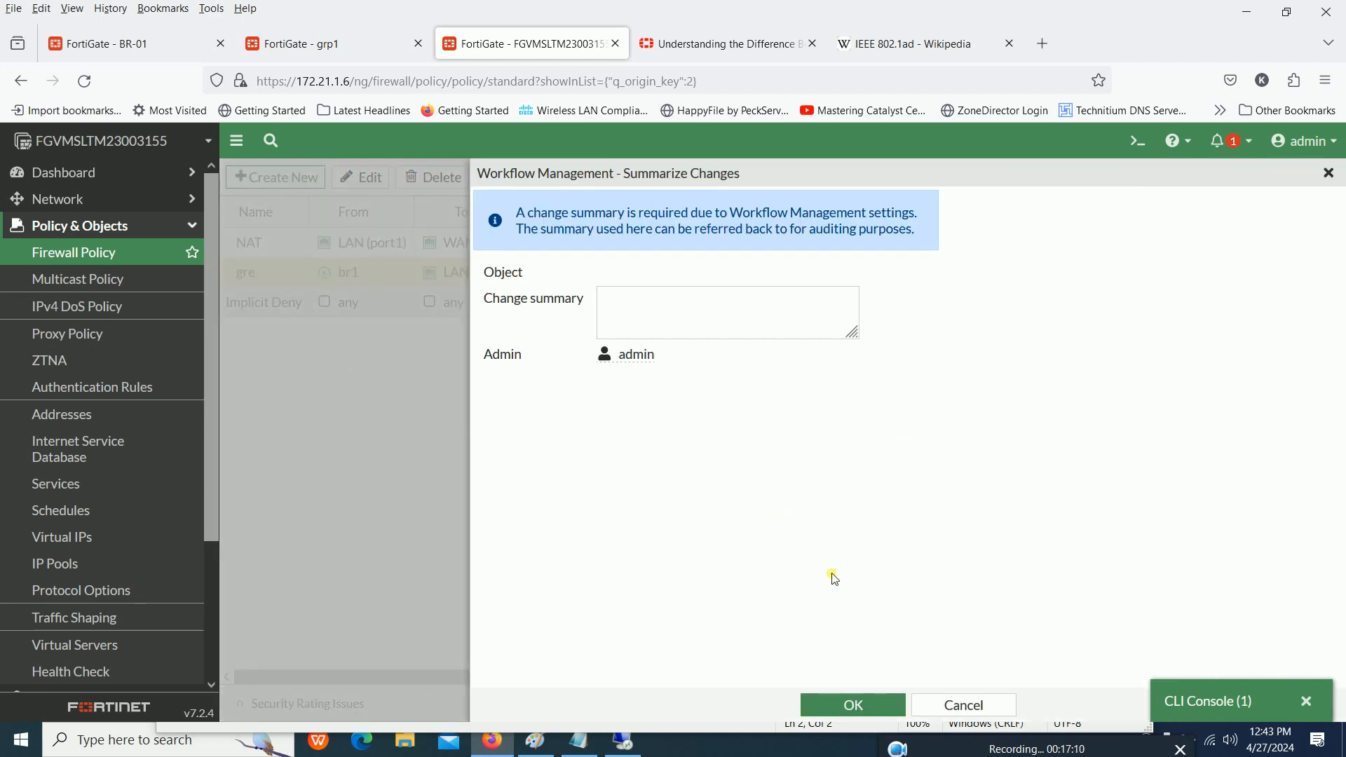
{"action": "type", "text": "asd"}
{"action": "key", "text": "Tab"}
{"action": "key", "text": "Return"}
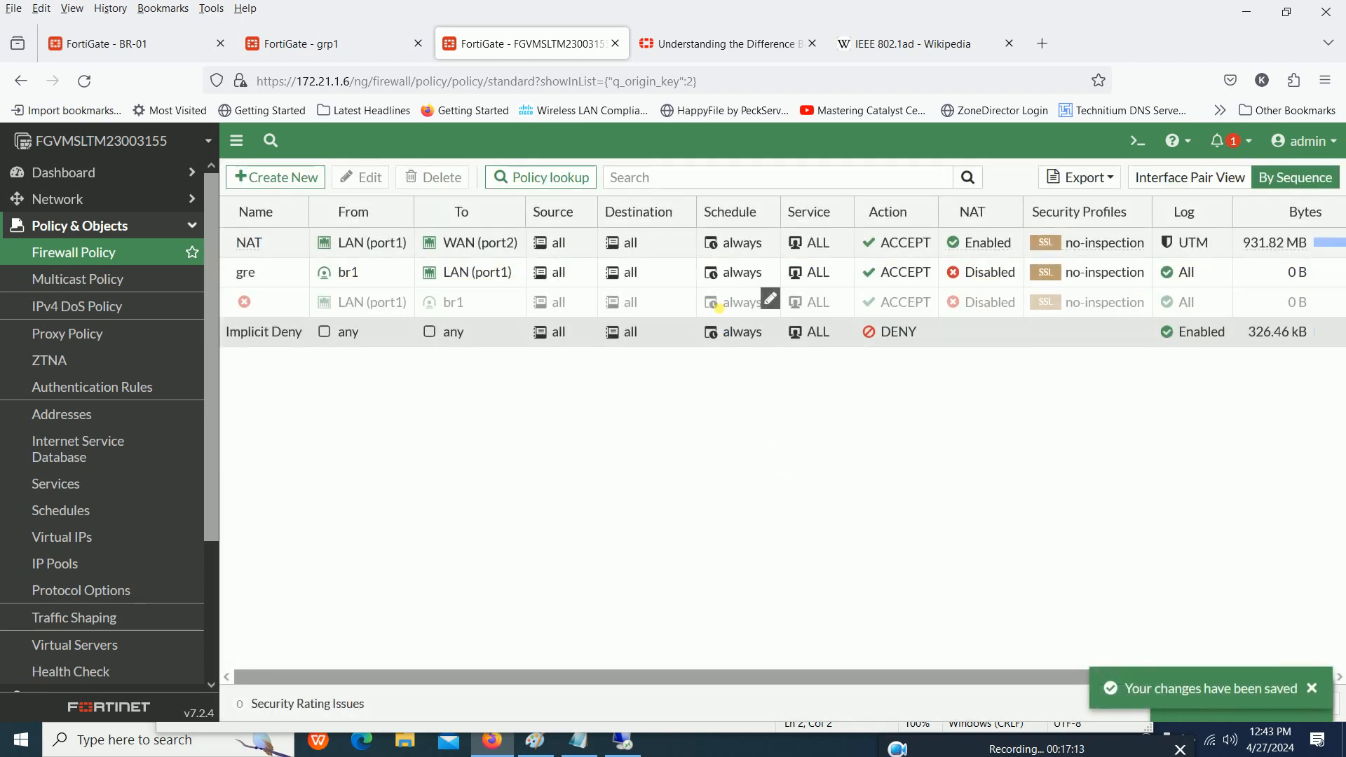
- Enable the unnamed LAN (port1) to br1 policy, with asd as the change summary
{"action": "right_click", "coordinate": [282, 303]}
{"action": "mouse_move", "coordinate": [420, 343]}
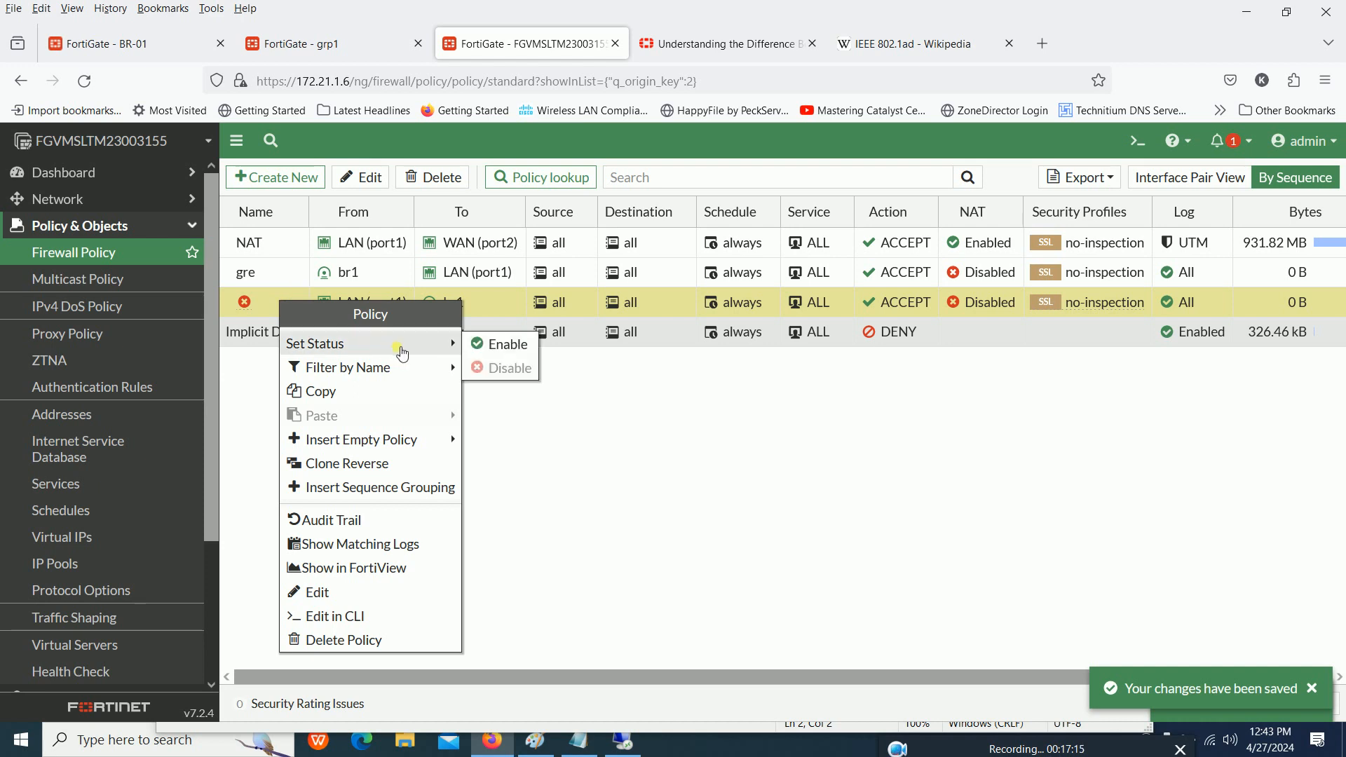
{"action": "left_click", "coordinate": [502, 351]}
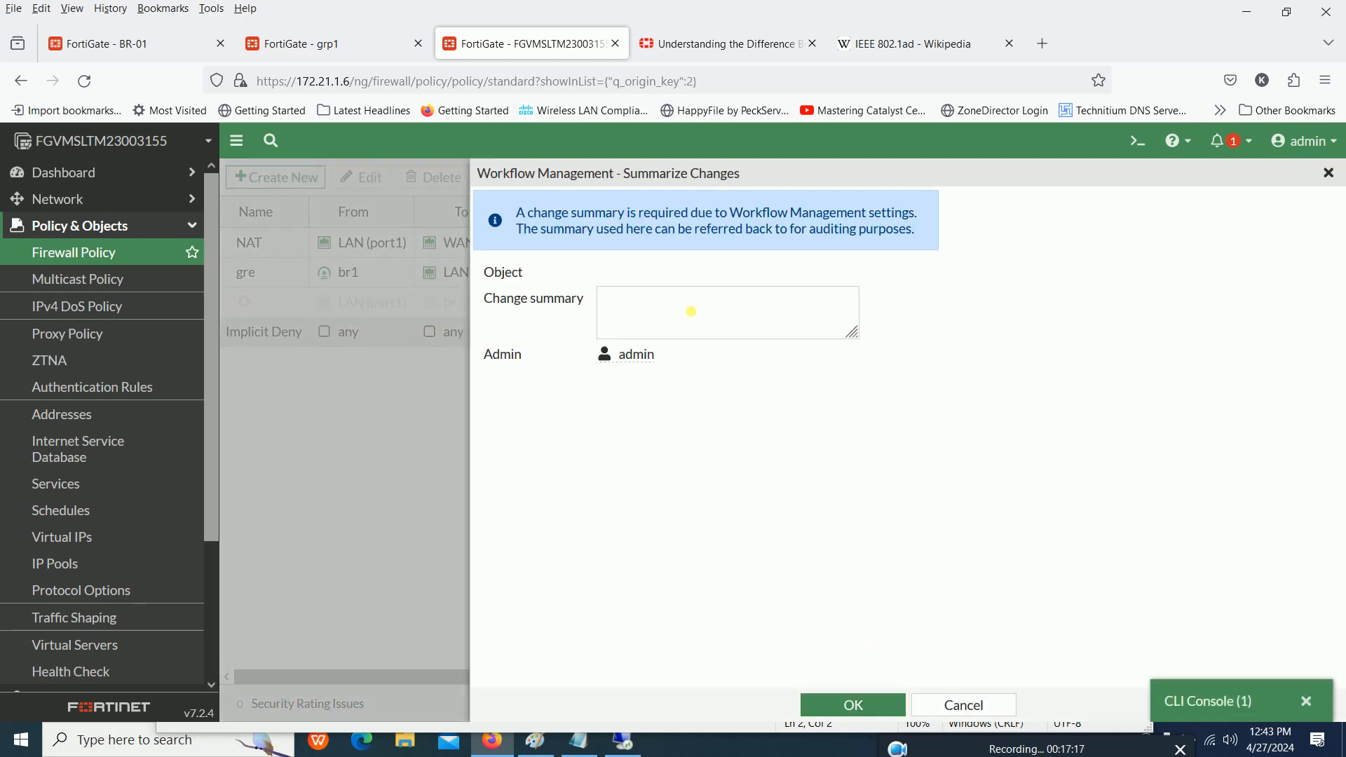
{"action": "left_click", "coordinate": [692, 303]}
{"action": "type", "text": "asd"}
{"action": "key", "text": "Tab"}
{"action": "key", "text": "Return"}
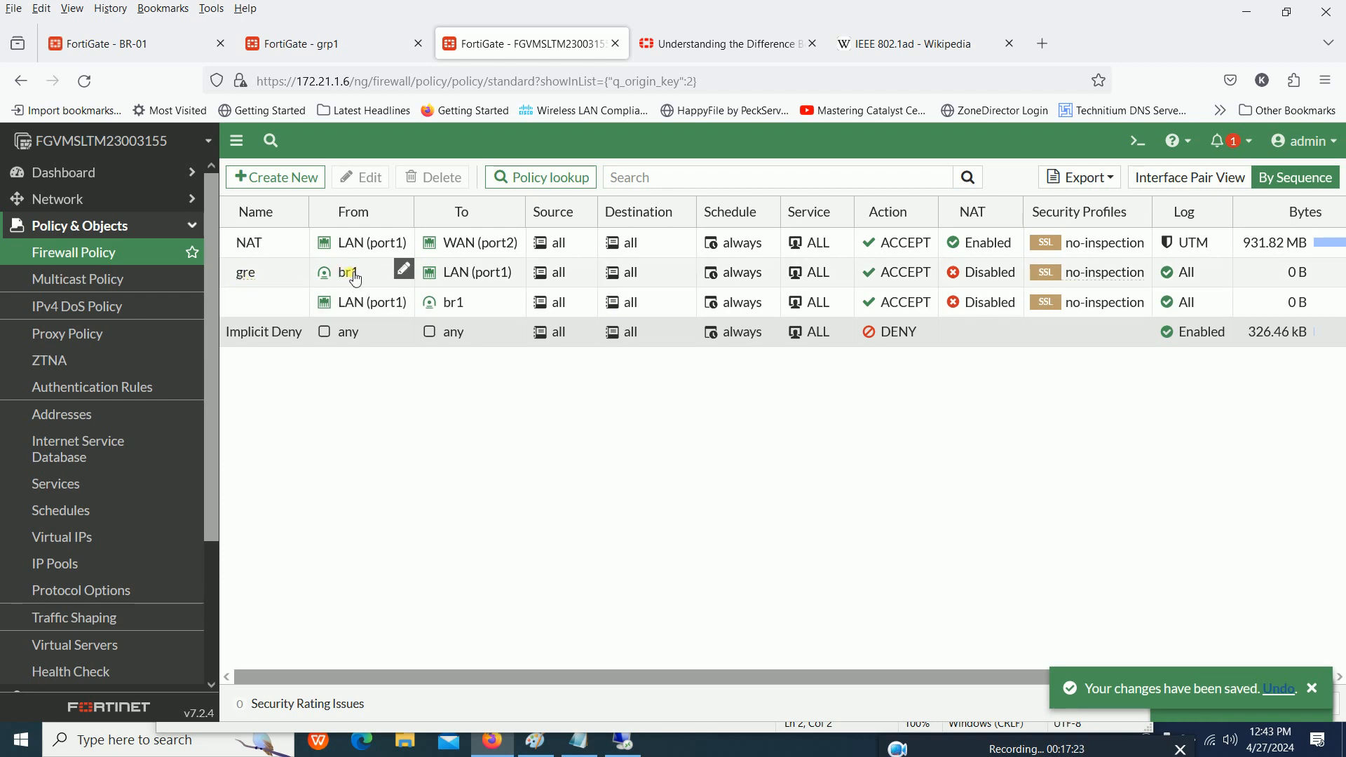
- Add LAN (port1) to the gre policy's incoming interfaces with change summary ASD, and reload the firewall policy list
{"action": "mouse_move", "coordinate": [357, 279]}
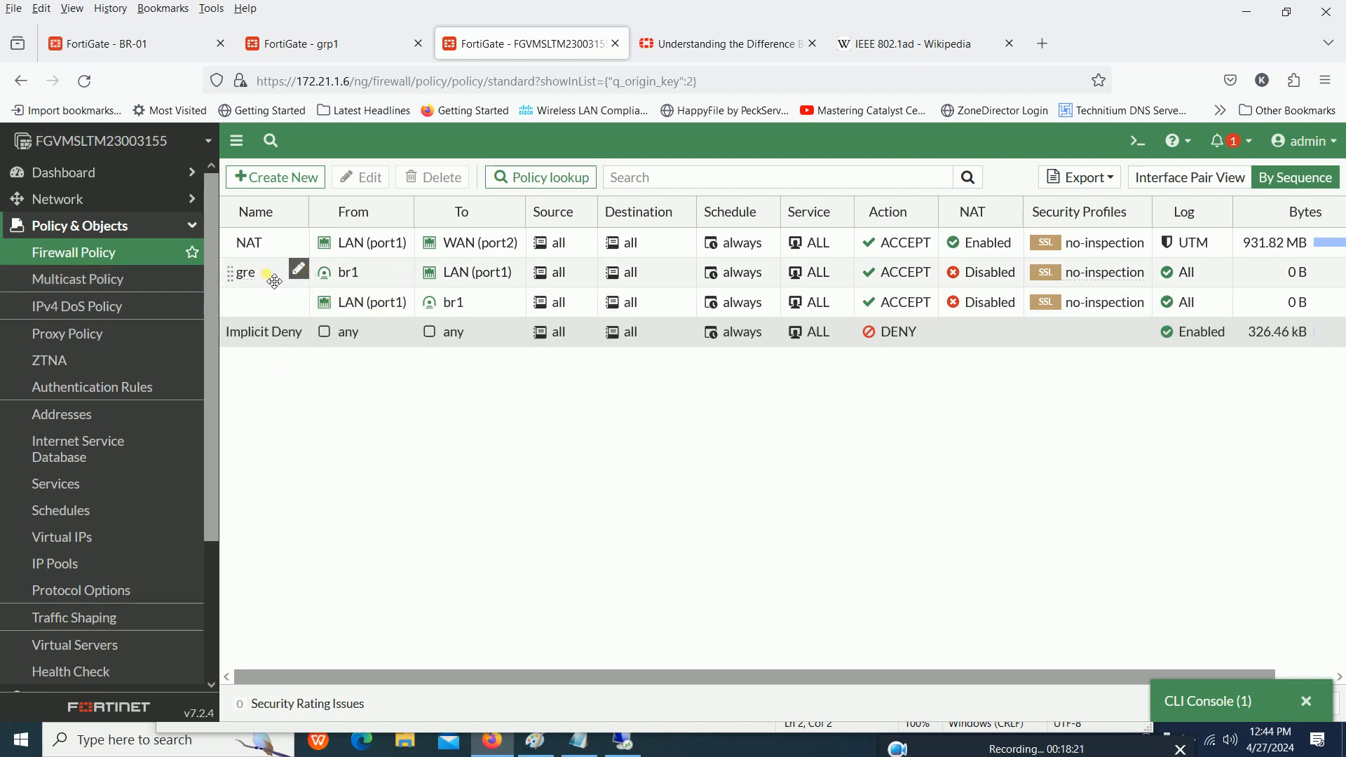
{"action": "left_click", "coordinate": [400, 275]}
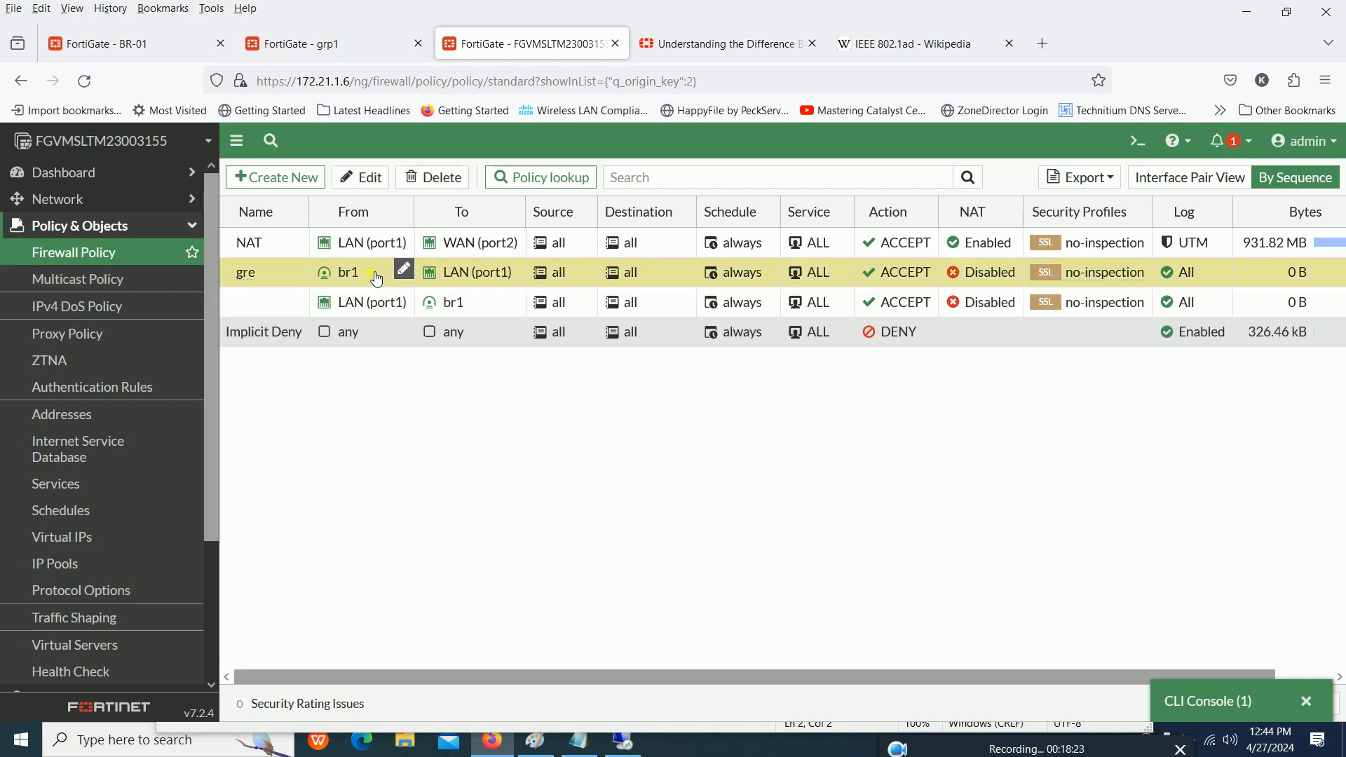
{"action": "left_click", "coordinate": [404, 273]}
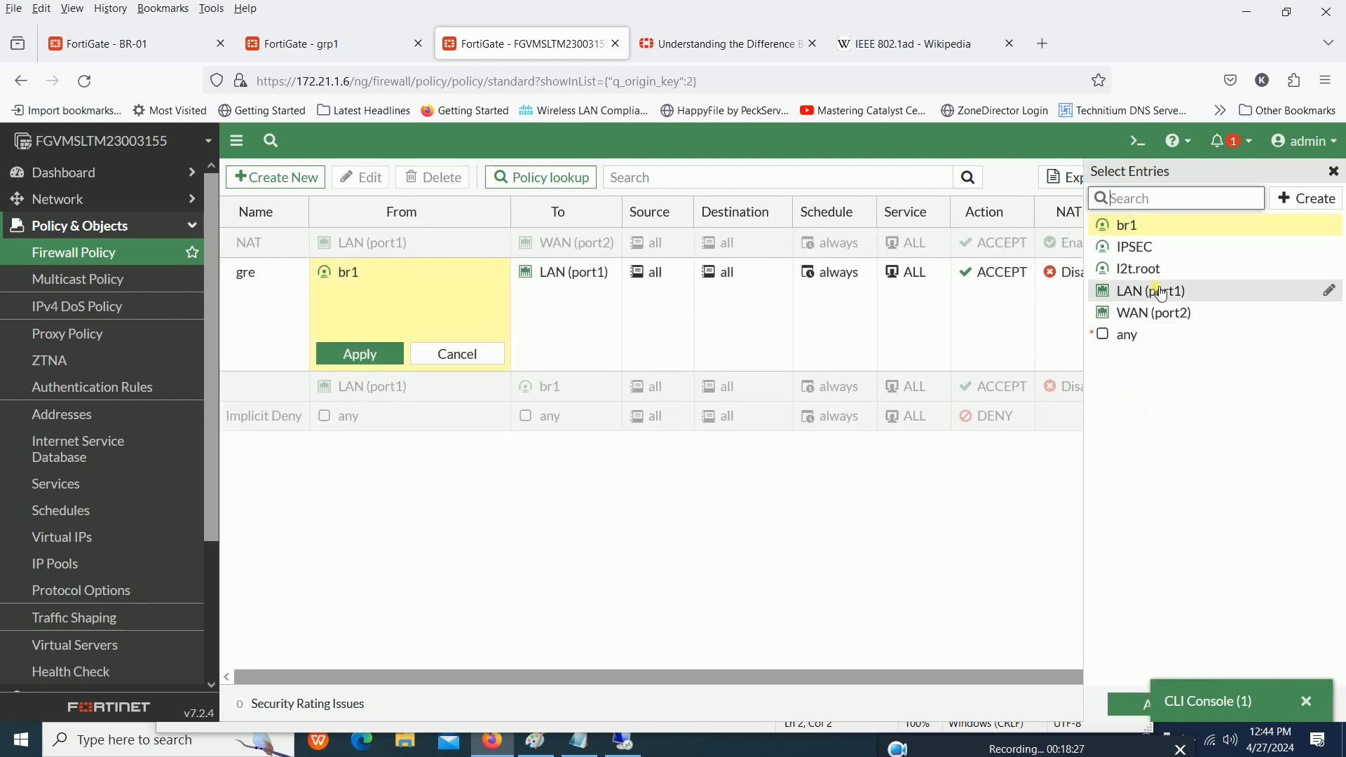
{"action": "mouse_move", "coordinate": [1160, 296]}
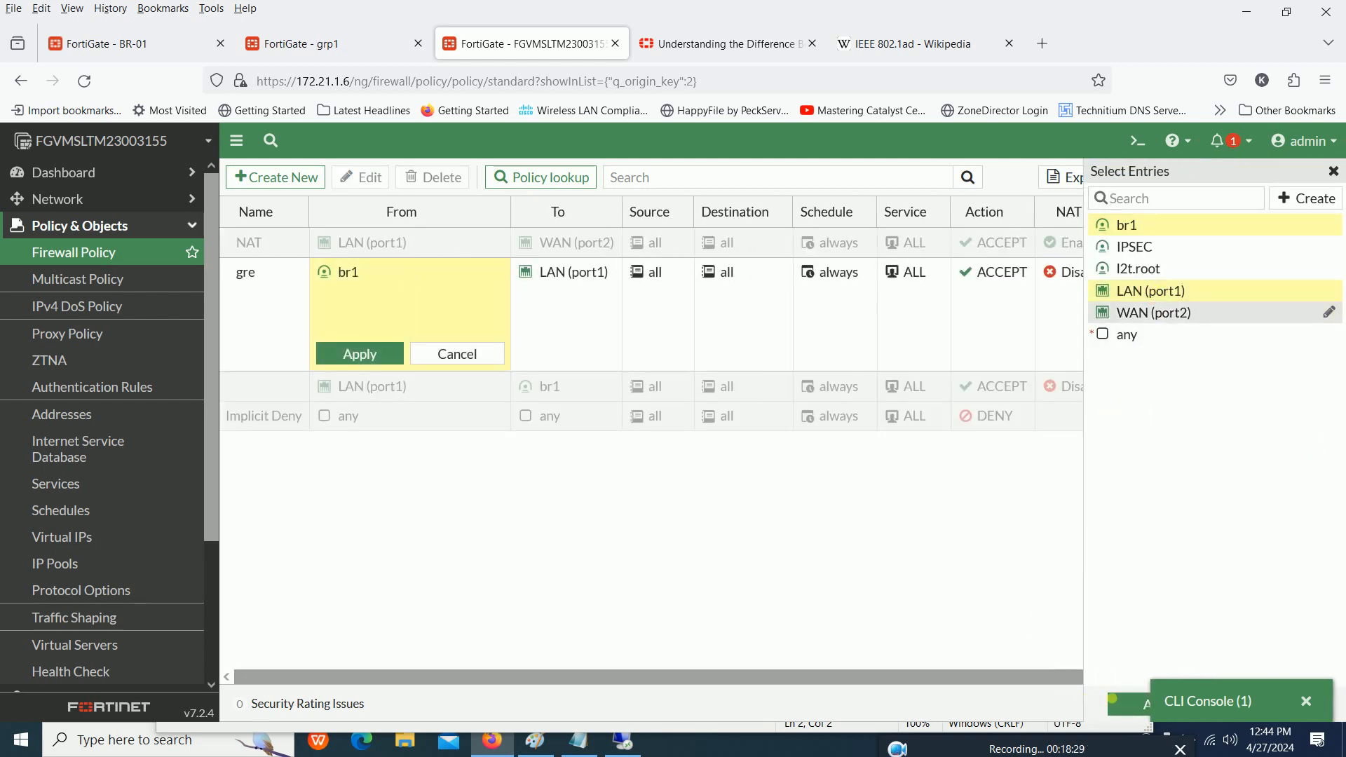
{"action": "left_click", "coordinate": [1122, 700]}
{"action": "left_click", "coordinate": [705, 312]}
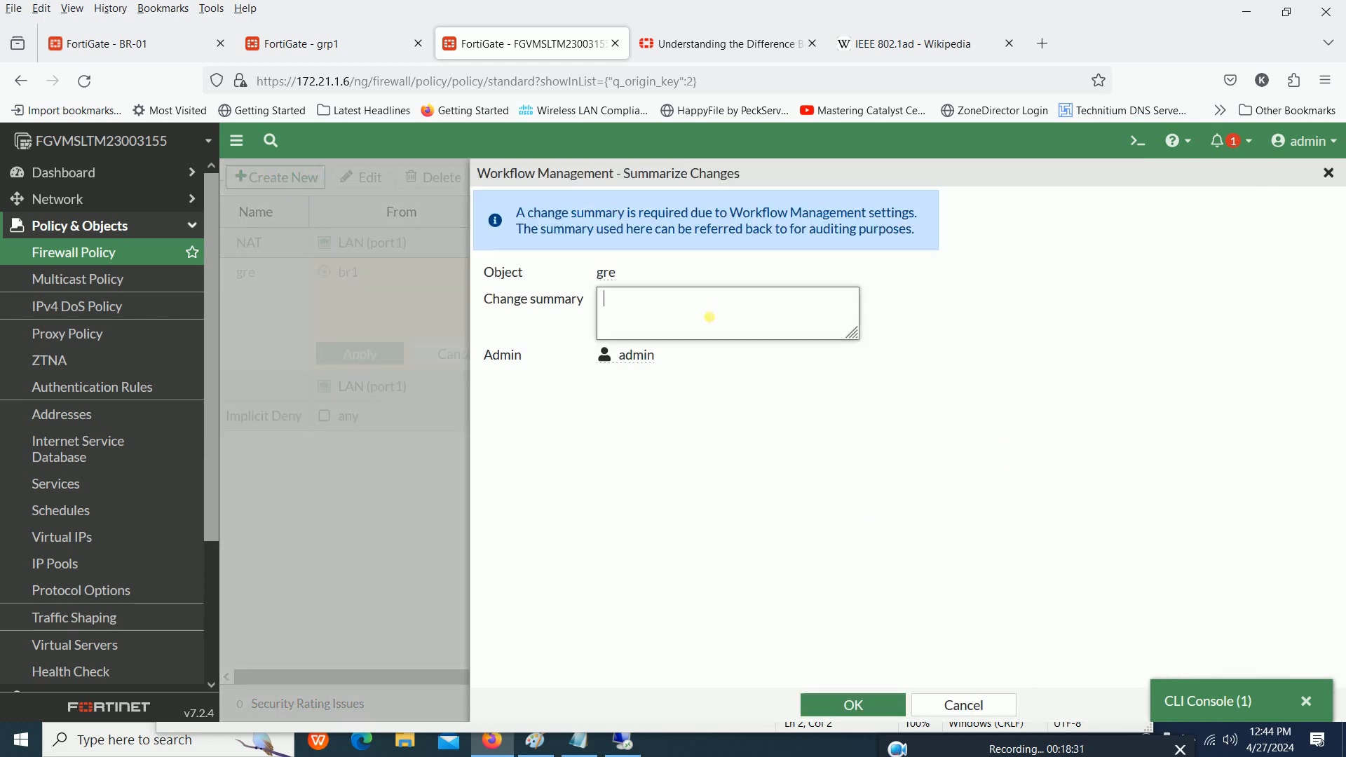
{"action": "type", "text": "ASD"}
{"action": "left_click", "coordinate": [866, 699]}
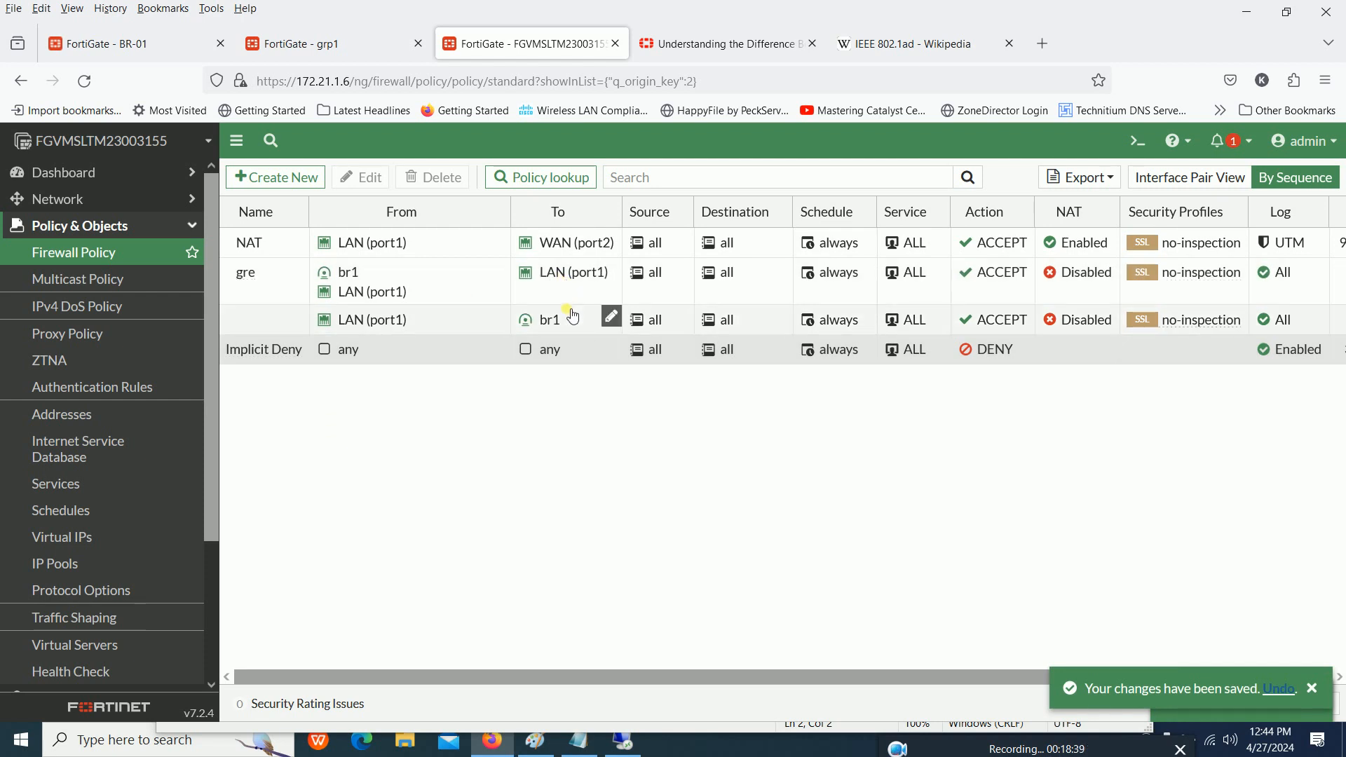
{"action": "left_click", "coordinate": [477, 321]}
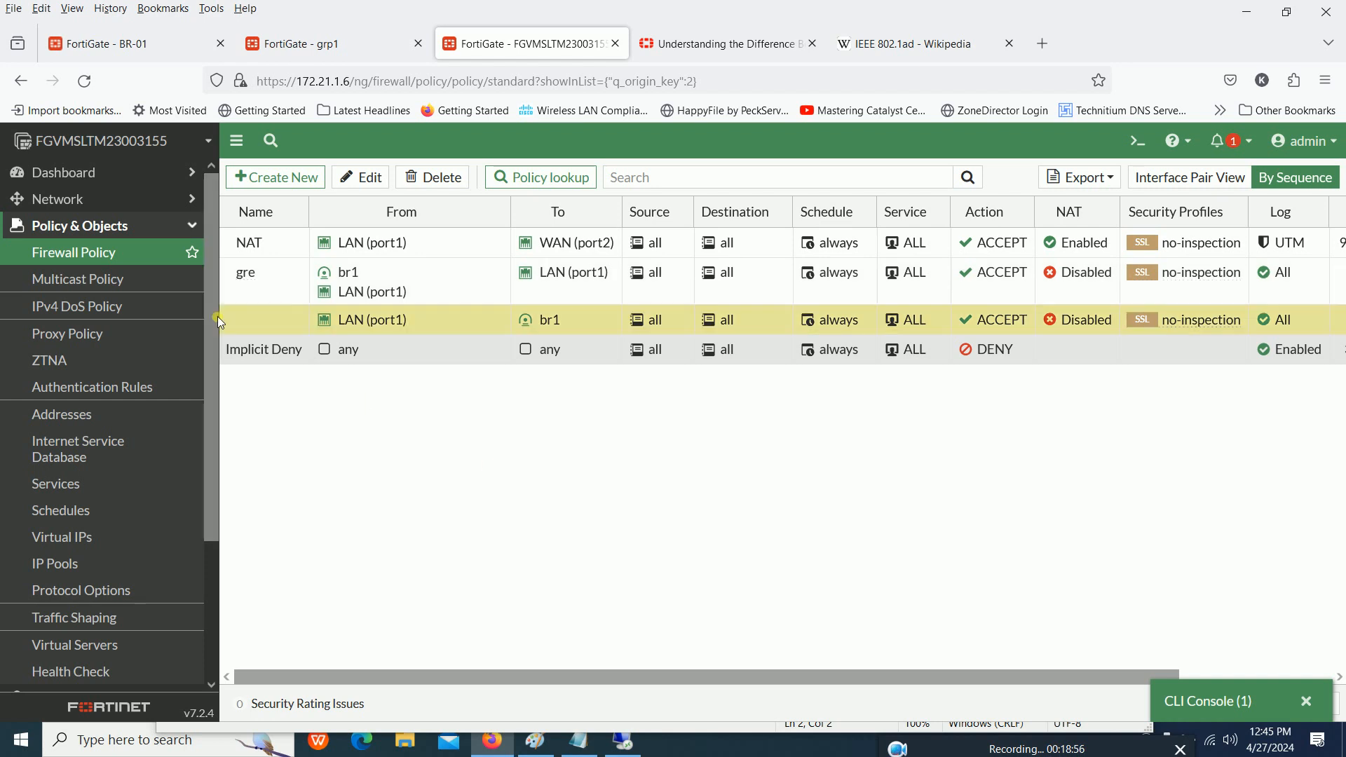
{"action": "left_click", "coordinate": [57, 258]}
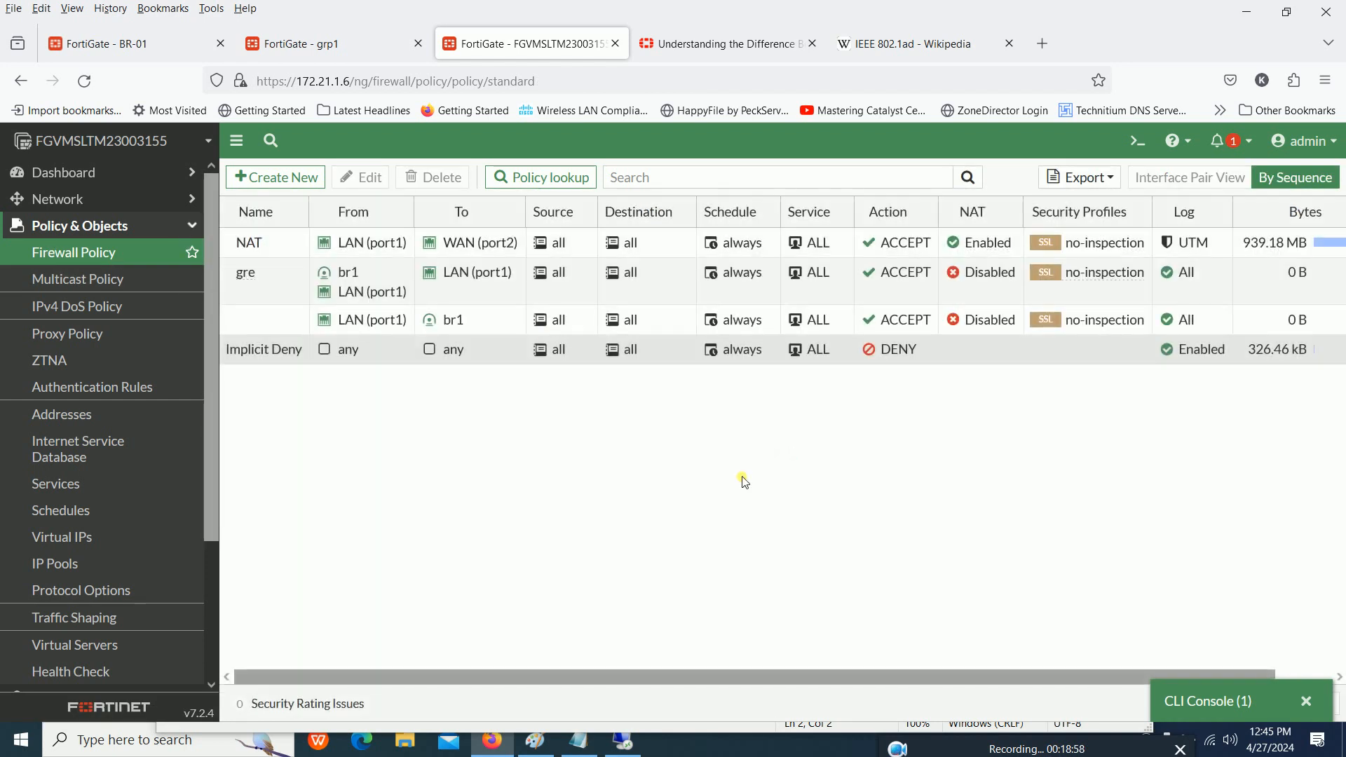